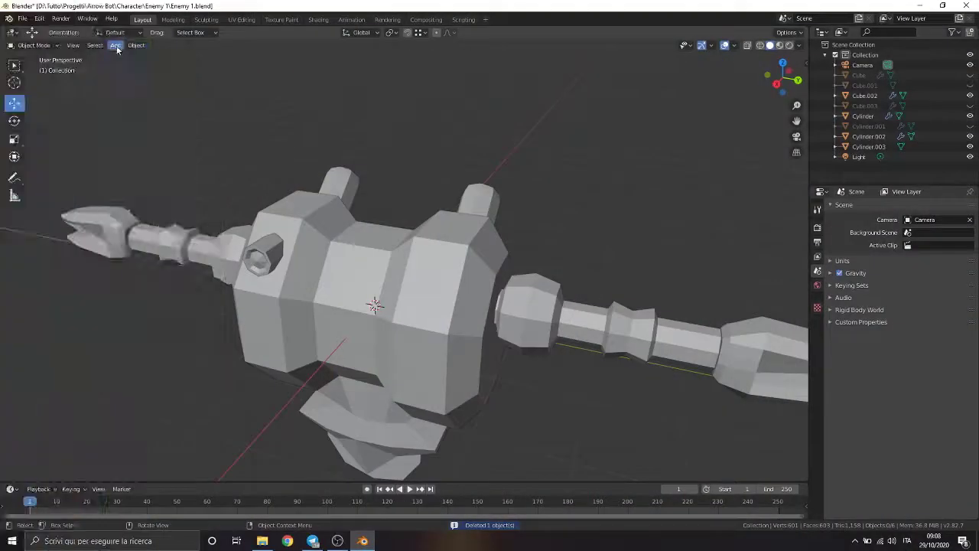
Add a new cylinder mesh and select its faces in Edit Mode
{"action": "left_click", "coordinate": [114, 46]}
{"action": "mouse_move", "coordinate": [130, 62]}
{"action": "left_click", "coordinate": [222, 109]}
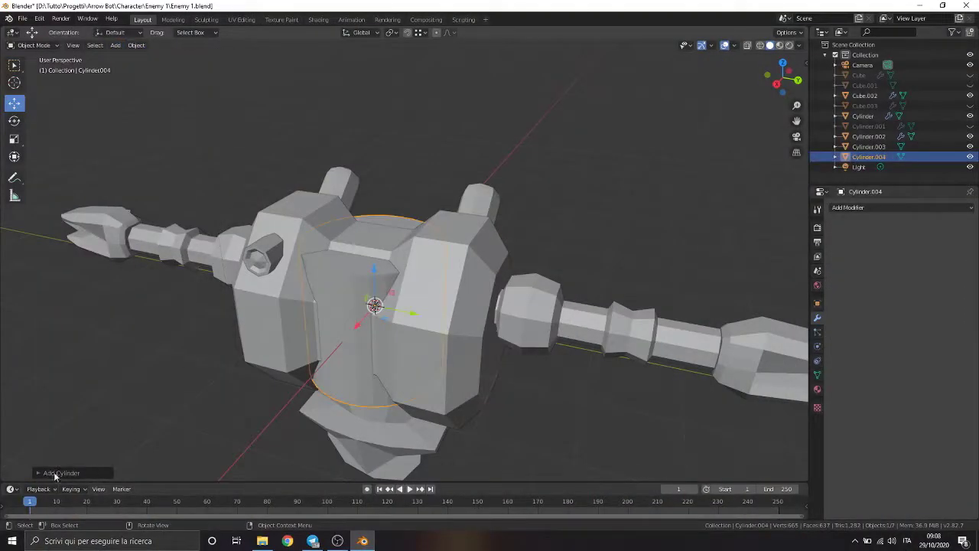
{"action": "left_click", "coordinate": [55, 474]}
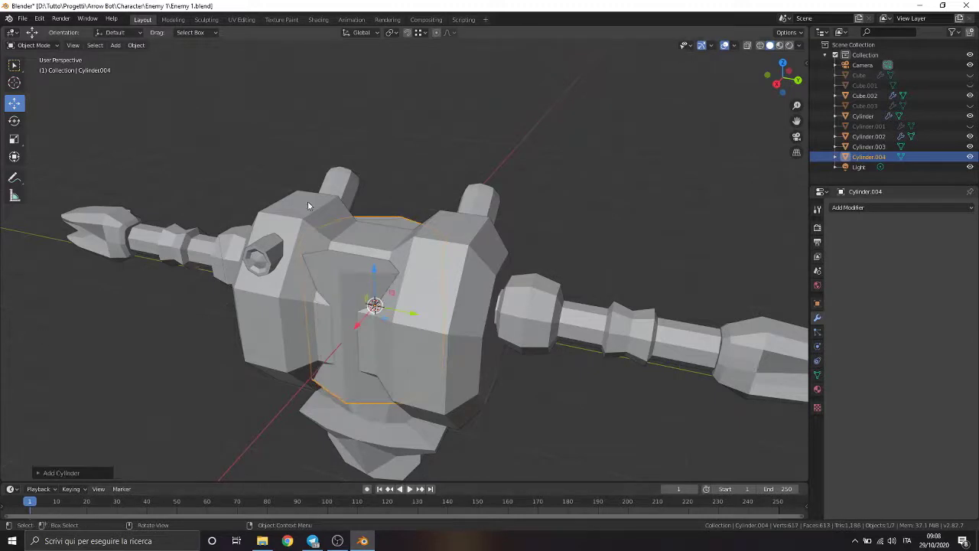
{"action": "key", "text": "Tab"}
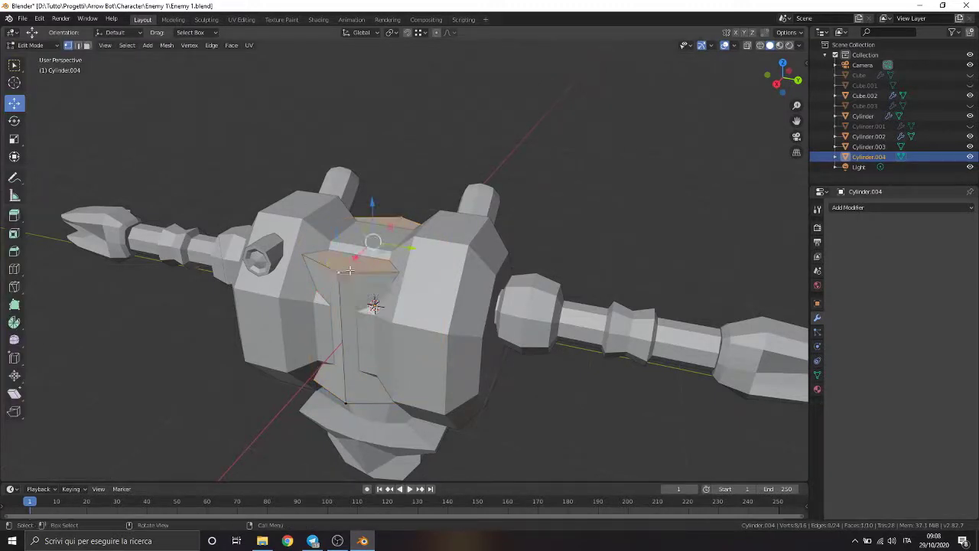
{"action": "key", "text": "alt+a"}
{"action": "right_click", "coordinate": [346, 403]}
{"action": "left_click", "coordinate": [360, 370]}
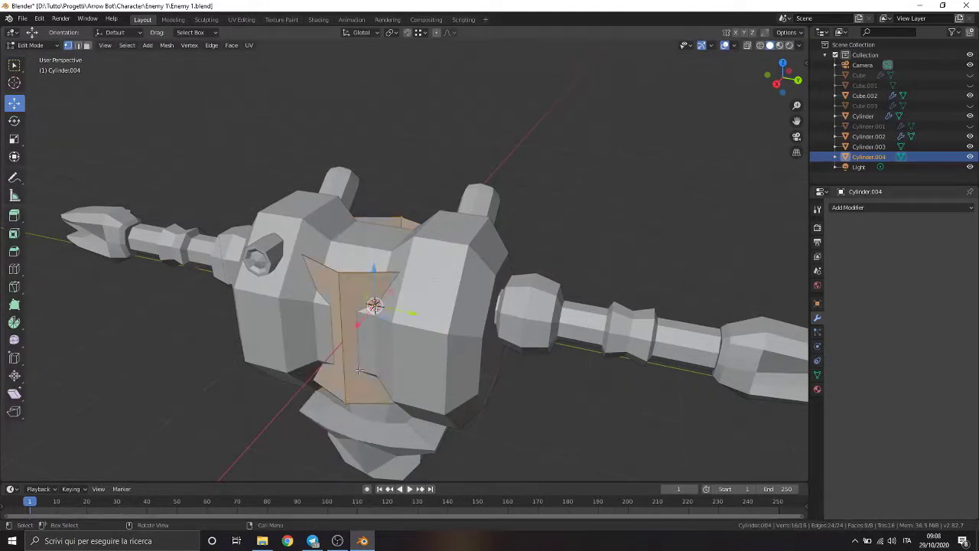
Rotate the cylinder 90° to face forward and scale it down to about 0.185
{"action": "left_click", "coordinate": [14, 121]}
{"action": "middle_click_drag", "start_coordinate": [398, 321], "coordinate": [359, 291]}
{"action": "left_click_drag", "start_coordinate": [337, 268], "coordinate": [295, 320]}
{"action": "type", "text": "90"}
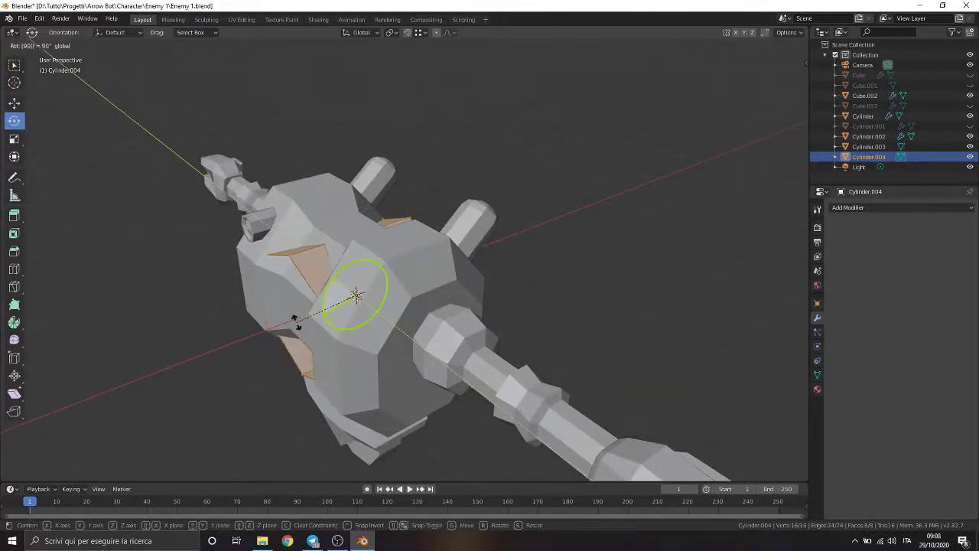
{"action": "key", "text": "Return"}
{"action": "middle_click_drag", "start_coordinate": [294, 320], "coordinate": [636, 420]}
{"action": "key", "text": "s"}
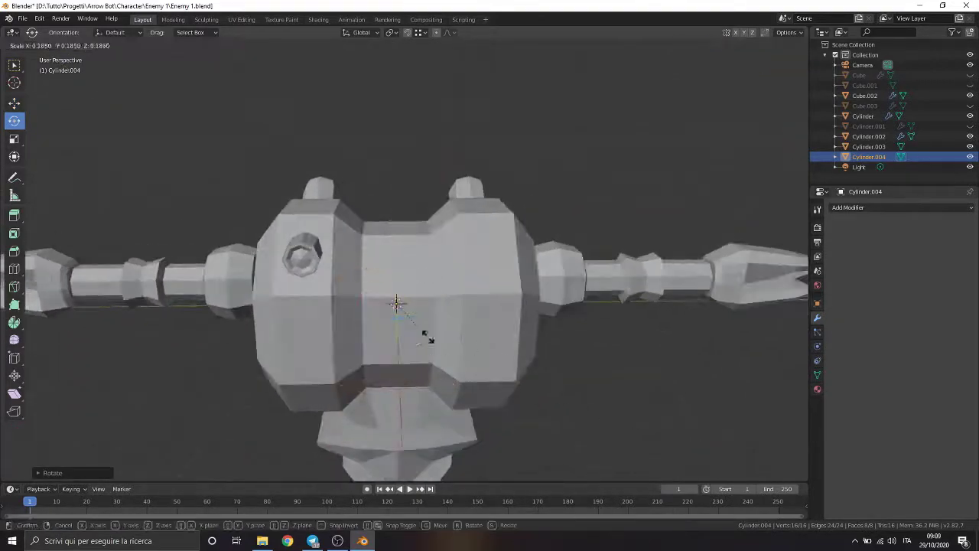
{"action": "left_click", "coordinate": [428, 339]}
{"action": "middle_click_drag", "start_coordinate": [701, 269], "coordinate": [536, 321]}
Switch to Right Orthographic with X-ray and enlarge the cylinder ring
{"action": "left_click", "coordinate": [280, 332]}
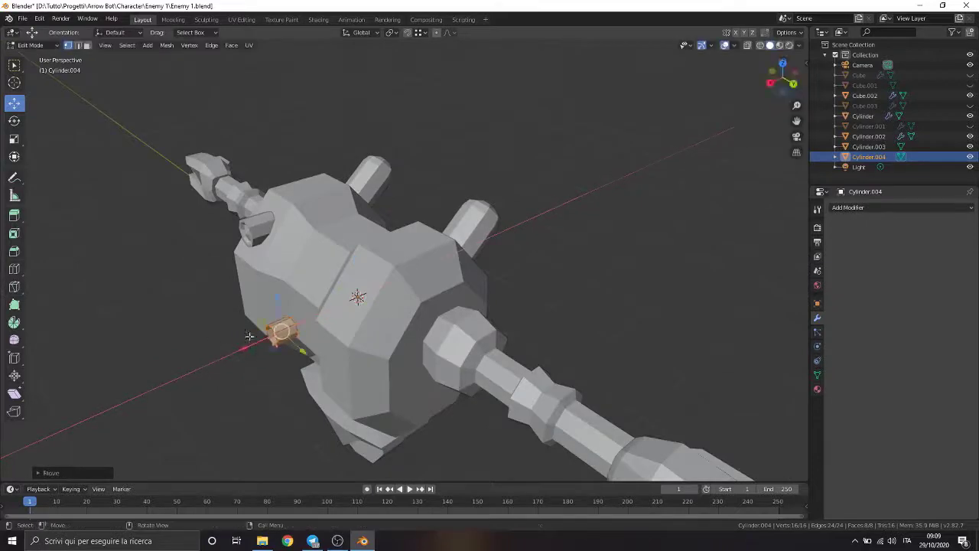
{"action": "middle_click_drag", "start_coordinate": [280, 332], "coordinate": [429, 321]}
{"action": "key", "text": "KP_3"}
{"action": "scroll", "coordinate": [452, 323], "scroll_direction": "up", "scroll_amount": 3}
{"action": "key", "text": "alt+z"}
{"action": "scroll", "coordinate": [452, 323], "scroll_direction": "up", "scroll_amount": 3}
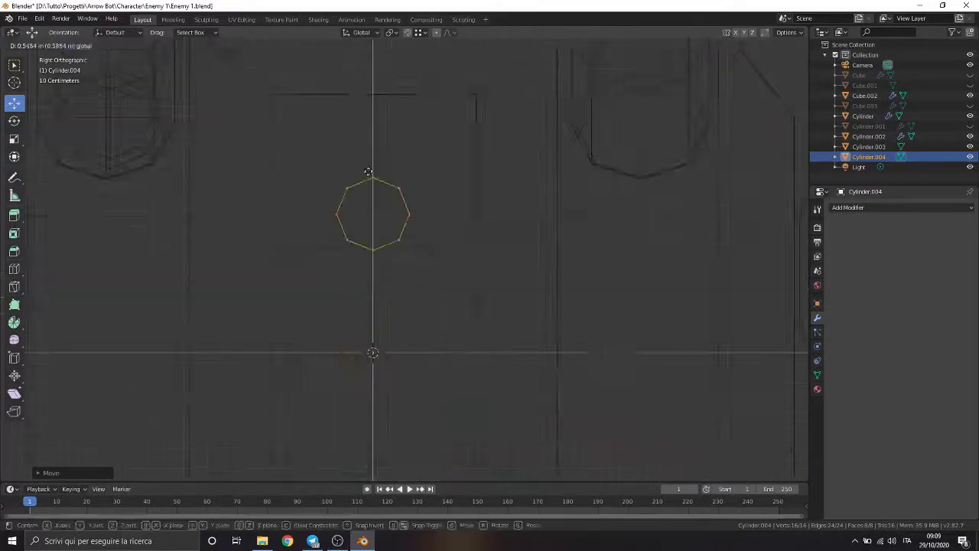
{"action": "key", "text": "s"}
{"action": "left_click", "coordinate": [577, 423]}
Raise the cylinder along Z, rescale it, then lower it along Z to fit
{"action": "key", "text": "g"}
{"action": "key", "text": "z"}
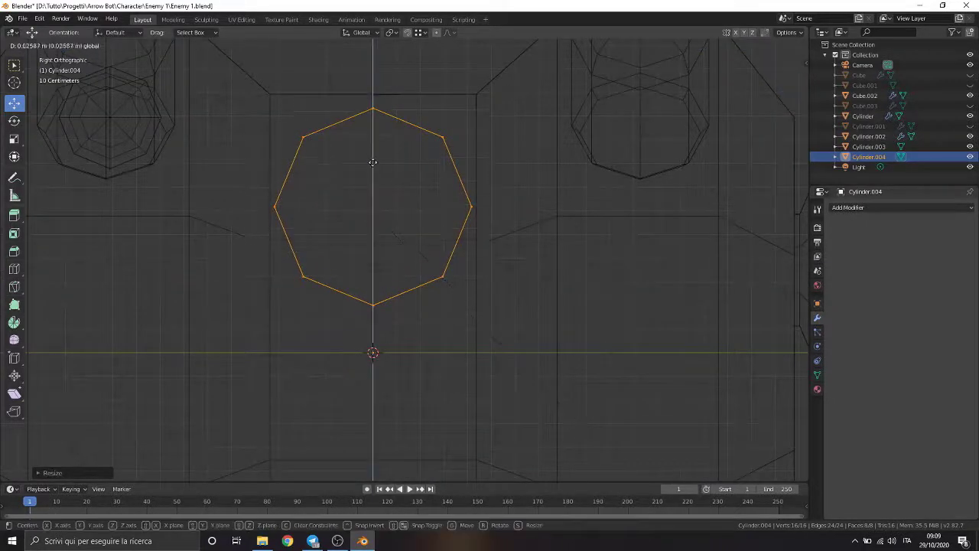
{"action": "left_click", "coordinate": [368, 138]}
{"action": "scroll", "coordinate": [425, 238], "scroll_direction": "down", "scroll_amount": 3}
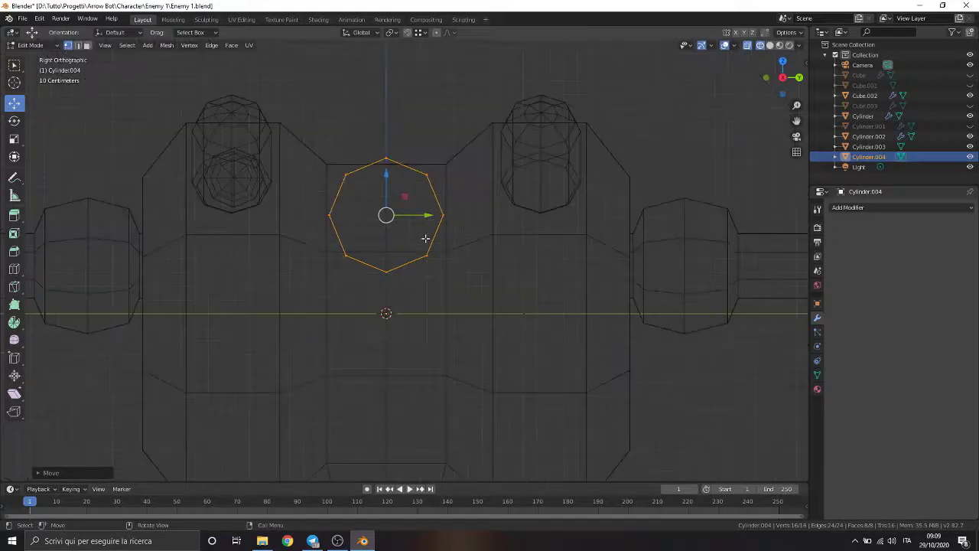
{"action": "scroll", "coordinate": [463, 261], "scroll_direction": "up", "scroll_amount": 2}
{"action": "key", "text": "s"}
{"action": "left_click", "coordinate": [464, 280]}
{"action": "key", "text": "g"}
{"action": "key", "text": "z"}
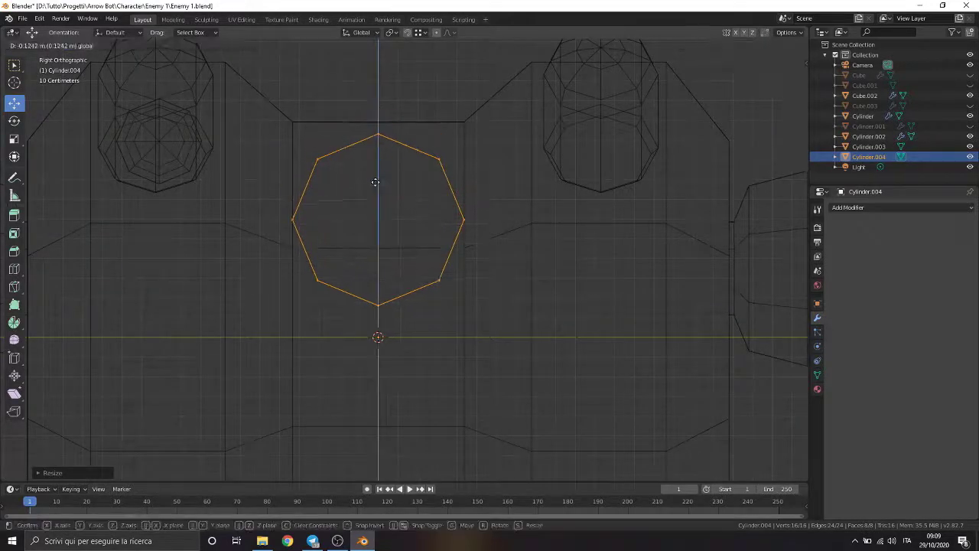
{"action": "left_click", "coordinate": [376, 179]}
Turn off X-ray and move the whole cylinder piece onto the body's centre front
{"action": "mouse_move", "coordinate": [378, 212]}
{"action": "middle_mouse_down"}
{"action": "mouse_move", "coordinate": [411, 216]}
{"action": "mouse_move", "coordinate": [280, 251]}
{"action": "mouse_move", "coordinate": [343, 224]}
{"action": "middle_mouse_up"}
{"action": "scroll", "coordinate": [411, 217], "scroll_direction": "down", "scroll_amount": 4}
{"action": "key", "text": "shift+z"}
{"action": "scroll", "coordinate": [344, 224], "scroll_direction": "up", "scroll_amount": 3}
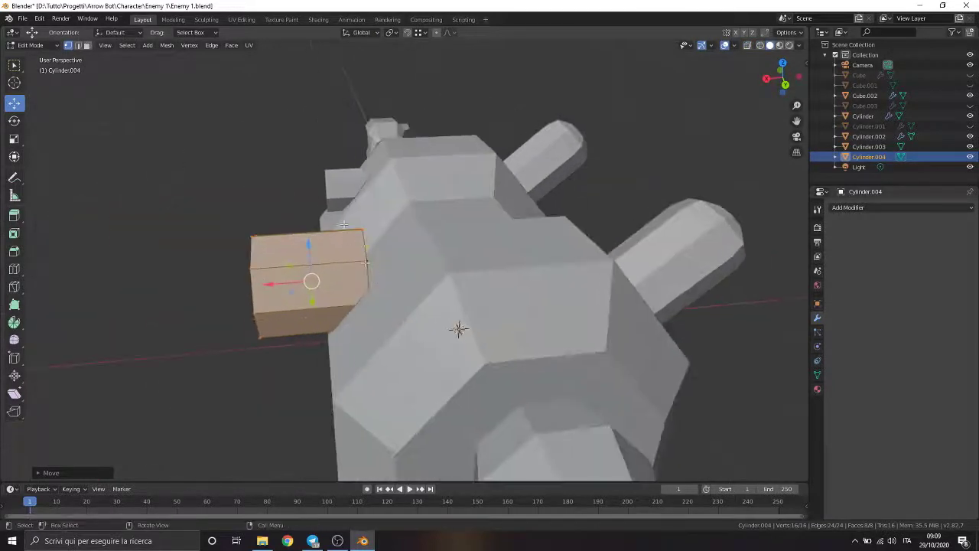
{"action": "key", "text": "Tab"}
{"action": "left_click_drag", "start_coordinate": [192, 186], "coordinate": [283, 299]}
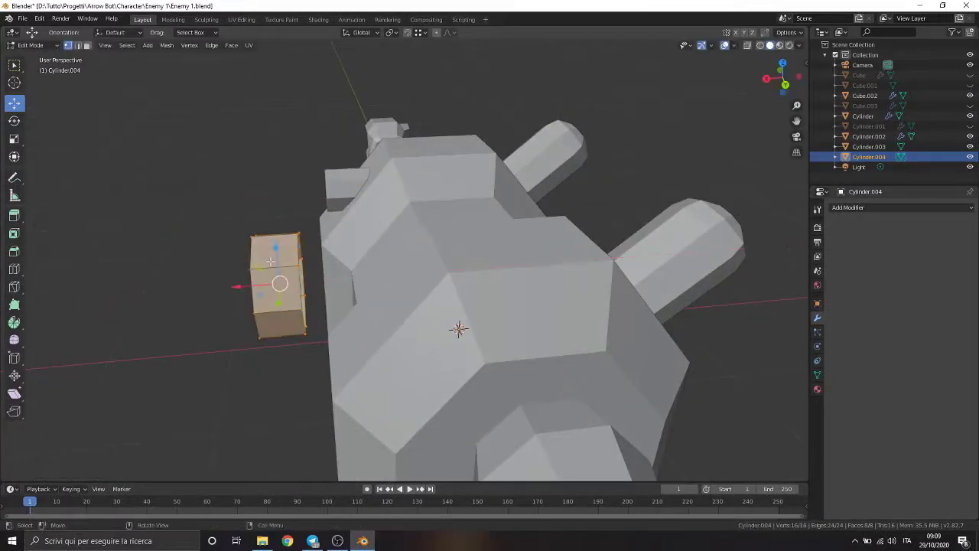
{"action": "key", "text": "g"}
{"action": "left_click", "coordinate": [320, 282]}
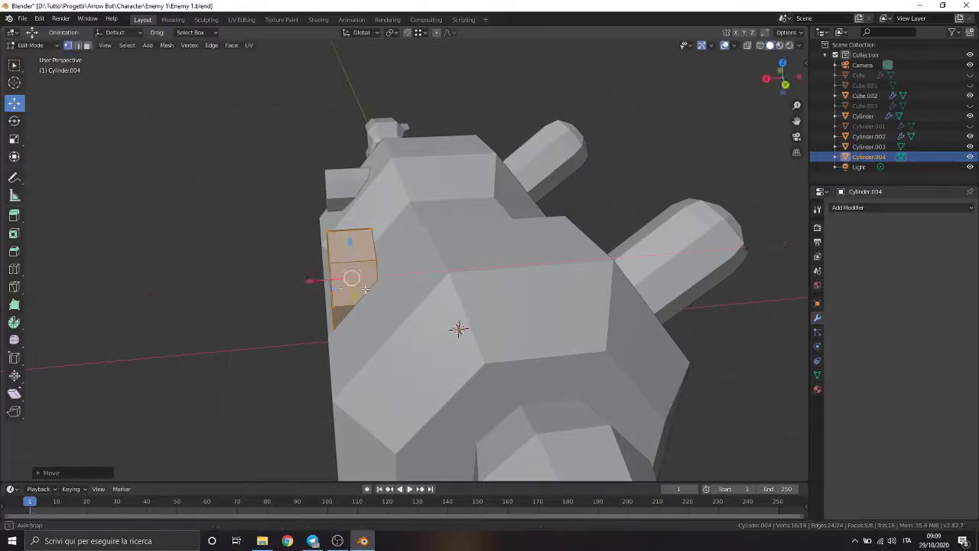
{"action": "mouse_move", "coordinate": [320, 282]}
{"action": "middle_mouse_down"}
{"action": "mouse_move", "coordinate": [344, 283]}
{"action": "mouse_move", "coordinate": [397, 260]}
{"action": "mouse_move", "coordinate": [488, 254]}
{"action": "mouse_move", "coordinate": [550, 219]}
{"action": "middle_mouse_up"}
Settle the cylinder piece against the body and clear its selection
{"action": "key", "text": "g"}
{"action": "left_click", "coordinate": [345, 282]}
{"action": "key", "text": "Tab"}
{"action": "key", "text": "alt+a"}
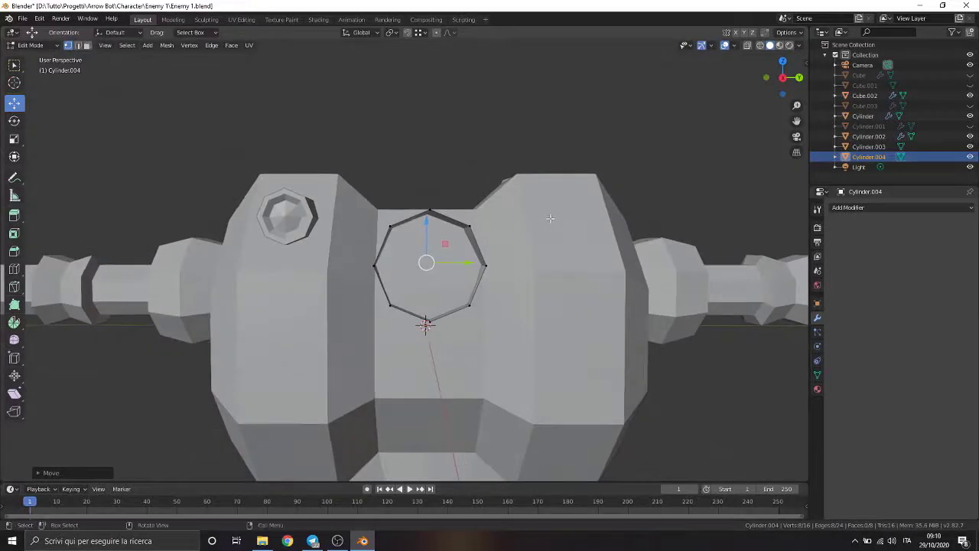
{"action": "middle_click_drag", "start_coordinate": [507, 239], "coordinate": [389, 231]}
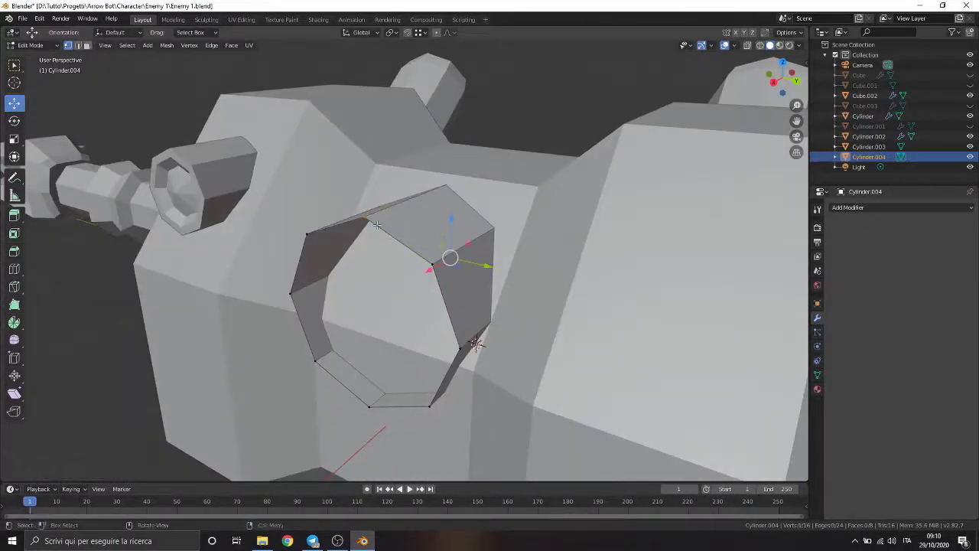
{"action": "middle_click_drag", "start_coordinate": [415, 252], "coordinate": [418, 286]}
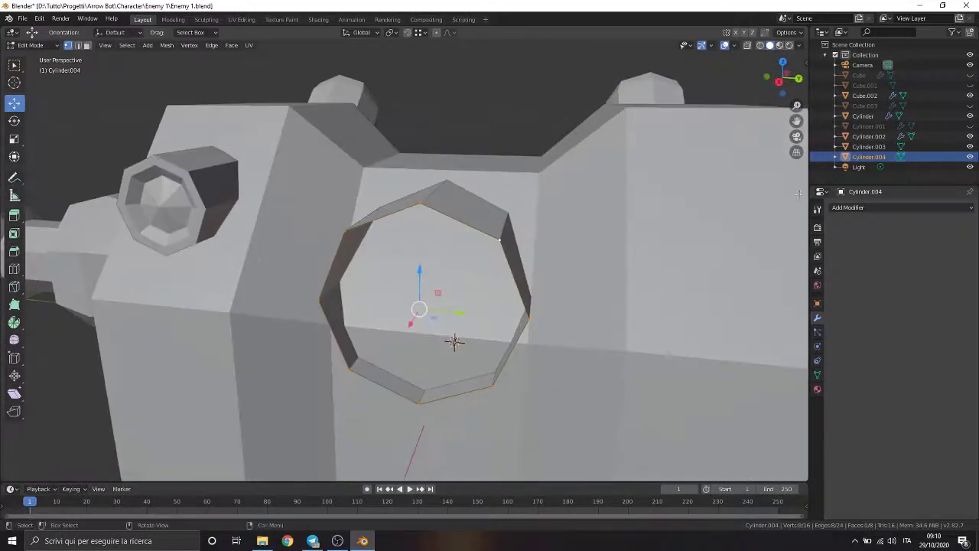
Extrude the front edge loop and scale it inward into an inset rim
{"action": "left_click", "coordinate": [778, 81]}
{"action": "scroll", "coordinate": [459, 275], "scroll_direction": "up", "scroll_amount": 3}
{"action": "key", "text": "e"}
{"action": "key", "text": "s"}
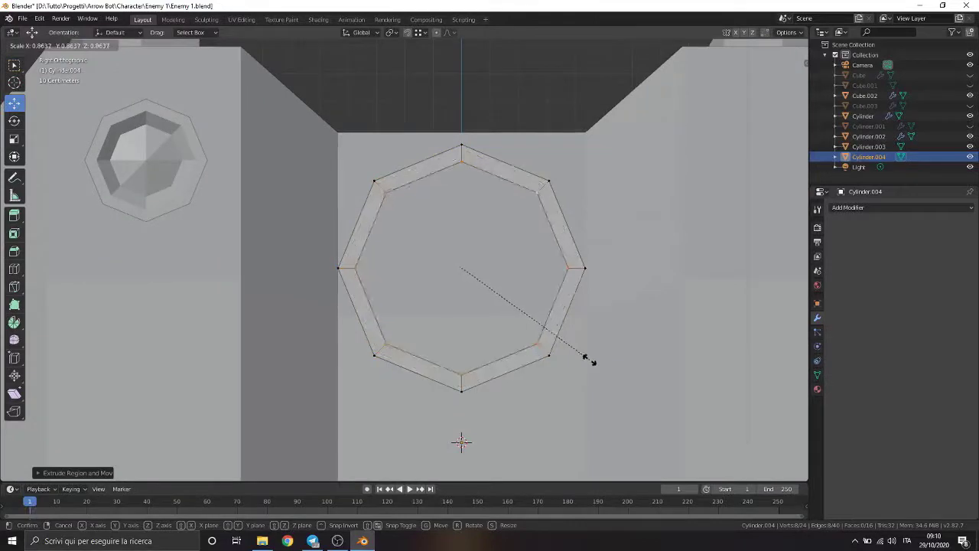
{"action": "left_click", "coordinate": [591, 364]}
{"action": "middle_click_drag", "start_coordinate": [592, 363], "coordinate": [344, 344]}
{"action": "key", "text": "g"}
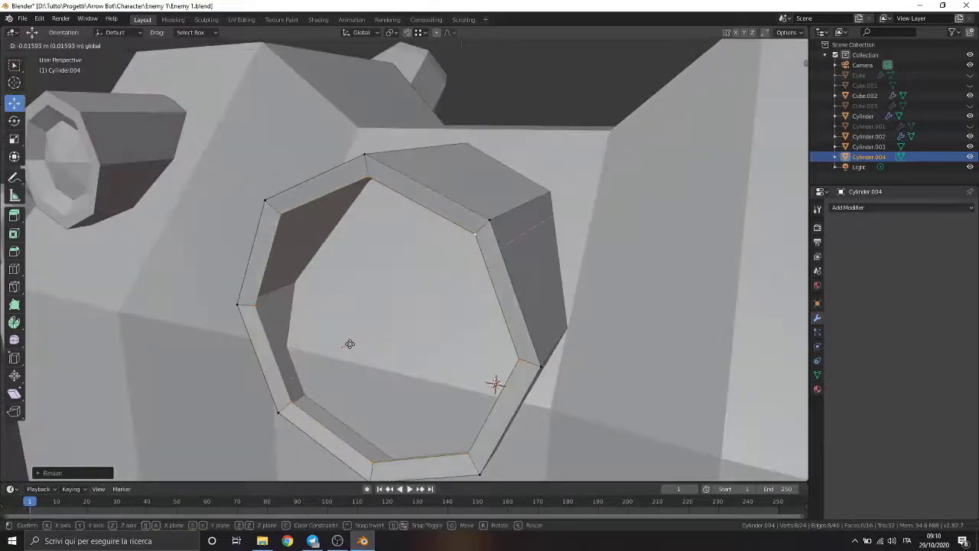
{"action": "left_click", "coordinate": [336, 344]}
Extrude a narrower inner ring, push it deeper into the socket, and fine-tune its scale
{"action": "key", "text": "e"}
{"action": "right_click", "coordinate": [360, 339]}
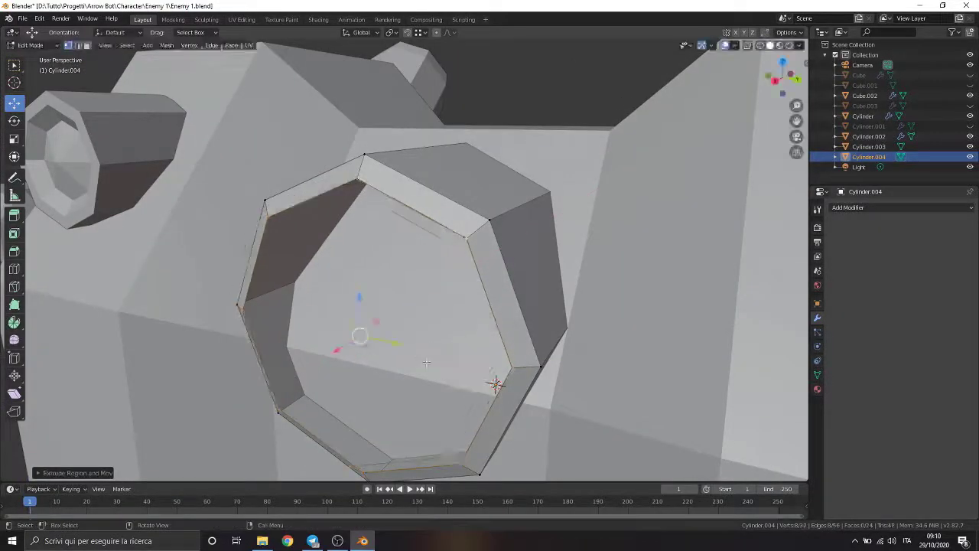
{"action": "key", "text": "s"}
{"action": "left_click", "coordinate": [496, 384]}
{"action": "key", "text": "g"}
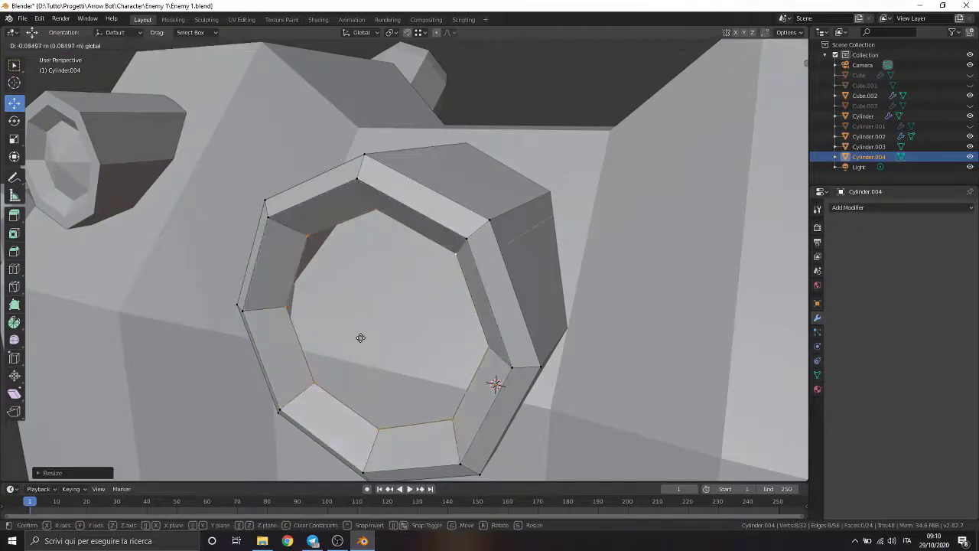
{"action": "left_click", "coordinate": [496, 384]}
{"action": "key", "text": "s"}
{"action": "left_click", "coordinate": [496, 379]}
{"action": "key", "text": "s"}
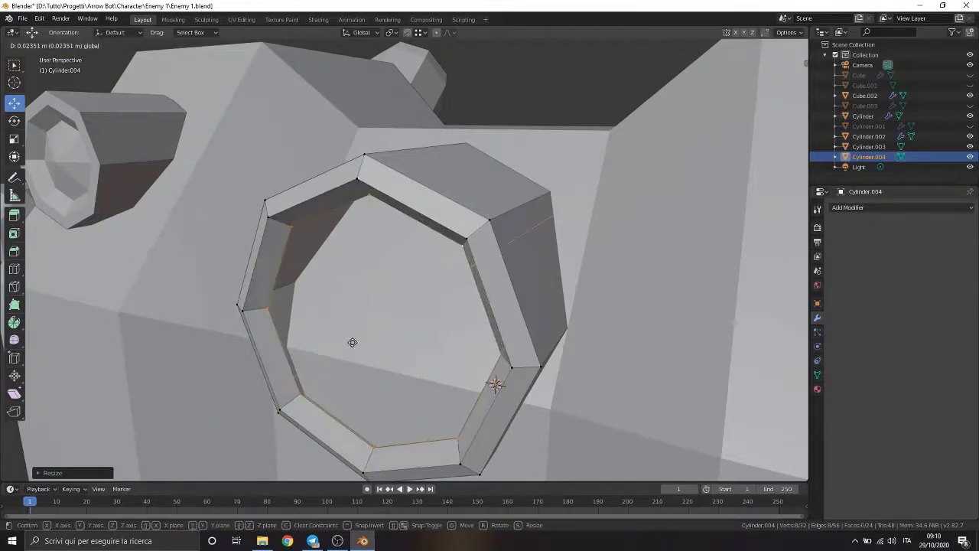
{"action": "left_click", "coordinate": [495, 382]}
{"action": "key", "text": "s"}
{"action": "left_click", "coordinate": [478, 386]}
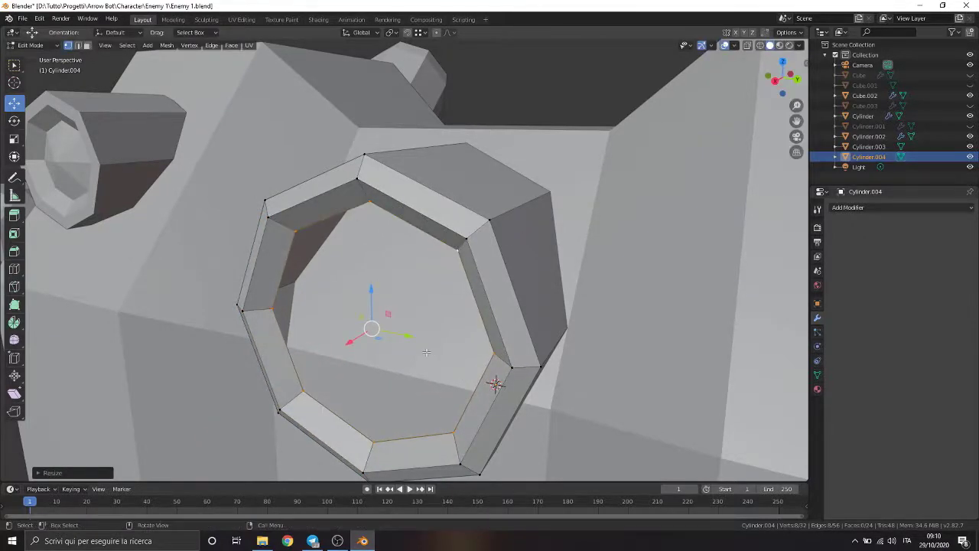
Fill the inner ring with a face, extrude and scale it, and recess it along Z
{"action": "key", "text": "f"}
{"action": "key", "text": "e"}
{"action": "key", "text": "s"}
{"action": "left_click", "coordinate": [395, 348]}
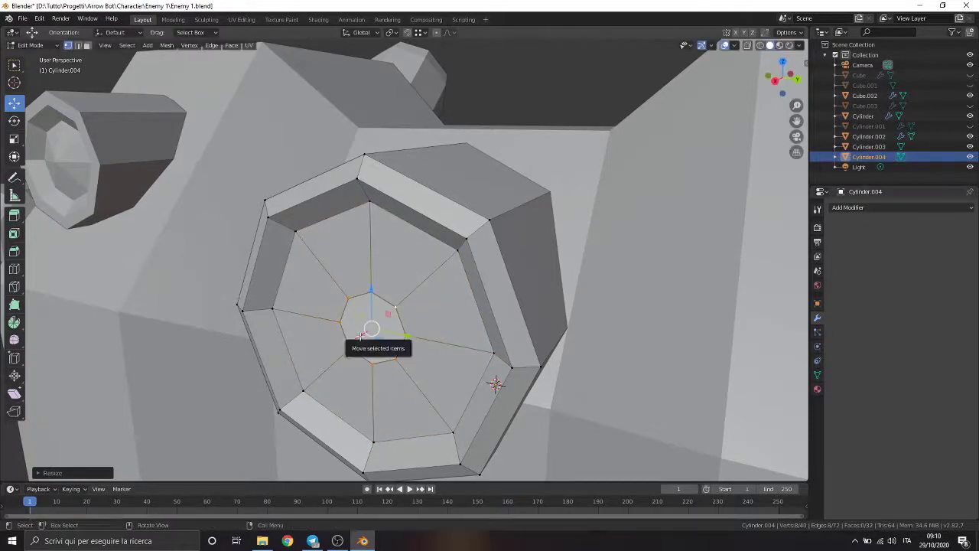
{"action": "key", "text": "s"}
{"action": "left_click", "coordinate": [353, 343]}
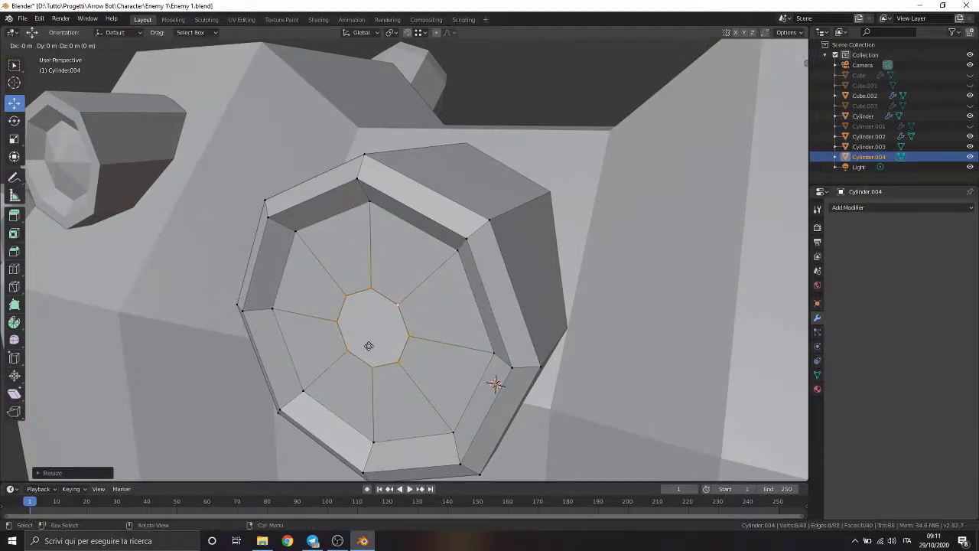
{"action": "key", "text": "g"}
{"action": "key", "text": "z"}
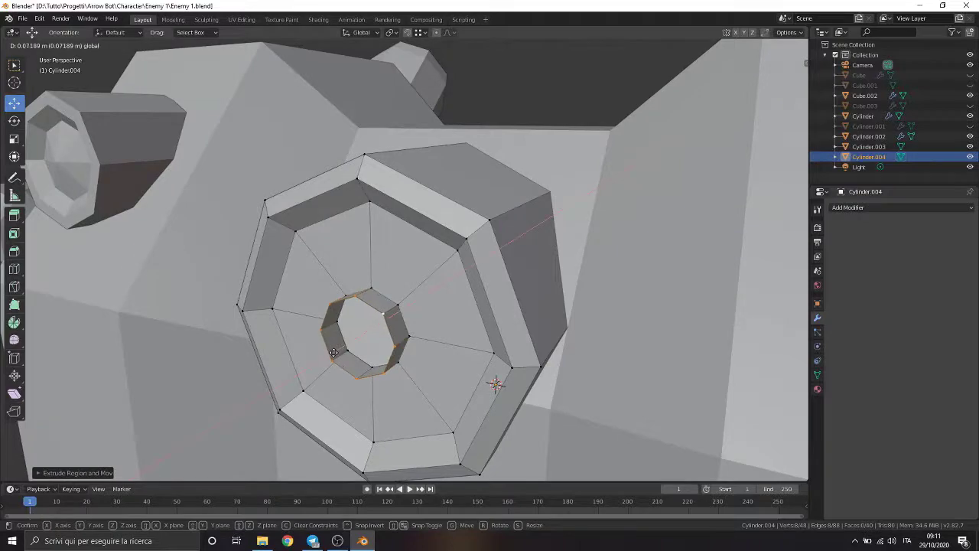
{"action": "left_click", "coordinate": [333, 353]}
{"action": "middle_click_drag", "start_coordinate": [334, 352], "coordinate": [412, 348]}
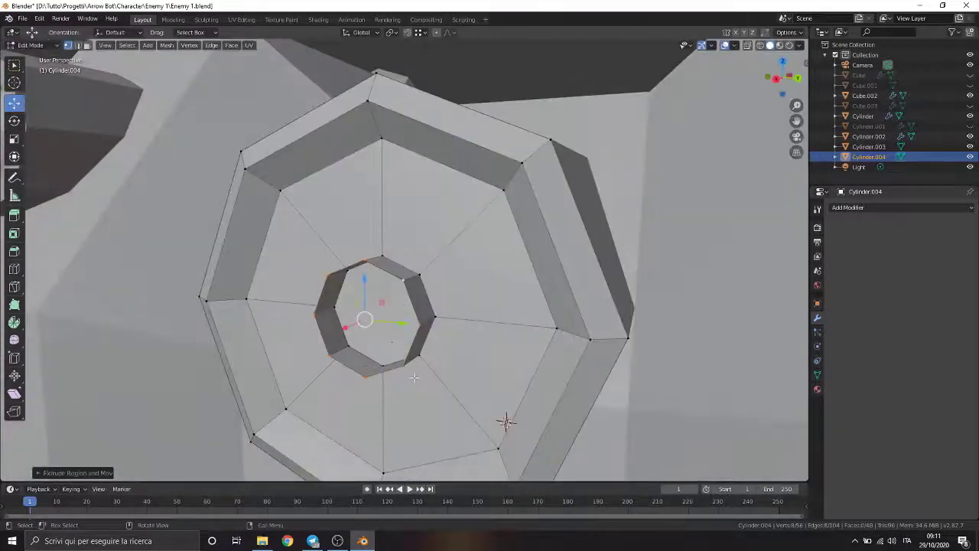
Shrink and reposition the inner face, then merge it at centre
{"action": "key", "text": "s"}
{"action": "left_click", "coordinate": [427, 384]}
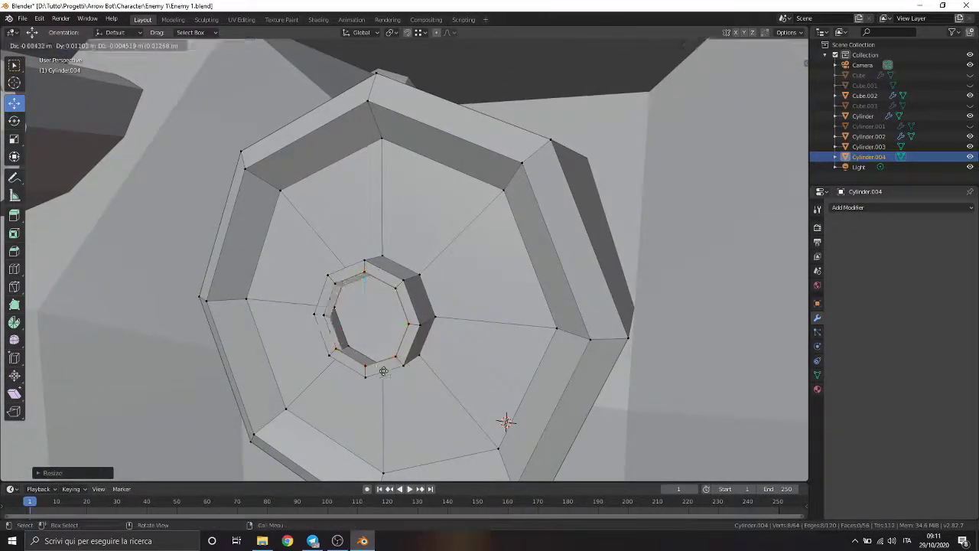
{"action": "key", "text": "g"}
{"action": "left_click", "coordinate": [451, 373]}
{"action": "key", "text": "s"}
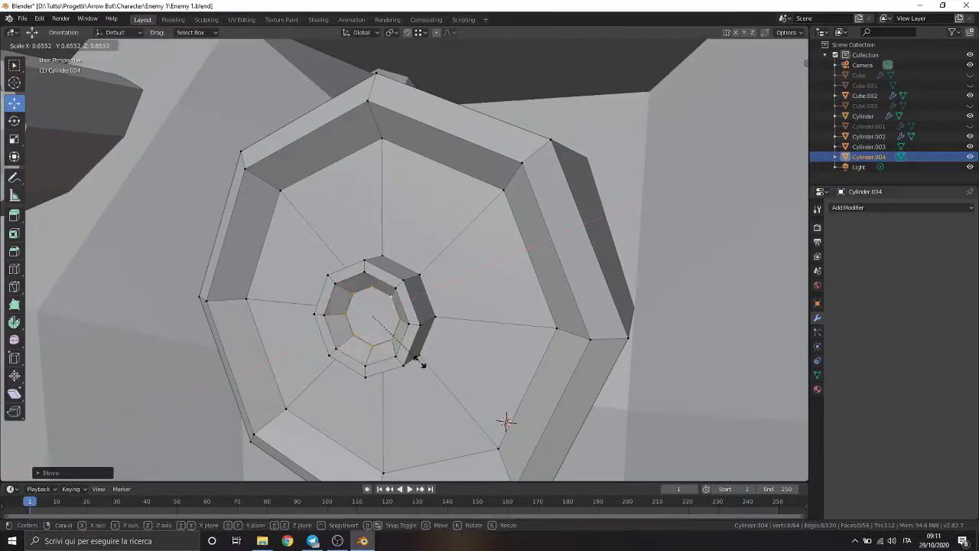
{"action": "left_click", "coordinate": [401, 353]}
{"action": "key", "text": "m"}
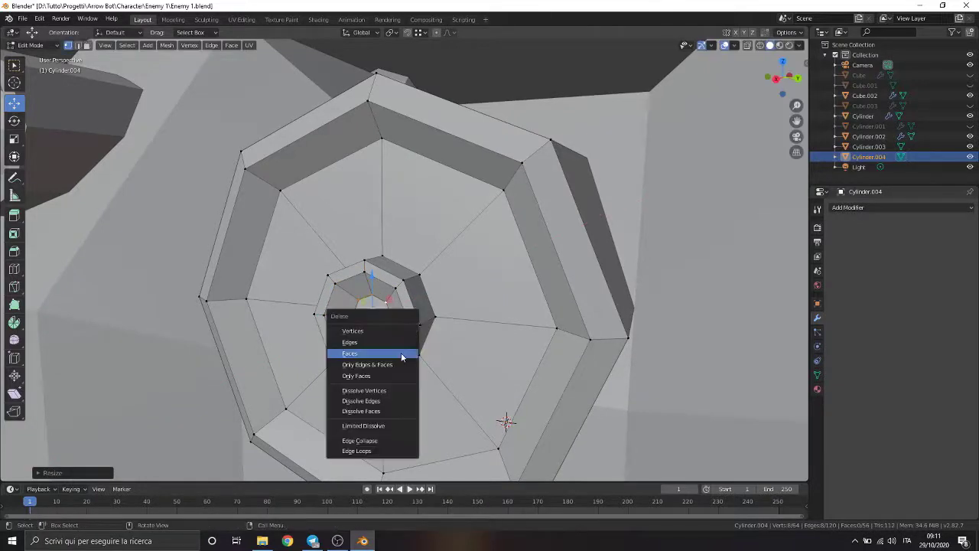
{"action": "left_click", "coordinate": [401, 355]}
{"action": "scroll", "coordinate": [401, 355], "scroll_direction": "down", "scroll_amount": 2}
{"action": "scroll", "coordinate": [401, 355], "scroll_direction": "down", "scroll_amount": 5}
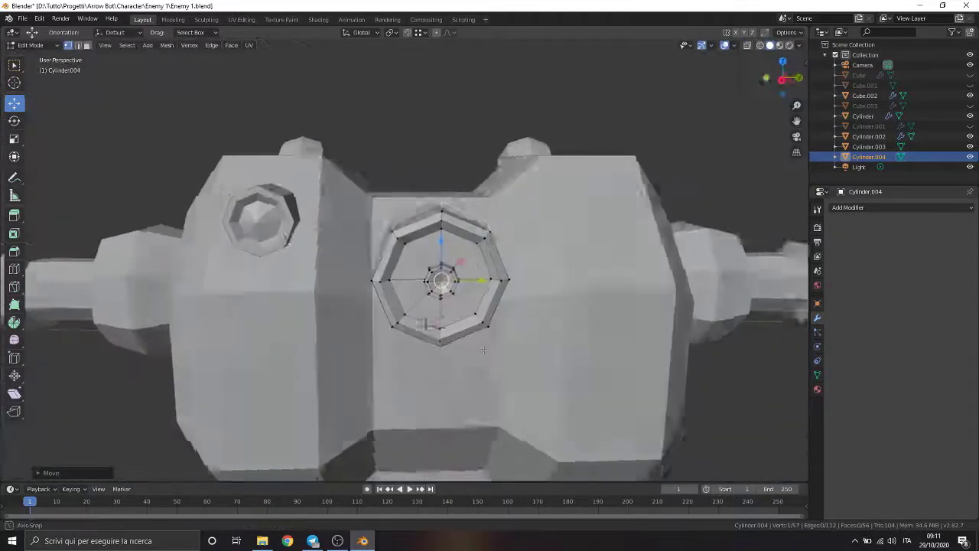
{"action": "mouse_move", "coordinate": [401, 354]}
{"action": "middle_mouse_down"}
{"action": "mouse_move", "coordinate": [491, 280]}
{"action": "mouse_move", "coordinate": [456, 355]}
{"action": "mouse_move", "coordinate": [469, 345]}
{"action": "mouse_move", "coordinate": [428, 332]}
{"action": "mouse_move", "coordinate": [429, 321]}
{"action": "mouse_move", "coordinate": [439, 339]}
{"action": "mouse_move", "coordinate": [102, 134]}
{"action": "middle_mouse_up"}
Select the whole socket mesh and sink it into the robot's chest
{"action": "key", "text": "a"}
{"action": "key", "text": "g"}
{"action": "left_click", "coordinate": [459, 344]}
{"action": "key", "text": "g"}
{"action": "left_click", "coordinate": [436, 332]}
Box-select the socket's inner octagon in X-ray and move it to form a centre nub
{"action": "left_click", "coordinate": [36, 57]}
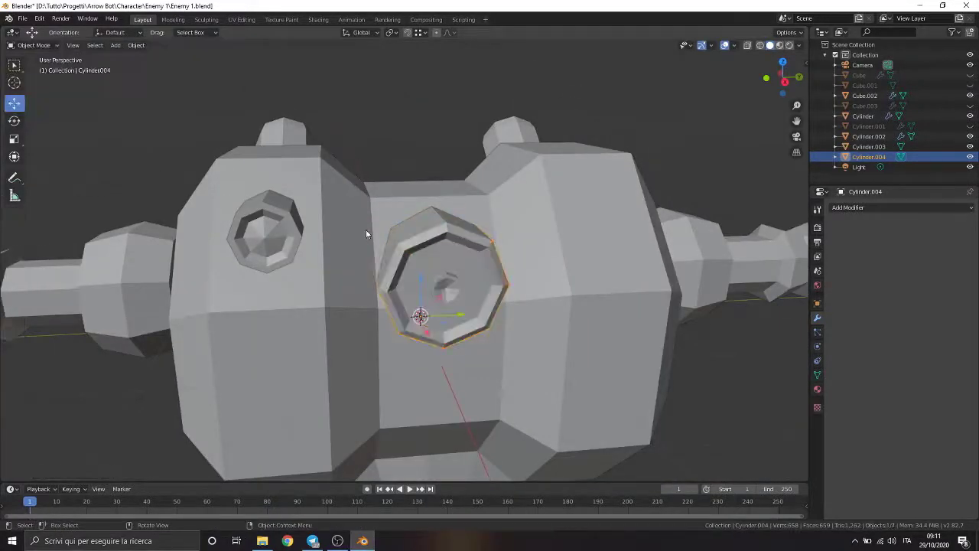
{"action": "mouse_move", "coordinate": [366, 229]}
{"action": "middle_mouse_down"}
{"action": "mouse_move", "coordinate": [733, 352]}
{"action": "mouse_move", "coordinate": [478, 283]}
{"action": "middle_mouse_up"}
{"action": "left_click", "coordinate": [33, 46]}
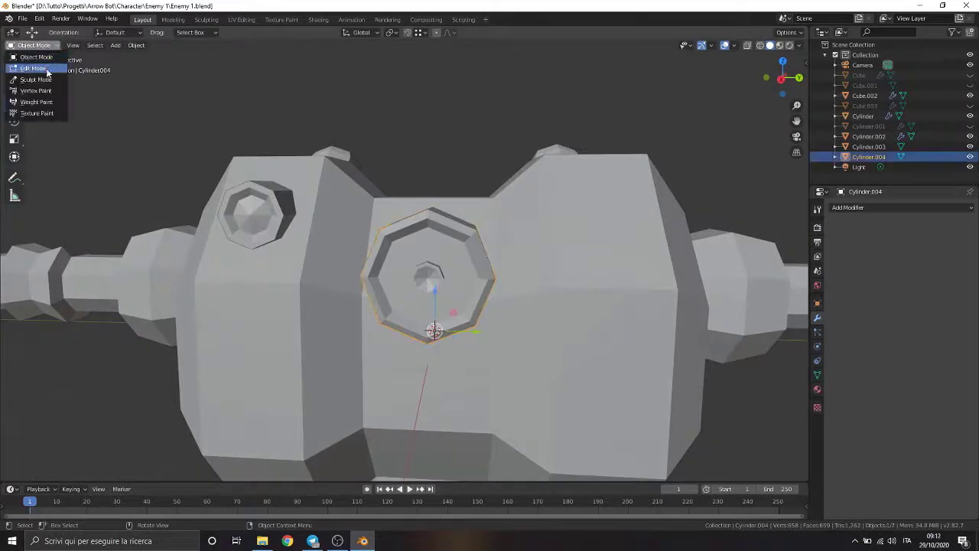
{"action": "left_click", "coordinate": [35, 68]}
{"action": "scroll", "coordinate": [415, 254], "scroll_direction": "up", "scroll_amount": 3}
{"action": "scroll", "coordinate": [415, 255], "scroll_direction": "up", "scroll_amount": 1}
{"action": "key", "text": "alt+z"}
{"action": "mouse_move", "coordinate": [406, 241]}
{"action": "left_mouse_down"}
{"action": "mouse_move", "coordinate": [459, 283]}
{"action": "mouse_move", "coordinate": [489, 330]}
{"action": "left_mouse_up"}
{"action": "key", "text": "z"}
{"action": "left_click", "coordinate": [562, 331]}
{"action": "key", "text": "g"}
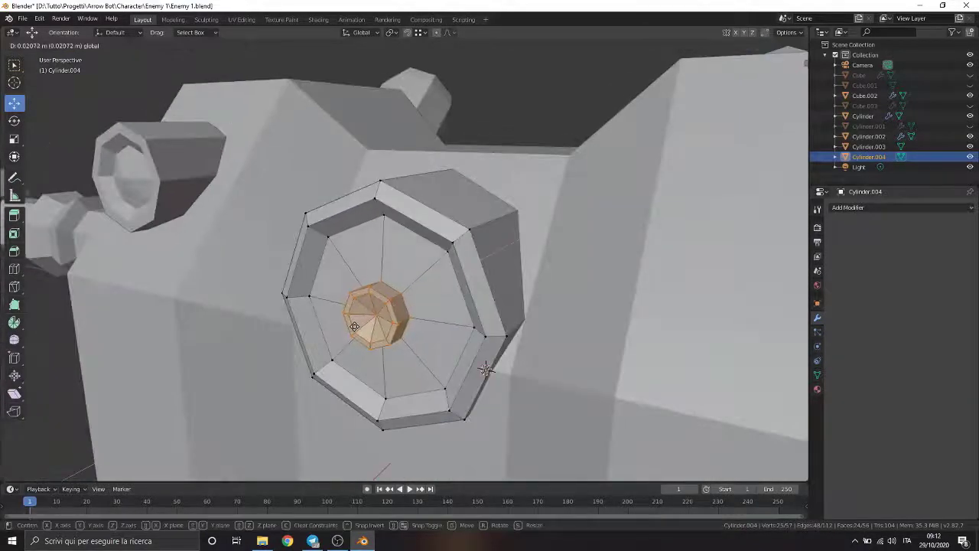
{"action": "left_click", "coordinate": [486, 370]}
Return to Object Mode and put the bolt Cylinder.003 into Edit Mode
{"action": "left_click", "coordinate": [35, 48]}
{"action": "left_click", "coordinate": [36, 57]}
{"action": "mouse_move", "coordinate": [367, 276]}
{"action": "middle_mouse_down"}
{"action": "mouse_move", "coordinate": [450, 249]}
{"action": "mouse_move", "coordinate": [525, 303]}
{"action": "mouse_move", "coordinate": [347, 261]}
{"action": "middle_mouse_up"}
{"action": "scroll", "coordinate": [346, 260], "scroll_direction": "down", "scroll_amount": 4}
{"action": "left_click", "coordinate": [34, 45]}
{"action": "key", "text": "Escape"}
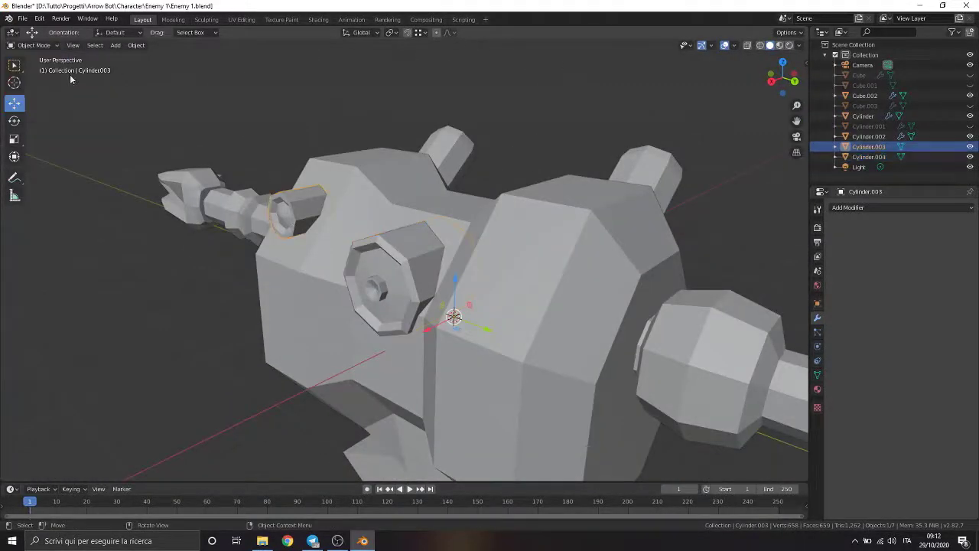
{"action": "left_click", "coordinate": [33, 45]}
{"action": "left_click", "coordinate": [36, 56]}
{"action": "mouse_move", "coordinate": [382, 306]}
{"action": "middle_mouse_down"}
{"action": "mouse_move", "coordinate": [535, 368]}
{"action": "mouse_move", "coordinate": [490, 352]}
{"action": "middle_mouse_up"}
Scale the bolt down twice to about 0.82 and shift it vertically along Z
{"action": "key", "text": "s"}
{"action": "left_click", "coordinate": [509, 363]}
{"action": "key", "text": "s"}
{"action": "left_click", "coordinate": [525, 388]}
{"action": "key", "text": "g"}
{"action": "key", "text": "z"}
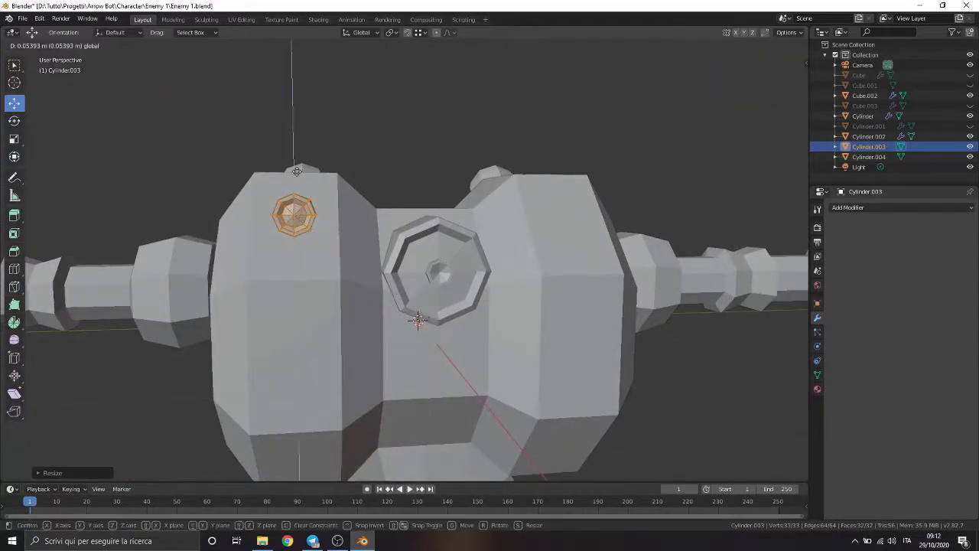
{"action": "left_click", "coordinate": [297, 171]}
{"action": "key", "text": "Tab"}
{"action": "scroll", "coordinate": [573, 361], "scroll_direction": "down", "scroll_amount": 5}
Select chest socket Cylinder.004 in Edit Mode and scale its inner stud down
{"action": "scroll", "coordinate": [547, 353], "scroll_direction": "down", "scroll_amount": 2}
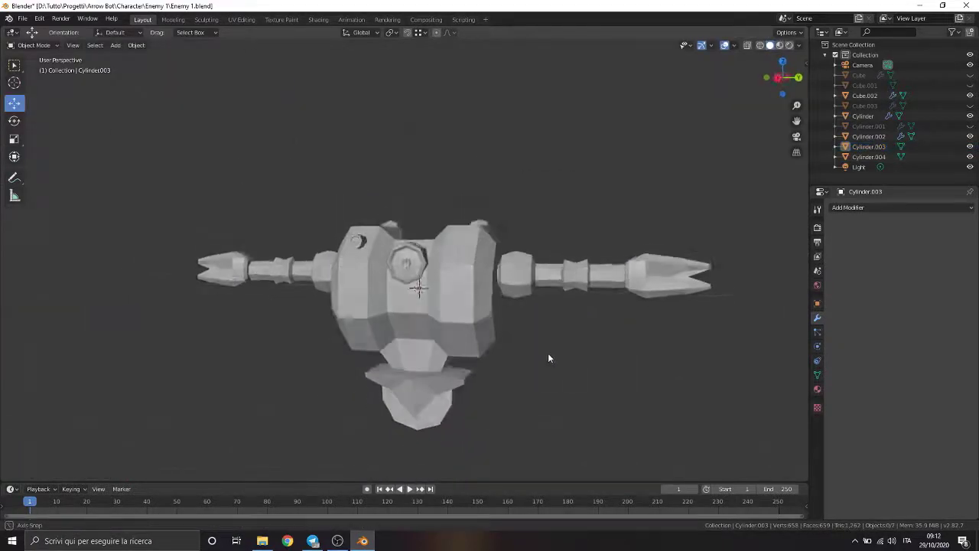
{"action": "mouse_move", "coordinate": [548, 358]}
{"action": "middle_mouse_down"}
{"action": "mouse_move", "coordinate": [624, 358]}
{"action": "mouse_move", "coordinate": [493, 310]}
{"action": "middle_mouse_up"}
{"action": "scroll", "coordinate": [493, 309], "scroll_direction": "up", "scroll_amount": 5}
{"action": "left_click", "coordinate": [562, 307]}
{"action": "left_click", "coordinate": [34, 45]}
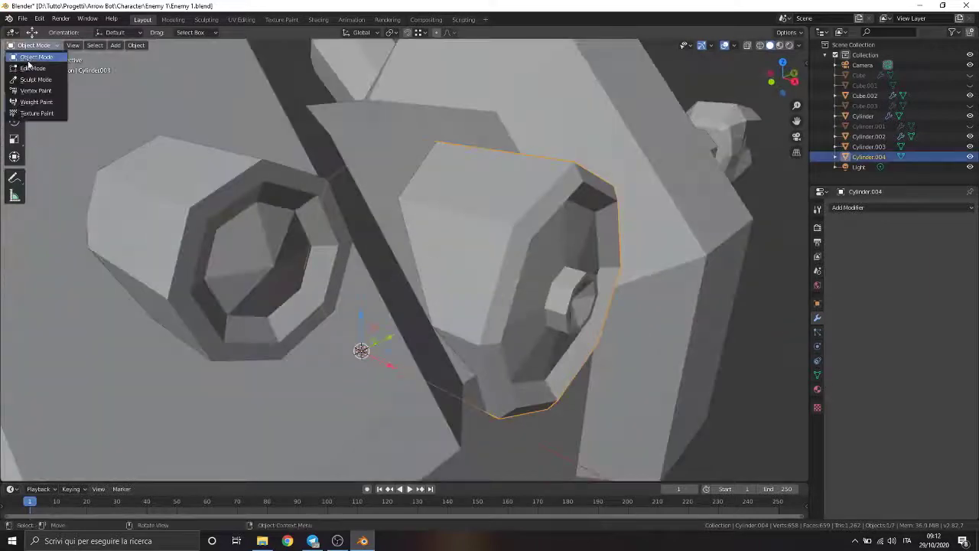
{"action": "left_click", "coordinate": [32, 68]}
{"action": "scroll", "coordinate": [459, 275], "scroll_direction": "up", "scroll_amount": 5}
{"action": "middle_click_drag", "start_coordinate": [459, 275], "coordinate": [444, 247]}
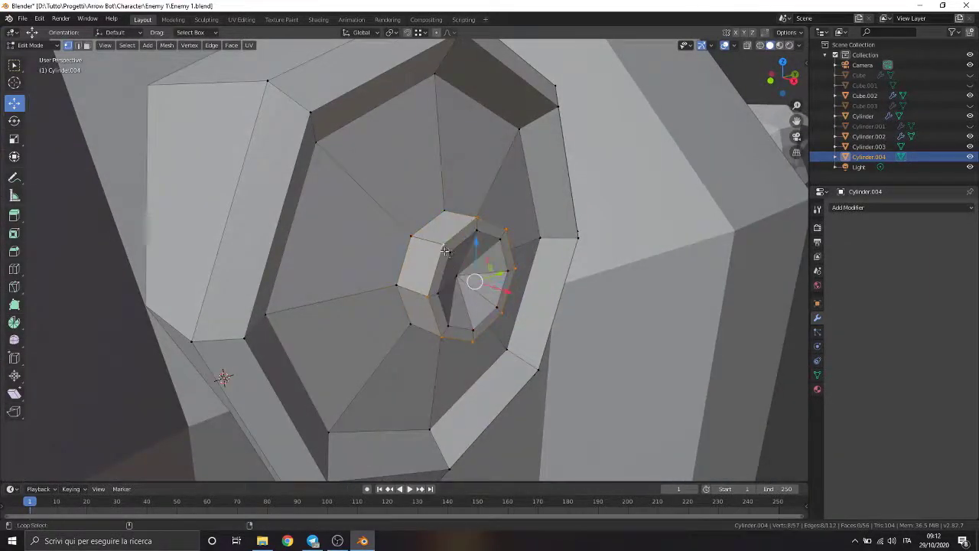
{"action": "key", "text": "s"}
{"action": "left_click", "coordinate": [546, 338]}
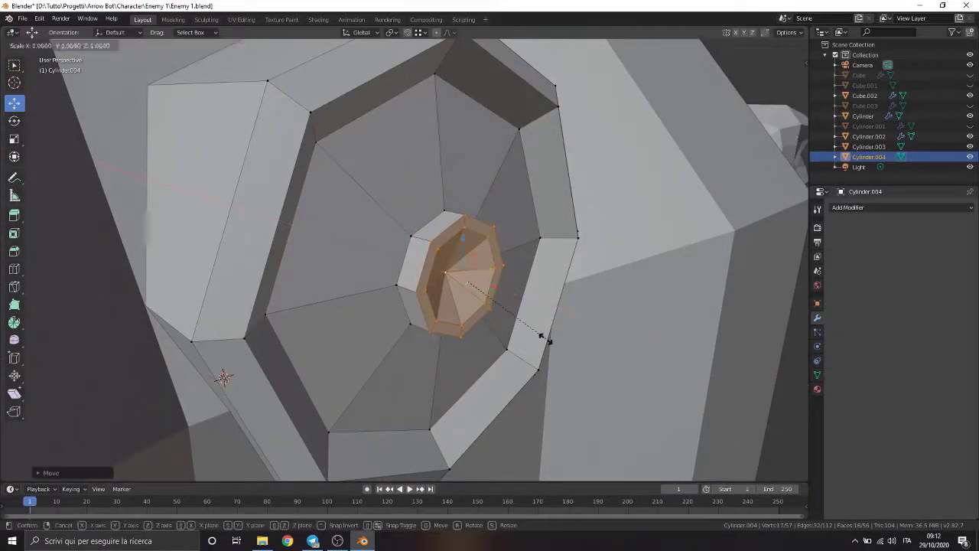
Inspect the smaller stud from several angles, then return to Object Mode
{"action": "middle_click_drag", "start_coordinate": [546, 337], "coordinate": [459, 306]}
{"action": "scroll", "coordinate": [459, 306], "scroll_direction": "down", "scroll_amount": 4}
{"action": "middle_click_drag", "start_coordinate": [309, 127], "coordinate": [212, 100]}
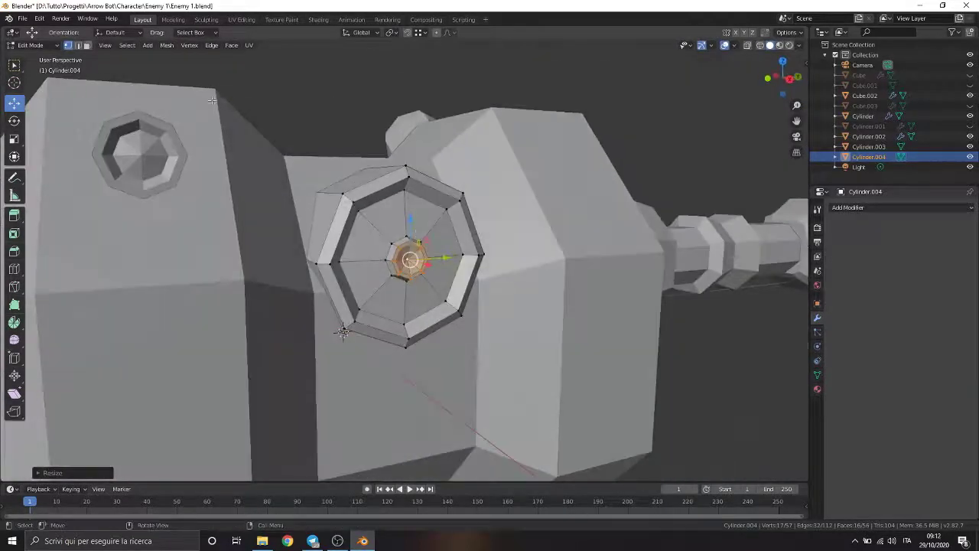
{"action": "middle_click_drag", "start_coordinate": [376, 211], "coordinate": [323, 210]}
{"action": "key", "text": "ctrl+Tab"}
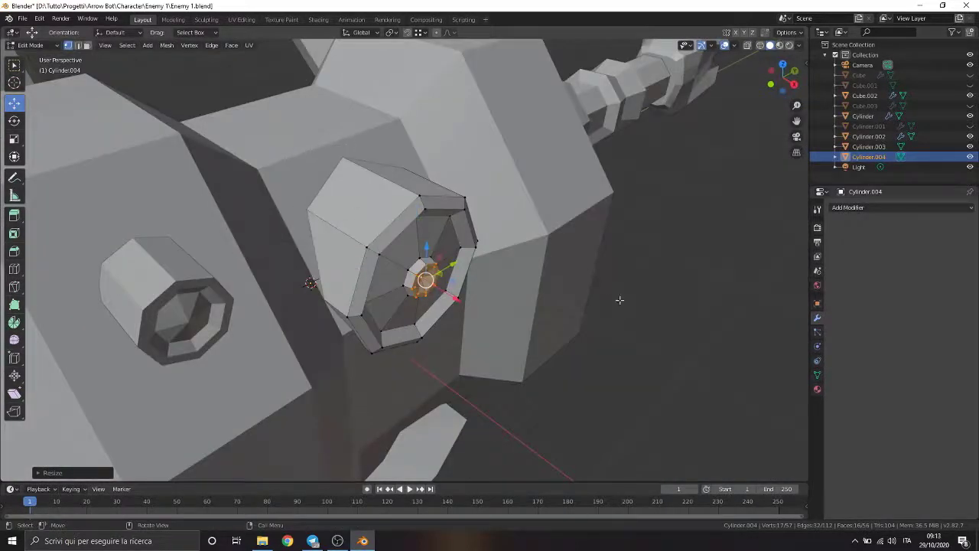
{"action": "left_click", "coordinate": [30, 45]}
{"action": "left_click", "coordinate": [44, 61]}
{"action": "scroll", "coordinate": [562, 338], "scroll_direction": "down", "scroll_amount": 5}
{"action": "mouse_move", "coordinate": [561, 339]}
{"action": "middle_mouse_down"}
{"action": "mouse_move", "coordinate": [641, 363]}
{"action": "mouse_move", "coordinate": [588, 344]}
{"action": "middle_mouse_up"}
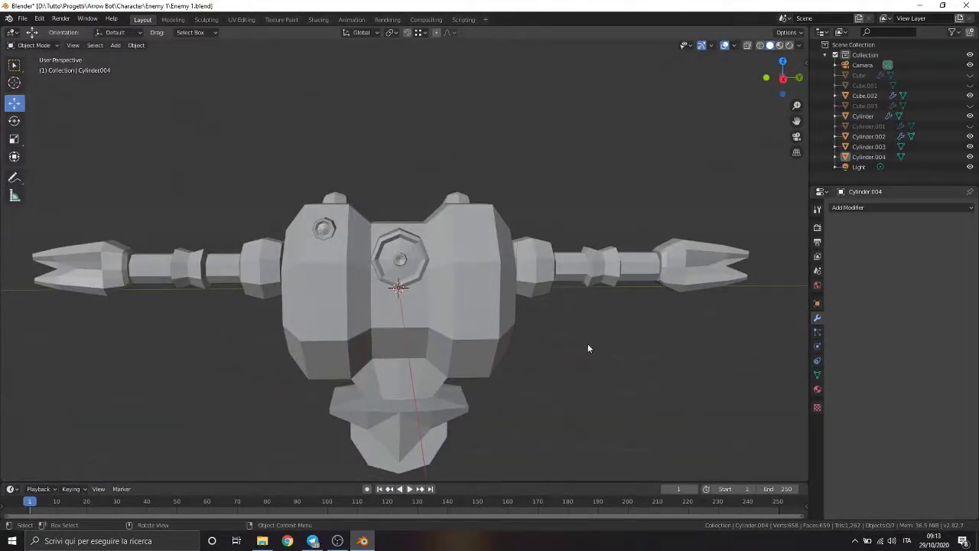
{"action": "mouse_move", "coordinate": [587, 346]}
{"action": "middle_mouse_down"}
{"action": "mouse_move", "coordinate": [730, 365]}
{"action": "mouse_move", "coordinate": [662, 389]}
{"action": "mouse_move", "coordinate": [345, 214]}
{"action": "middle_mouse_up"}
Edit Cylinder.002 in see-through view and delete its end edge loop and cap
{"action": "left_click", "coordinate": [245, 268]}
{"action": "key", "text": "Tab"}
{"action": "middle_click_drag", "start_coordinate": [245, 267], "coordinate": [232, 262]}
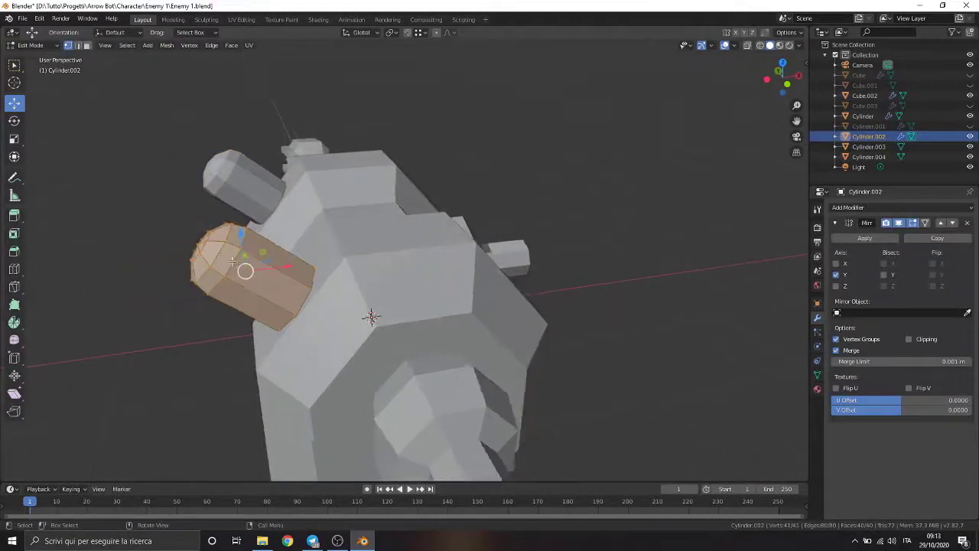
{"action": "key", "text": "KP_Decimal"}
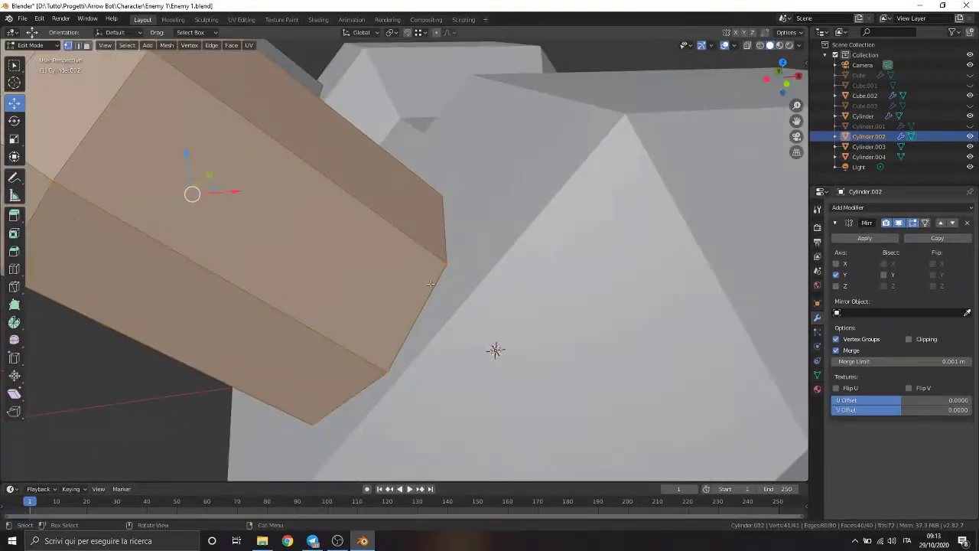
{"action": "key", "text": "alt+z"}
{"action": "left_click", "coordinate": [442, 298], "text": "alt"}
{"action": "key", "text": "x"}
{"action": "left_click", "coordinate": [442, 298]}
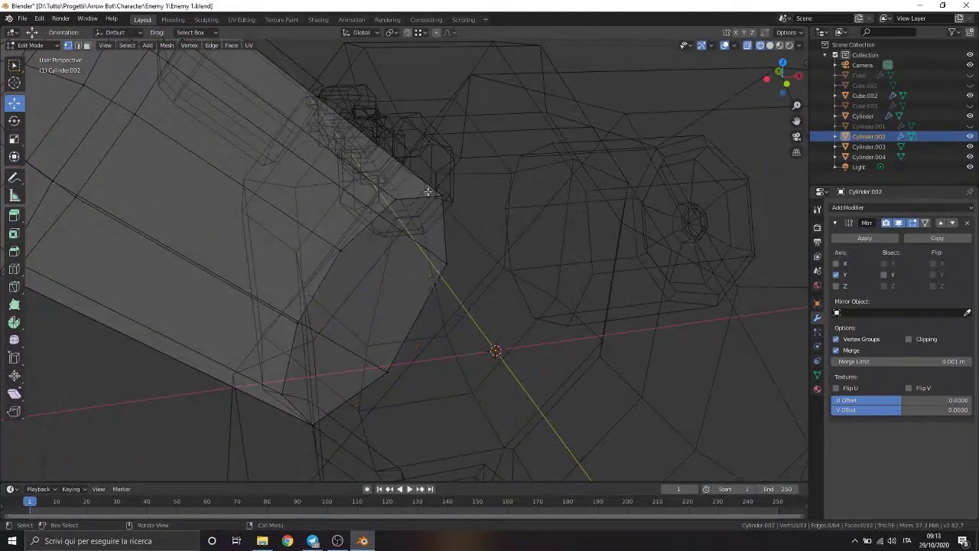
Slide the stub's new end loop along its axis using Normal transform orientation
{"action": "left_click", "coordinate": [436, 282], "text": "alt"}
{"action": "left_click", "coordinate": [119, 31]}
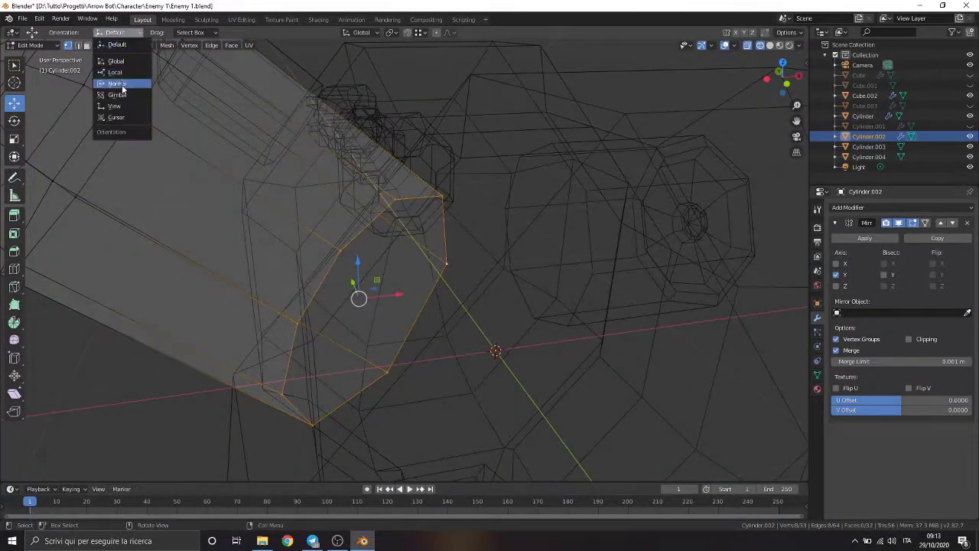
{"action": "left_click", "coordinate": [115, 83]}
{"action": "middle_click_drag", "start_coordinate": [360, 295], "coordinate": [306, 283]}
{"action": "left_click_drag", "start_coordinate": [321, 295], "coordinate": [305, 299]}
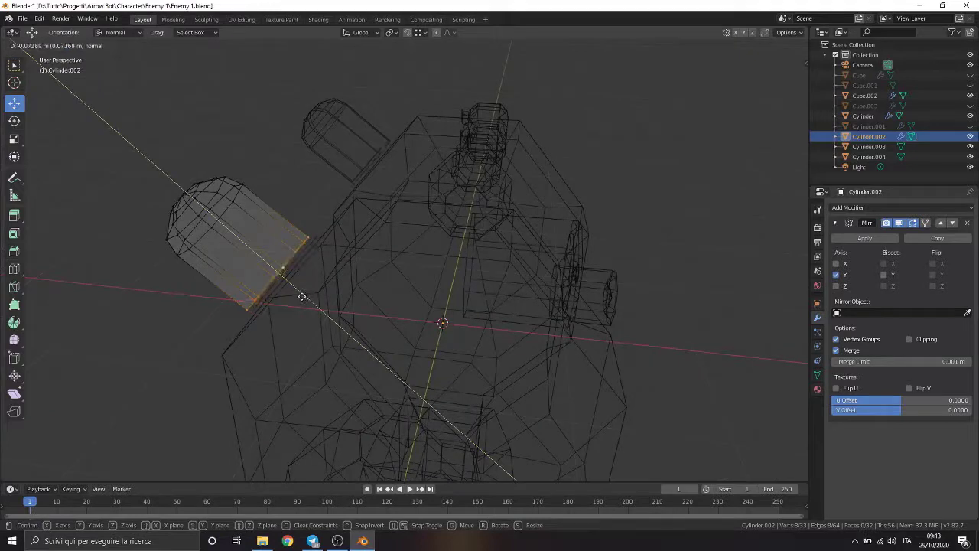
{"action": "left_click", "coordinate": [283, 277]}
Scale the whole stub to about 0.92 and return to Object Mode
{"action": "key", "text": "a"}
{"action": "key", "text": "s"}
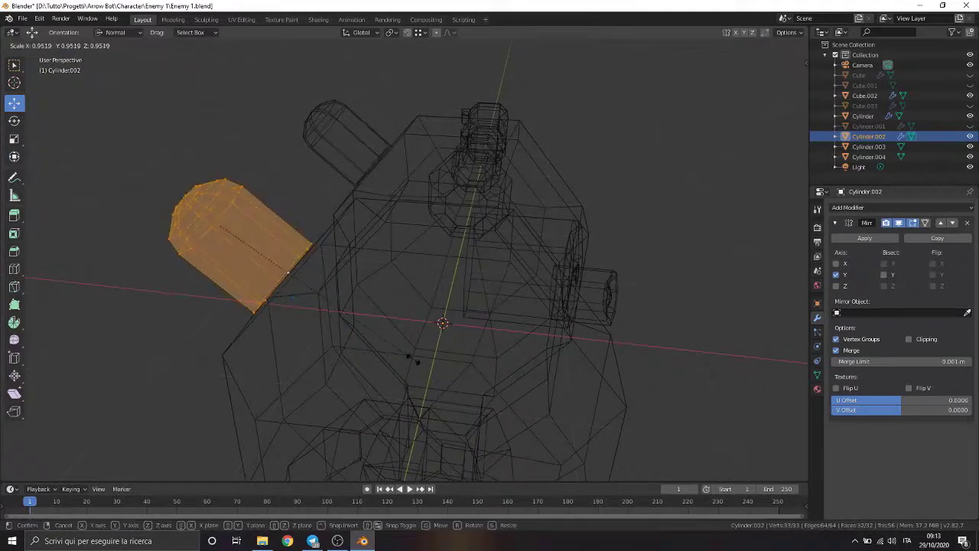
{"action": "right_click", "coordinate": [288, 271]}
{"action": "left_click", "coordinate": [348, 240]}
{"action": "middle_click_drag", "start_coordinate": [348, 245], "coordinate": [291, 229]}
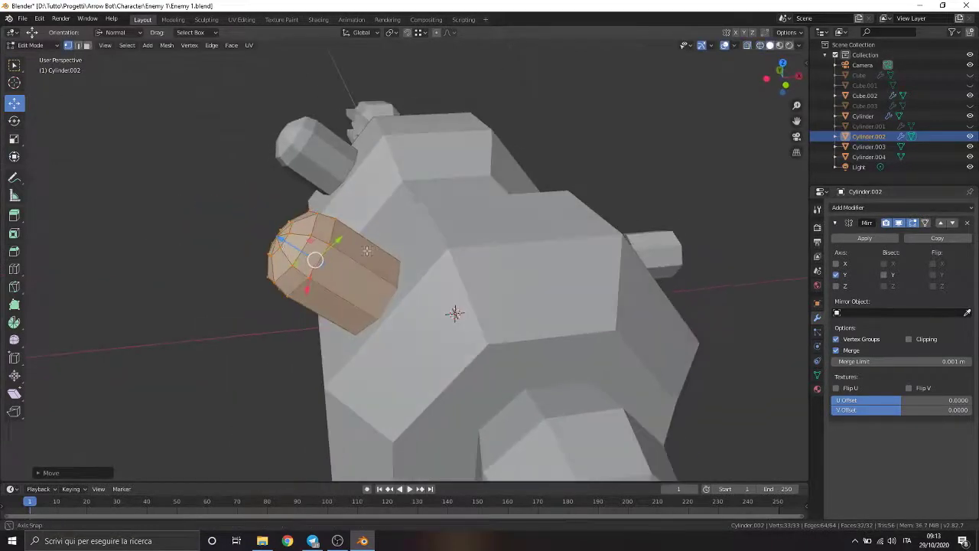
{"action": "key", "text": "s"}
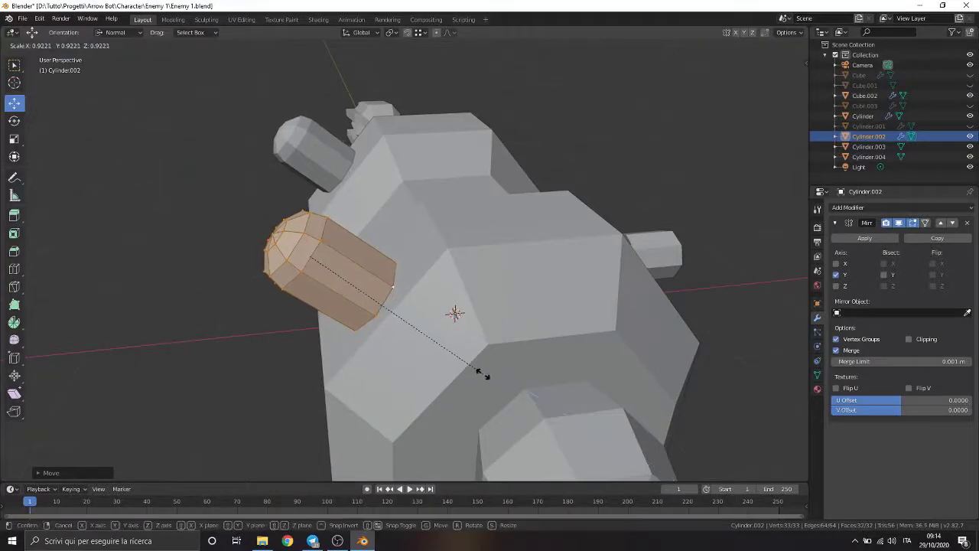
{"action": "left_click", "coordinate": [482, 373]}
{"action": "mouse_move", "coordinate": [459, 344]}
{"action": "middle_mouse_down"}
{"action": "mouse_move", "coordinate": [382, 287]}
{"action": "mouse_move", "coordinate": [496, 278]}
{"action": "mouse_move", "coordinate": [409, 263]}
{"action": "middle_mouse_up"}
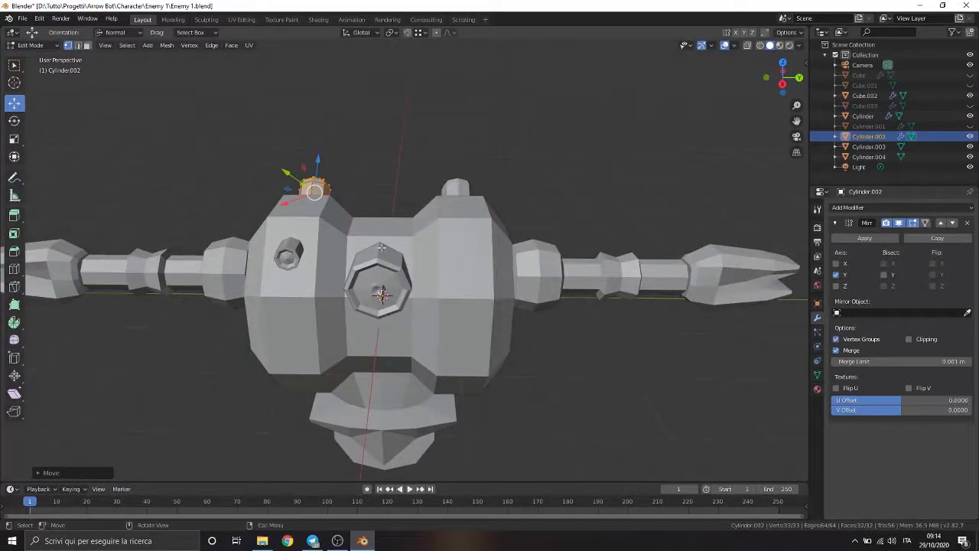
{"action": "left_click", "coordinate": [31, 45]}
{"action": "left_click", "coordinate": [26, 49]}
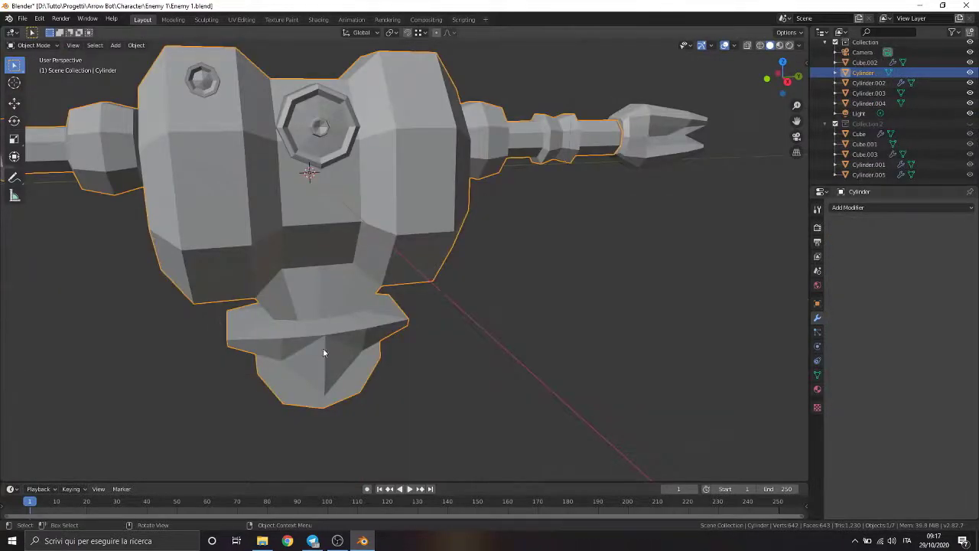
Select a vertex on the robot's lower body in Edit Mode, then return to Object Mode
{"action": "left_click", "coordinate": [34, 45]}
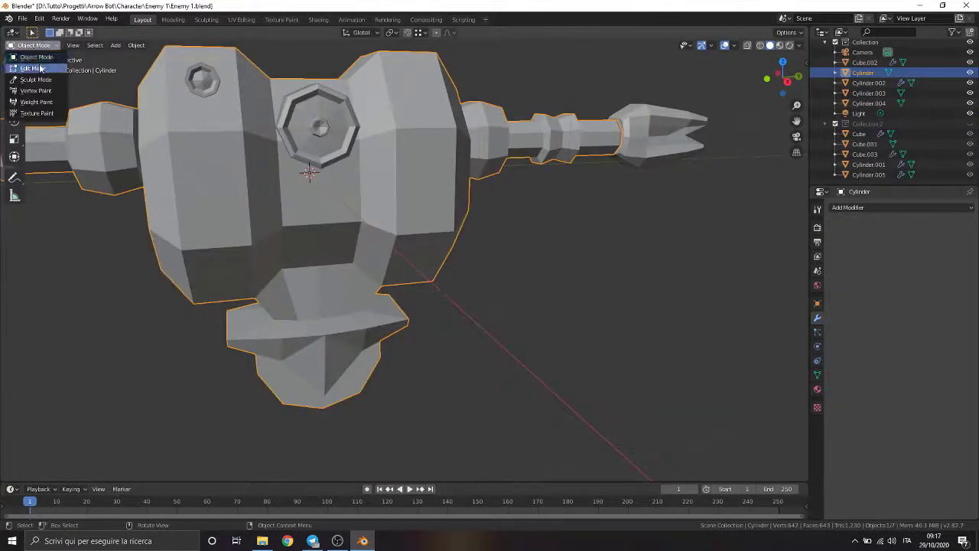
{"action": "left_click", "coordinate": [41, 68]}
{"action": "middle_click_drag", "start_coordinate": [290, 253], "coordinate": [306, 287]}
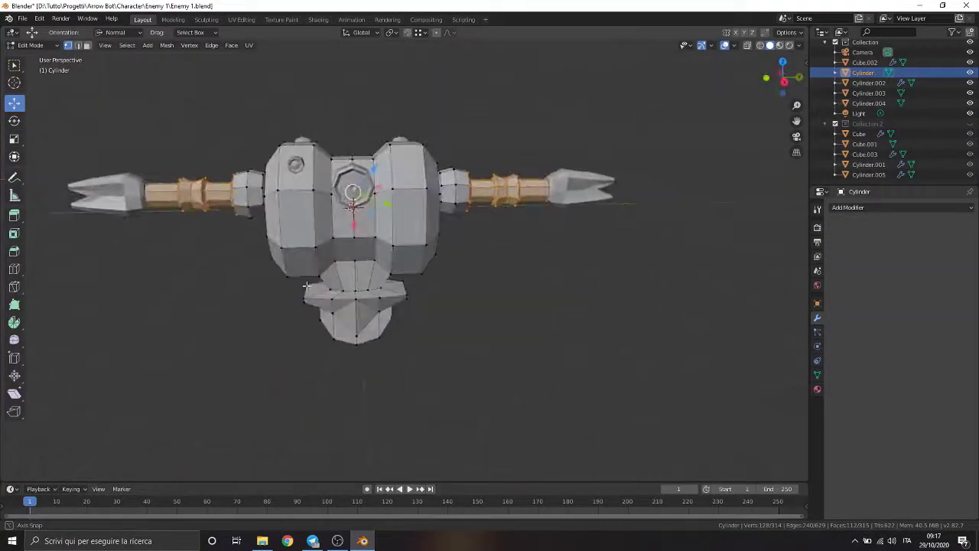
{"action": "scroll", "coordinate": [306, 286], "scroll_direction": "up", "scroll_amount": 4}
{"action": "left_click", "coordinate": [386, 227]}
{"action": "scroll", "coordinate": [386, 227], "scroll_direction": "down", "scroll_amount": 2}
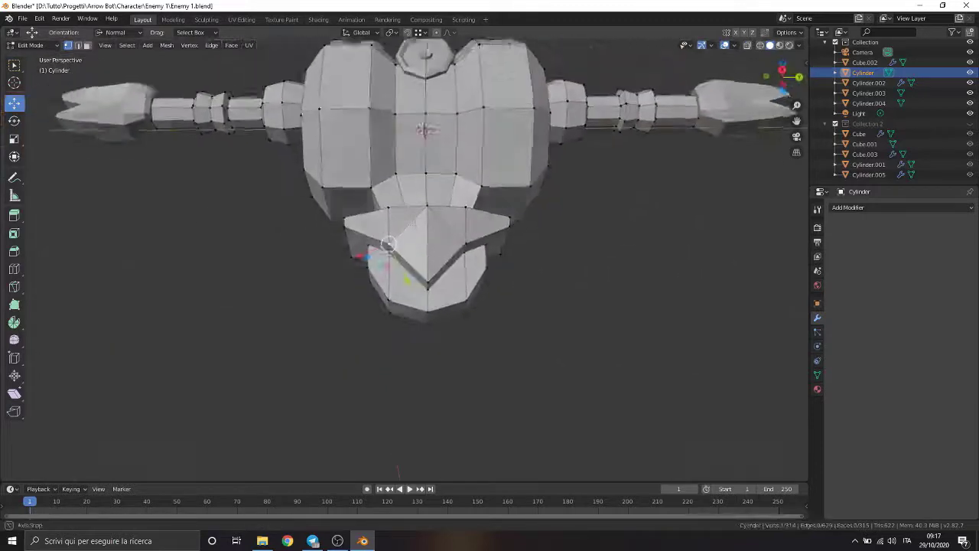
{"action": "scroll", "coordinate": [413, 230], "scroll_direction": "down", "scroll_amount": 4}
{"action": "left_click", "coordinate": [34, 46]}
{"action": "left_click", "coordinate": [34, 58]}
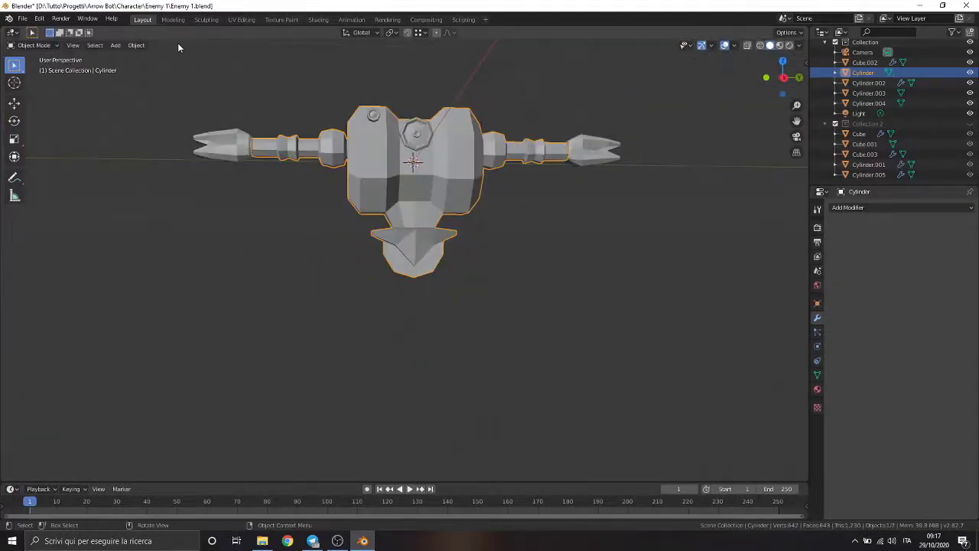
Add a new cube, Cube.004, to the scene and select it
{"action": "left_click", "coordinate": [115, 47]}
{"action": "mouse_move", "coordinate": [129, 57]}
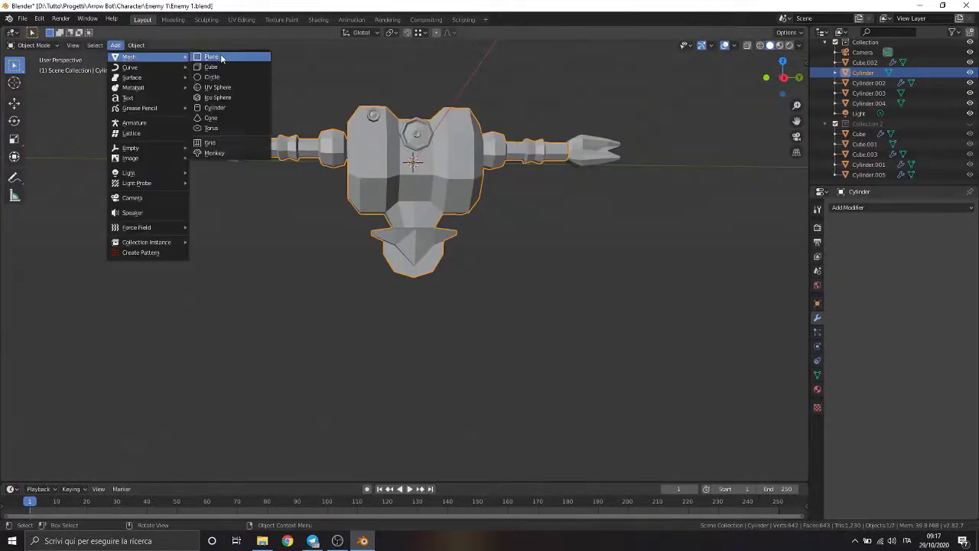
{"action": "left_click", "coordinate": [229, 71]}
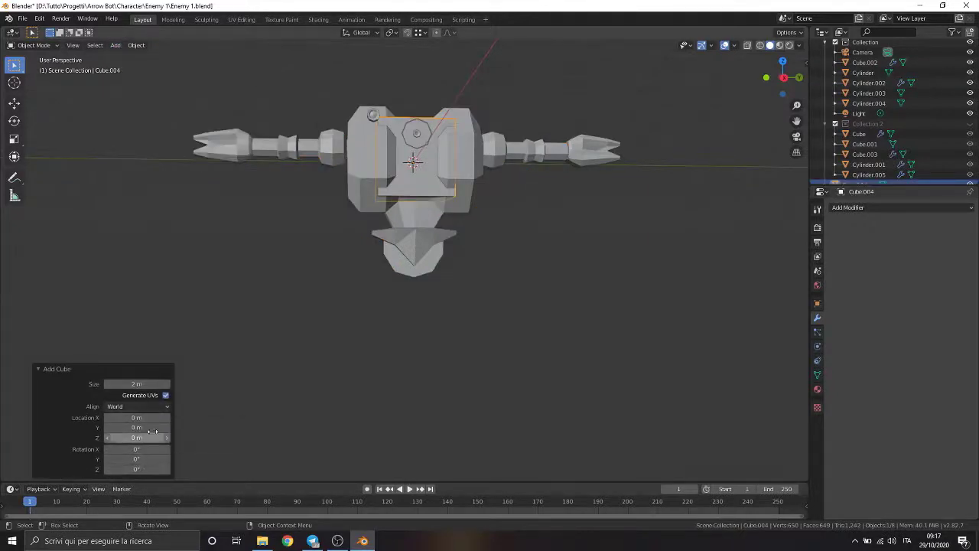
{"action": "left_click", "coordinate": [44, 371]}
{"action": "scroll", "coordinate": [48, 367], "scroll_direction": "up", "scroll_amount": 3}
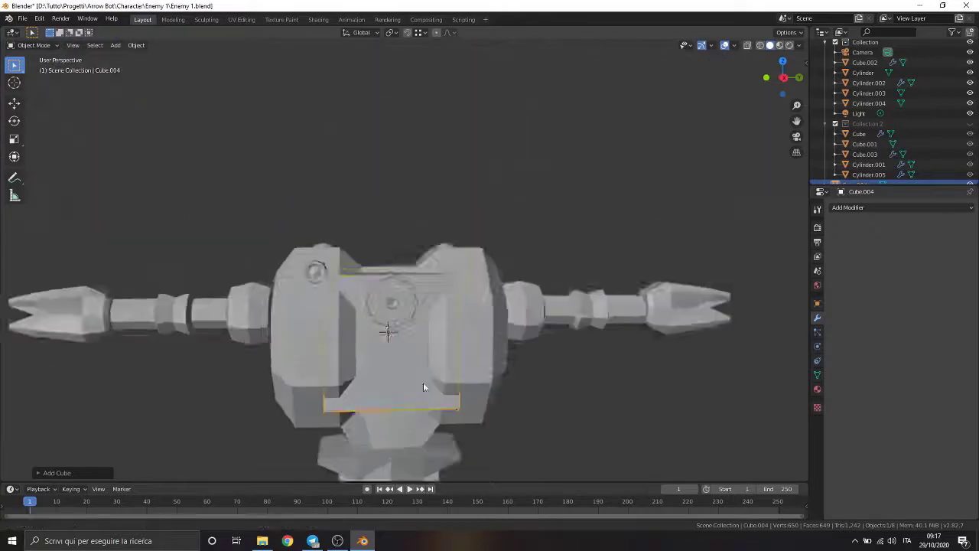
{"action": "middle_click_drag", "start_coordinate": [229, 322], "coordinate": [368, 285]}
{"action": "right_click", "coordinate": [364, 289]}
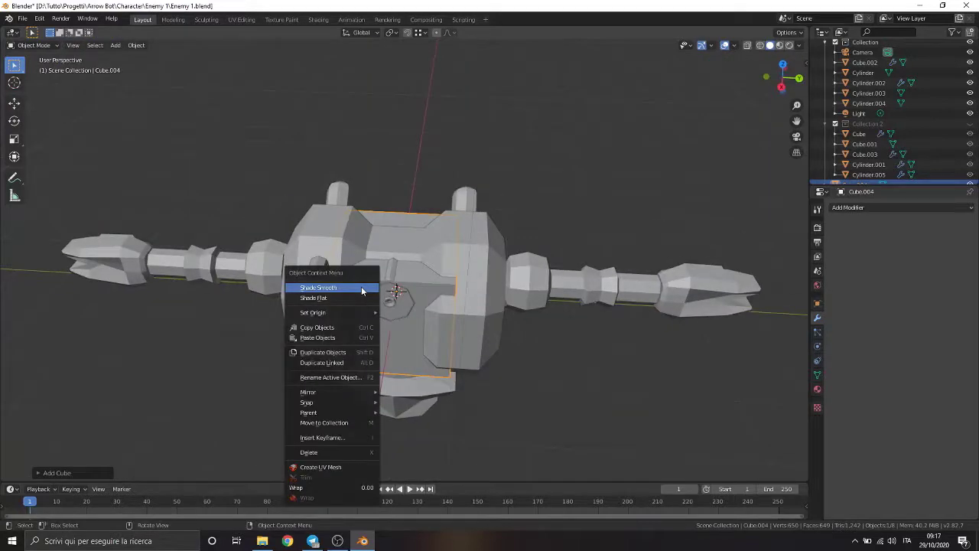
{"action": "key", "text": "Escape"}
Subdivide the cube twice into a 4×4 grid and move it beneath the robot
{"action": "key", "text": "Tab"}
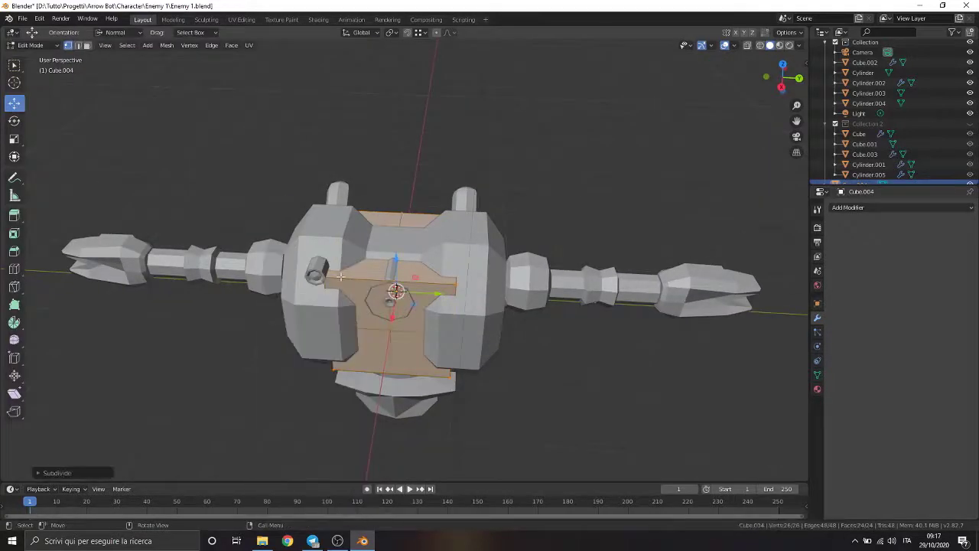
{"action": "right_click", "coordinate": [341, 276]}
{"action": "left_click", "coordinate": [340, 275]}
{"action": "middle_click_drag", "start_coordinate": [351, 331], "coordinate": [366, 284]}
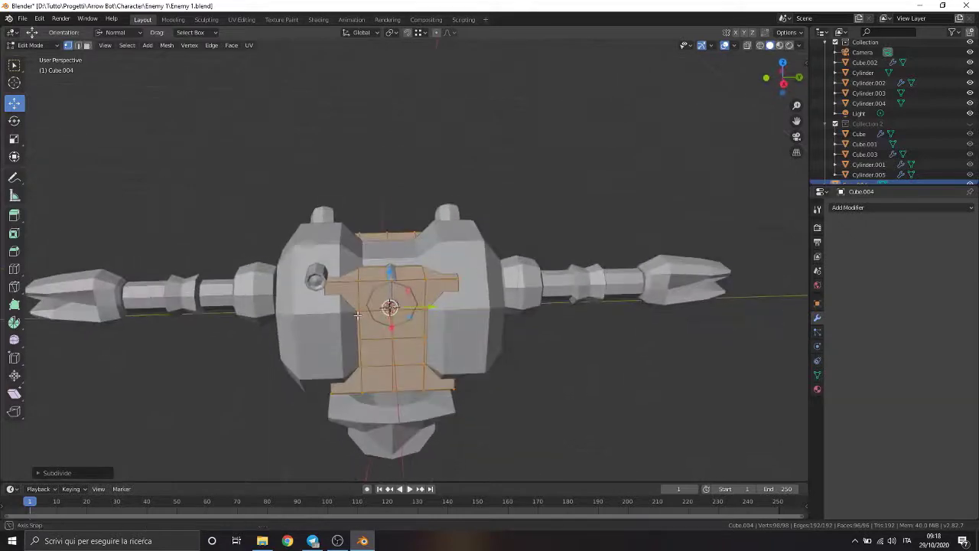
{"action": "right_click", "coordinate": [365, 284]}
{"action": "left_click", "coordinate": [365, 284]}
{"action": "mouse_move", "coordinate": [390, 269]}
{"action": "middle_mouse_down"}
{"action": "mouse_move", "coordinate": [521, 332]}
{"action": "mouse_move", "coordinate": [558, 229]}
{"action": "middle_mouse_up"}
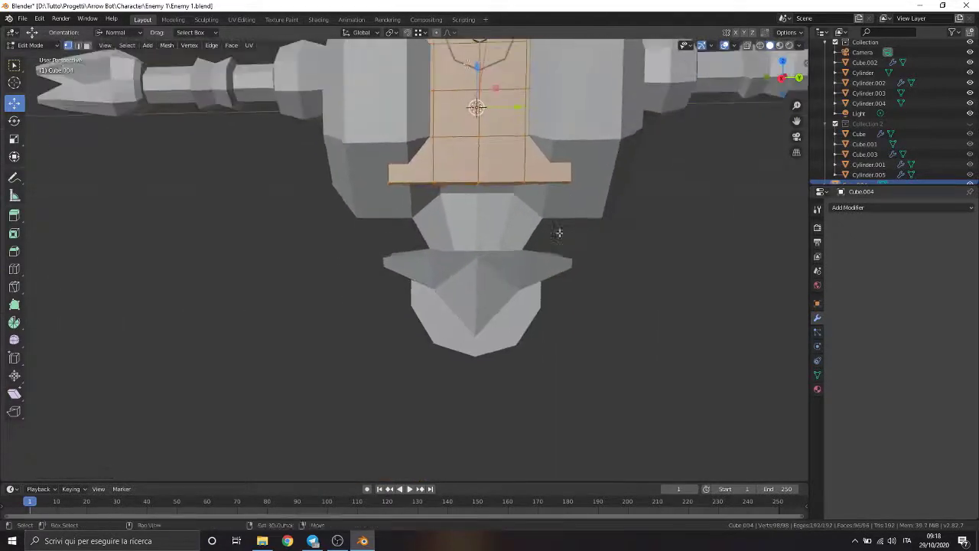
{"action": "key", "text": "ctrl+z"}
{"action": "key", "text": "ctrl+z"}
{"action": "key", "text": "ctrl+z"}
{"action": "middle_click_drag", "start_coordinate": [539, 338], "coordinate": [389, 252]}
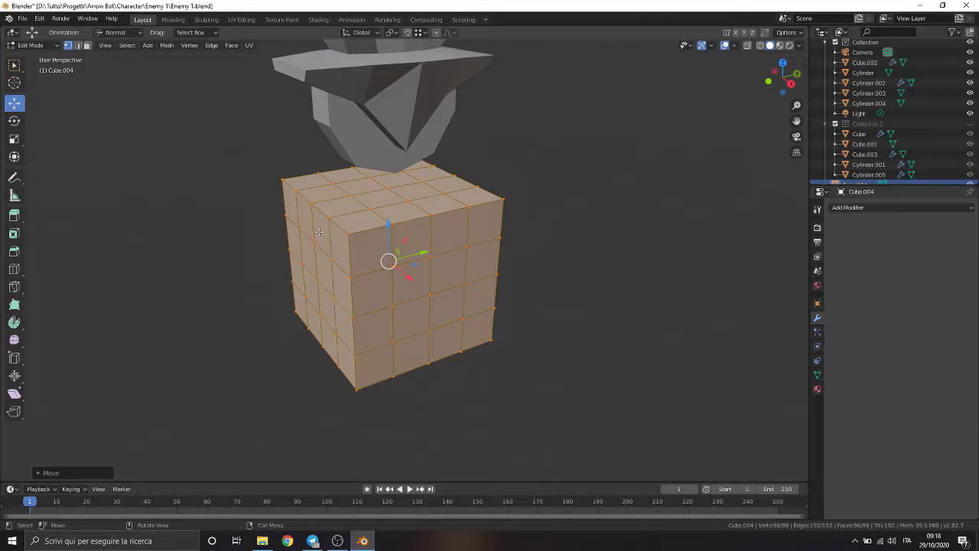
Dent a top corner vertex, switch to Global orientation, and reshape the box side
{"action": "middle_click_drag", "start_coordinate": [319, 231], "coordinate": [334, 246]}
{"action": "left_click", "coordinate": [400, 237]}
{"action": "left_click_drag", "start_coordinate": [400, 222], "coordinate": [362, 195]}
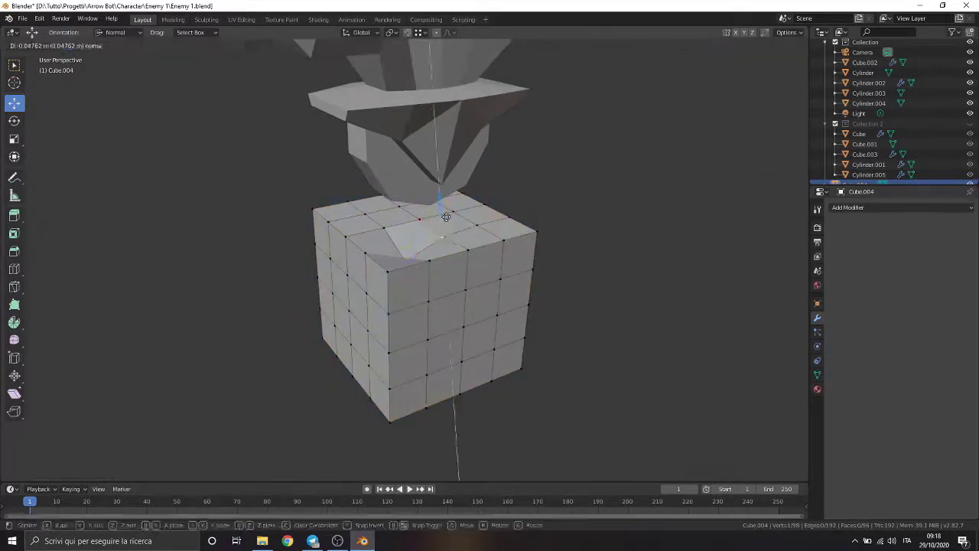
{"action": "middle_click_drag", "start_coordinate": [362, 196], "coordinate": [566, 266]}
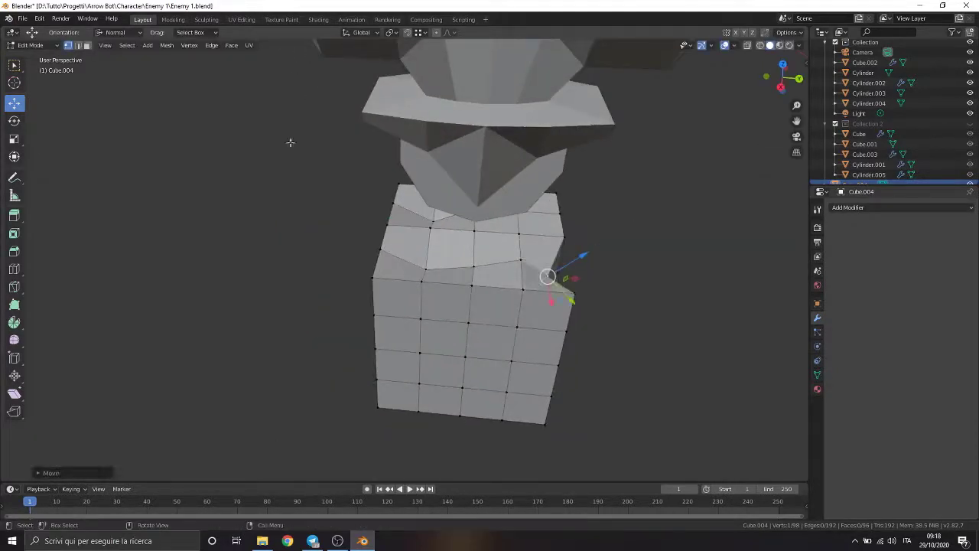
{"action": "left_click", "coordinate": [121, 32]}
{"action": "left_click", "coordinate": [124, 60]}
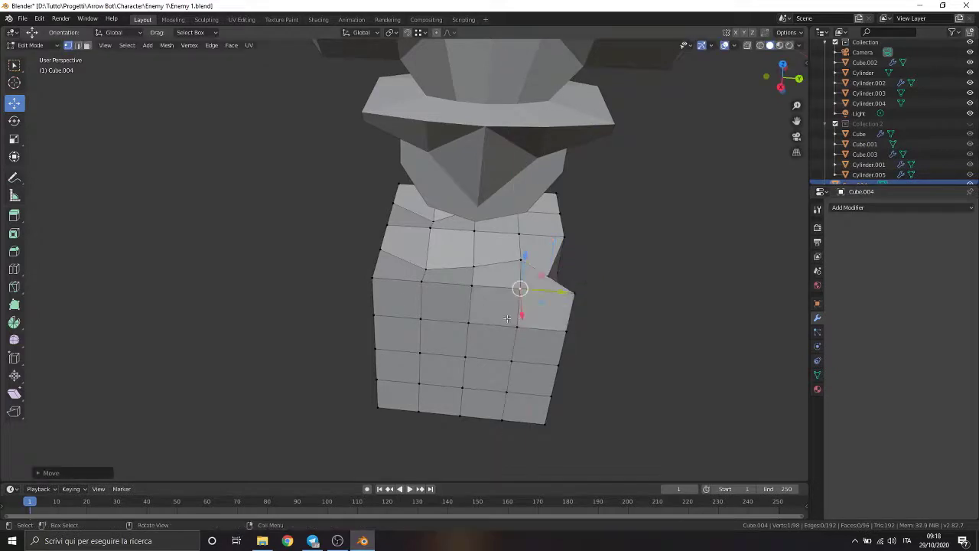
{"action": "left_click_drag", "start_coordinate": [391, 280], "coordinate": [392, 284]}
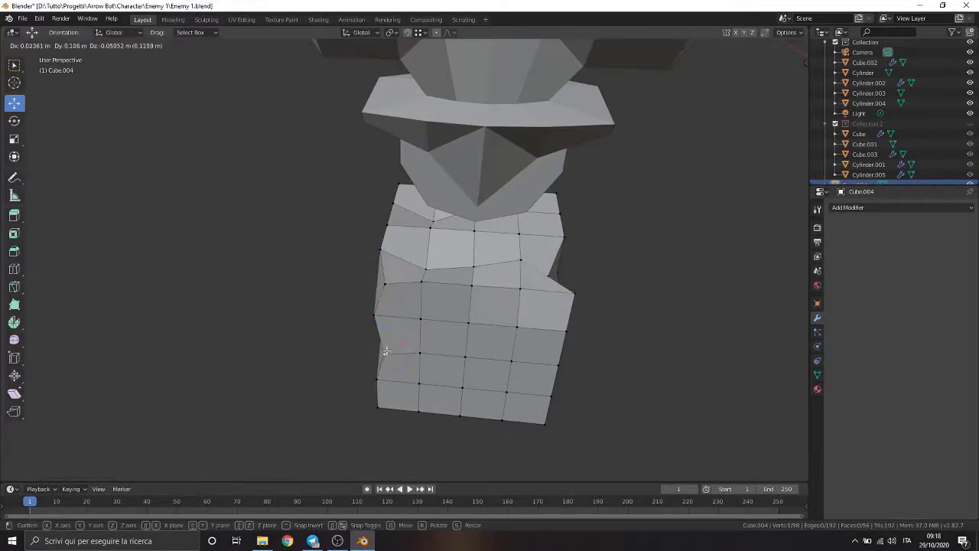
{"action": "left_click", "coordinate": [386, 351]}
Pull several top and edge vertices outward to roughen the box
{"action": "middle_click_drag", "start_coordinate": [388, 350], "coordinate": [472, 255]}
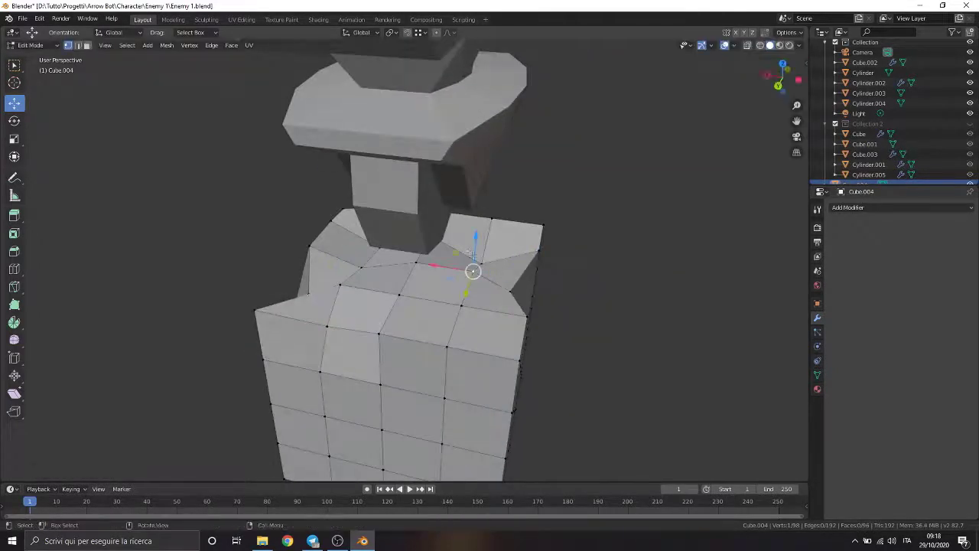
{"action": "mouse_move", "coordinate": [378, 333]}
{"action": "left_mouse_down"}
{"action": "mouse_move", "coordinate": [376, 345]}
{"action": "mouse_move", "coordinate": [459, 323]}
{"action": "left_mouse_up"}
{"action": "middle_click_drag", "start_coordinate": [459, 324], "coordinate": [531, 246]}
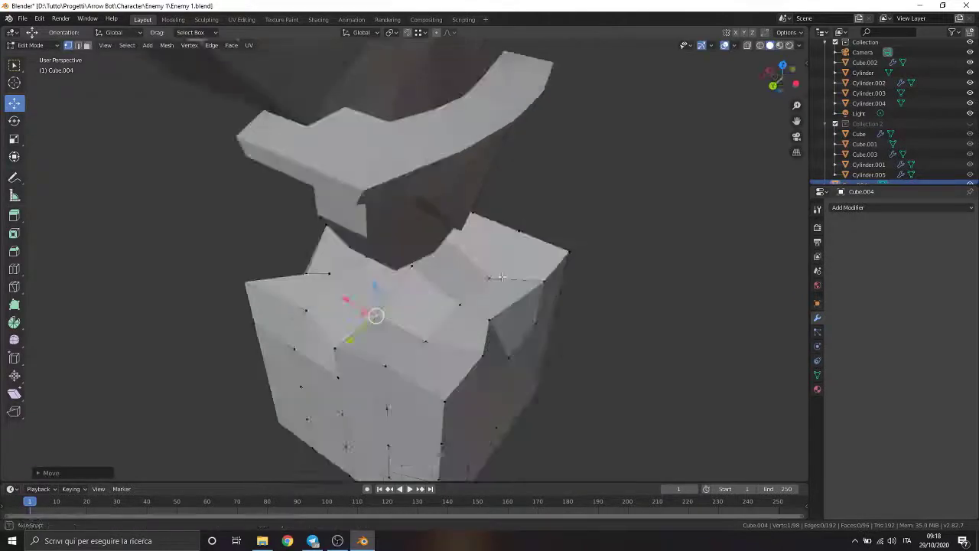
{"action": "left_click_drag", "start_coordinate": [531, 246], "coordinate": [483, 250]}
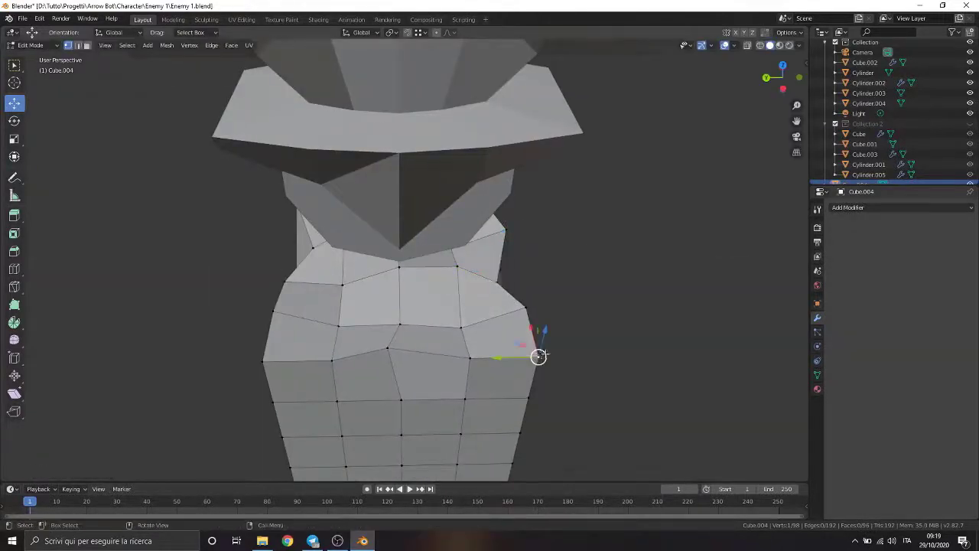
{"action": "left_click_drag", "start_coordinate": [397, 352], "coordinate": [404, 348]}
{"action": "middle_click_drag", "start_coordinate": [404, 348], "coordinate": [400, 283]}
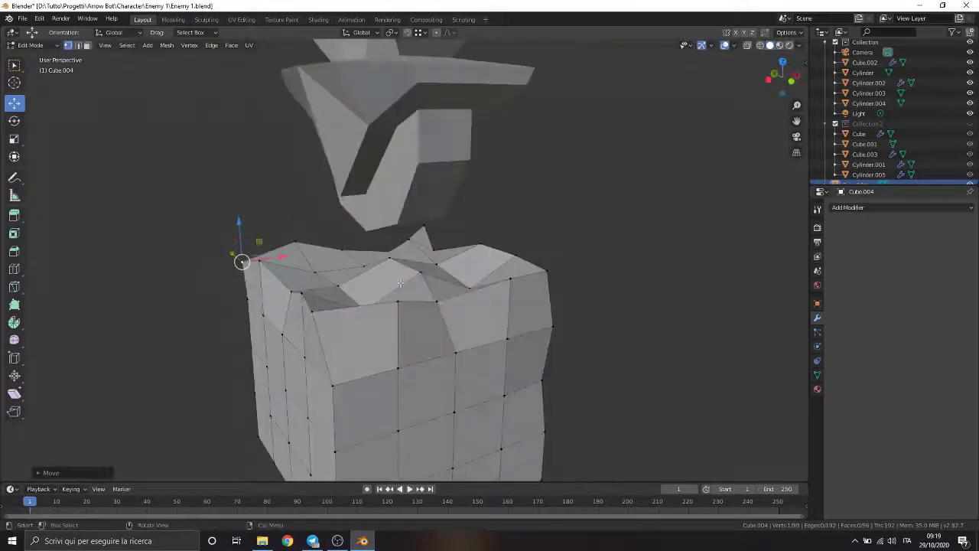
{"action": "left_click", "coordinate": [260, 262]}
{"action": "mouse_move", "coordinate": [260, 263]}
{"action": "middle_mouse_down"}
{"action": "mouse_move", "coordinate": [468, 299]}
{"action": "mouse_move", "coordinate": [415, 331]}
{"action": "middle_mouse_up"}
{"action": "middle_click_drag", "start_coordinate": [395, 255], "coordinate": [298, 369]}
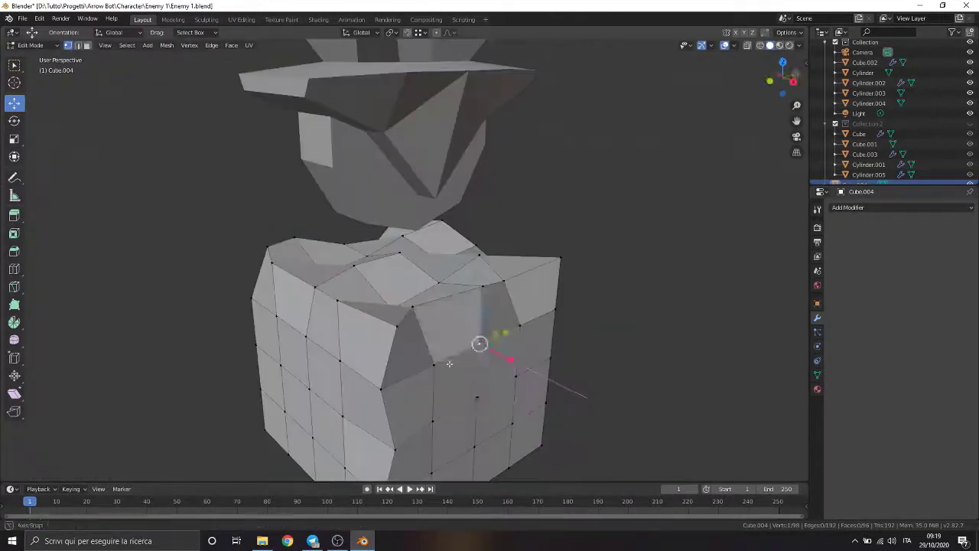
{"action": "right_click", "coordinate": [343, 349]}
Shift the top-left corner vertex down and left, then select a side-edge vertex
{"action": "middle_click_drag", "start_coordinate": [369, 305], "coordinate": [348, 303]}
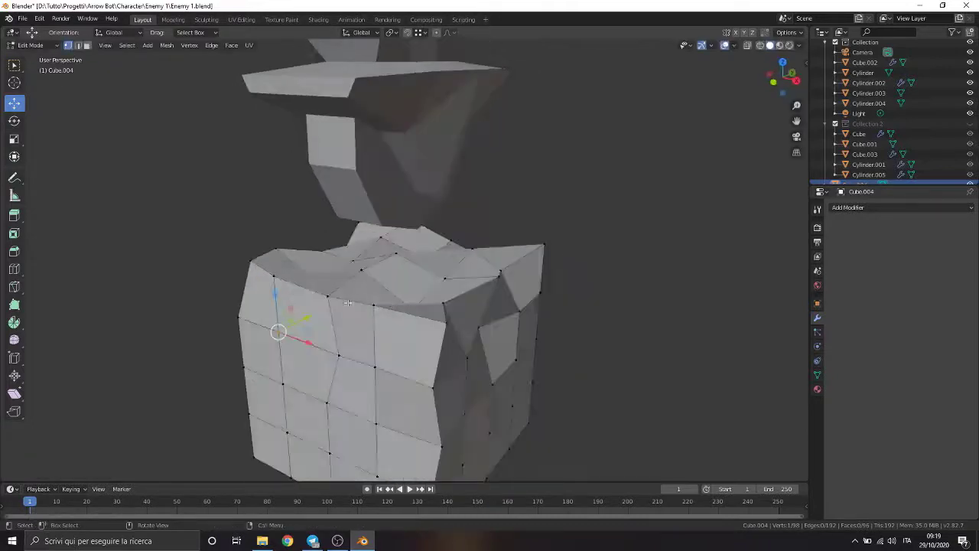
{"action": "middle_click_drag", "start_coordinate": [476, 299], "coordinate": [449, 334]}
{"action": "key", "text": "g"}
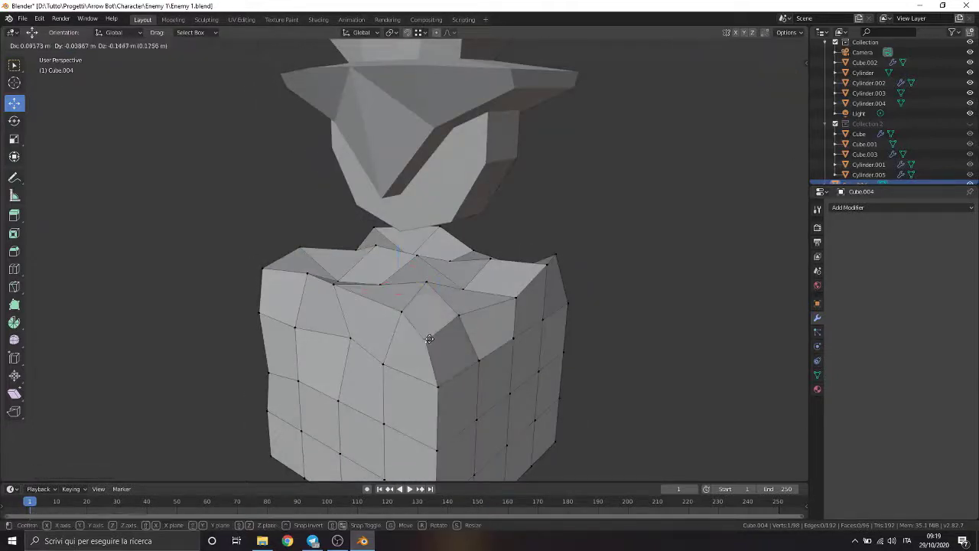
{"action": "middle_click_drag", "start_coordinate": [511, 325], "coordinate": [565, 302]}
{"action": "key", "text": "g"}
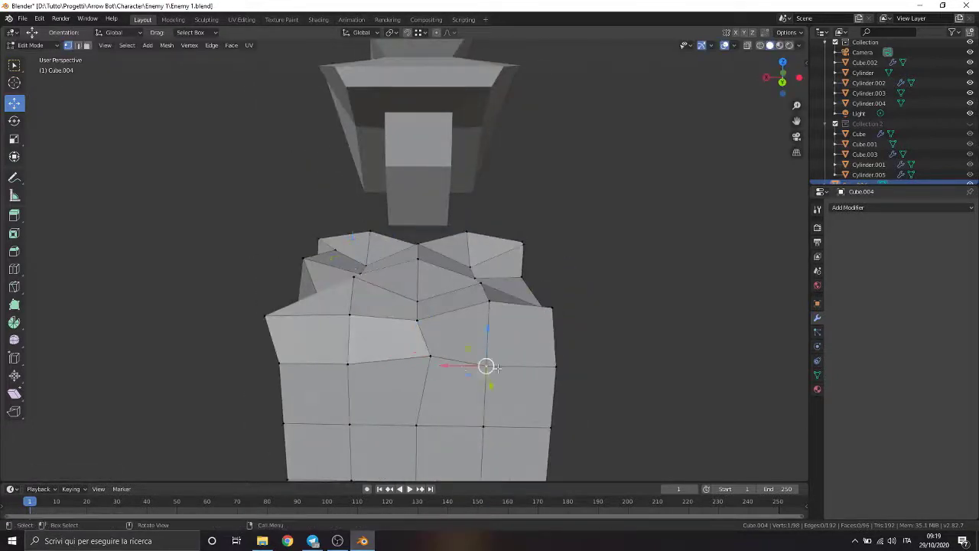
{"action": "middle_click_drag", "start_coordinate": [485, 365], "coordinate": [506, 355]}
{"action": "mouse_move", "coordinate": [349, 405]}
{"action": "middle_mouse_down"}
{"action": "mouse_move", "coordinate": [475, 367]}
{"action": "mouse_move", "coordinate": [465, 301]}
{"action": "mouse_move", "coordinate": [357, 297]}
{"action": "middle_mouse_up"}
{"action": "key", "text": "g"}
{"action": "left_click", "coordinate": [451, 397]}
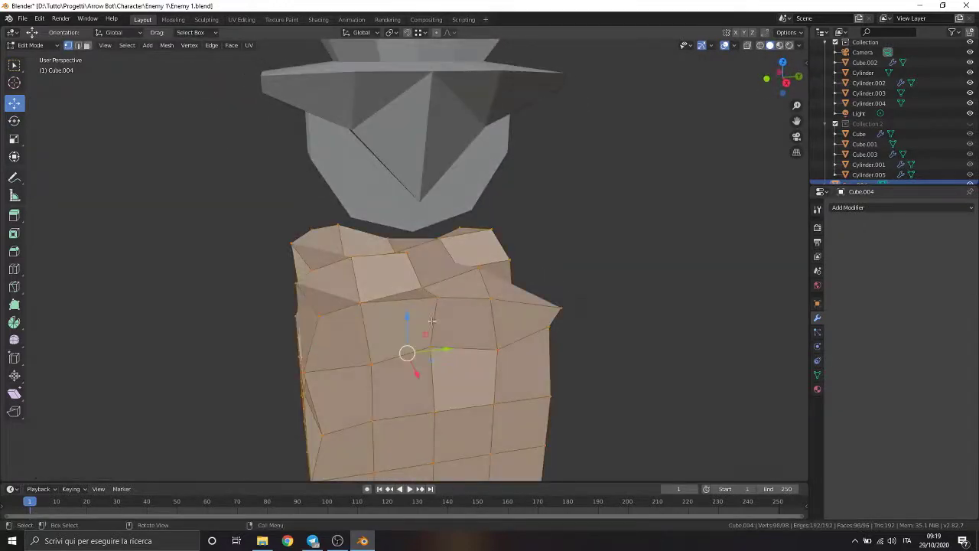
Raise the box along Z and sink a patch of its top faces lower
{"action": "key", "text": "g"}
{"action": "key", "text": "z"}
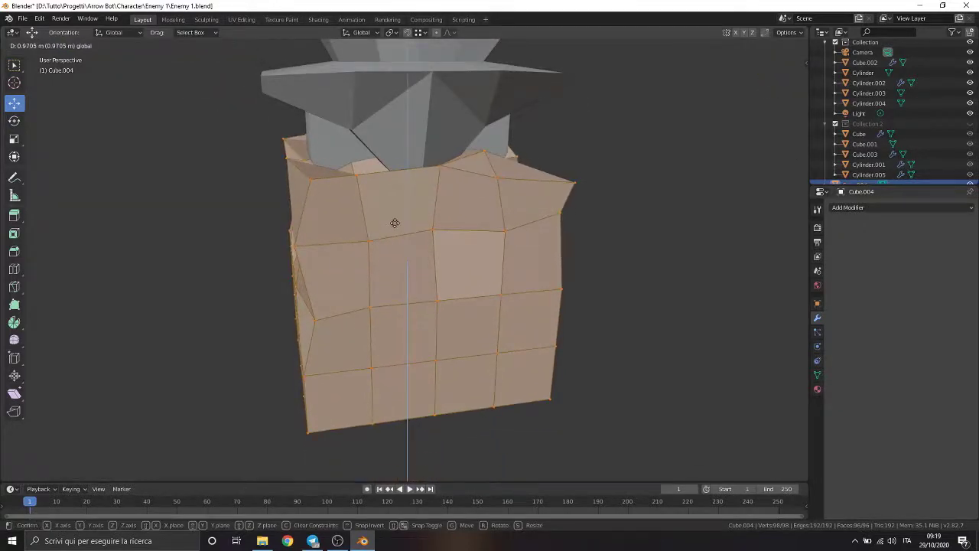
{"action": "left_click", "coordinate": [395, 223]}
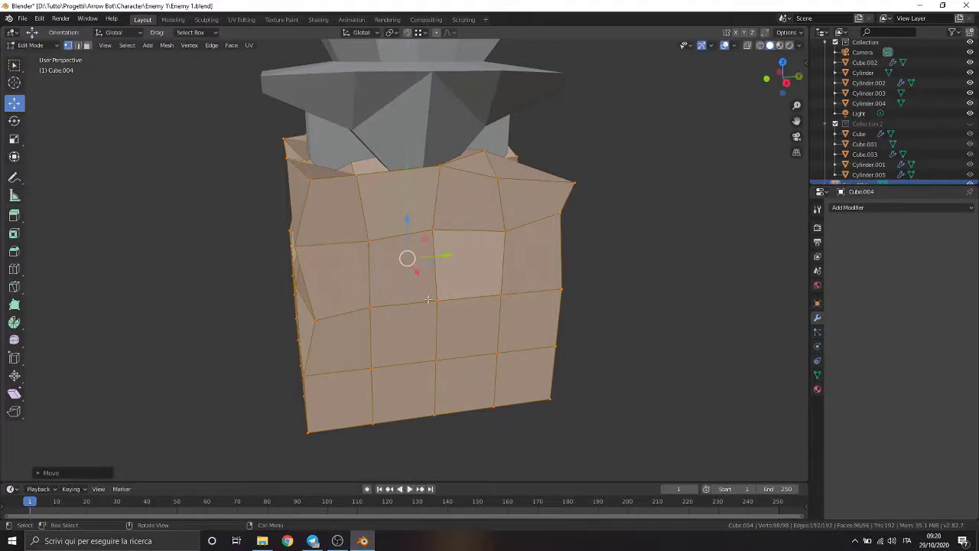
{"action": "mouse_move", "coordinate": [425, 246]}
{"action": "middle_mouse_down"}
{"action": "mouse_move", "coordinate": [400, 252]}
{"action": "mouse_move", "coordinate": [409, 277]}
{"action": "middle_mouse_up"}
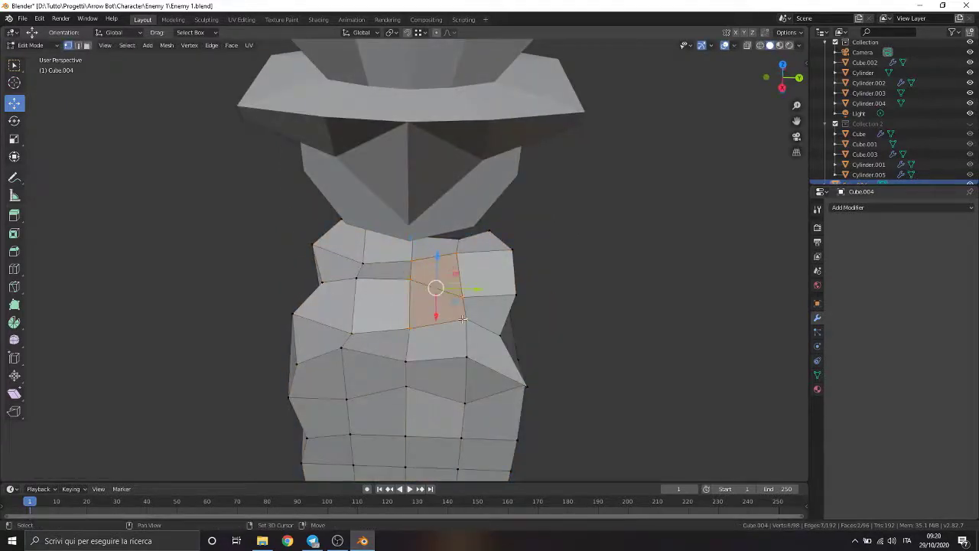
{"action": "key", "text": "g"}
{"action": "key", "text": "z"}
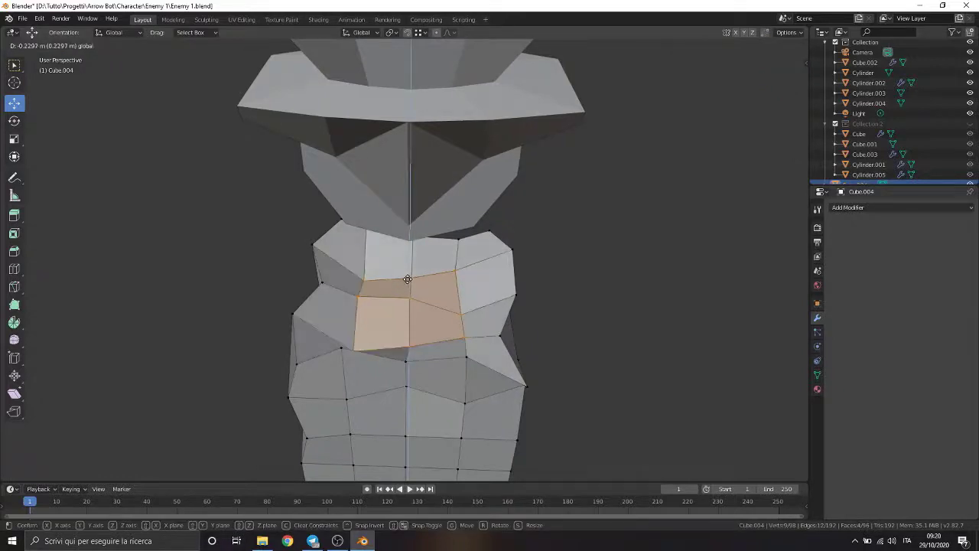
{"action": "left_click", "coordinate": [408, 279]}
{"action": "key", "text": "1"}
{"action": "left_click", "coordinate": [405, 287]}
{"action": "mouse_move", "coordinate": [406, 287]}
{"action": "middle_mouse_down"}
{"action": "mouse_move", "coordinate": [409, 344]}
{"action": "mouse_move", "coordinate": [439, 359]}
{"action": "mouse_move", "coordinate": [429, 337]}
{"action": "middle_mouse_up"}
Raise the whole box along Z into the robot's skirt, about 1.7 m total
{"action": "key", "text": "a"}
{"action": "key", "text": "g"}
{"action": "key", "text": "z"}
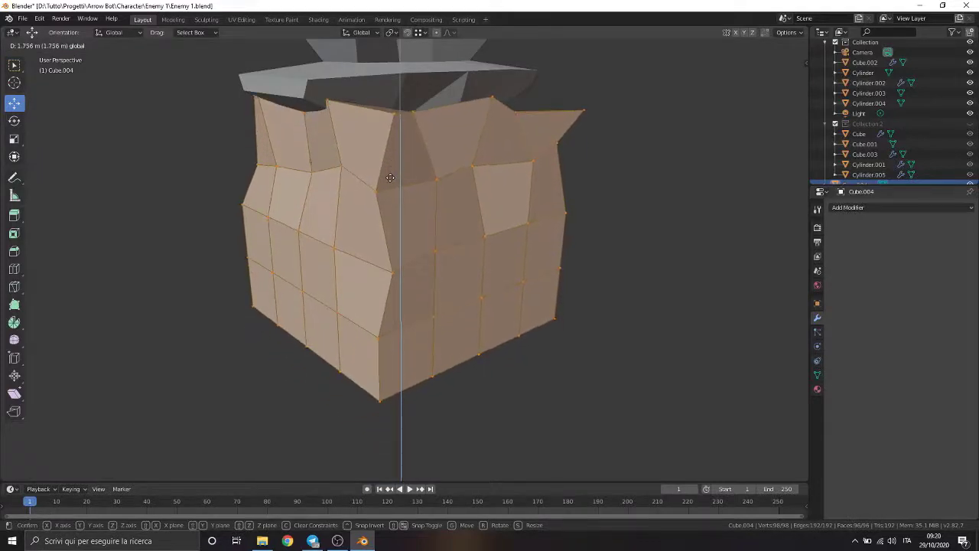
{"action": "left_click", "coordinate": [392, 230]}
{"action": "mouse_move", "coordinate": [392, 229]}
{"action": "middle_mouse_down"}
{"action": "mouse_move", "coordinate": [339, 317]}
{"action": "mouse_move", "coordinate": [409, 257]}
{"action": "mouse_move", "coordinate": [383, 258]}
{"action": "mouse_move", "coordinate": [410, 232]}
{"action": "mouse_move", "coordinate": [382, 207]}
{"action": "mouse_move", "coordinate": [306, 173]}
{"action": "mouse_move", "coordinate": [389, 158]}
{"action": "mouse_move", "coordinate": [605, 288]}
{"action": "middle_mouse_up"}
{"action": "left_click", "coordinate": [295, 164]}
{"action": "left_click", "coordinate": [646, 280]}
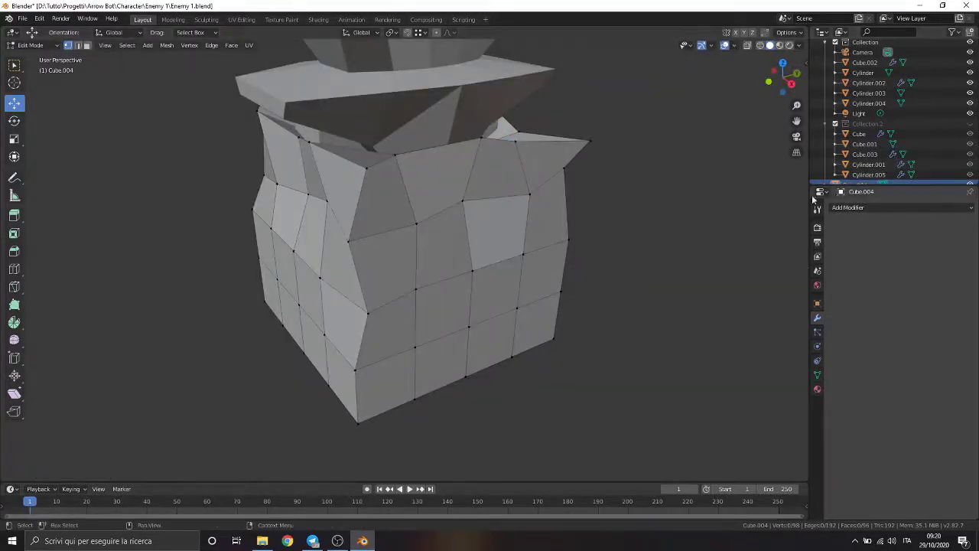
Add a Boolean modifier to the Cylinder skirt with Cube.004 as the cutting object
{"action": "left_click", "coordinate": [863, 72]}
{"action": "left_click", "coordinate": [859, 207]}
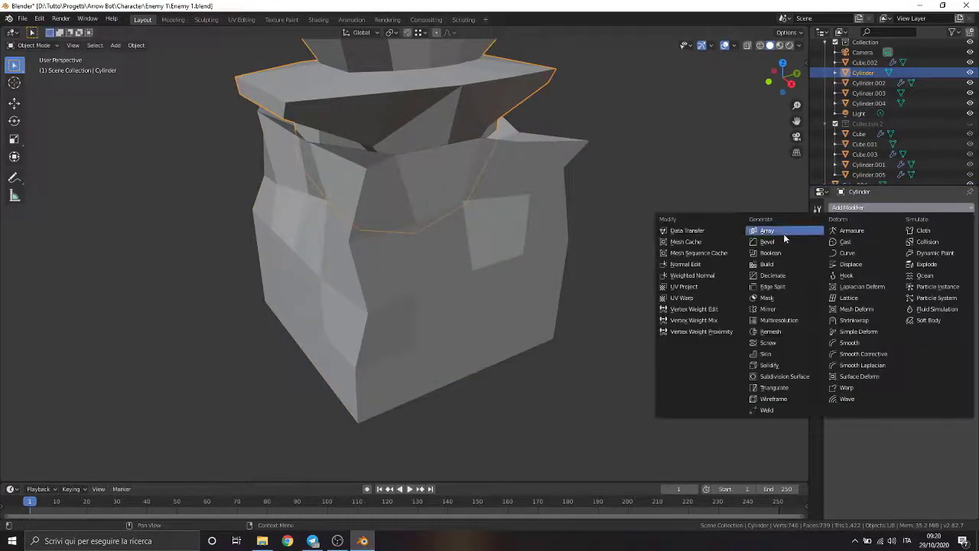
{"action": "left_click", "coordinate": [773, 255]}
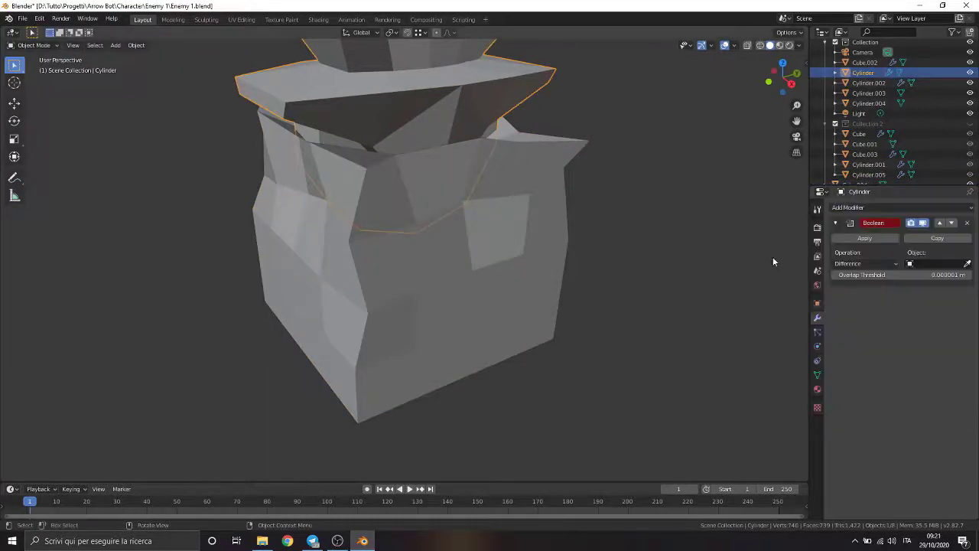
{"action": "left_click", "coordinate": [967, 263]}
{"action": "left_click", "coordinate": [431, 269]}
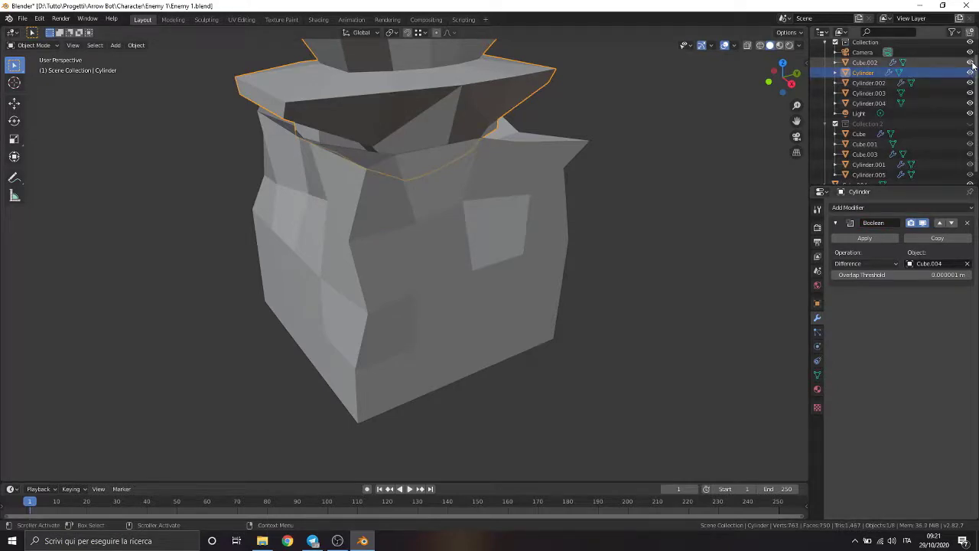
Move Cube.004 into the main Collection and hide it in the viewport
{"action": "scroll", "coordinate": [942, 175], "scroll_direction": "down", "scroll_amount": 1}
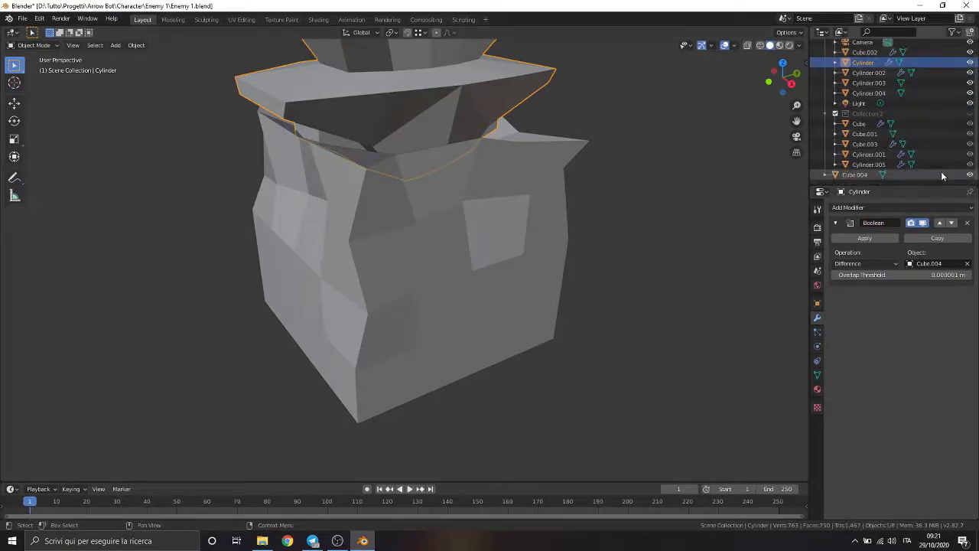
{"action": "scroll", "coordinate": [941, 171], "scroll_direction": "up", "scroll_amount": 2}
{"action": "scroll", "coordinate": [941, 172], "scroll_direction": "down", "scroll_amount": 2}
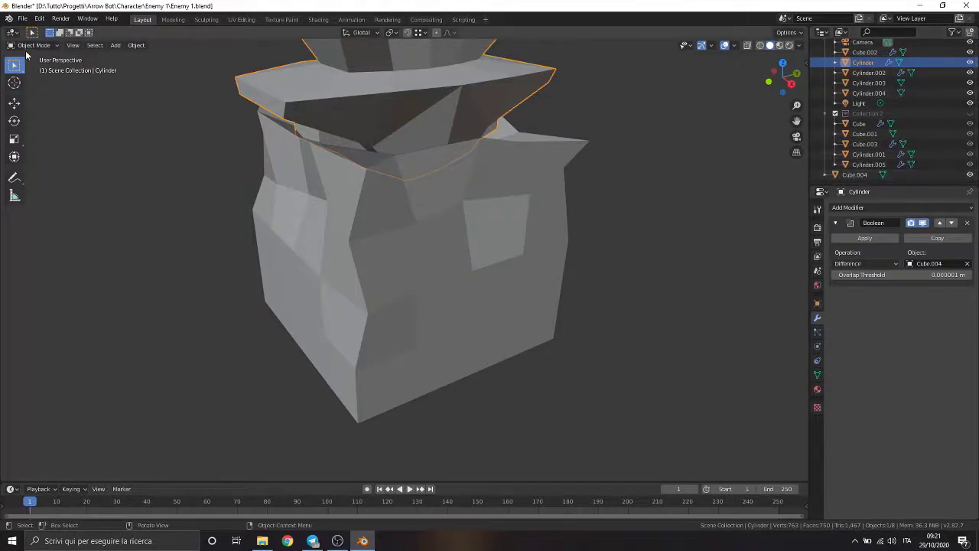
{"action": "left_click_drag", "start_coordinate": [855, 175], "coordinate": [859, 68]}
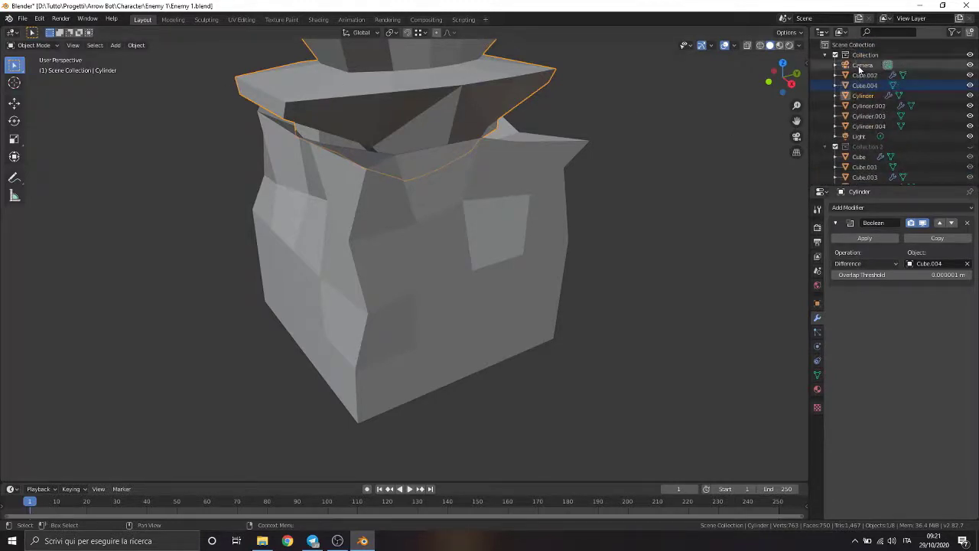
{"action": "left_click", "coordinate": [970, 85]}
Inspect the notched Cylinder base in Edit Mode, then unhide Cube.004 with Alt+H
{"action": "middle_click_drag", "start_coordinate": [521, 218], "coordinate": [537, 247]}
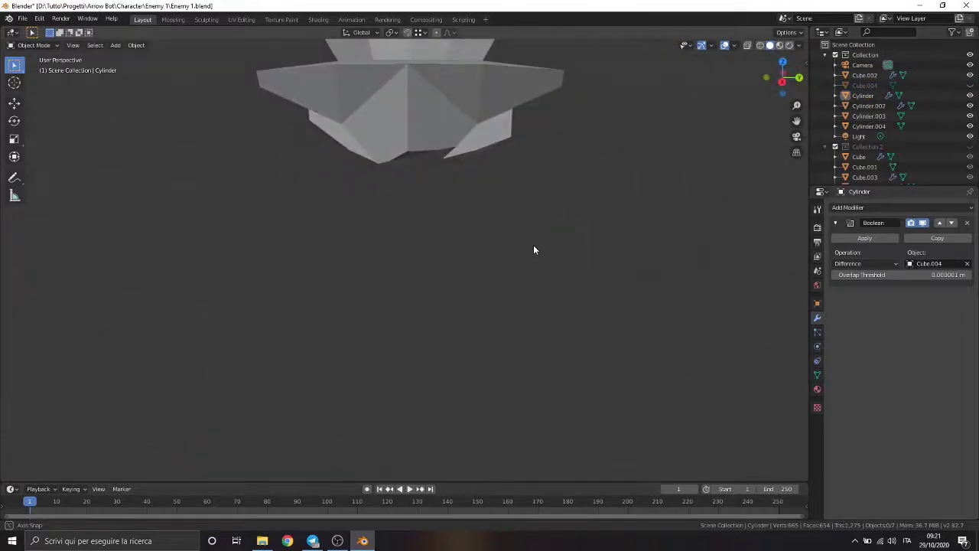
{"action": "mouse_move", "coordinate": [533, 245]}
{"action": "middle_mouse_down"}
{"action": "mouse_move", "coordinate": [420, 214]}
{"action": "mouse_move", "coordinate": [563, 253]}
{"action": "mouse_move", "coordinate": [626, 253]}
{"action": "mouse_move", "coordinate": [456, 137]}
{"action": "middle_mouse_up"}
{"action": "left_click", "coordinate": [457, 138]}
{"action": "left_click", "coordinate": [33, 69]}
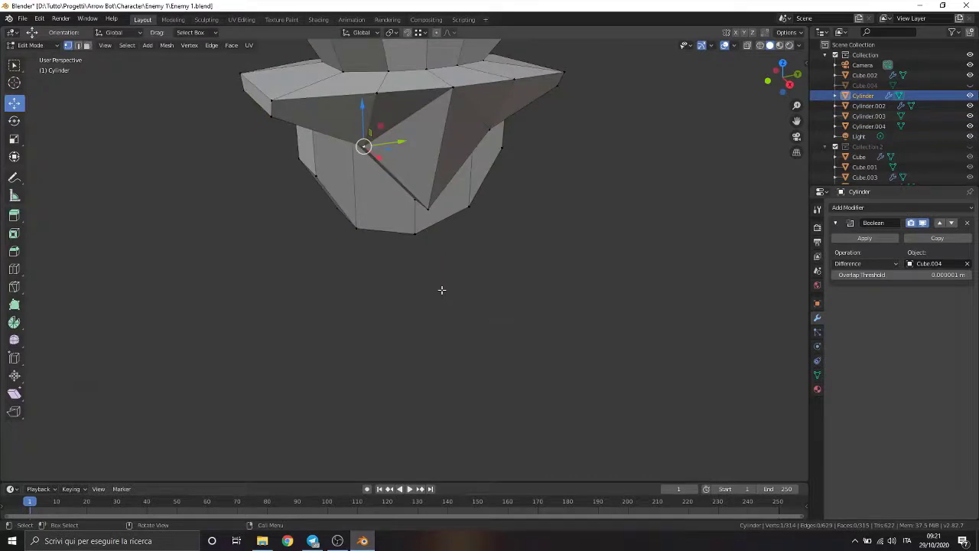
{"action": "left_click", "coordinate": [37, 57]}
{"action": "mouse_move", "coordinate": [503, 349]}
{"action": "middle_mouse_down"}
{"action": "mouse_move", "coordinate": [502, 304]}
{"action": "mouse_move", "coordinate": [649, 363]}
{"action": "mouse_move", "coordinate": [487, 335]}
{"action": "mouse_move", "coordinate": [464, 313]}
{"action": "middle_mouse_up"}
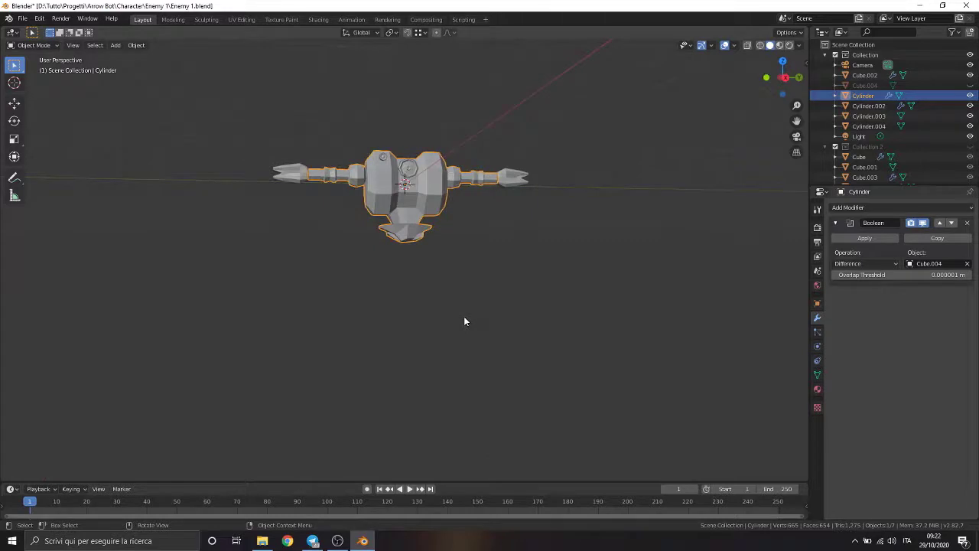
{"action": "scroll", "coordinate": [313, 204], "scroll_direction": "up", "scroll_amount": 5}
{"action": "key", "text": "alt+h"}
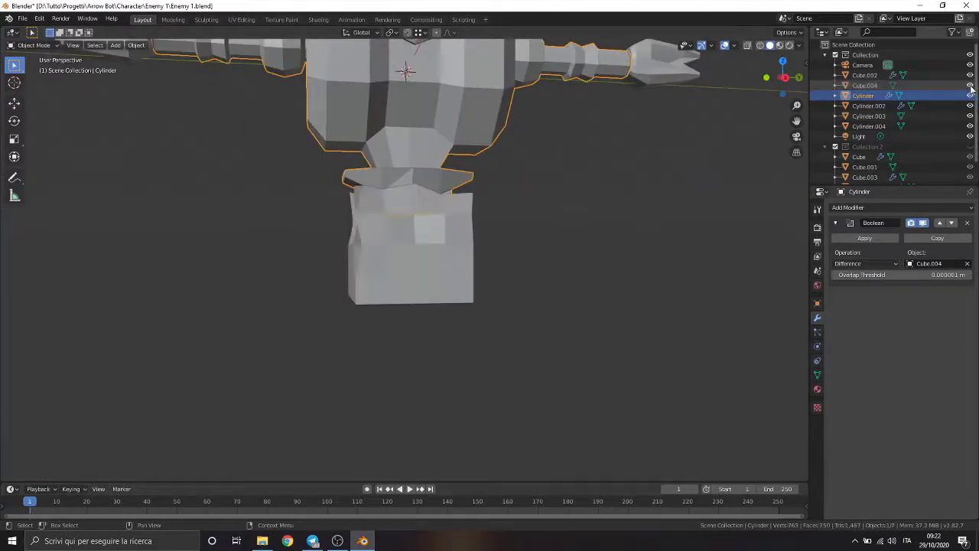
Lower the whole Cube.004 mesh along Z, checking its height in wireframe
{"action": "left_click", "coordinate": [31, 68]}
{"action": "key", "text": "a"}
{"action": "middle_click_drag", "start_coordinate": [352, 286], "coordinate": [404, 241]}
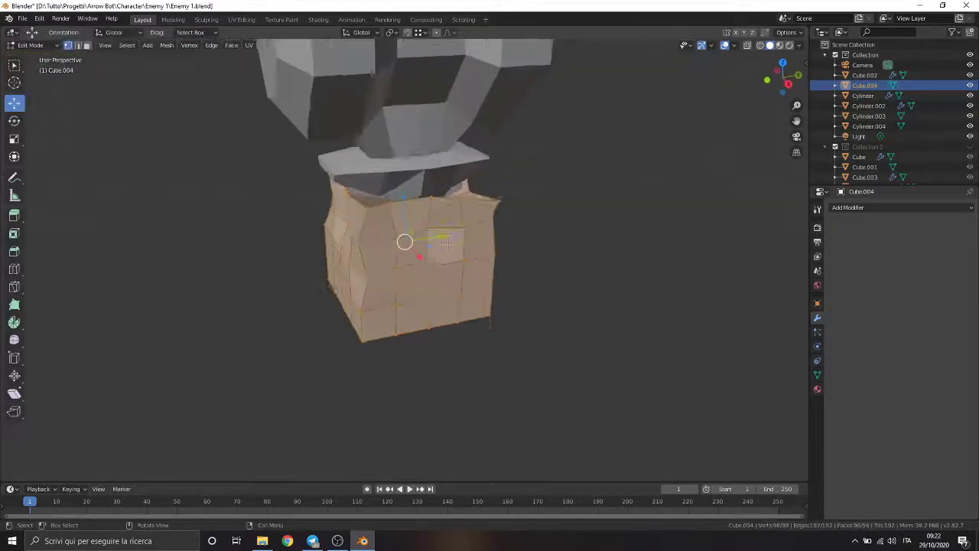
{"action": "key", "text": "g"}
{"action": "key", "text": "z"}
{"action": "left_click", "coordinate": [413, 213]}
{"action": "key", "text": "shift+z"}
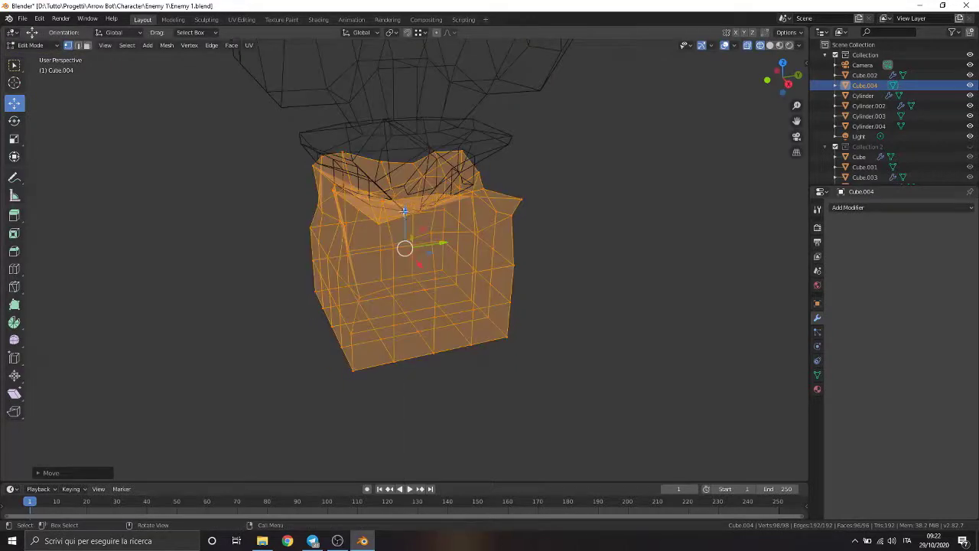
{"action": "key", "text": "g"}
{"action": "key", "text": "z"}
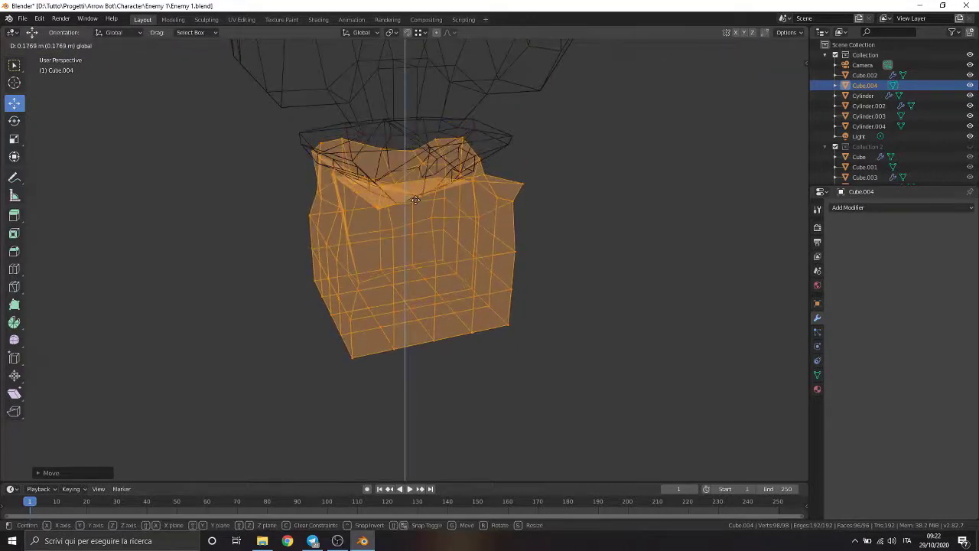
{"action": "left_click", "coordinate": [423, 304]}
{"action": "left_click", "coordinate": [490, 306]}
Pull a single top vertex of the box down and back up to reshape its faces
{"action": "middle_click_drag", "start_coordinate": [491, 308], "coordinate": [303, 323]}
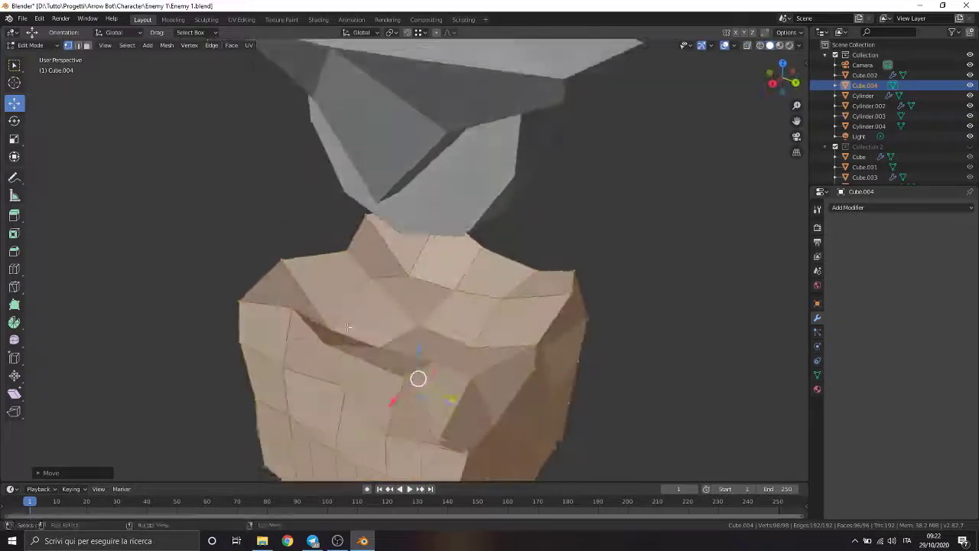
{"action": "middle_click_drag", "start_coordinate": [360, 342], "coordinate": [355, 326]}
{"action": "left_click", "coordinate": [355, 326]}
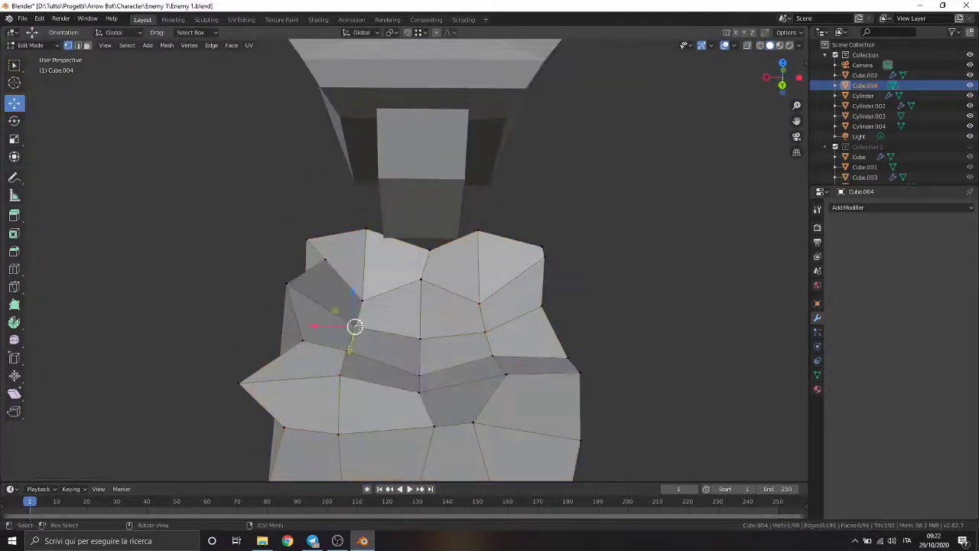
{"action": "left_click_drag", "start_coordinate": [355, 324], "coordinate": [361, 341]}
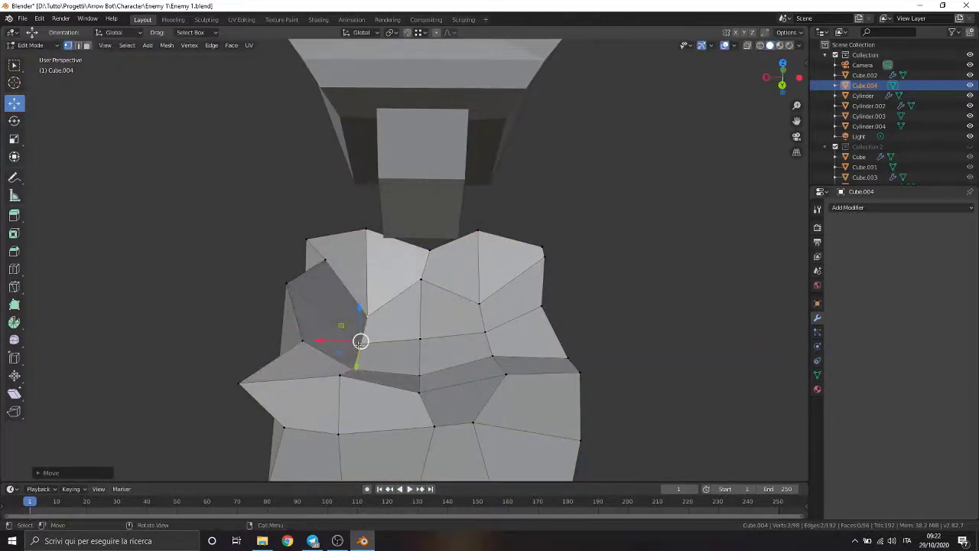
{"action": "left_click_drag", "start_coordinate": [420, 312], "coordinate": [420, 325]}
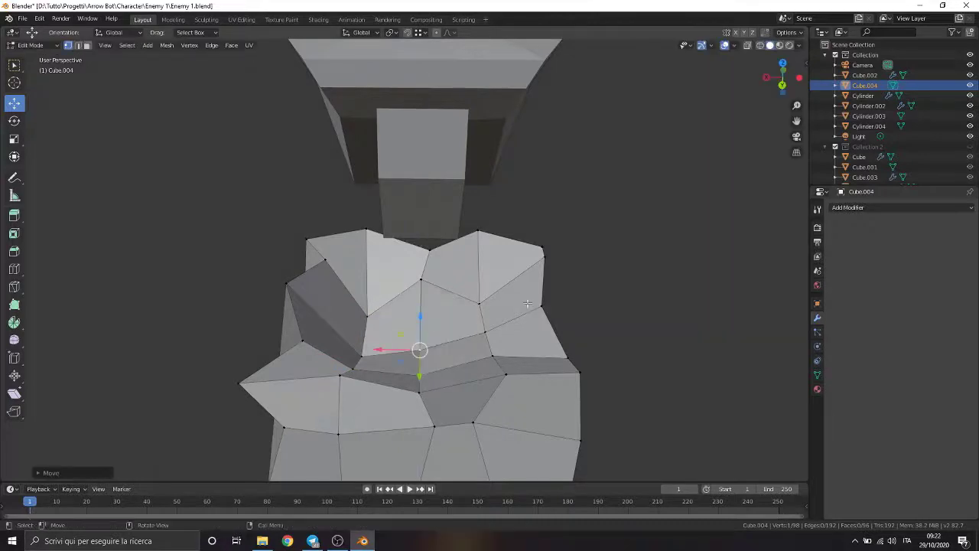
{"action": "left_click_drag", "start_coordinate": [482, 285], "coordinate": [479, 272]}
{"action": "middle_click_drag", "start_coordinate": [479, 272], "coordinate": [297, 304]}
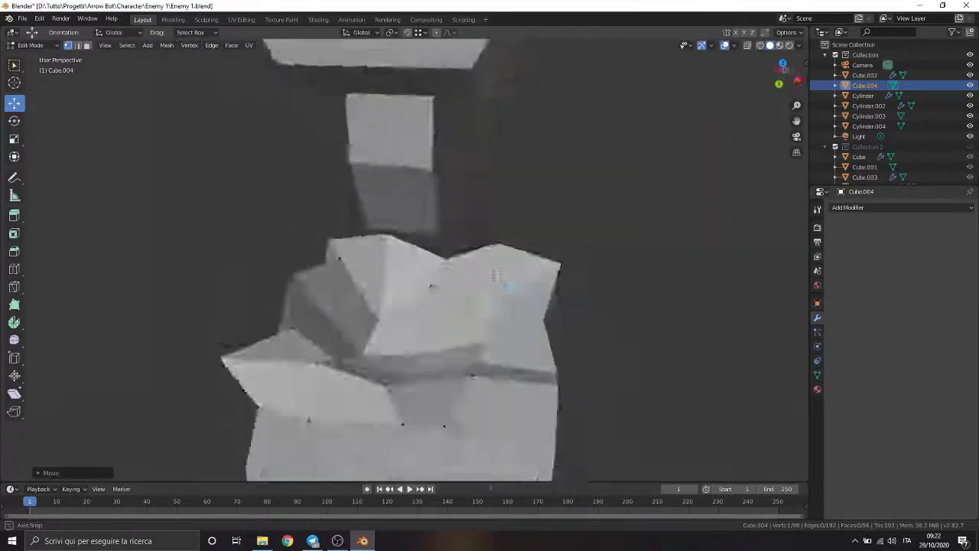
Shift the selected vertices along X, then shrink and raise them
{"action": "key", "text": "g"}
{"action": "key", "text": "x"}
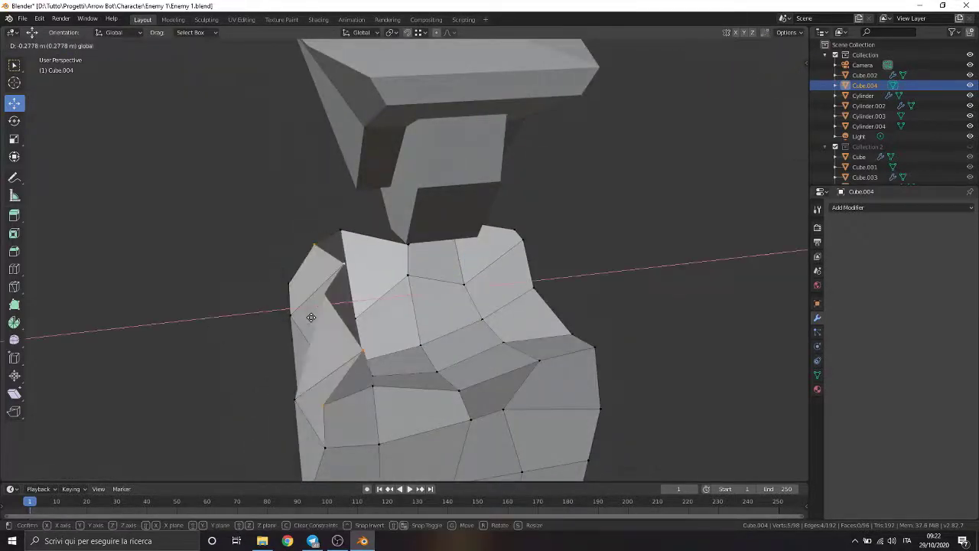
{"action": "left_click", "coordinate": [282, 322]}
{"action": "mouse_move", "coordinate": [282, 322]}
{"action": "middle_mouse_down"}
{"action": "mouse_move", "coordinate": [402, 350]}
{"action": "mouse_move", "coordinate": [360, 345]}
{"action": "middle_mouse_up"}
{"action": "middle_click_drag", "start_coordinate": [487, 309], "coordinate": [509, 310]}
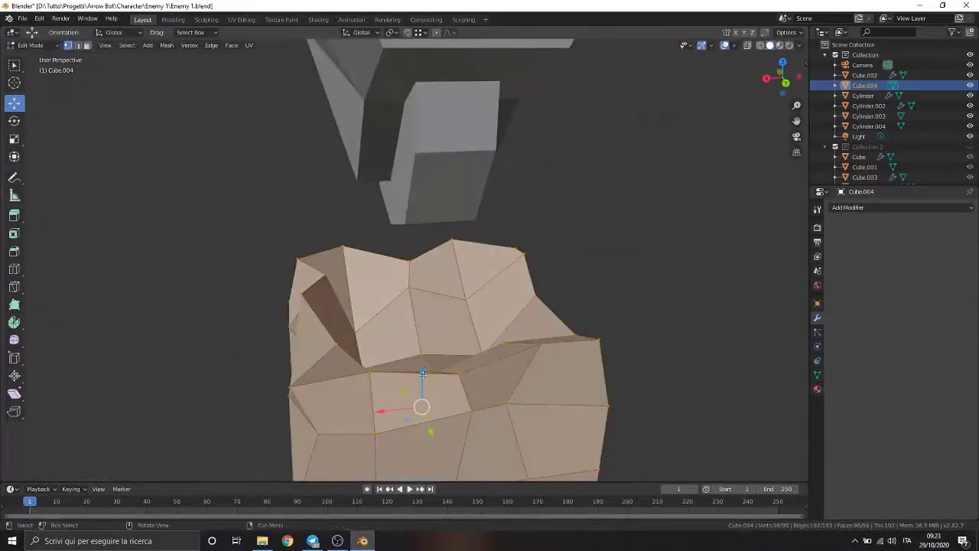
{"action": "mouse_move", "coordinate": [422, 373]}
{"action": "middle_mouse_down"}
{"action": "mouse_move", "coordinate": [437, 197]}
{"action": "mouse_move", "coordinate": [673, 354]}
{"action": "mouse_move", "coordinate": [443, 191]}
{"action": "mouse_move", "coordinate": [621, 345]}
{"action": "middle_mouse_up"}
{"action": "key", "text": "s"}
{"action": "left_click", "coordinate": [639, 347]}
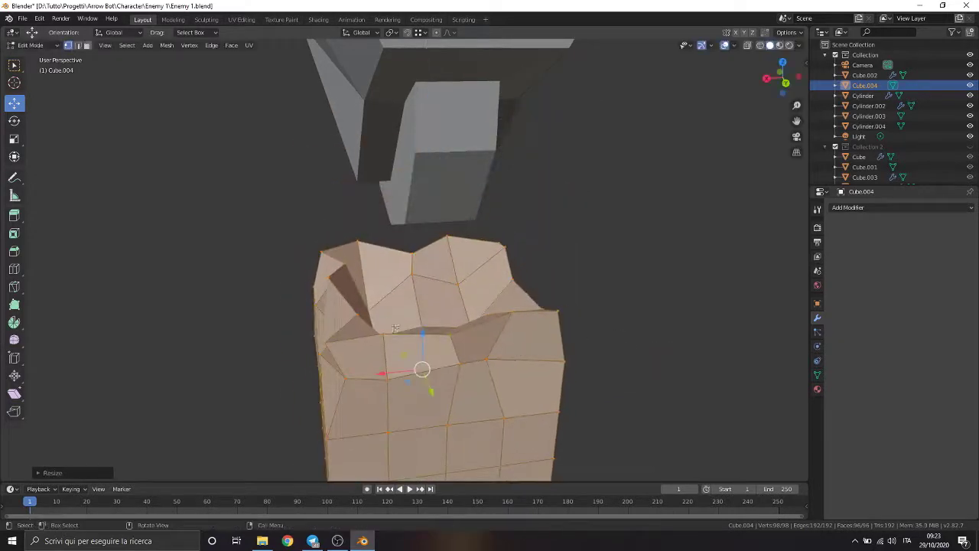
{"action": "key", "text": "g"}
{"action": "left_click", "coordinate": [595, 347]}
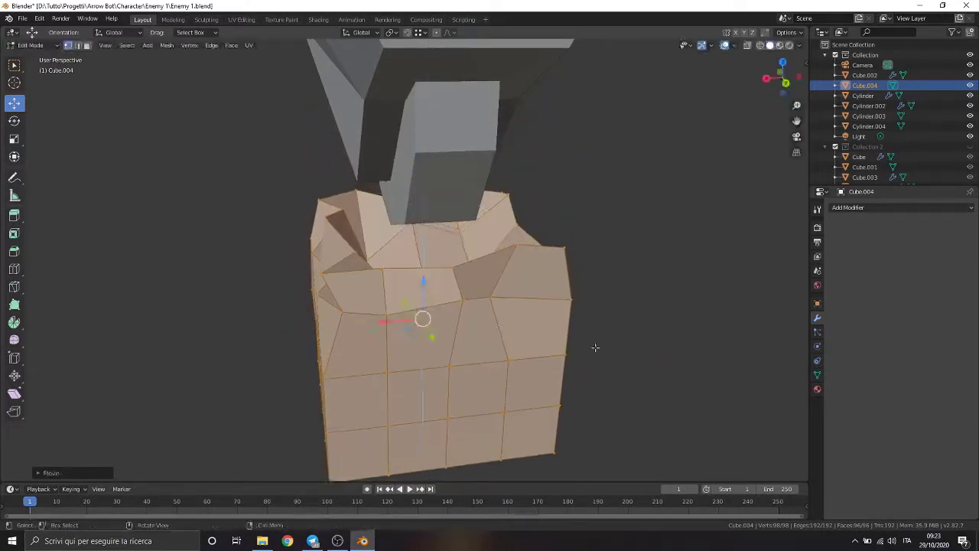
{"action": "middle_click_drag", "start_coordinate": [595, 347], "coordinate": [459, 291]}
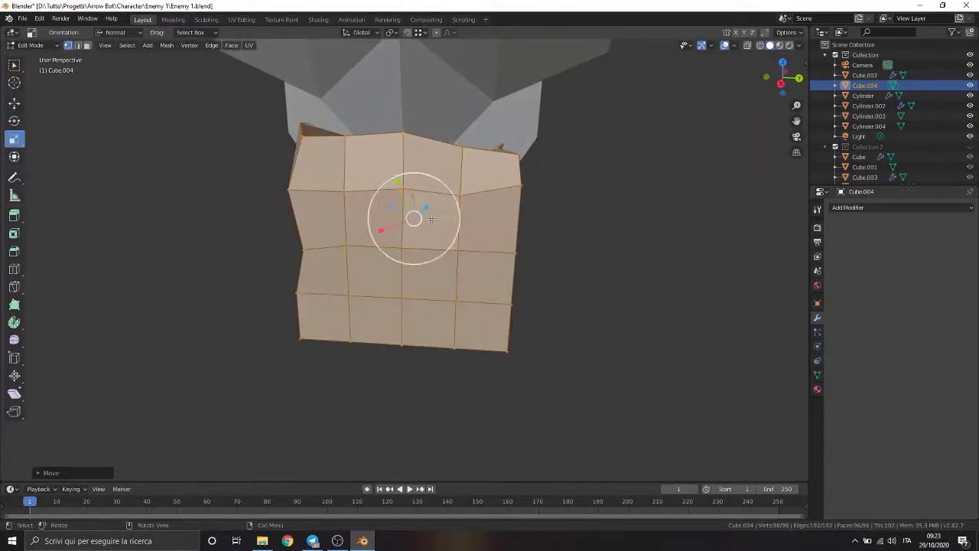
Switch to Global orientation and widen the box along X
{"action": "left_click", "coordinate": [112, 34]}
{"action": "left_click", "coordinate": [115, 47]}
{"action": "key", "text": "s"}
{"action": "key", "text": "x"}
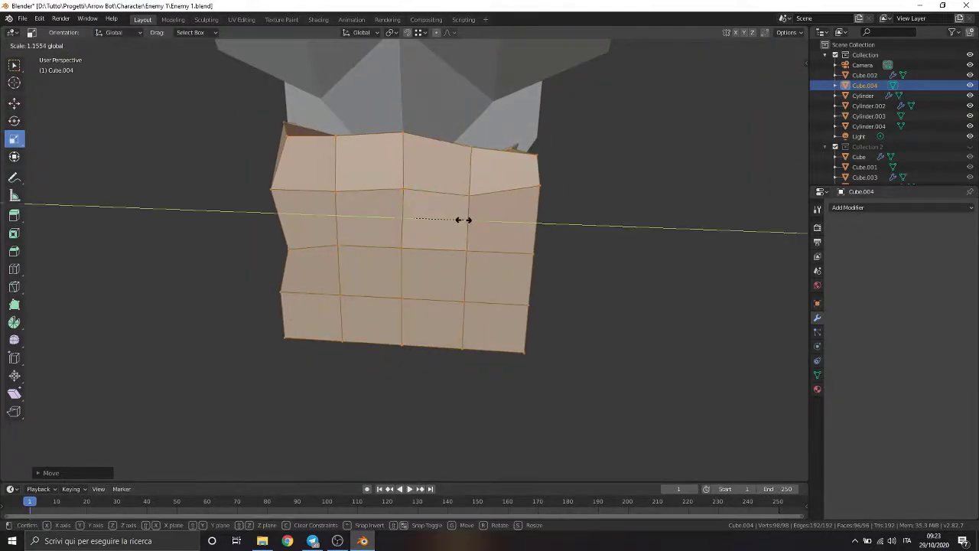
{"action": "left_click", "coordinate": [464, 220]}
{"action": "middle_click_drag", "start_coordinate": [464, 219], "coordinate": [363, 228]}
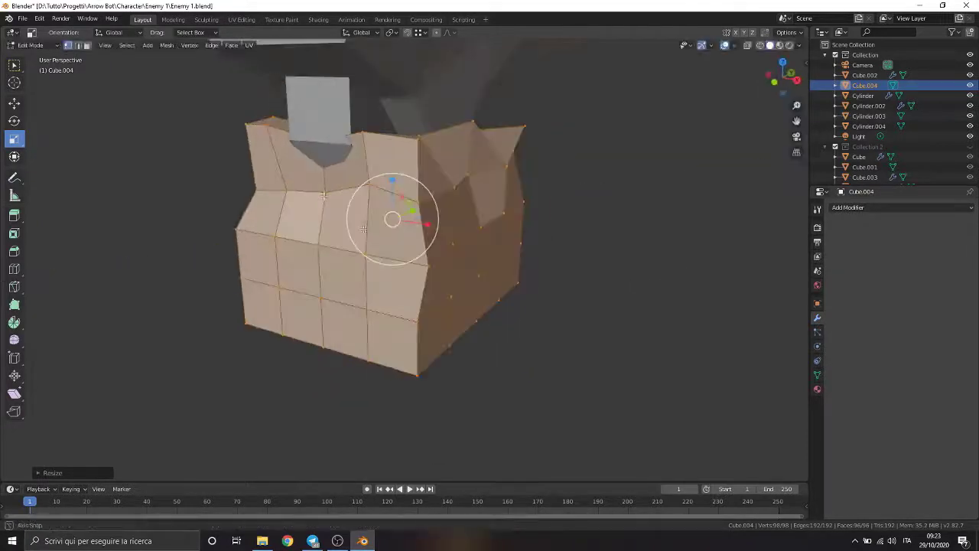
Move a top vertex along Y to make the box's top edge uneven
{"action": "left_click", "coordinate": [348, 186]}
{"action": "left_click_drag", "start_coordinate": [348, 186], "coordinate": [317, 193]}
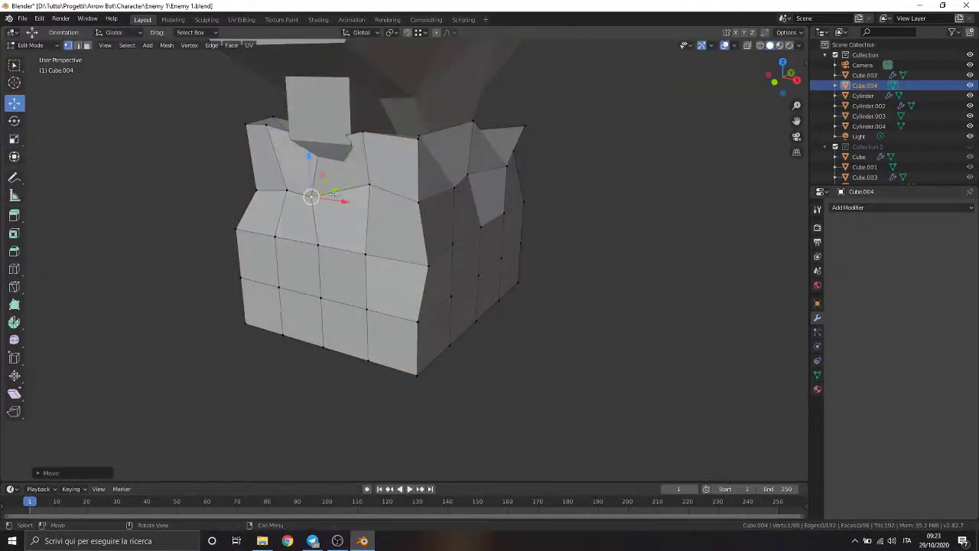
{"action": "middle_click_drag", "start_coordinate": [318, 193], "coordinate": [313, 229]}
{"action": "left_click_drag", "start_coordinate": [314, 222], "coordinate": [306, 219]}
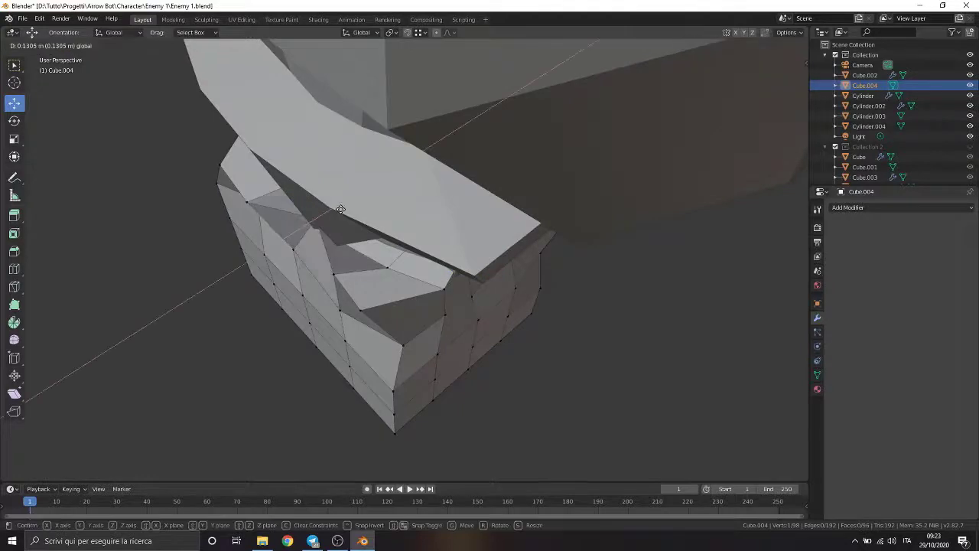
{"action": "mouse_move", "coordinate": [306, 219]}
{"action": "middle_mouse_down"}
{"action": "mouse_move", "coordinate": [223, 242]}
{"action": "mouse_move", "coordinate": [398, 199]}
{"action": "middle_mouse_up"}
Select the whole box mesh and nudge it to a new position
{"action": "key", "text": "a"}
{"action": "key", "text": "g"}
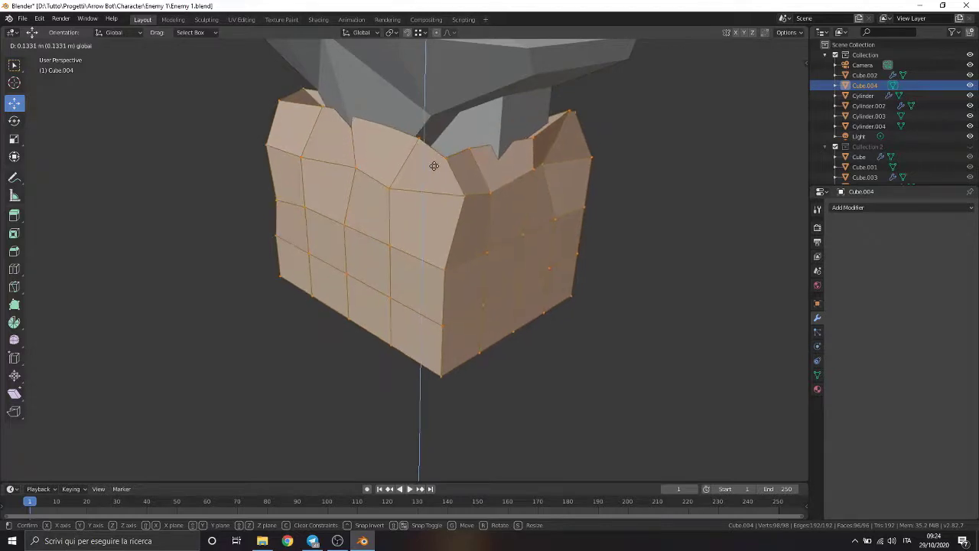
{"action": "left_click", "coordinate": [433, 166]}
{"action": "mouse_move", "coordinate": [433, 166]}
{"action": "middle_mouse_down"}
{"action": "mouse_move", "coordinate": [571, 131]}
{"action": "mouse_move", "coordinate": [742, 142]}
{"action": "mouse_move", "coordinate": [541, 154]}
{"action": "middle_mouse_up"}
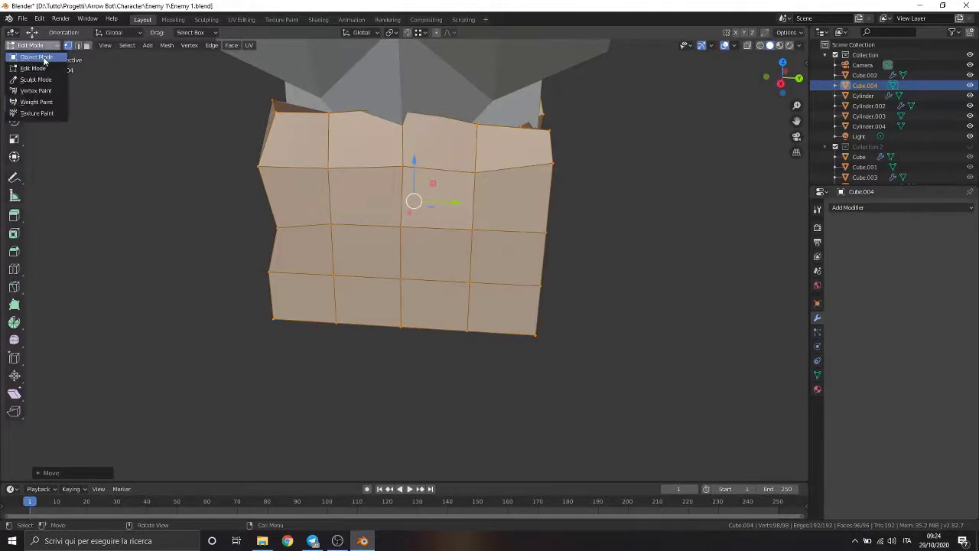
Unhide Cube.004 and stretch it slightly along Y in Edit Mode
{"action": "left_click", "coordinate": [43, 60]}
{"action": "mouse_move", "coordinate": [380, 105]}
{"action": "middle_mouse_down"}
{"action": "mouse_move", "coordinate": [512, 142]}
{"action": "mouse_move", "coordinate": [565, 209]}
{"action": "mouse_move", "coordinate": [523, 163]}
{"action": "mouse_move", "coordinate": [428, 208]}
{"action": "mouse_move", "coordinate": [433, 189]}
{"action": "mouse_move", "coordinate": [454, 199]}
{"action": "mouse_move", "coordinate": [395, 202]}
{"action": "mouse_move", "coordinate": [285, 96]}
{"action": "middle_mouse_up"}
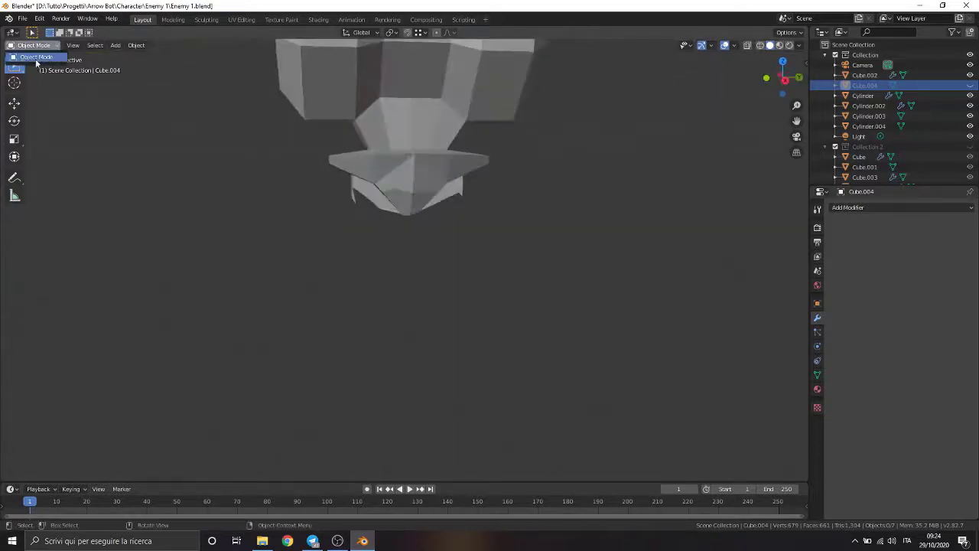
{"action": "left_click", "coordinate": [970, 85]}
{"action": "scroll", "coordinate": [58, 54], "scroll_direction": "up", "scroll_amount": 3}
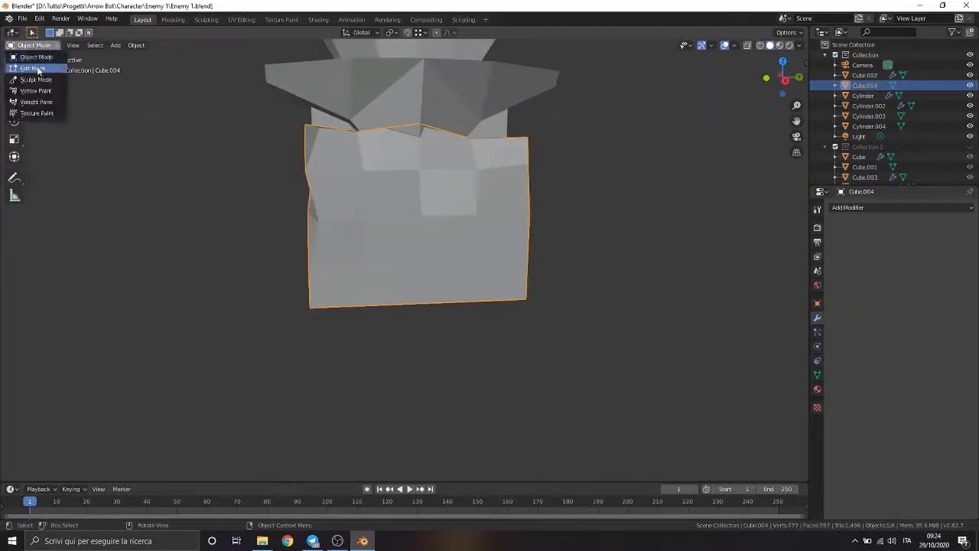
{"action": "left_click", "coordinate": [32, 68]}
{"action": "left_click_drag", "start_coordinate": [446, 211], "coordinate": [459, 212]}
{"action": "mouse_move", "coordinate": [459, 212]}
{"action": "middle_mouse_down"}
{"action": "mouse_move", "coordinate": [525, 215]}
{"action": "mouse_move", "coordinate": [428, 252]}
{"action": "mouse_move", "coordinate": [254, 258]}
{"action": "mouse_move", "coordinate": [146, 98]}
{"action": "middle_mouse_up"}
{"action": "key", "text": "Tab"}
Reveal Cube.004 again and undo a stray edit-mode change
{"action": "mouse_move", "coordinate": [636, 104]}
{"action": "middle_mouse_down"}
{"action": "mouse_move", "coordinate": [718, 165]}
{"action": "mouse_move", "coordinate": [604, 129]}
{"action": "mouse_move", "coordinate": [411, 201]}
{"action": "mouse_move", "coordinate": [280, 184]}
{"action": "mouse_move", "coordinate": [467, 175]}
{"action": "mouse_move", "coordinate": [464, 201]}
{"action": "mouse_move", "coordinate": [438, 200]}
{"action": "middle_mouse_up"}
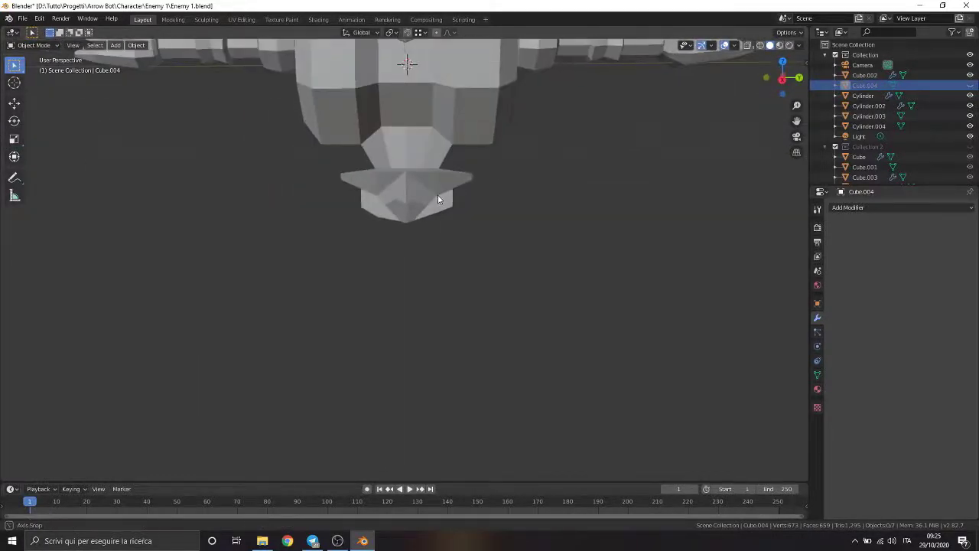
{"action": "key", "text": "alt+h"}
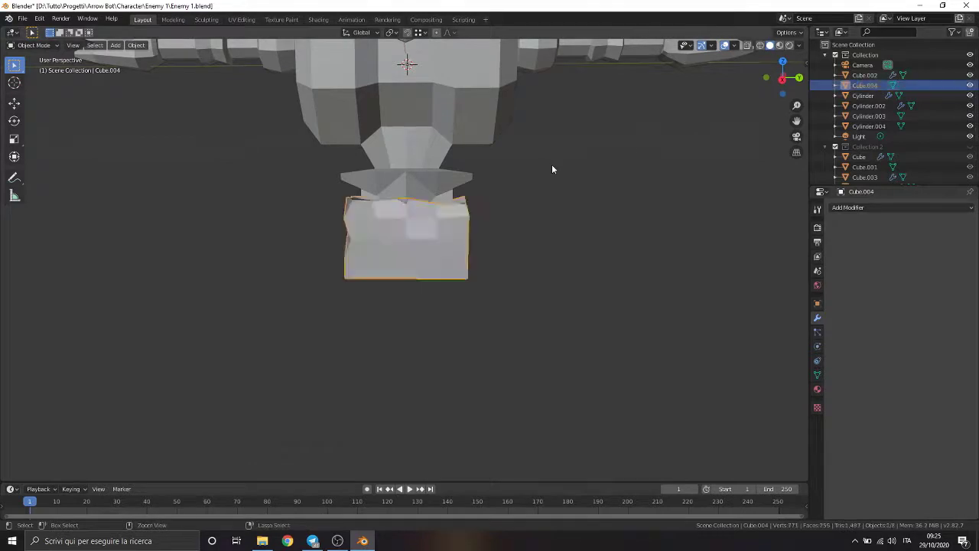
{"action": "key", "text": "Tab"}
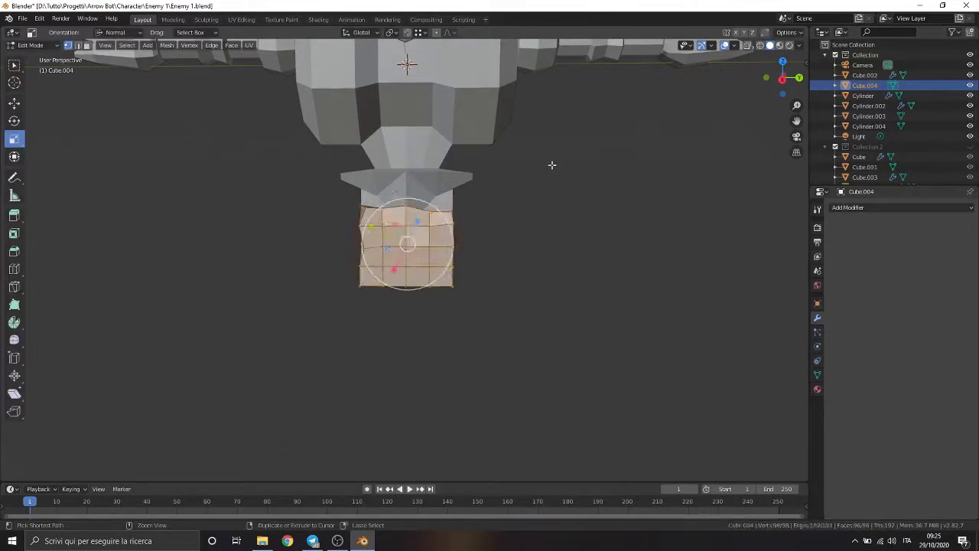
{"action": "key", "text": "ctrl+z"}
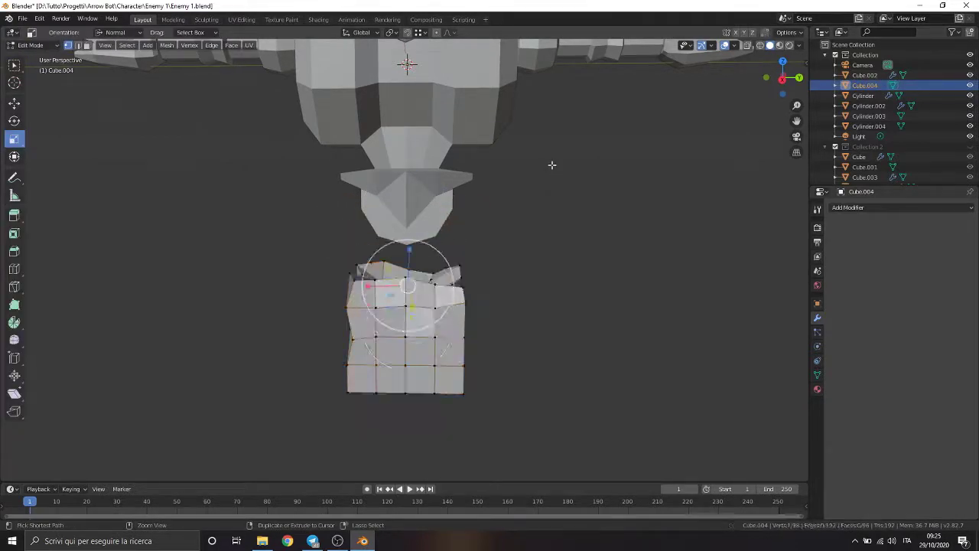
{"action": "key", "text": "Tab"}
{"action": "mouse_move", "coordinate": [557, 184]}
{"action": "middle_mouse_down"}
{"action": "mouse_move", "coordinate": [280, 217]}
{"action": "mouse_move", "coordinate": [180, 200]}
{"action": "mouse_move", "coordinate": [510, 197]}
{"action": "middle_mouse_up"}
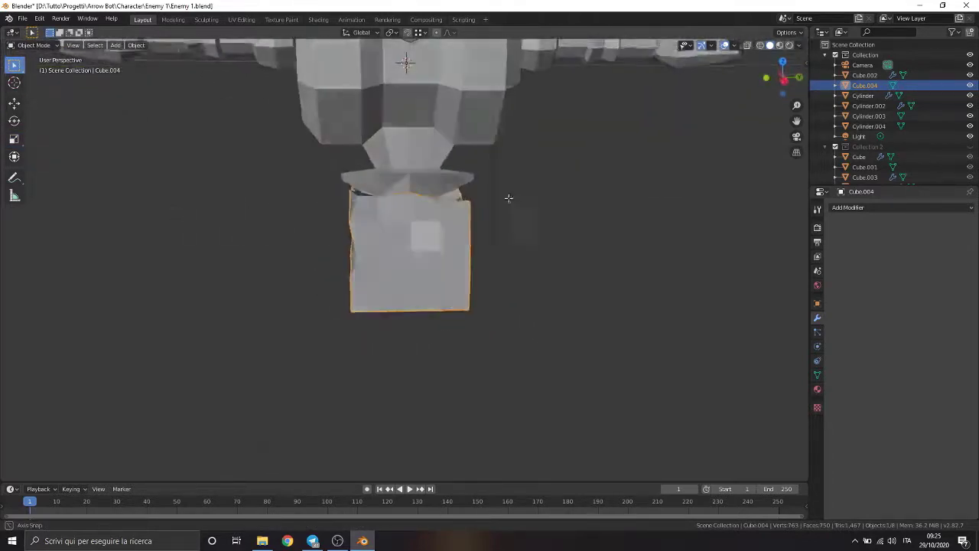
{"action": "left_click", "coordinate": [30, 58]}
Hide Cube.004 and select the Cylinder to show its Boolean modifier
{"action": "key", "text": "h"}
{"action": "mouse_move", "coordinate": [475, 130]}
{"action": "middle_mouse_down"}
{"action": "mouse_move", "coordinate": [519, 117]}
{"action": "mouse_move", "coordinate": [550, 124]}
{"action": "middle_mouse_up"}
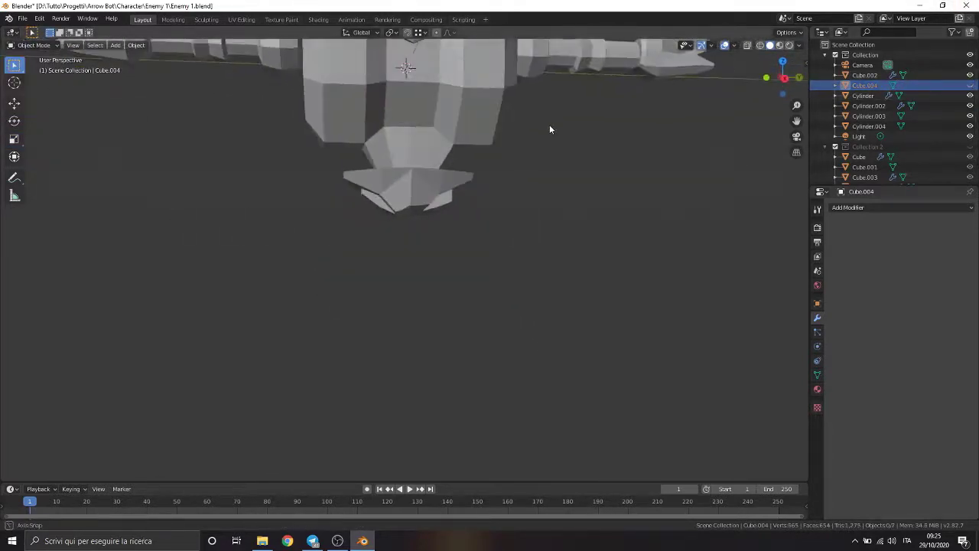
{"action": "middle_click_drag", "start_coordinate": [369, 189], "coordinate": [531, 184]}
{"action": "left_click", "coordinate": [404, 96]}
{"action": "middle_click_drag", "start_coordinate": [404, 96], "coordinate": [402, 156]}
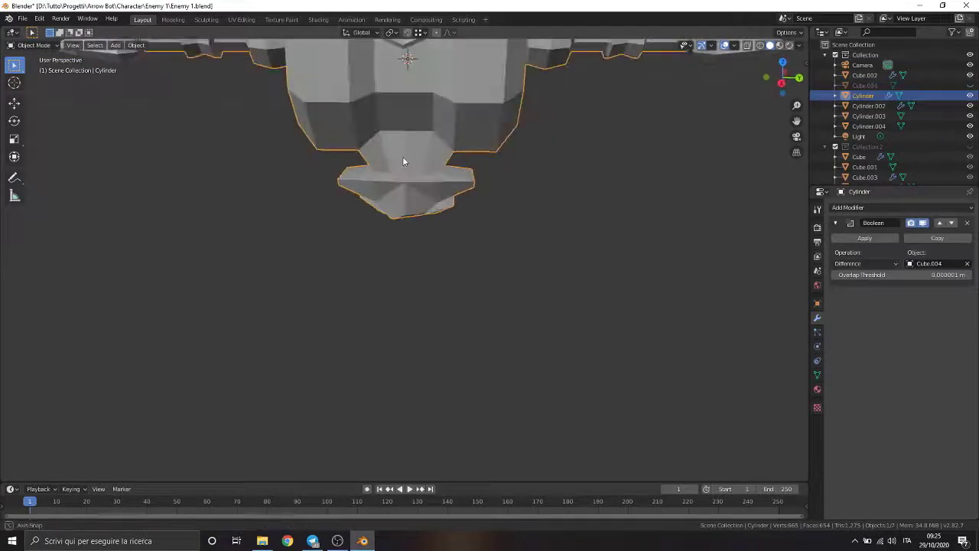
Apply the Boolean modifier on the Cylinder and enter Edit Mode at the cut
{"action": "left_click", "coordinate": [865, 238]}
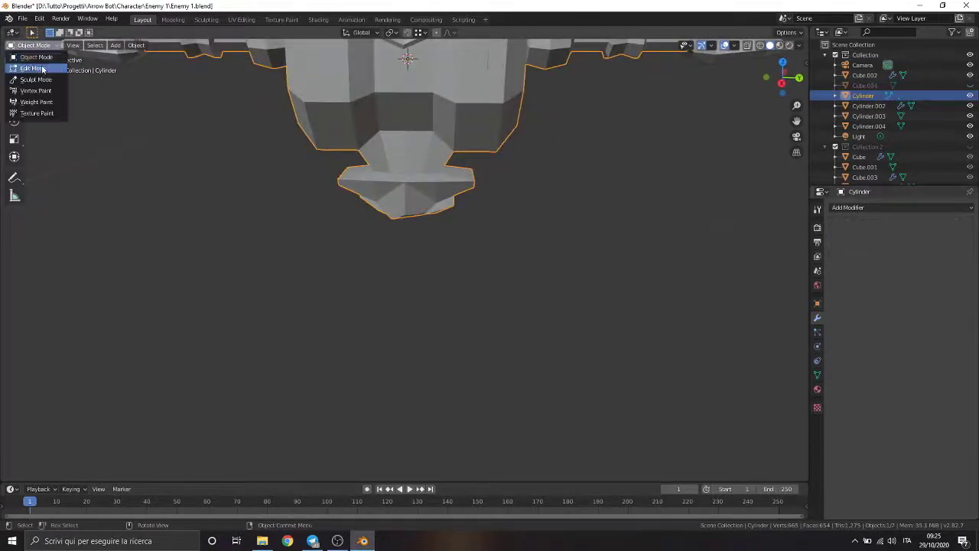
{"action": "left_click", "coordinate": [43, 69]}
{"action": "mouse_move", "coordinate": [459, 267]}
{"action": "middle_mouse_down"}
{"action": "mouse_move", "coordinate": [535, 299]}
{"action": "mouse_move", "coordinate": [483, 332]}
{"action": "middle_mouse_up"}
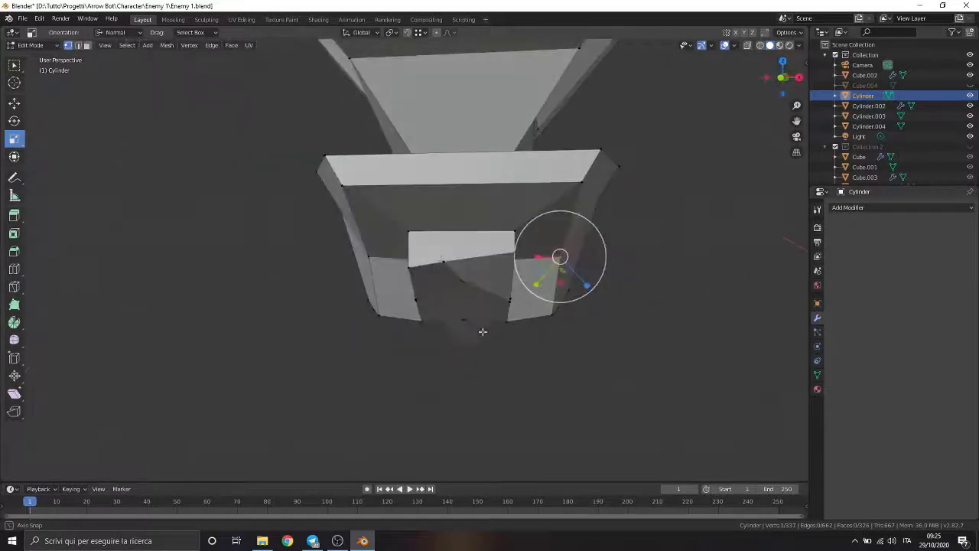
{"action": "middle_click_drag", "start_coordinate": [456, 286], "coordinate": [447, 288]}
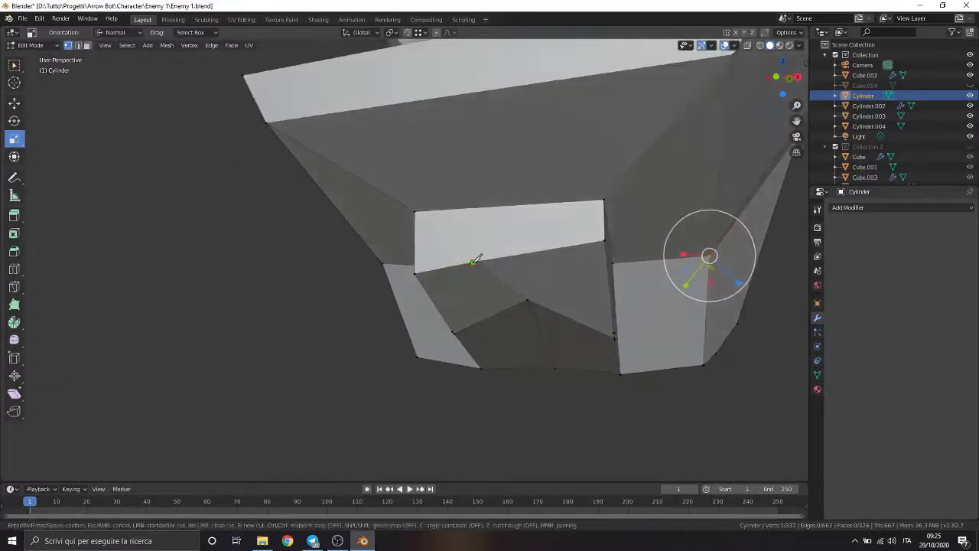
{"action": "mouse_move", "coordinate": [611, 300]}
{"action": "middle_mouse_down"}
{"action": "mouse_move", "coordinate": [635, 278]}
{"action": "mouse_move", "coordinate": [456, 300]}
{"action": "middle_mouse_up"}
Reset the transform orientation to default and slide a cut vertex along X
{"action": "left_click", "coordinate": [104, 45]}
{"action": "left_click", "coordinate": [117, 52]}
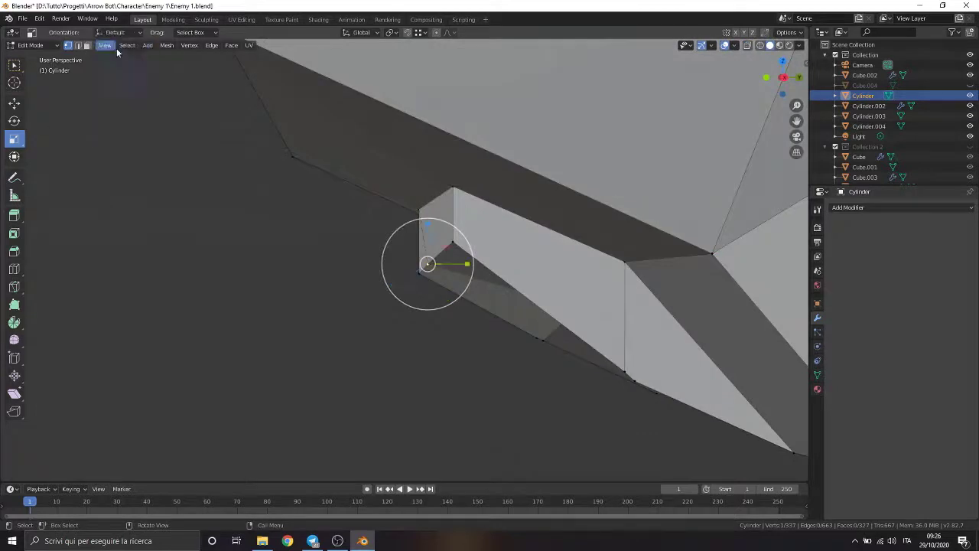
{"action": "left_click", "coordinate": [13, 102]}
{"action": "left_click_drag", "start_coordinate": [466, 264], "coordinate": [459, 264]}
{"action": "mouse_move", "coordinate": [459, 264]}
{"action": "middle_mouse_down"}
{"action": "mouse_move", "coordinate": [595, 256]}
{"action": "mouse_move", "coordinate": [525, 267]}
{"action": "mouse_move", "coordinate": [535, 301]}
{"action": "middle_mouse_up"}
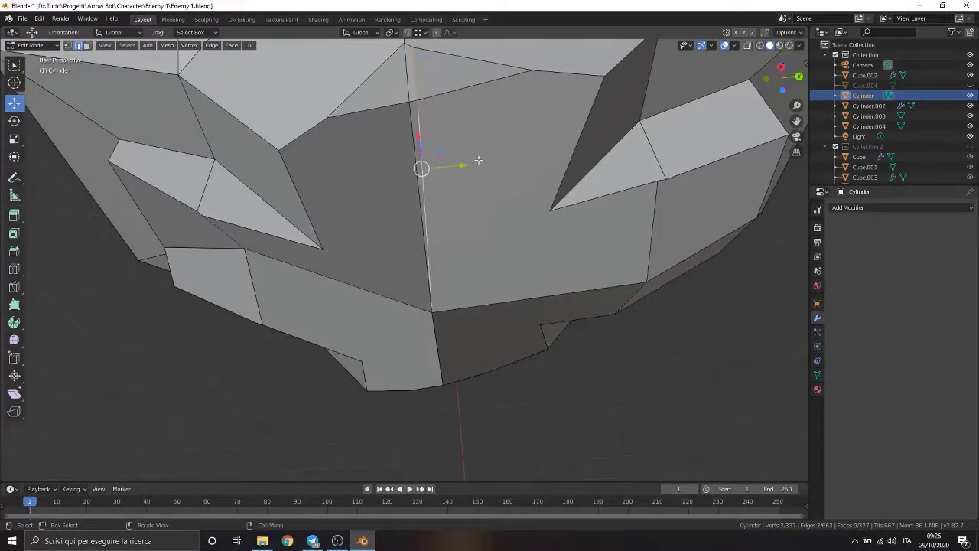
{"action": "key", "text": "x"}
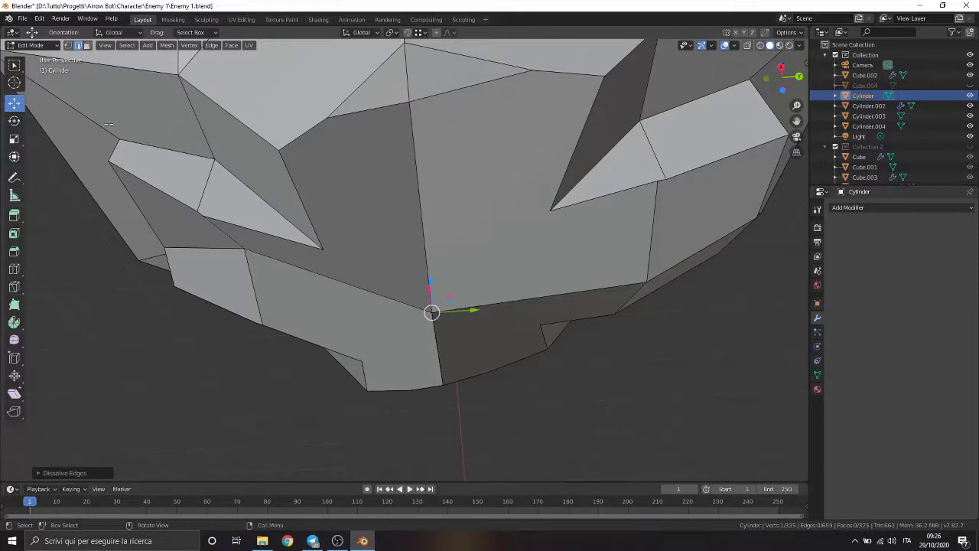
{"action": "key", "text": "1"}
{"action": "middle_click_drag", "start_coordinate": [108, 124], "coordinate": [459, 153]}
Knife-cut a new edge to a vertex and dissolve an unwanted edge
{"action": "key", "text": "k"}
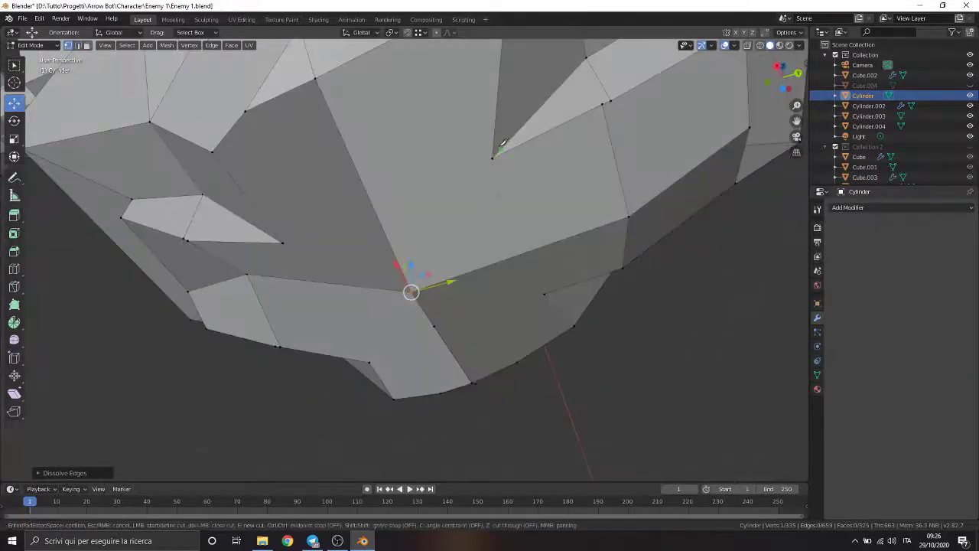
{"action": "mouse_move", "coordinate": [415, 283]}
{"action": "middle_mouse_down"}
{"action": "mouse_move", "coordinate": [339, 244]}
{"action": "mouse_move", "coordinate": [410, 128]}
{"action": "middle_mouse_up"}
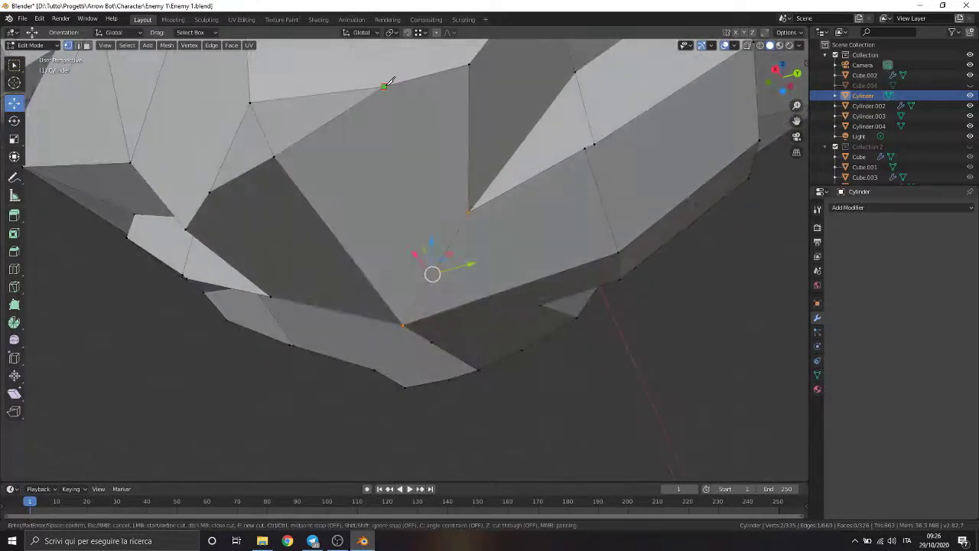
{"action": "left_click", "coordinate": [470, 209]}
{"action": "key", "text": "Return"}
{"action": "middle_click_drag", "start_coordinate": [559, 179], "coordinate": [589, 210]}
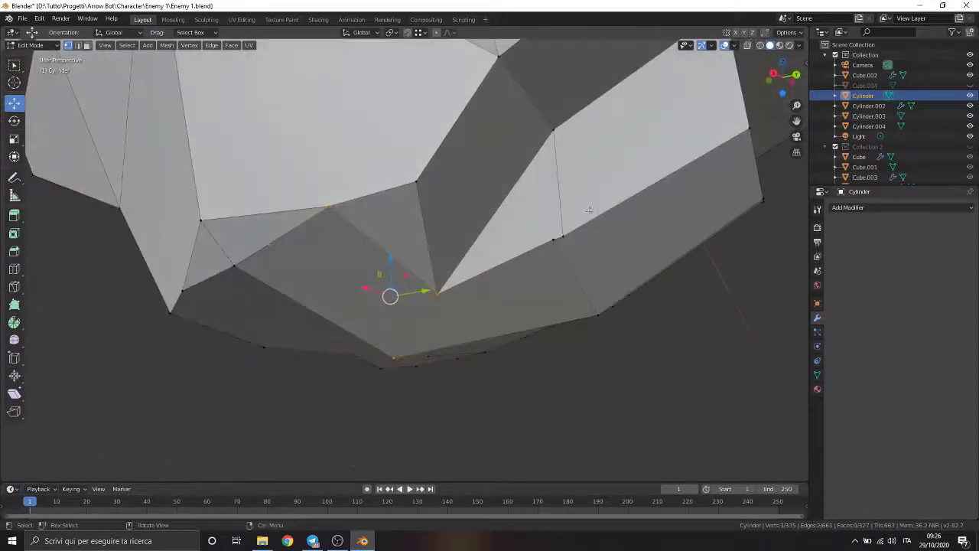
{"action": "key", "text": "2"}
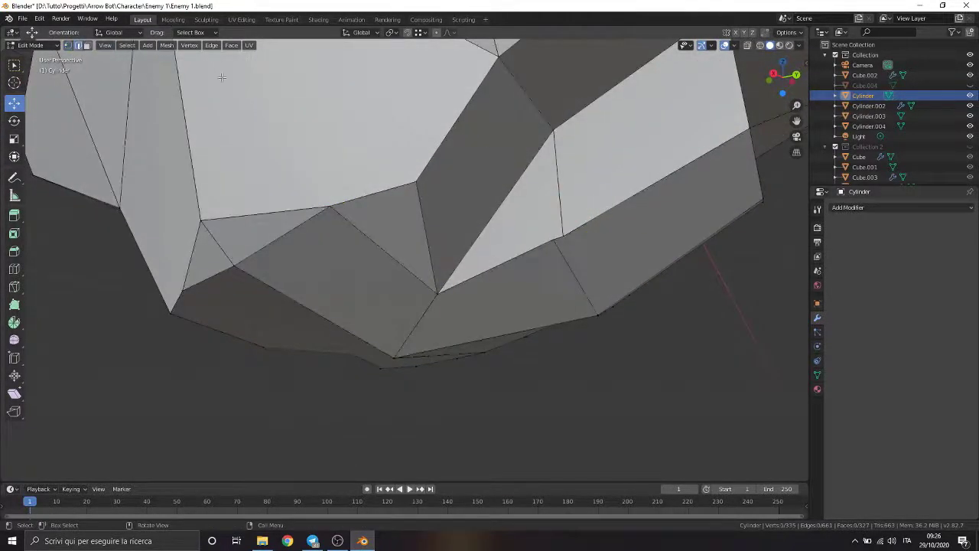
{"action": "key", "text": "x"}
{"action": "left_click", "coordinate": [562, 178]}
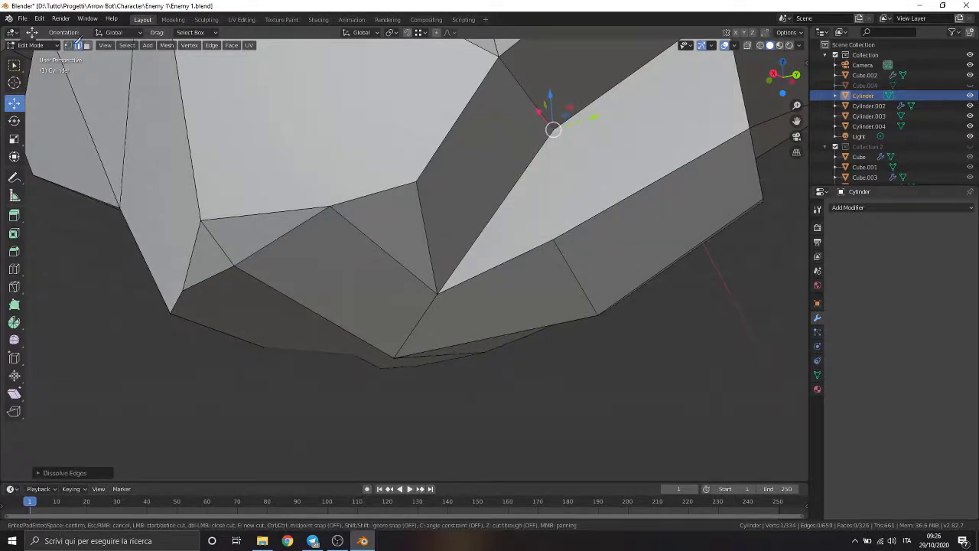
{"action": "key", "text": "1"}
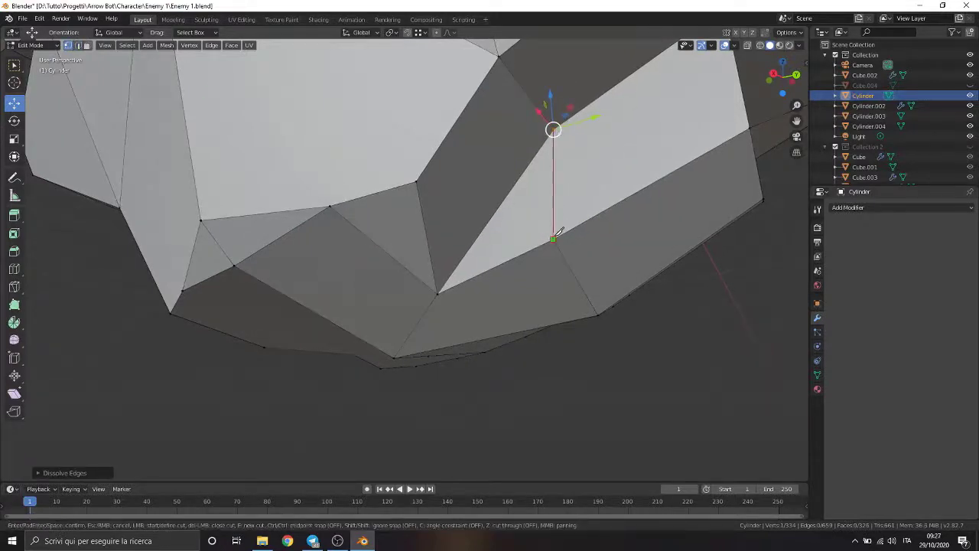
Add two more knife cuts, dissolving a leftover edge and a stray vertex
{"action": "left_click", "coordinate": [553, 240]}
{"action": "key", "text": "Return"}
{"action": "mouse_move", "coordinate": [559, 231]}
{"action": "middle_mouse_down"}
{"action": "mouse_move", "coordinate": [451, 231]}
{"action": "mouse_move", "coordinate": [101, 73]}
{"action": "middle_mouse_up"}
{"action": "key", "text": "x"}
{"action": "left_click", "coordinate": [393, 163]}
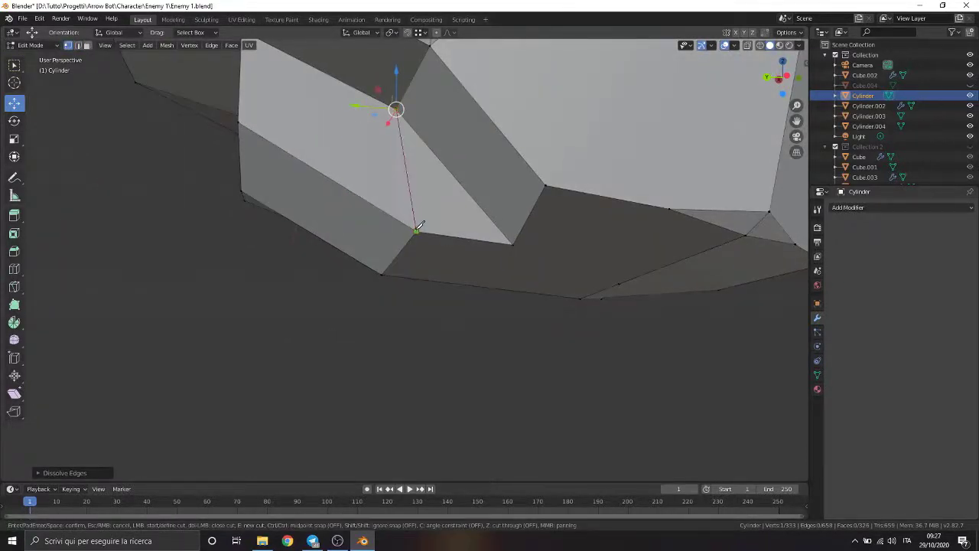
{"action": "left_click", "coordinate": [418, 229]}
{"action": "key", "text": "Return"}
{"action": "mouse_move", "coordinate": [419, 227]}
{"action": "middle_mouse_down"}
{"action": "mouse_move", "coordinate": [481, 165]}
{"action": "mouse_move", "coordinate": [474, 176]}
{"action": "middle_mouse_up"}
{"action": "key", "text": "x"}
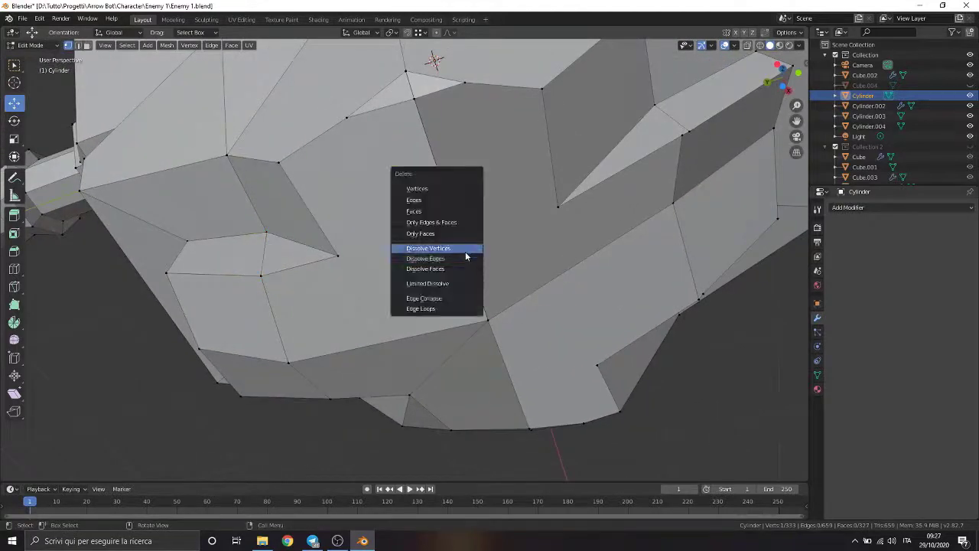
{"action": "left_click", "coordinate": [447, 251]}
Knife-cut new edges across the skirt faces and dissolve the redundant edges
{"action": "mouse_move", "coordinate": [228, 122]}
{"action": "middle_mouse_down"}
{"action": "mouse_move", "coordinate": [429, 184]}
{"action": "mouse_move", "coordinate": [410, 251]}
{"action": "middle_mouse_up"}
{"action": "key", "text": "k"}
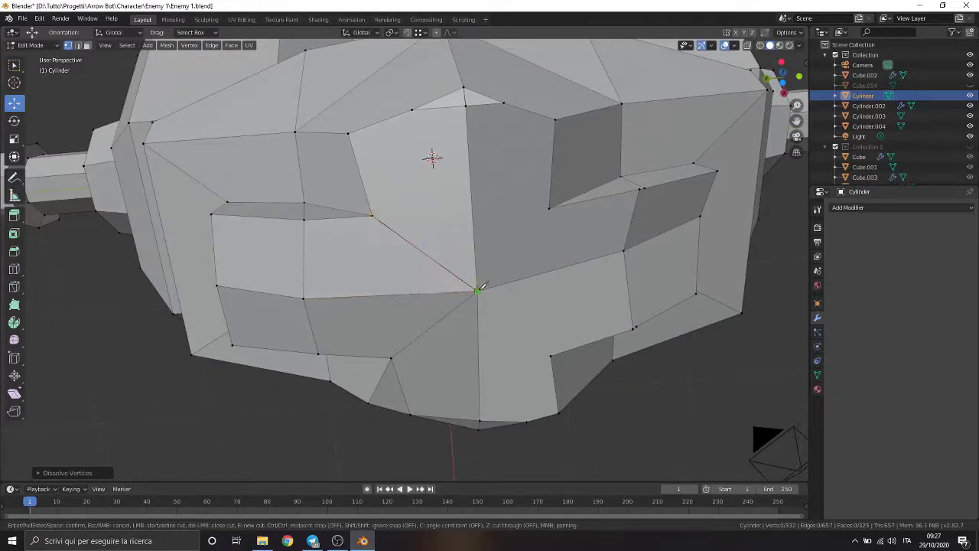
{"action": "left_click", "coordinate": [476, 290]}
{"action": "key", "text": "Return"}
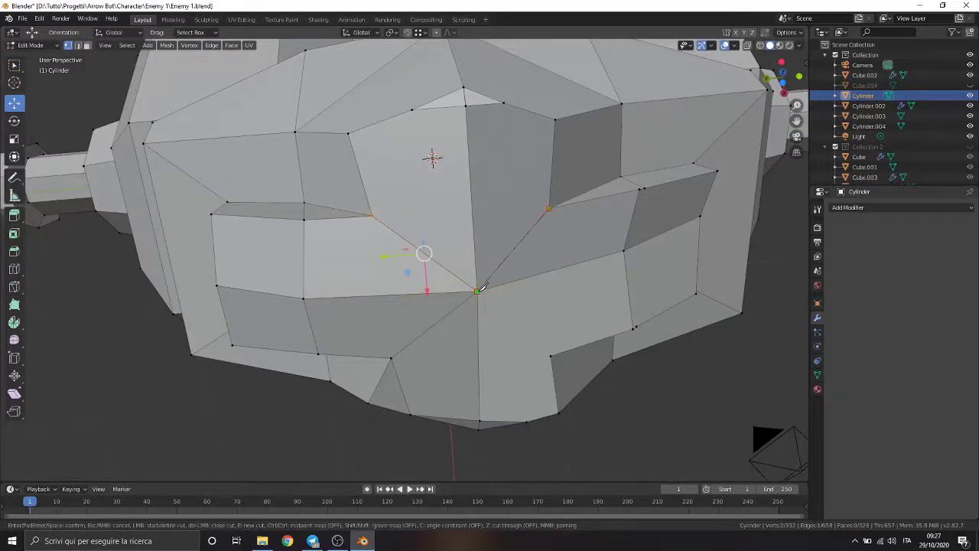
{"action": "middle_click_drag", "start_coordinate": [476, 289], "coordinate": [559, 301]}
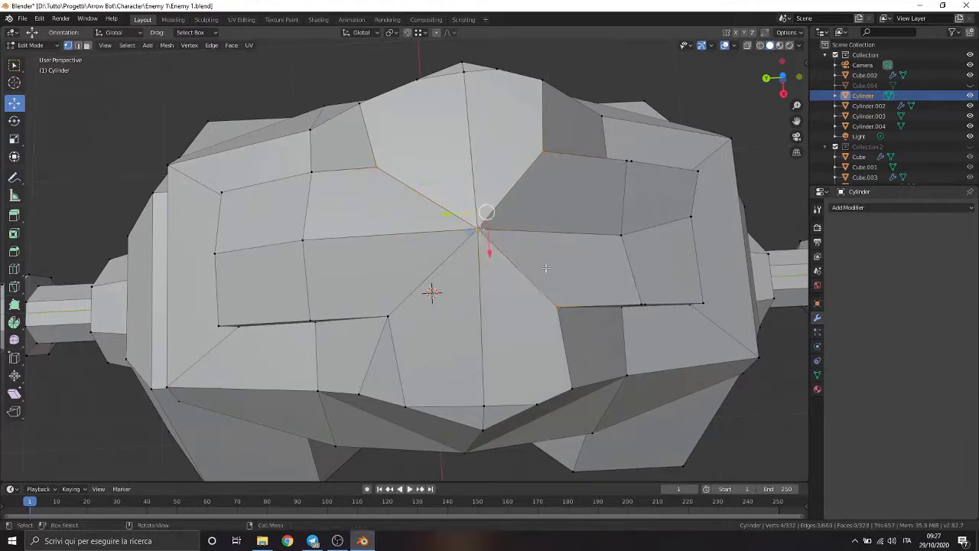
{"action": "mouse_move", "coordinate": [484, 224]}
{"action": "middle_mouse_down"}
{"action": "mouse_move", "coordinate": [555, 228]}
{"action": "mouse_move", "coordinate": [439, 77]}
{"action": "middle_mouse_up"}
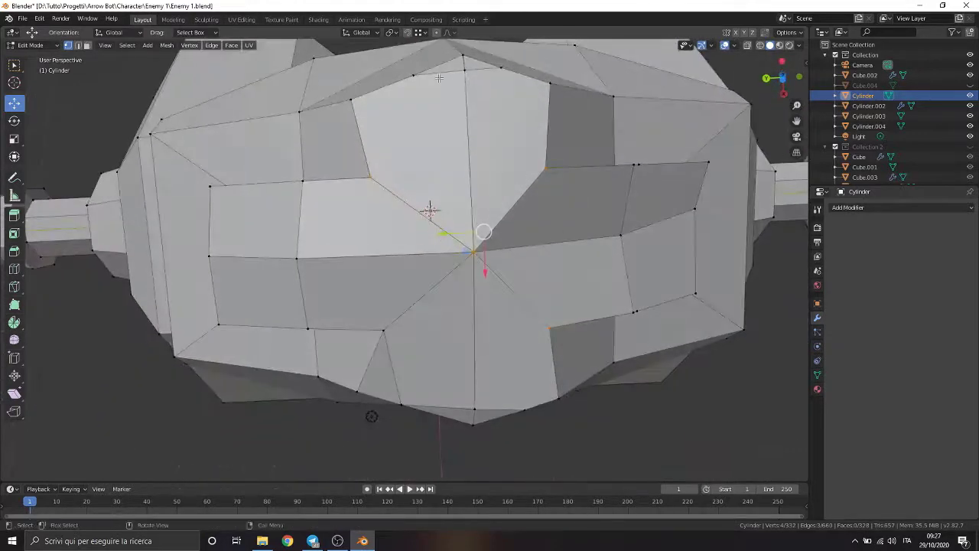
{"action": "key", "text": "Return"}
{"action": "mouse_move", "coordinate": [379, 170]}
{"action": "middle_mouse_down"}
{"action": "mouse_move", "coordinate": [516, 149]}
{"action": "mouse_move", "coordinate": [296, 169]}
{"action": "middle_mouse_up"}
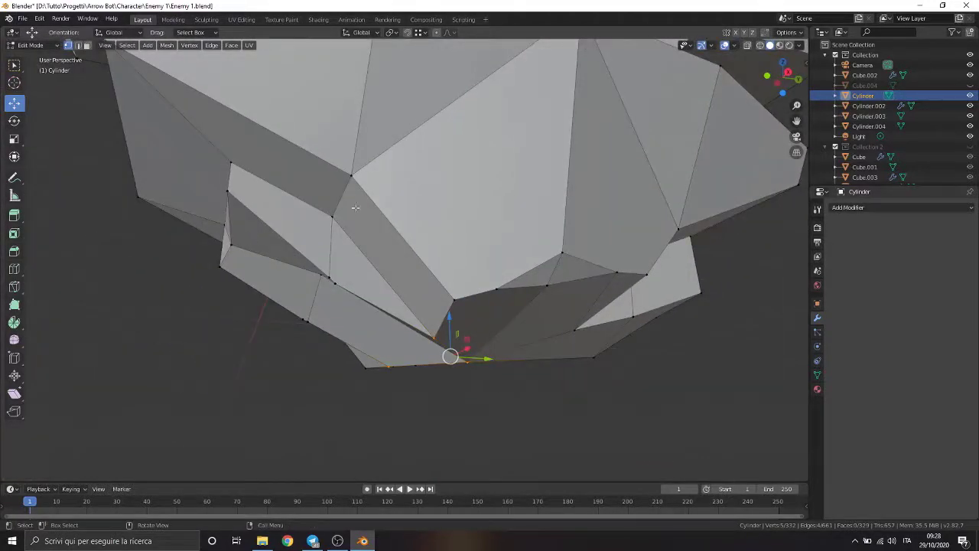
{"action": "left_click", "coordinate": [77, 45]}
{"action": "mouse_move", "coordinate": [426, 203]}
{"action": "middle_mouse_down"}
{"action": "mouse_move", "coordinate": [389, 273]}
{"action": "mouse_move", "coordinate": [459, 264]}
{"action": "mouse_move", "coordinate": [468, 193]}
{"action": "middle_mouse_up"}
{"action": "key", "text": "x"}
{"action": "left_click", "coordinate": [389, 275]}
Knife-cut edges to the lower vertices to triangulate the next notched faces
{"action": "key", "text": "k"}
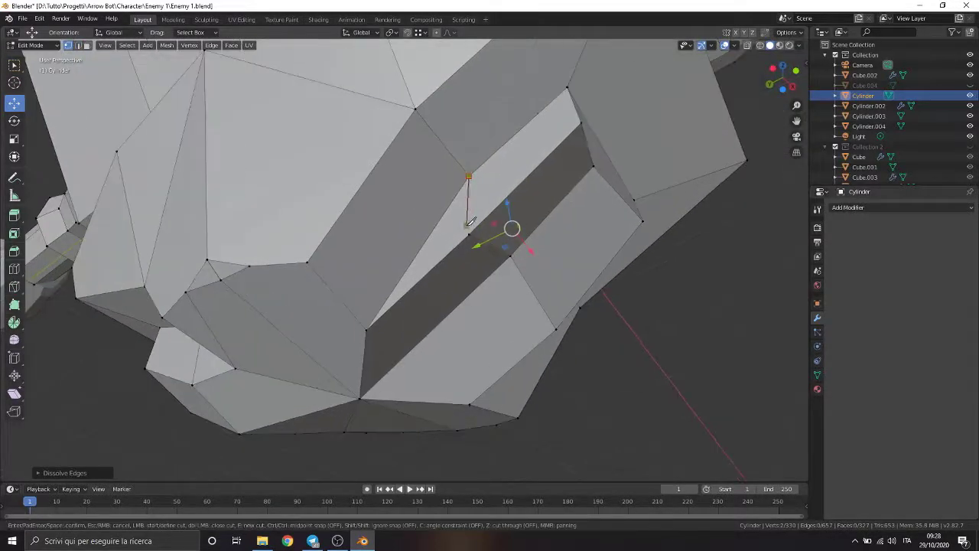
{"action": "left_click", "coordinate": [468, 226]}
{"action": "key", "text": "Return"}
{"action": "middle_click_drag", "start_coordinate": [469, 226], "coordinate": [389, 298]}
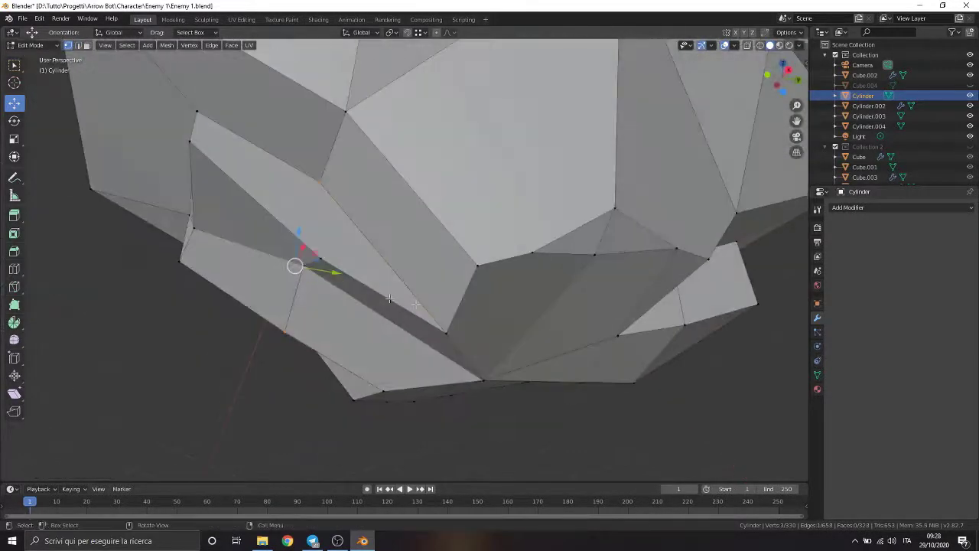
{"action": "left_click", "coordinate": [325, 255]}
{"action": "key", "text": "Return"}
{"action": "mouse_move", "coordinate": [325, 254]}
{"action": "middle_mouse_down"}
{"action": "mouse_move", "coordinate": [633, 345]}
{"action": "mouse_move", "coordinate": [492, 292]}
{"action": "middle_mouse_up"}
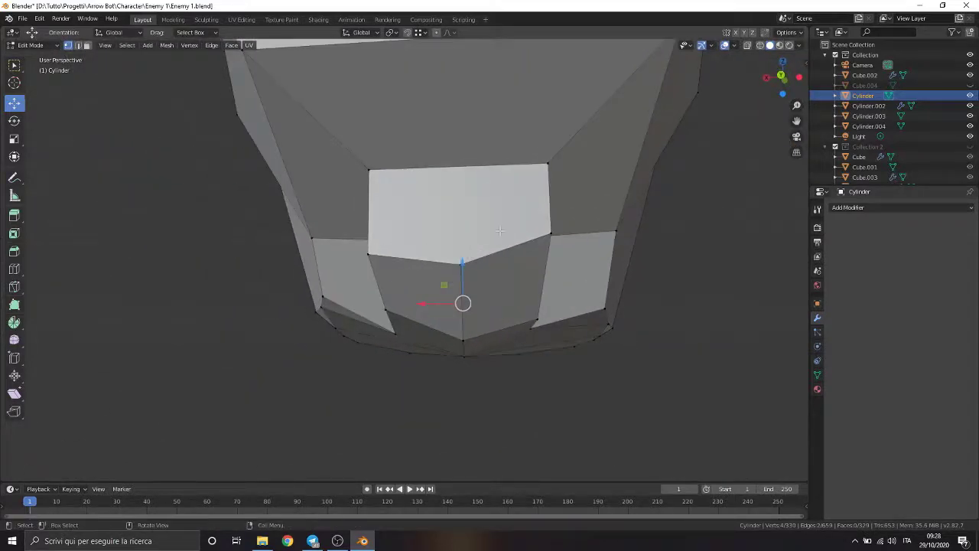
Cut V-shaped diagonal edges across the skirt's front face
{"action": "middle_click_drag", "start_coordinate": [434, 224], "coordinate": [470, 254]}
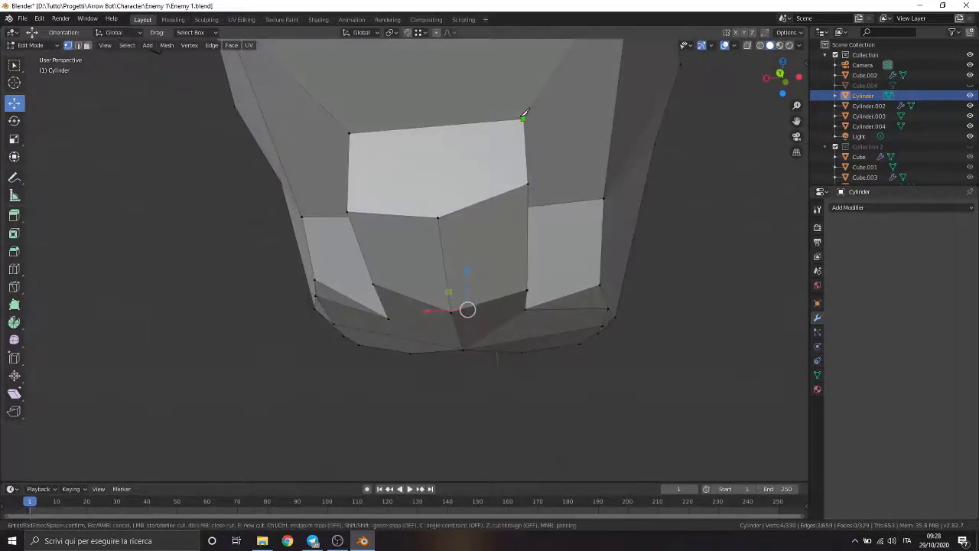
{"action": "left_click", "coordinate": [349, 209]}
{"action": "key", "text": "Return"}
{"action": "middle_click_drag", "start_coordinate": [351, 207], "coordinate": [475, 256]}
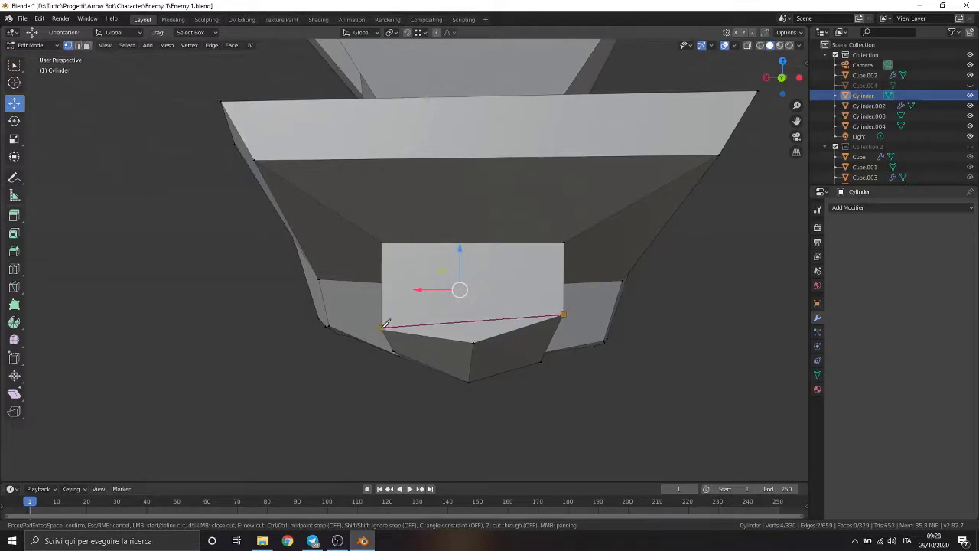
{"action": "right_click", "coordinate": [385, 324]}
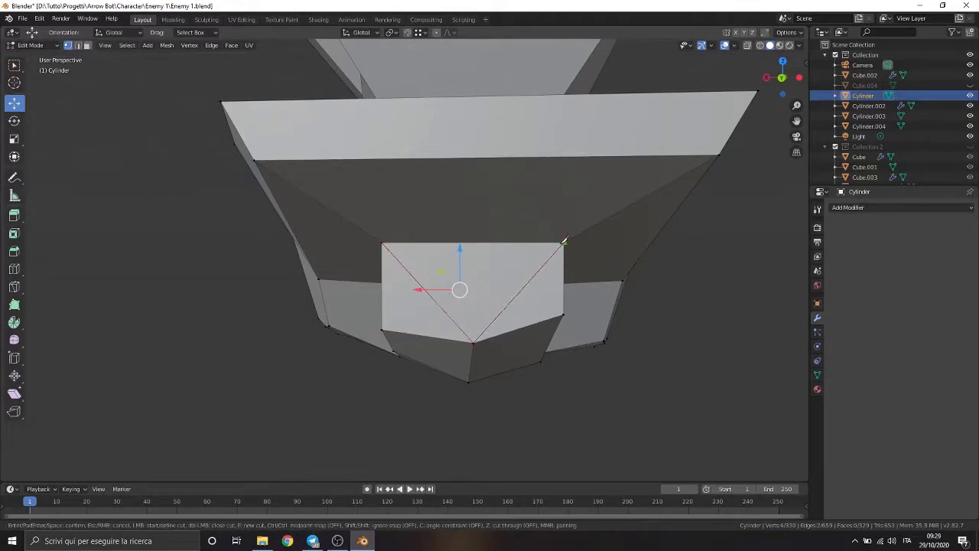
{"action": "key", "text": "Return"}
{"action": "scroll", "coordinate": [518, 329], "scroll_direction": "down", "scroll_amount": 3}
{"action": "mouse_move", "coordinate": [518, 328]}
{"action": "middle_mouse_down"}
{"action": "mouse_move", "coordinate": [508, 307]}
{"action": "mouse_move", "coordinate": [426, 329]}
{"action": "middle_mouse_up"}
{"action": "scroll", "coordinate": [397, 314], "scroll_direction": "up", "scroll_amount": 3}
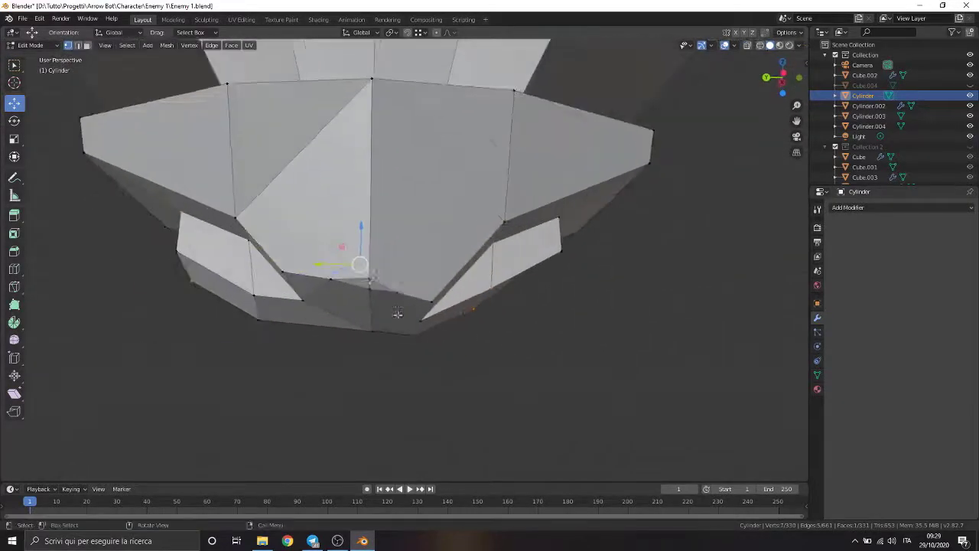
Select the whole Cylinder mesh and merge overlapping vertices by distance
{"action": "key", "text": "a"}
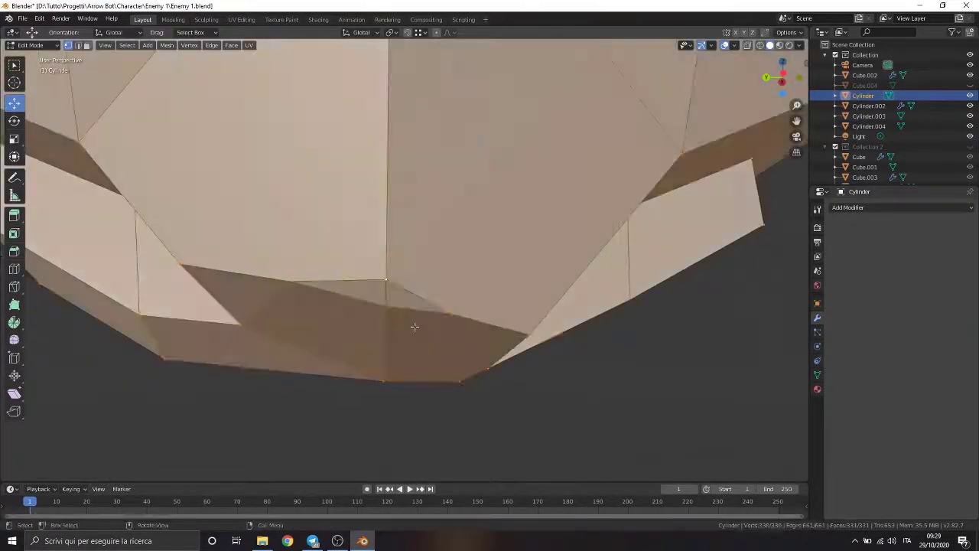
{"action": "left_click", "coordinate": [189, 45]}
{"action": "mouse_move", "coordinate": [231, 45]}
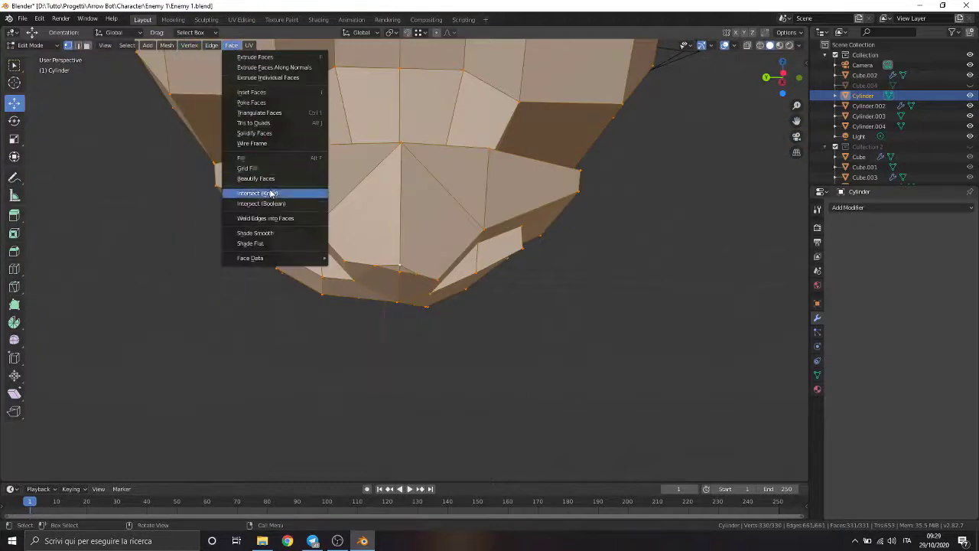
{"action": "left_click", "coordinate": [189, 45]}
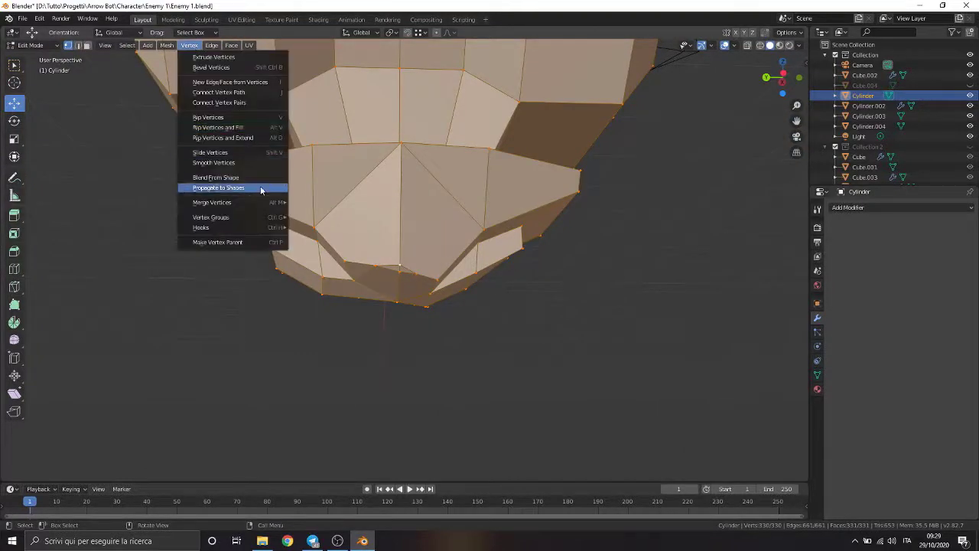
{"action": "left_click", "coordinate": [325, 261]}
{"action": "scroll", "coordinate": [352, 298], "scroll_direction": "up", "scroll_amount": 3}
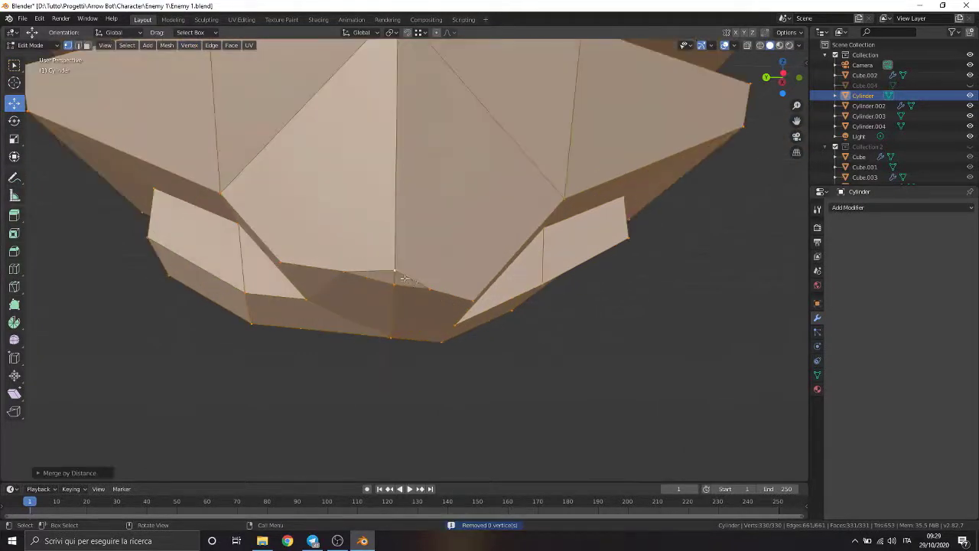
{"action": "scroll", "coordinate": [363, 314], "scroll_direction": "up", "scroll_amount": 3}
{"action": "scroll", "coordinate": [356, 313], "scroll_direction": "down", "scroll_amount": 2}
{"action": "scroll", "coordinate": [383, 306], "scroll_direction": "up", "scroll_amount": 3}
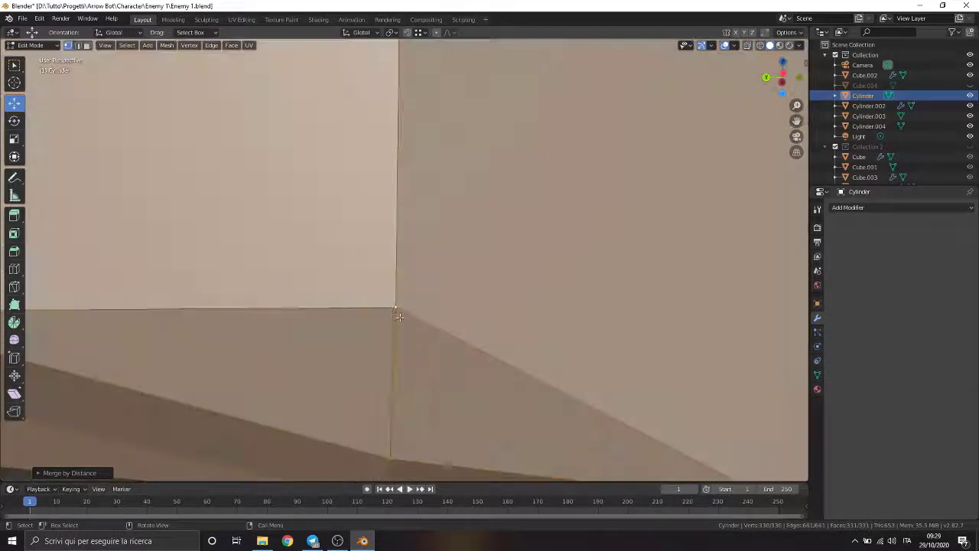
Dissolve the stray edge at the notch corner
{"action": "left_click", "coordinate": [395, 308]}
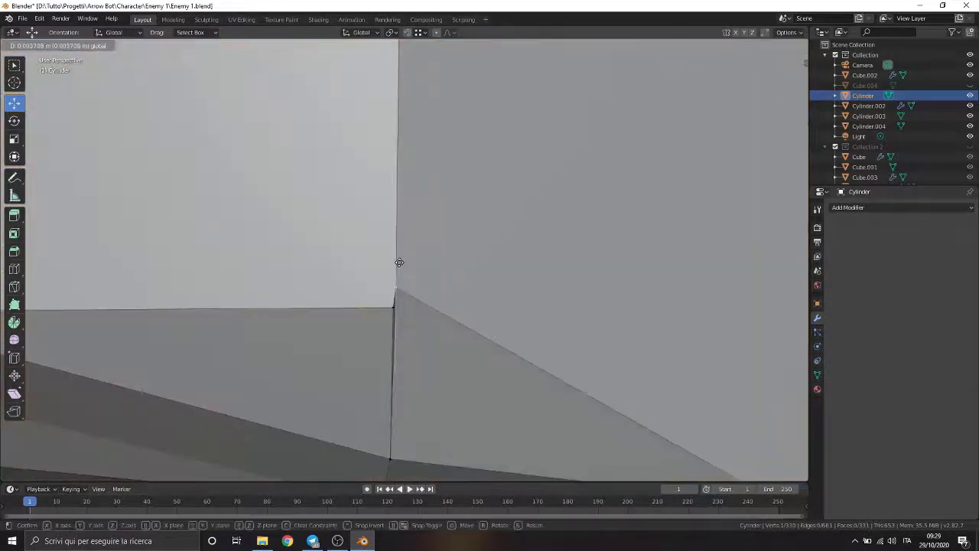
{"action": "key", "text": "2"}
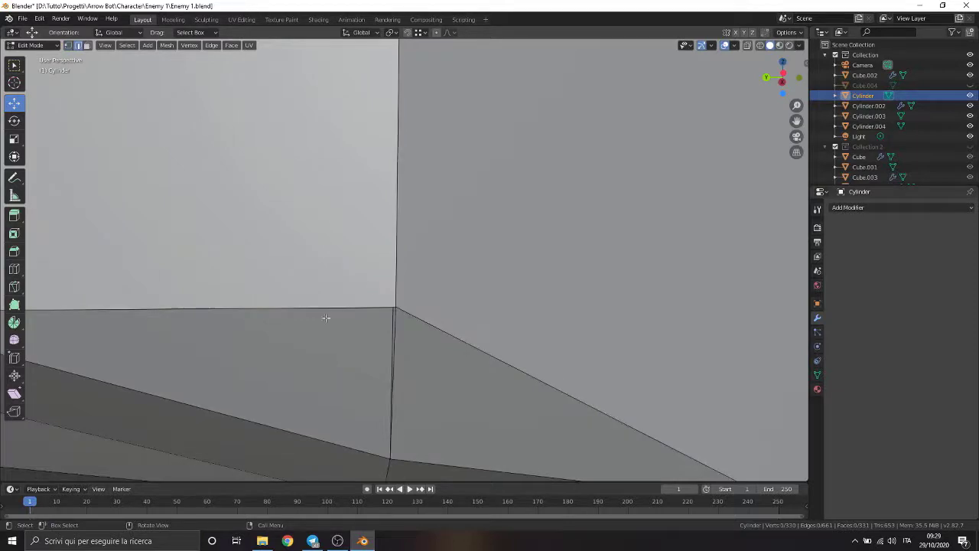
{"action": "key", "text": "x"}
{"action": "left_click", "coordinate": [393, 319]}
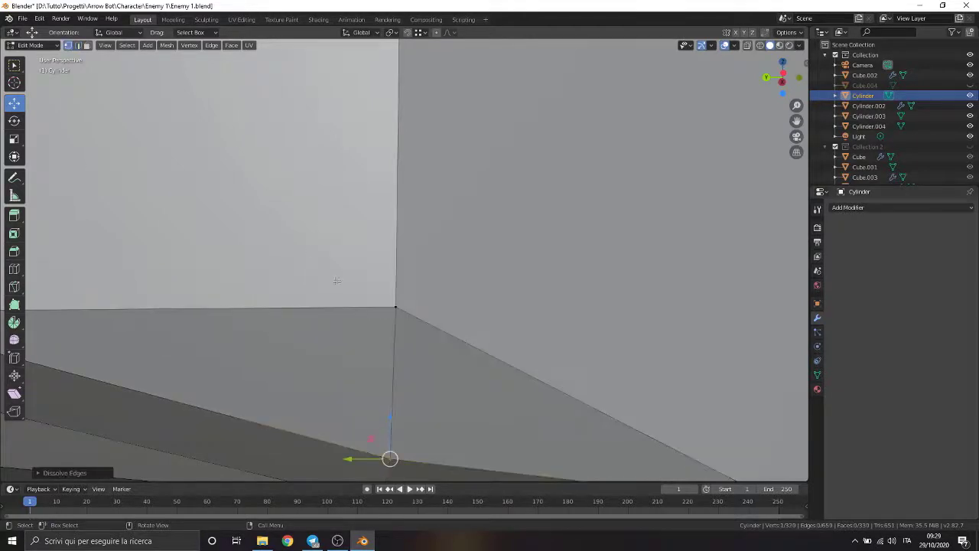
{"action": "middle_click_drag", "start_coordinate": [394, 317], "coordinate": [402, 277]}
{"action": "mouse_move", "coordinate": [387, 166]}
{"action": "middle_mouse_down"}
{"action": "mouse_move", "coordinate": [388, 192]}
{"action": "mouse_move", "coordinate": [636, 302]}
{"action": "mouse_move", "coordinate": [505, 213]}
{"action": "middle_mouse_up"}
{"action": "scroll", "coordinate": [564, 373], "scroll_direction": "up", "scroll_amount": 5}
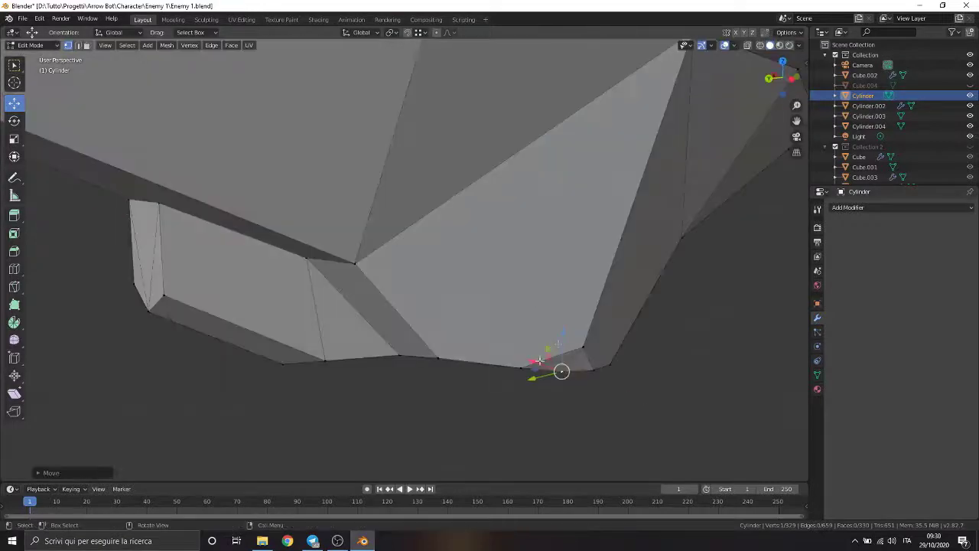
Knife-cut the first new edges across the robot body's lower faces
{"action": "mouse_move", "coordinate": [559, 335]}
{"action": "middle_mouse_down"}
{"action": "mouse_move", "coordinate": [543, 354]}
{"action": "mouse_move", "coordinate": [444, 299]}
{"action": "mouse_move", "coordinate": [446, 264]}
{"action": "mouse_move", "coordinate": [411, 185]}
{"action": "middle_mouse_up"}
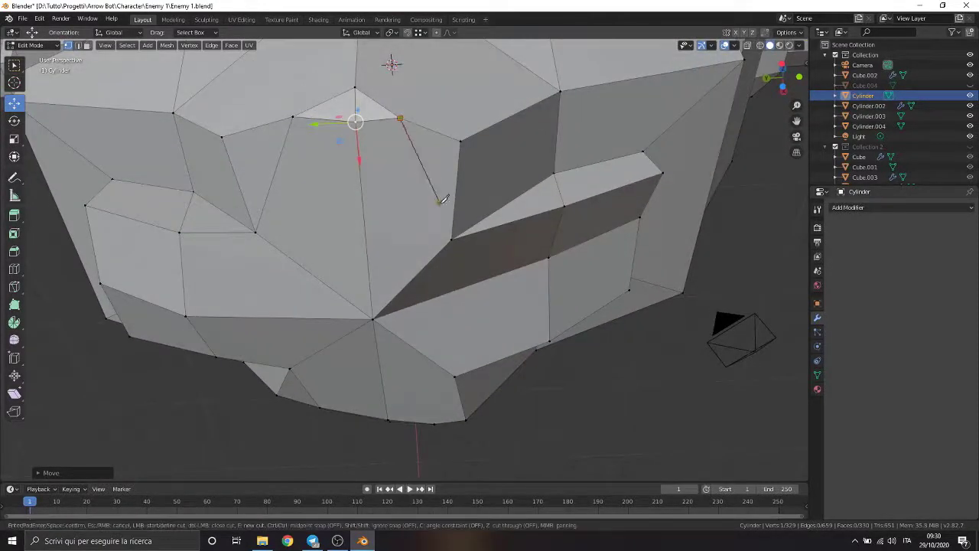
{"action": "key", "text": "Return"}
{"action": "mouse_move", "coordinate": [452, 238]}
{"action": "middle_mouse_down"}
{"action": "mouse_move", "coordinate": [393, 87]}
{"action": "mouse_move", "coordinate": [394, 197]}
{"action": "mouse_move", "coordinate": [408, 181]}
{"action": "mouse_move", "coordinate": [412, 212]}
{"action": "middle_mouse_up"}
{"action": "middle_click_drag", "start_coordinate": [503, 243], "coordinate": [285, 154]}
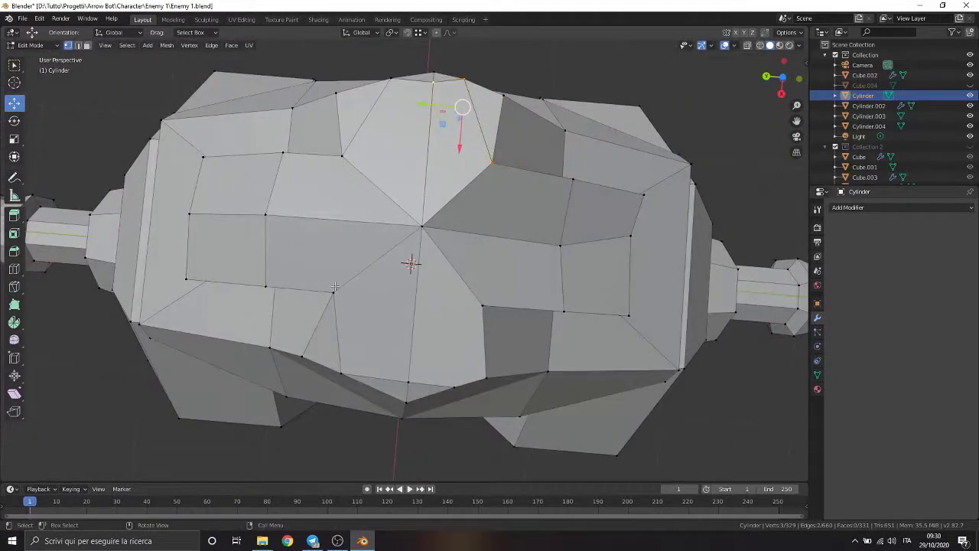
{"action": "key", "text": "k"}
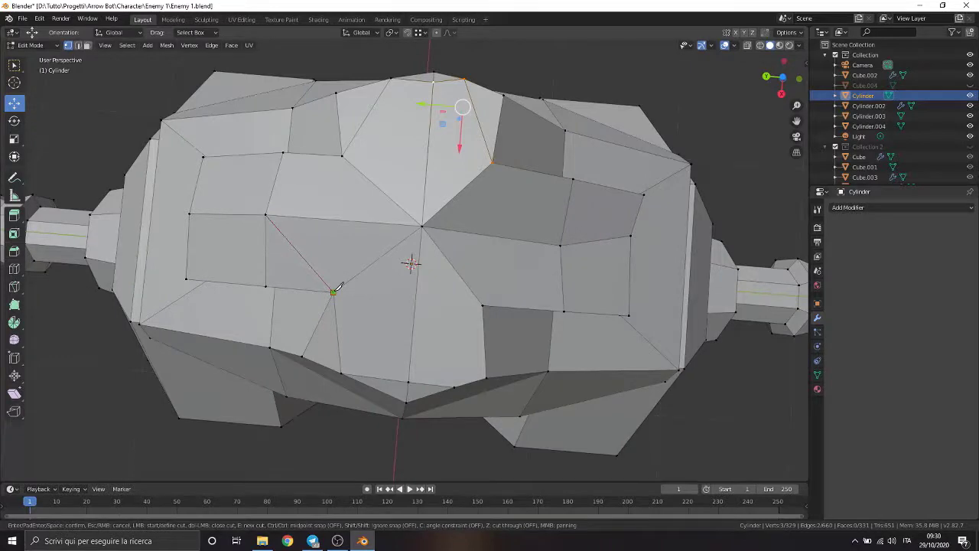
{"action": "left_click", "coordinate": [332, 291]}
{"action": "key", "text": "Return"}
{"action": "left_click", "coordinate": [266, 215]}
{"action": "key", "text": "Return"}
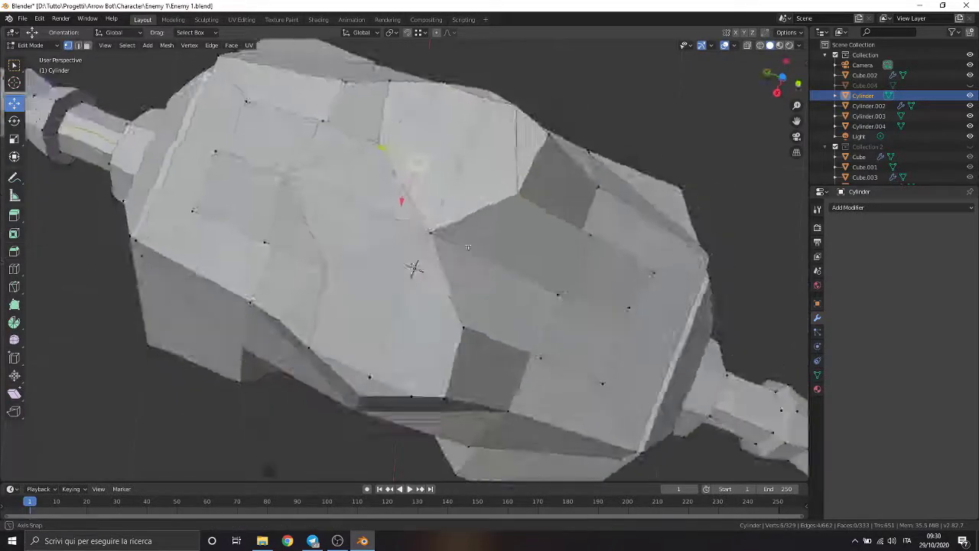
Knife-cut two more edges between vertices to split further lower faces into triangles
{"action": "middle_click_drag", "start_coordinate": [272, 210], "coordinate": [531, 242]}
{"action": "key", "text": "k"}
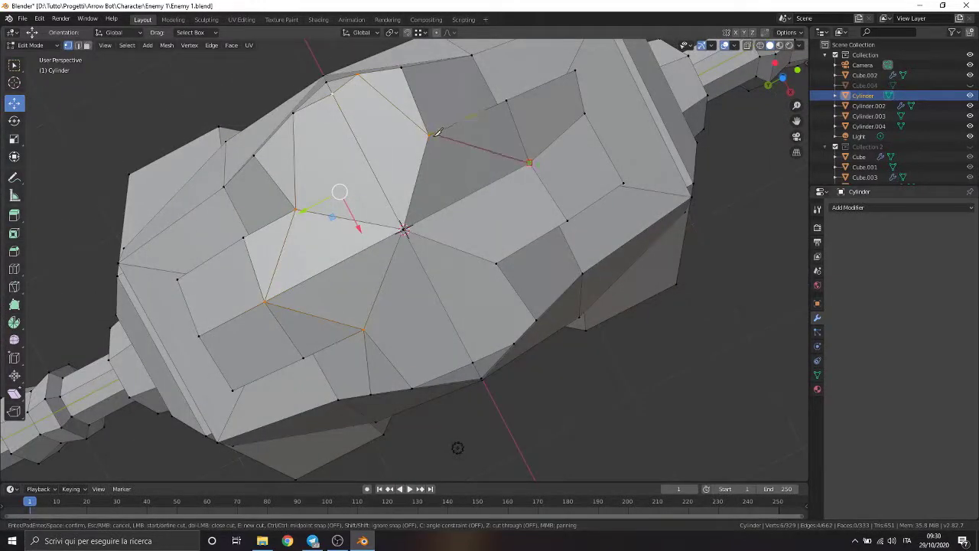
{"action": "left_click", "coordinate": [430, 135]}
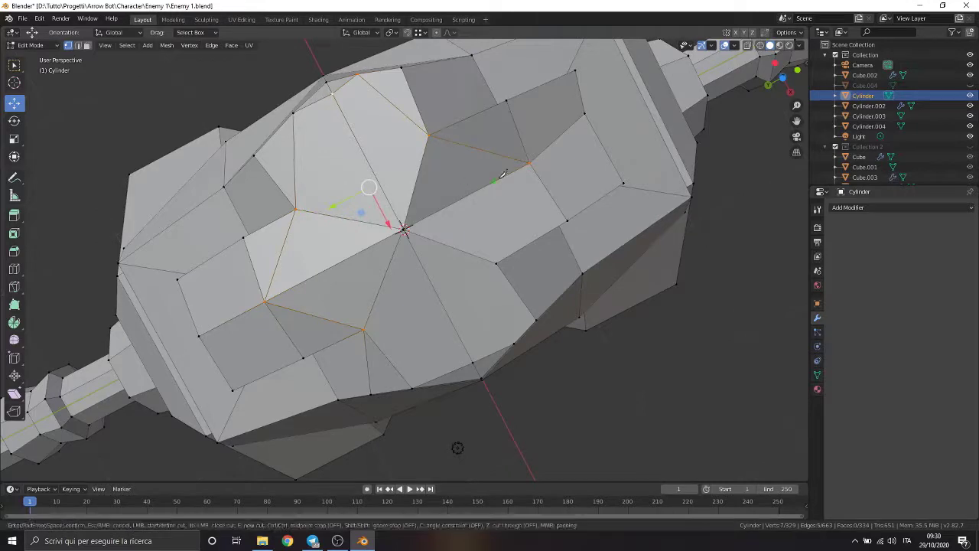
{"action": "left_click", "coordinate": [497, 262]}
{"action": "key", "text": "Return"}
{"action": "mouse_move", "coordinate": [497, 261]}
{"action": "middle_mouse_down"}
{"action": "mouse_move", "coordinate": [281, 207]}
{"action": "mouse_move", "coordinate": [365, 143]}
{"action": "middle_mouse_up"}
{"action": "key", "text": "k"}
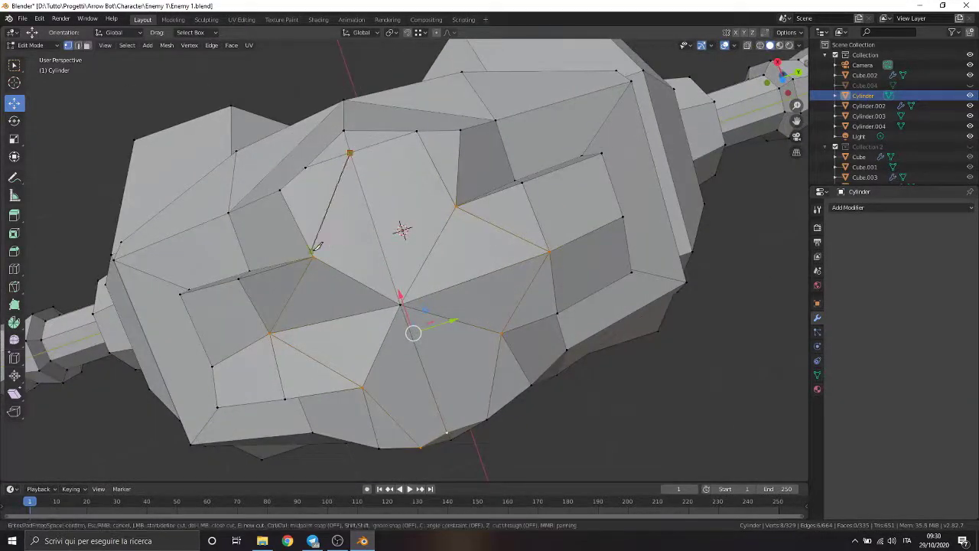
{"action": "left_click", "coordinate": [313, 253]}
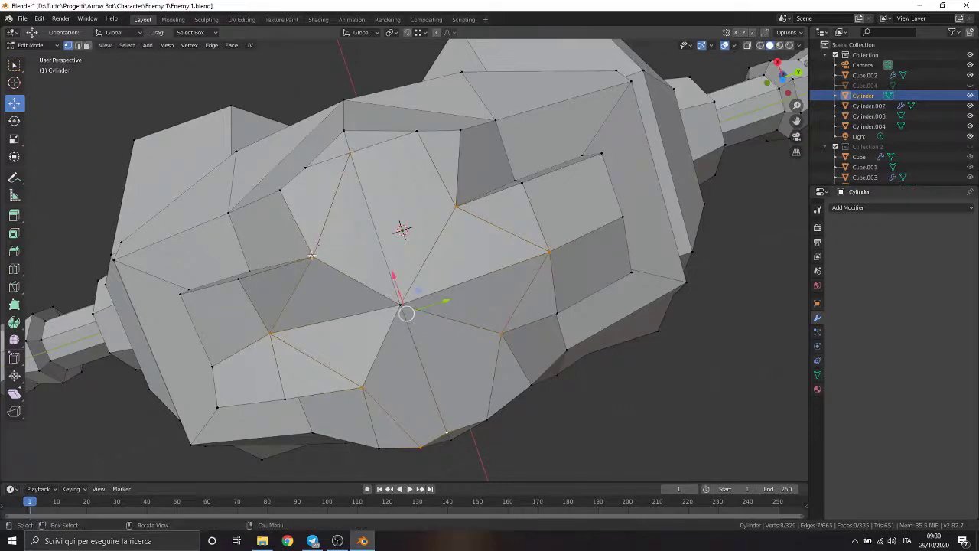
{"action": "left_click", "coordinate": [349, 153]}
{"action": "key", "text": "Return"}
Finish a cut on an underside face, then reposition one vertex
{"action": "middle_click_drag", "start_coordinate": [357, 146], "coordinate": [455, 298]}
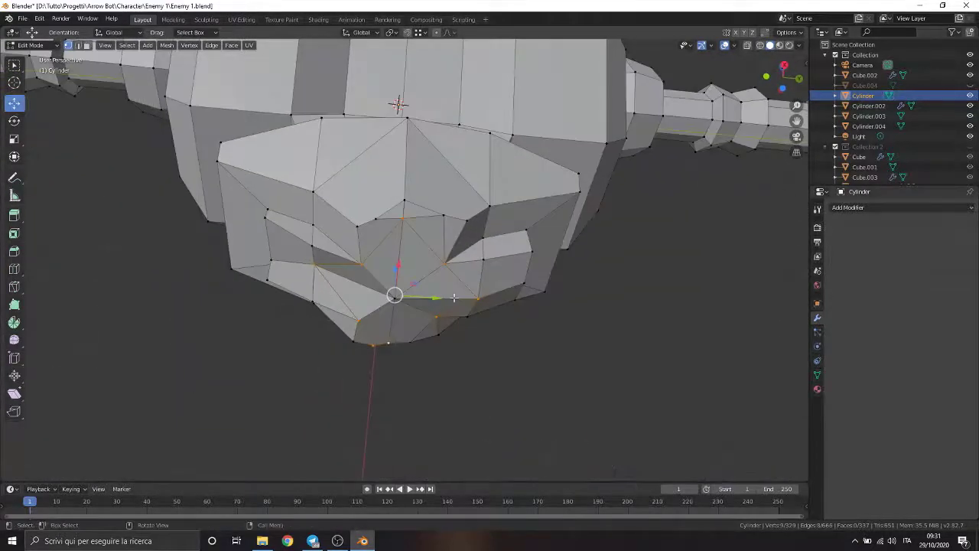
{"action": "scroll", "coordinate": [467, 280], "scroll_direction": "up", "scroll_amount": 3}
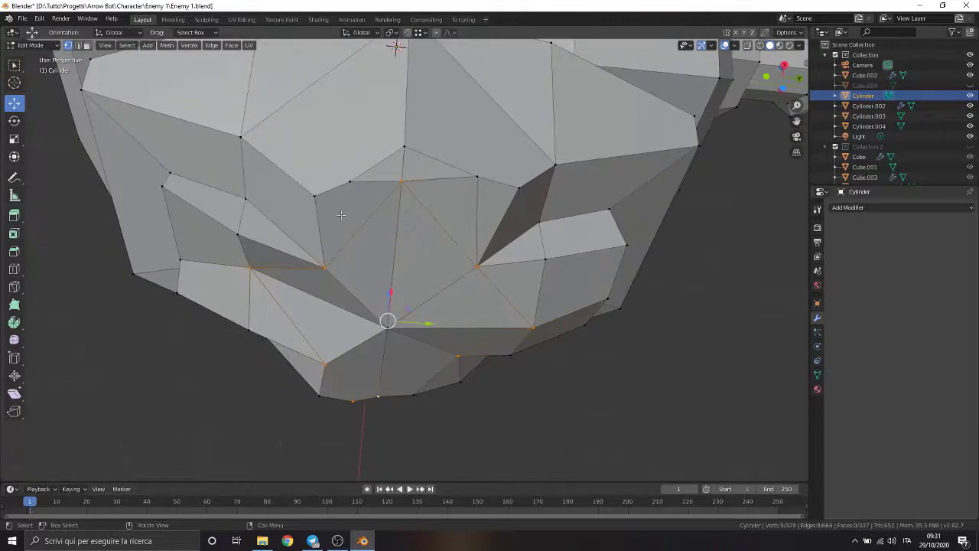
{"action": "left_click", "coordinate": [327, 264]}
{"action": "key", "text": "Return"}
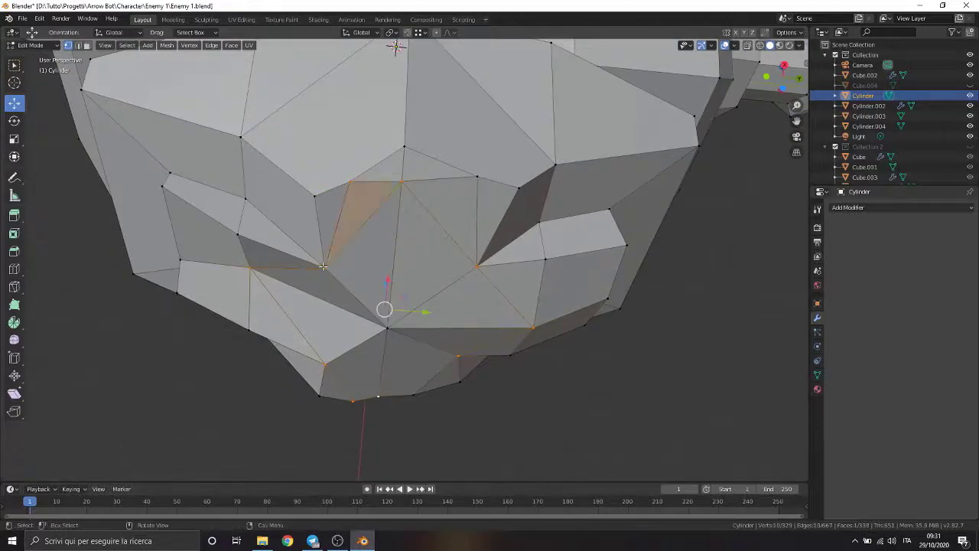
{"action": "mouse_move", "coordinate": [327, 264]}
{"action": "middle_mouse_down"}
{"action": "mouse_move", "coordinate": [638, 262]}
{"action": "mouse_move", "coordinate": [405, 345]}
{"action": "mouse_move", "coordinate": [283, 297]}
{"action": "mouse_move", "coordinate": [474, 193]}
{"action": "mouse_move", "coordinate": [459, 247]}
{"action": "middle_mouse_up"}
{"action": "key", "text": "g"}
{"action": "left_click", "coordinate": [256, 301]}
Nudge the first bottom-cone vertices vertically along Z to start reshaping it
{"action": "key", "text": "g"}
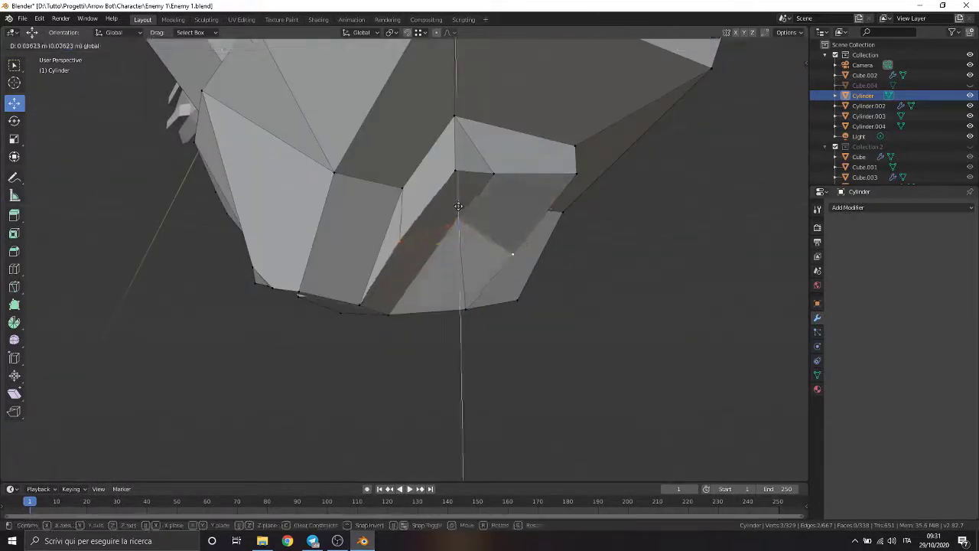
{"action": "left_click", "coordinate": [458, 206]}
{"action": "mouse_move", "coordinate": [513, 152]}
{"action": "middle_mouse_down"}
{"action": "mouse_move", "coordinate": [523, 251]}
{"action": "mouse_move", "coordinate": [400, 326]}
{"action": "mouse_move", "coordinate": [409, 48]}
{"action": "mouse_move", "coordinate": [344, 266]}
{"action": "mouse_move", "coordinate": [400, 241]}
{"action": "mouse_move", "coordinate": [375, 267]}
{"action": "middle_mouse_up"}
{"action": "key", "text": "g"}
{"action": "key", "text": "z"}
{"action": "left_click", "coordinate": [346, 270]}
{"action": "key", "text": "g"}
{"action": "key", "text": "z"}
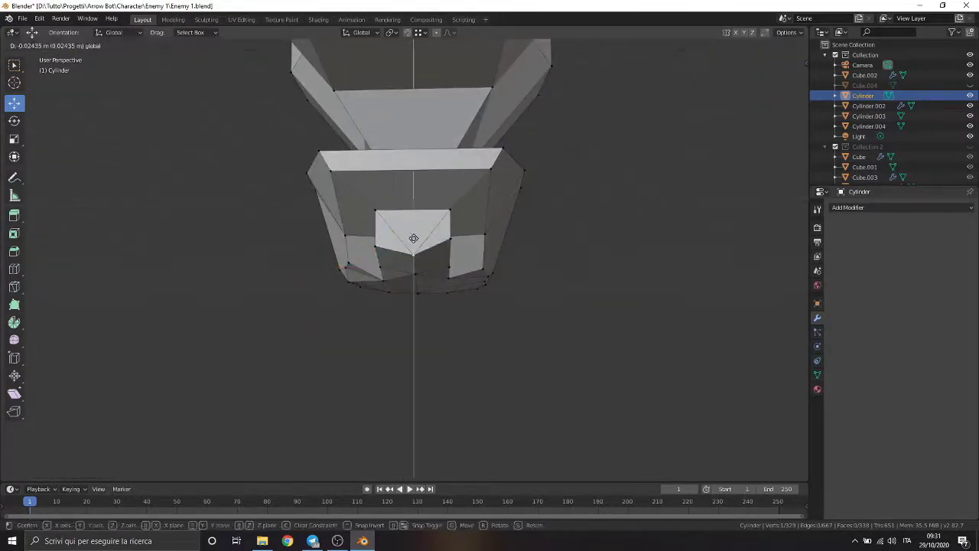
{"action": "left_click", "coordinate": [413, 236]}
{"action": "mouse_move", "coordinate": [413, 236]}
{"action": "middle_mouse_down"}
{"action": "mouse_move", "coordinate": [367, 283]}
{"action": "mouse_move", "coordinate": [431, 292]}
{"action": "mouse_move", "coordinate": [398, 298]}
{"action": "middle_mouse_up"}
Move more bottom-cone vertices up and down along Z
{"action": "key", "text": "g"}
{"action": "key", "text": "z"}
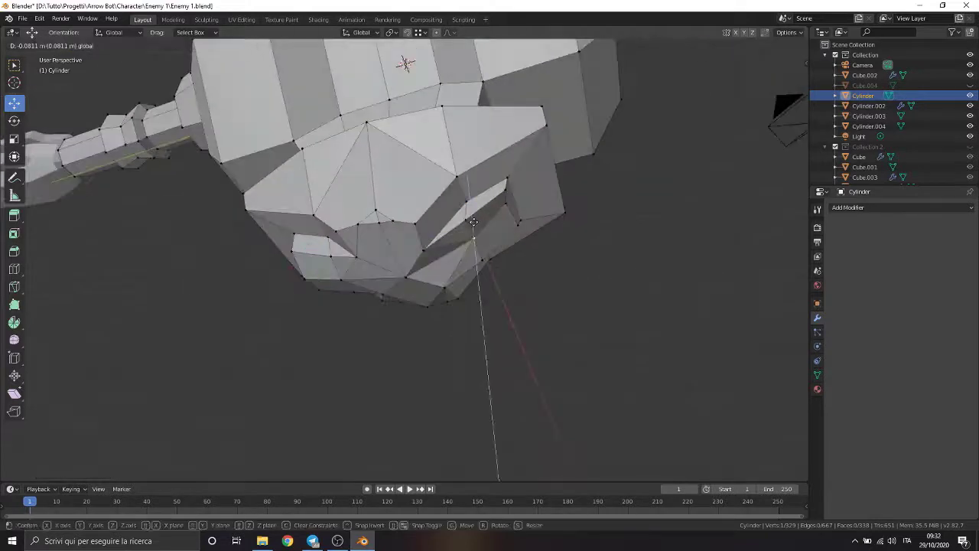
{"action": "left_click", "coordinate": [464, 306]}
{"action": "mouse_move", "coordinate": [463, 306]}
{"action": "middle_mouse_down"}
{"action": "mouse_move", "coordinate": [470, 260]}
{"action": "mouse_move", "coordinate": [470, 305]}
{"action": "mouse_move", "coordinate": [409, 289]}
{"action": "mouse_move", "coordinate": [360, 290]}
{"action": "mouse_move", "coordinate": [509, 218]}
{"action": "mouse_move", "coordinate": [544, 286]}
{"action": "mouse_move", "coordinate": [508, 263]}
{"action": "middle_mouse_up"}
{"action": "key", "text": "g"}
{"action": "key", "text": "z"}
{"action": "left_click", "coordinate": [377, 294]}
{"action": "key", "text": "g"}
{"action": "key", "text": "z"}
{"action": "left_click", "coordinate": [355, 279]}
{"action": "key", "text": "g"}
{"action": "key", "text": "z"}
{"action": "left_click", "coordinate": [535, 218]}
Make a final vertical vertex adjustment and return to Object Mode
{"action": "key", "text": "g"}
{"action": "key", "text": "z"}
{"action": "left_click", "coordinate": [543, 222]}
{"action": "middle_click_drag", "start_coordinate": [543, 221], "coordinate": [492, 309]}
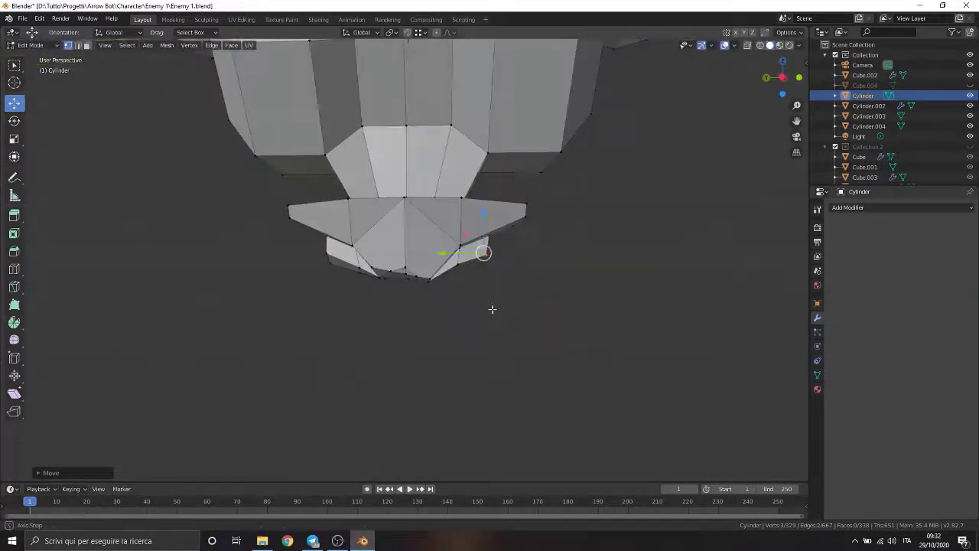
{"action": "key", "text": "Tab"}
{"action": "scroll", "coordinate": [448, 311], "scroll_direction": "down", "scroll_amount": 3}
{"action": "scroll", "coordinate": [457, 294], "scroll_direction": "up", "scroll_amount": 3}
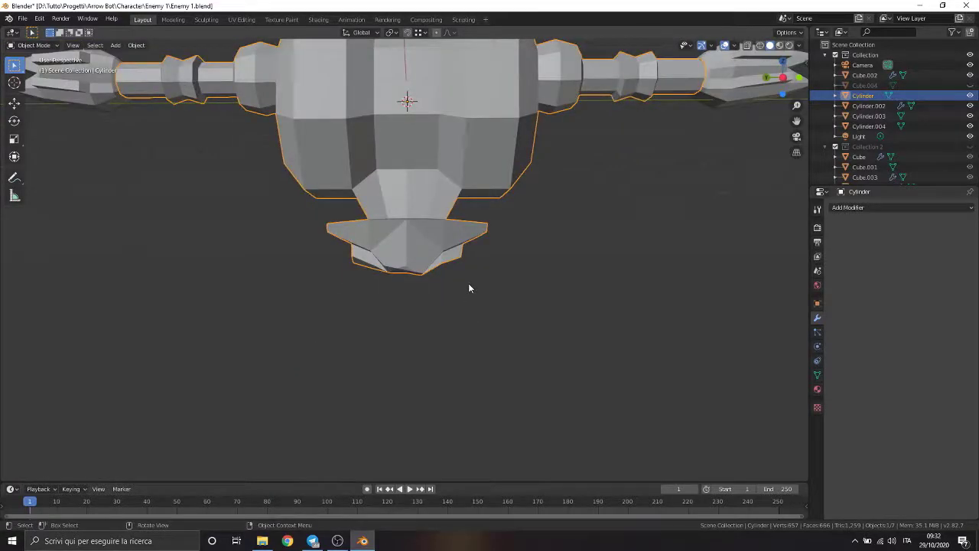
Re-enter Edit Mode on the body and make one last knife cut on the underside
{"action": "scroll", "coordinate": [469, 288], "scroll_direction": "down", "scroll_amount": 3}
{"action": "scroll", "coordinate": [467, 251], "scroll_direction": "up", "scroll_amount": 3}
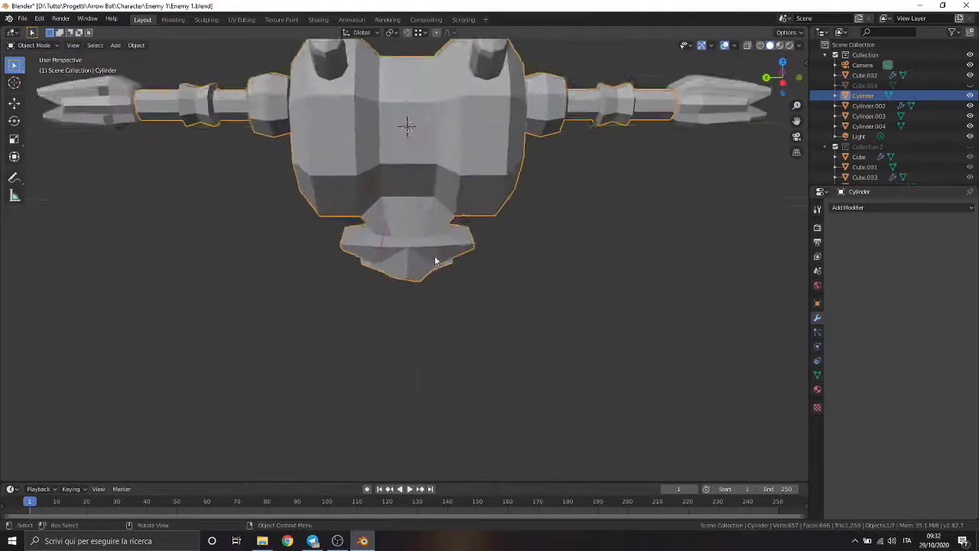
{"action": "middle_click_drag", "start_coordinate": [437, 257], "coordinate": [383, 295]}
{"action": "mouse_move", "coordinate": [530, 346]}
{"action": "middle_mouse_down"}
{"action": "mouse_move", "coordinate": [581, 252]}
{"action": "mouse_move", "coordinate": [448, 348]}
{"action": "mouse_move", "coordinate": [449, 67]}
{"action": "mouse_move", "coordinate": [404, 199]}
{"action": "middle_mouse_up"}
{"action": "scroll", "coordinate": [478, 320], "scroll_direction": "up", "scroll_amount": 3}
{"action": "key", "text": "Tab"}
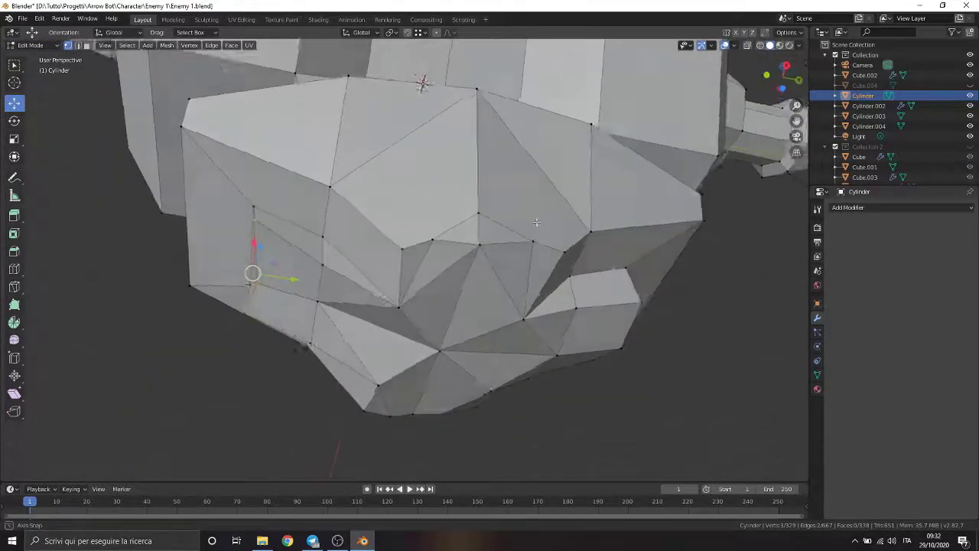
{"action": "key", "text": "k"}
{"action": "key", "text": "Return"}
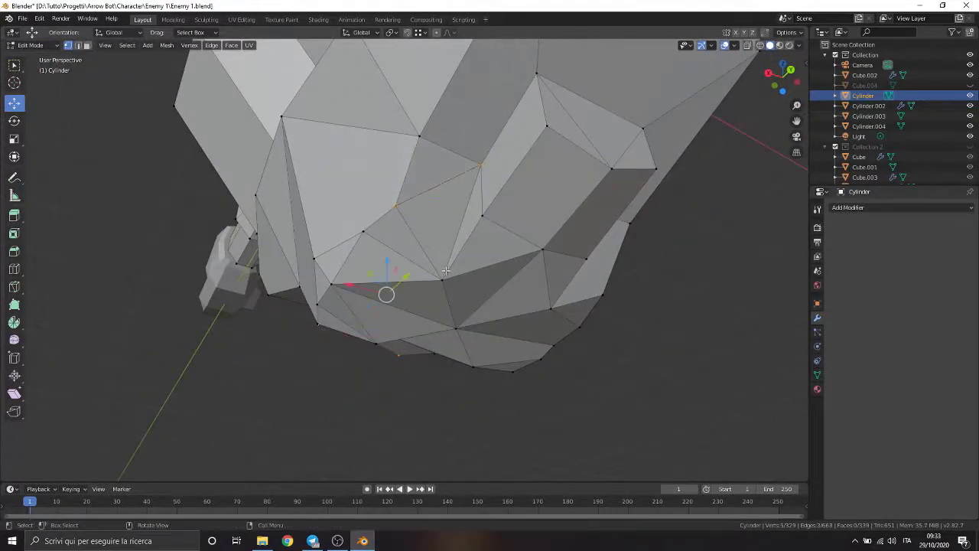
Switch to Object Mode, then toggle in and out of Edit Mode to check the mesh
{"action": "left_click", "coordinate": [31, 45]}
{"action": "left_click", "coordinate": [32, 58]}
{"action": "scroll", "coordinate": [428, 226], "scroll_direction": "up", "scroll_amount": 3}
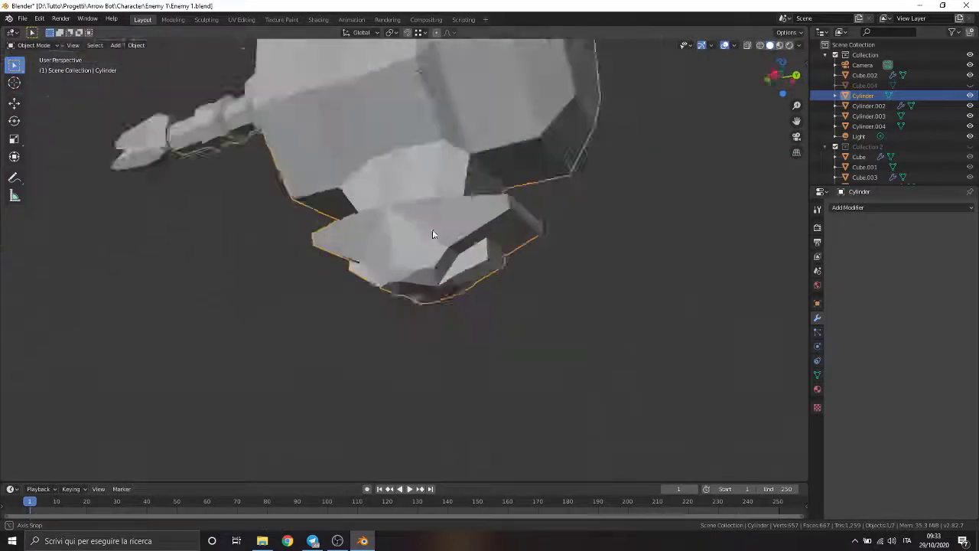
{"action": "scroll", "coordinate": [429, 229], "scroll_direction": "up", "scroll_amount": 3}
{"action": "key", "text": "Tab"}
{"action": "middle_click_drag", "start_coordinate": [428, 253], "coordinate": [500, 315]}
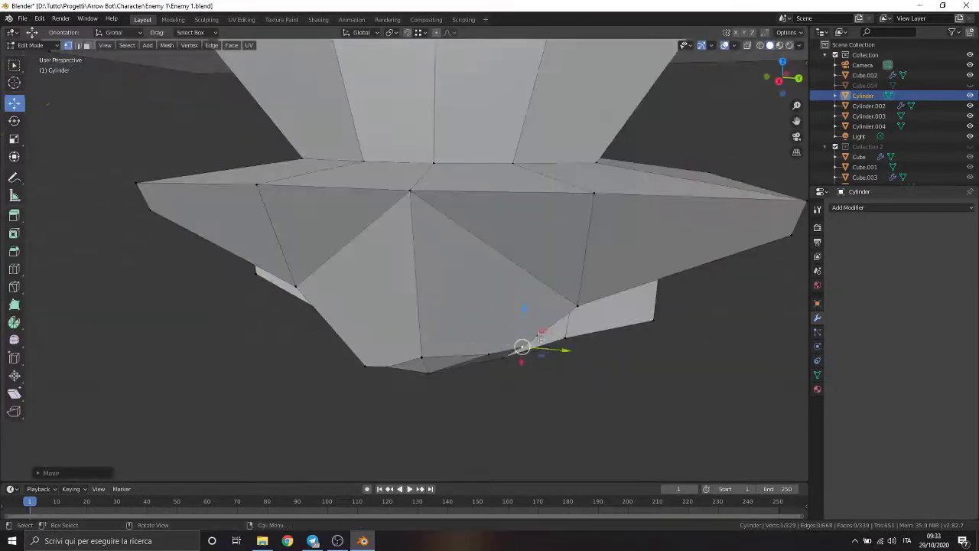
{"action": "scroll", "coordinate": [429, 230], "scroll_direction": "down", "scroll_amount": 2}
{"action": "key", "text": "Tab"}
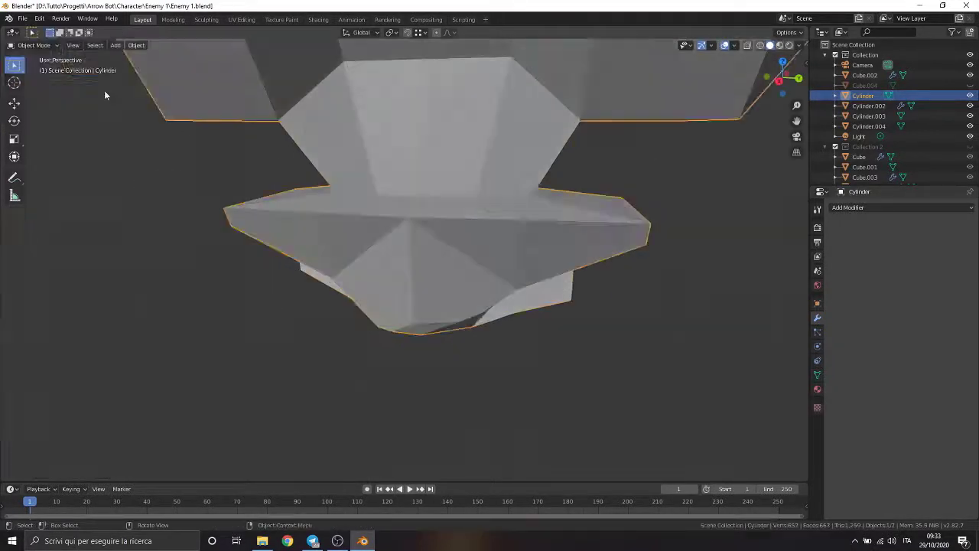
Delete the selected object from the scene
{"action": "scroll", "coordinate": [497, 264], "scroll_direction": "down", "scroll_amount": 3}
{"action": "scroll", "coordinate": [408, 226], "scroll_direction": "down", "scroll_amount": 2}
{"action": "key", "text": "Delete"}
{"action": "scroll", "coordinate": [306, 153], "scroll_direction": "down", "scroll_amount": 3}
{"action": "left_click", "coordinate": [116, 46]}
Add Cube.005 and, with its whole mesh selected, move it down below the robot
{"action": "left_click", "coordinate": [208, 68]}
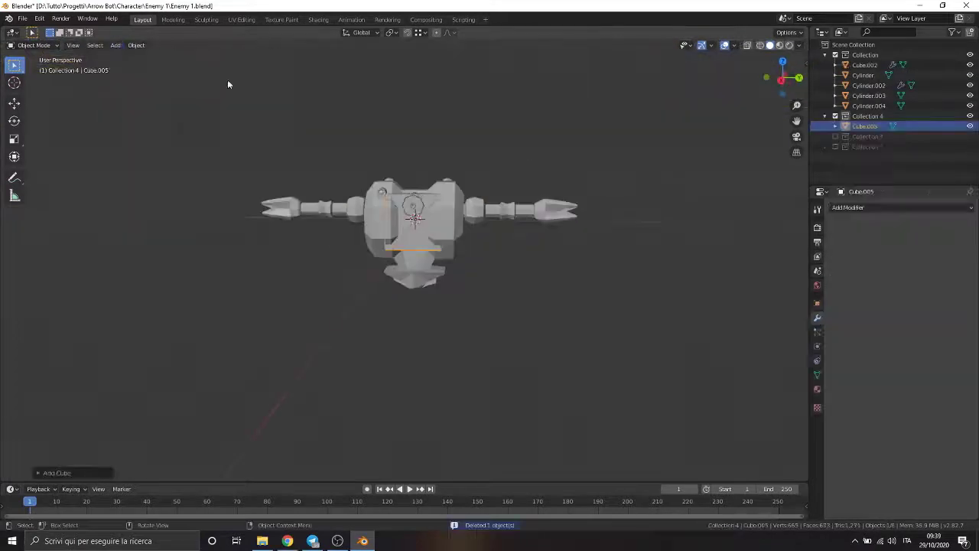
{"action": "scroll", "coordinate": [420, 214], "scroll_direction": "up", "scroll_amount": 3}
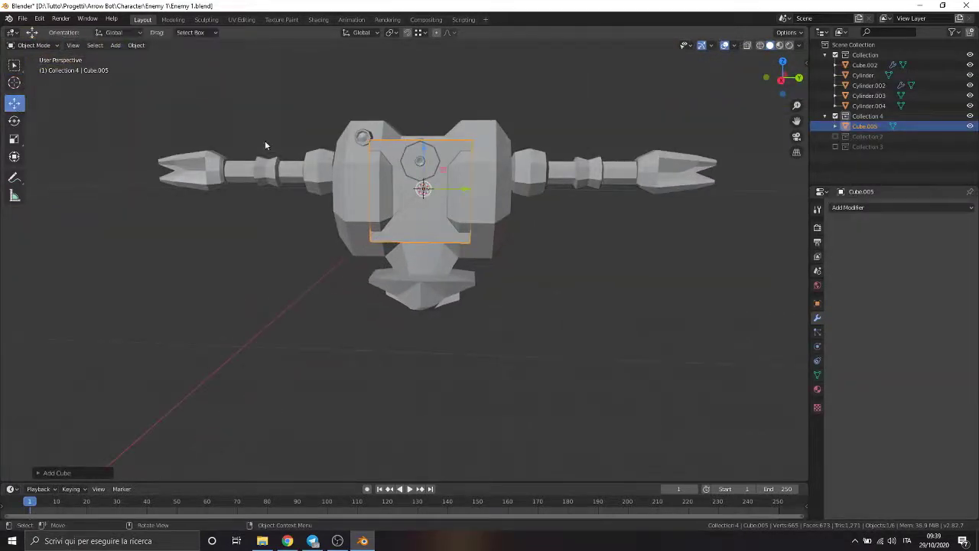
{"action": "left_click", "coordinate": [34, 46]}
{"action": "left_click", "coordinate": [30, 64]}
{"action": "left_click_drag", "start_coordinate": [426, 147], "coordinate": [429, 306]}
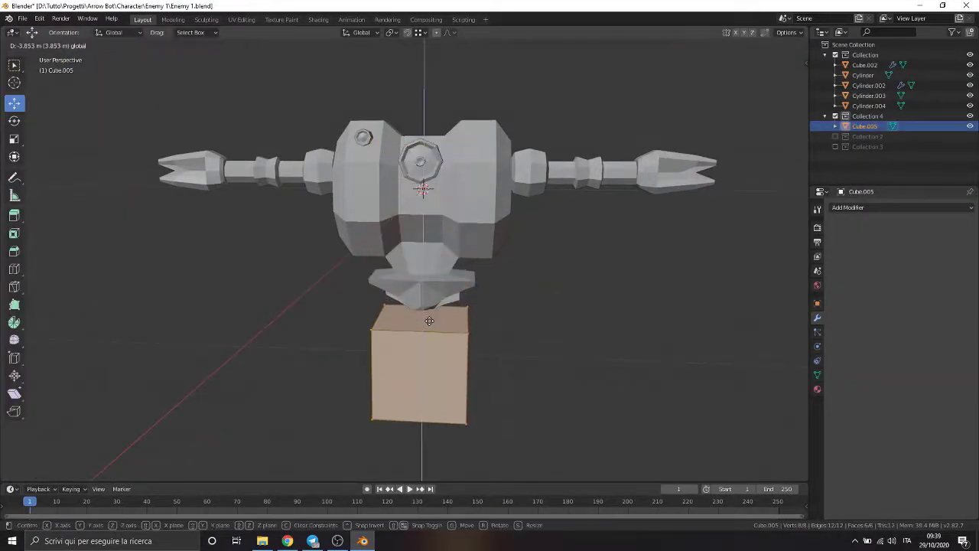
{"action": "scroll", "coordinate": [429, 306], "scroll_direction": "up", "scroll_amount": 3}
{"action": "middle_click_drag", "start_coordinate": [430, 306], "coordinate": [444, 153], "text": "shift"}
Scale the cube to about 0.12 and move it up to the bottom cone's tip
{"action": "left_click_drag", "start_coordinate": [446, 175], "coordinate": [446, 165]}
{"action": "key", "text": "s"}
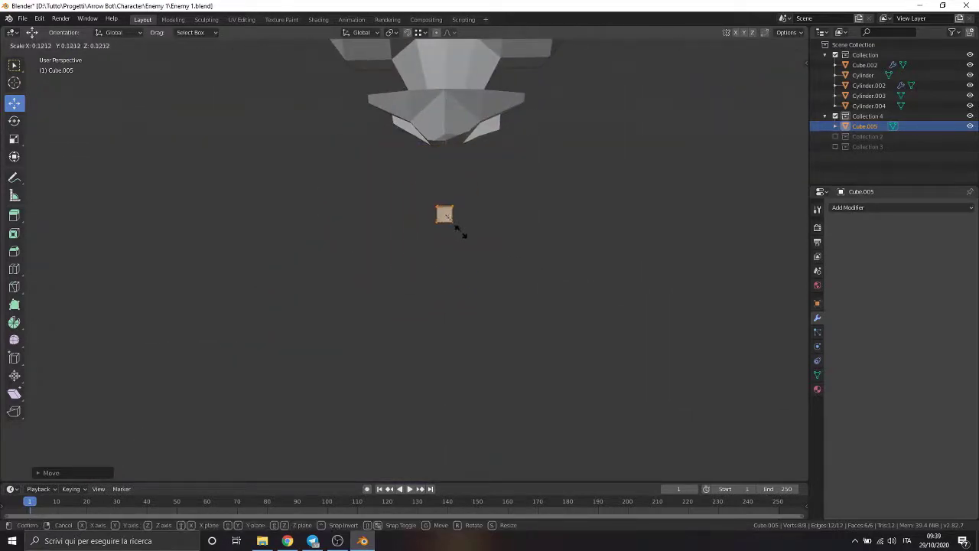
{"action": "left_click", "coordinate": [464, 234]}
{"action": "left_click_drag", "start_coordinate": [444, 176], "coordinate": [444, 122]}
{"action": "middle_click_drag", "start_coordinate": [445, 122], "coordinate": [453, 163]}
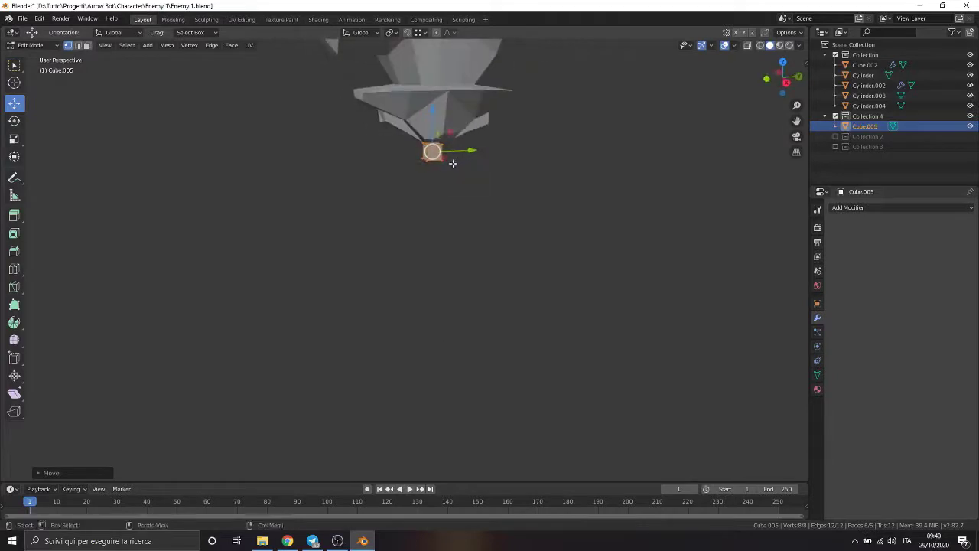
Add a particle system to Cylinder rendering Collection 4 cubes, and preview it in playback
{"action": "left_click", "coordinate": [817, 332]}
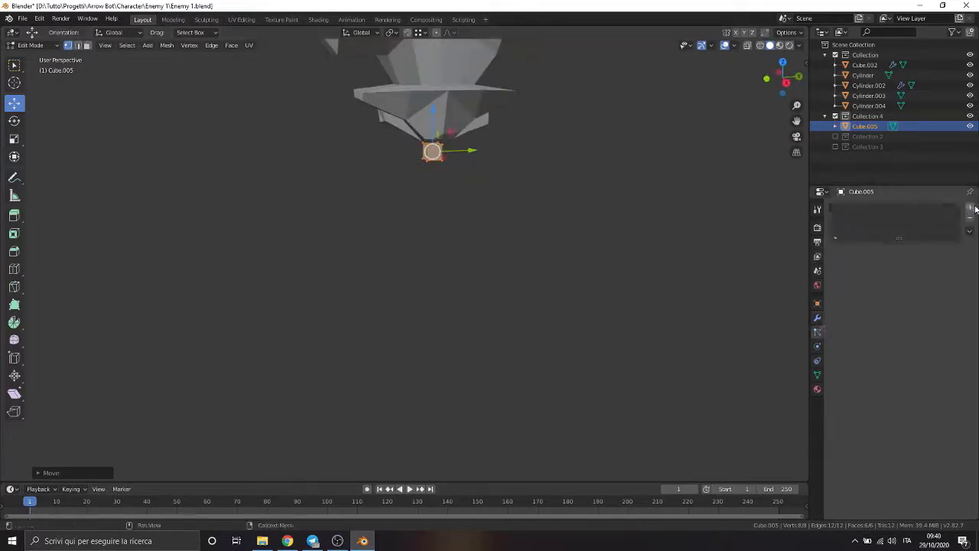
{"action": "left_click", "coordinate": [970, 209]}
{"action": "scroll", "coordinate": [415, 190], "scroll_direction": "down", "scroll_amount": 3}
{"action": "key", "text": "z"}
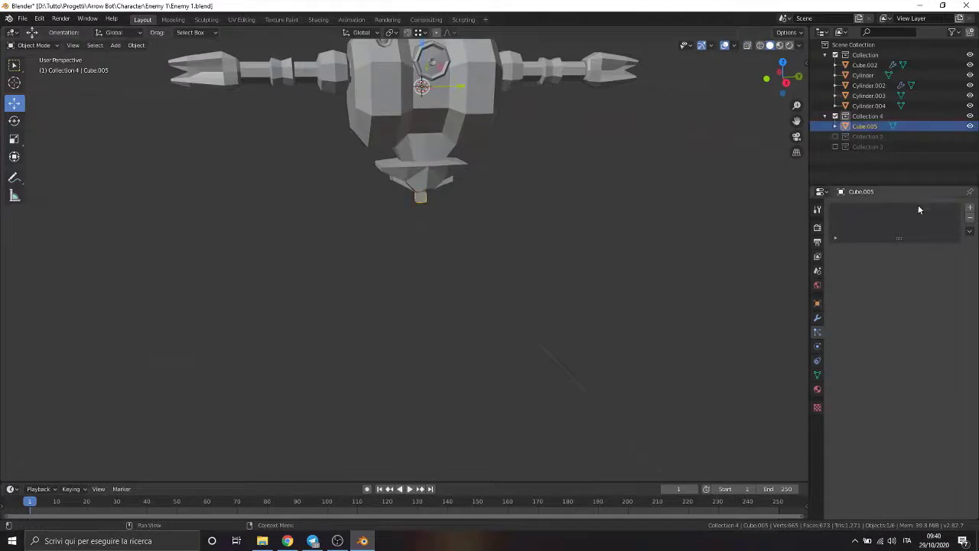
{"action": "left_click", "coordinate": [970, 208]}
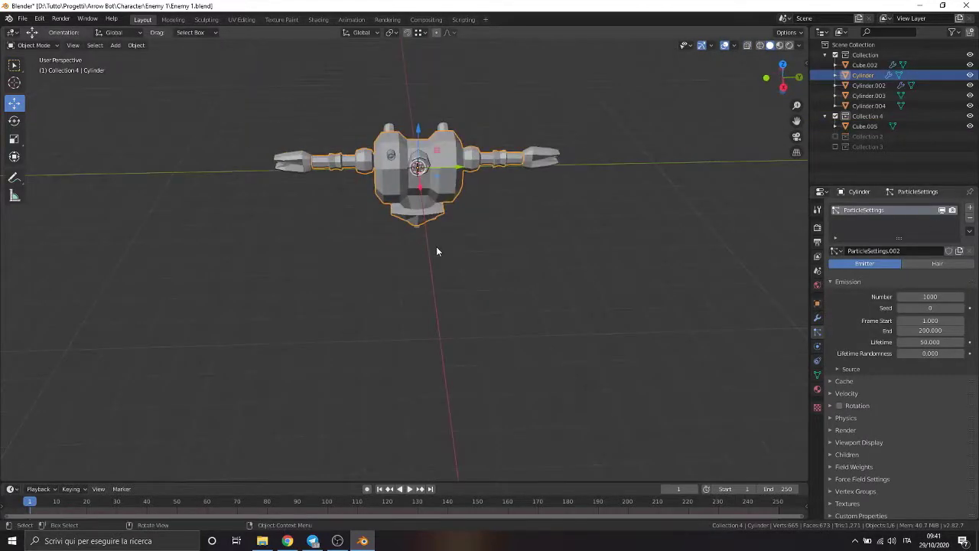
{"action": "key", "text": "space"}
{"action": "key", "text": "space"}
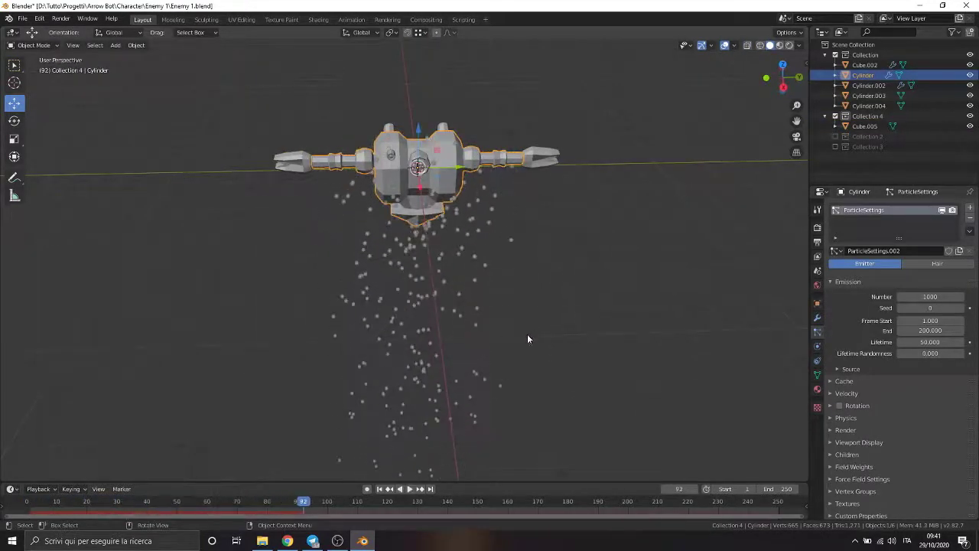
{"action": "middle_click_drag", "start_coordinate": [527, 334], "coordinate": [530, 304]}
{"action": "key", "text": "shift+Left"}
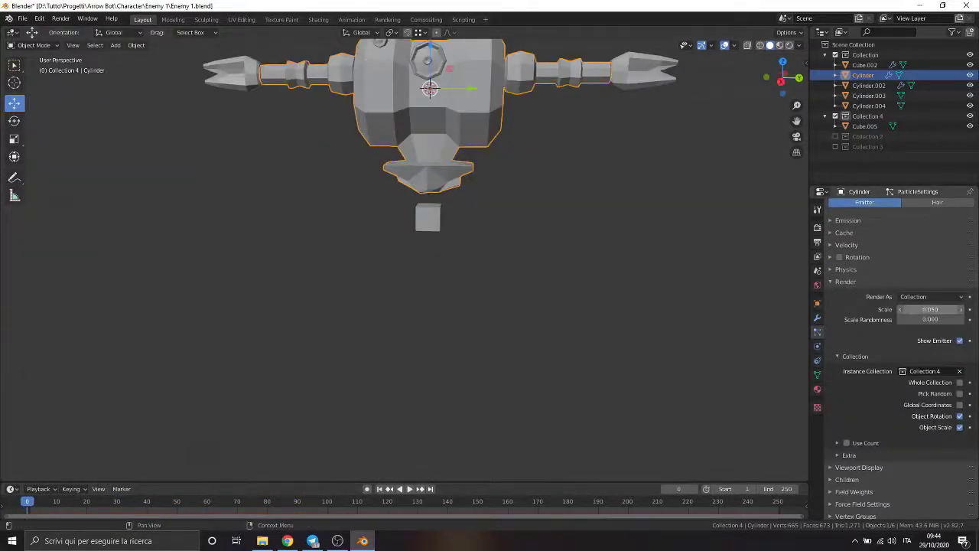
Shrink the cube particles' Scale and preview the smaller cubes in playback
{"action": "key", "text": "space"}
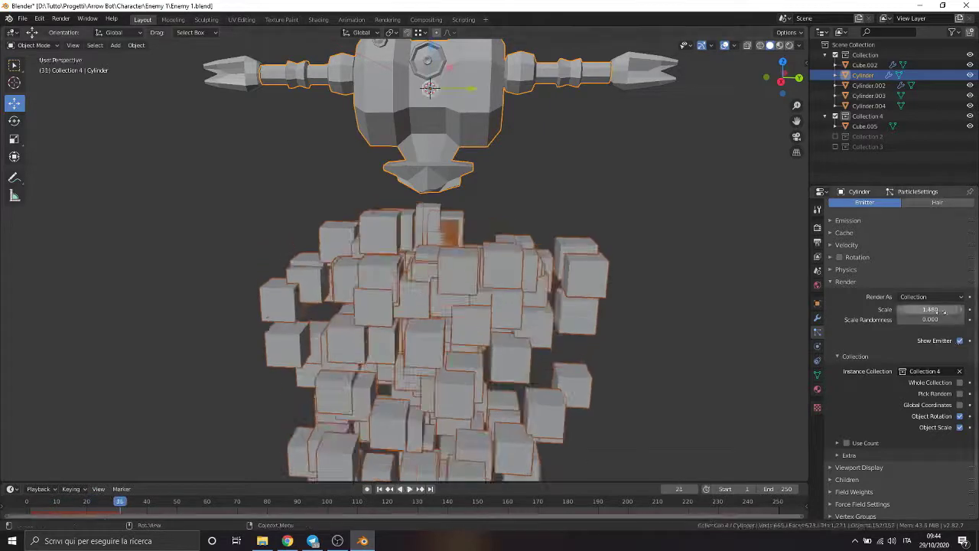
{"action": "mouse_move", "coordinate": [929, 309]}
{"action": "left_mouse_down"}
{"action": "mouse_move", "coordinate": [906, 309]}
{"action": "mouse_move", "coordinate": [927, 309]}
{"action": "left_mouse_up"}
{"action": "type", "text": "0.2"}
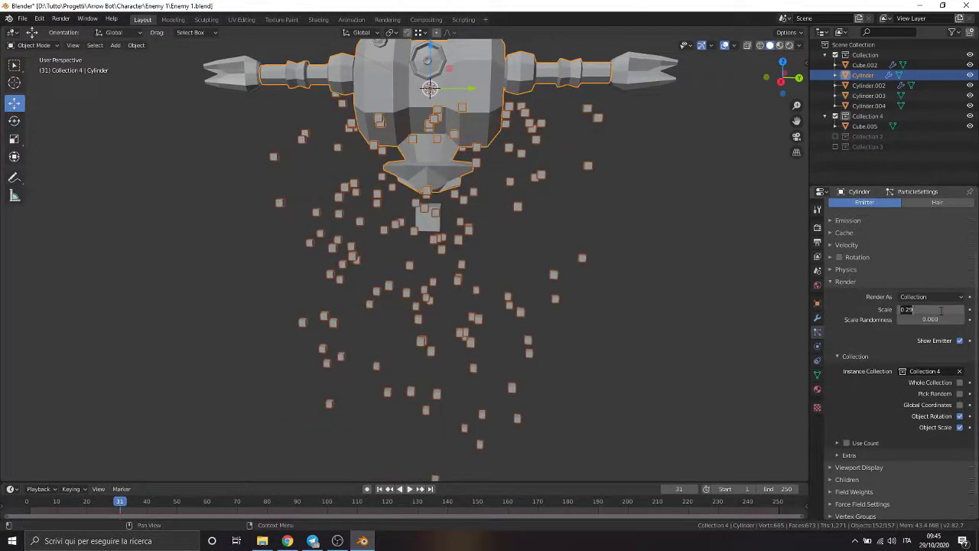
{"action": "key", "text": "Return"}
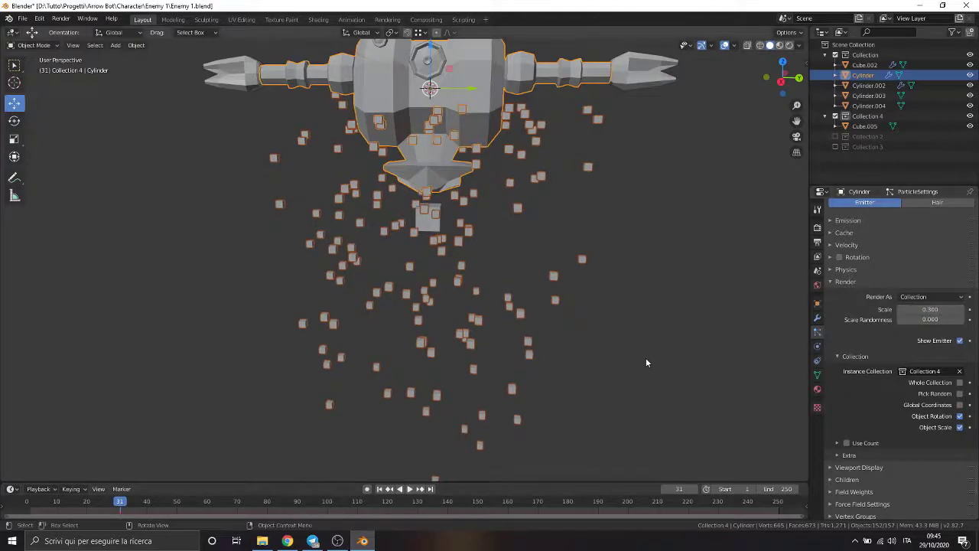
{"action": "key", "text": "space"}
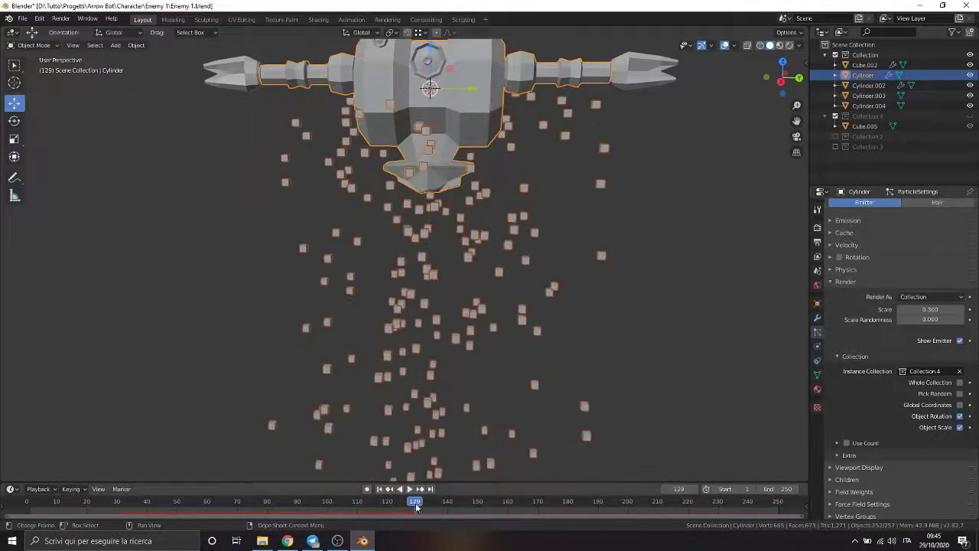
{"action": "key", "text": "shift+Left"}
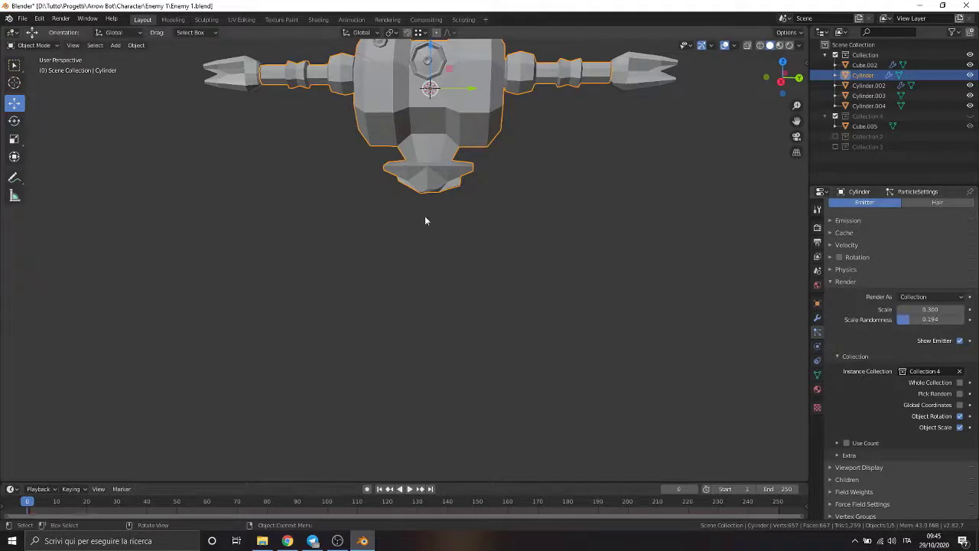
Set Scale Randomness to 0.522 with Scale at 0.4, previewing the varied cube sizes
{"action": "key", "text": "space"}
{"action": "mouse_move", "coordinate": [929, 319]}
{"action": "left_mouse_down"}
{"action": "mouse_move", "coordinate": [952, 319]}
{"action": "mouse_move", "coordinate": [914, 319]}
{"action": "left_mouse_up"}
{"action": "type", "text": "0.4"}
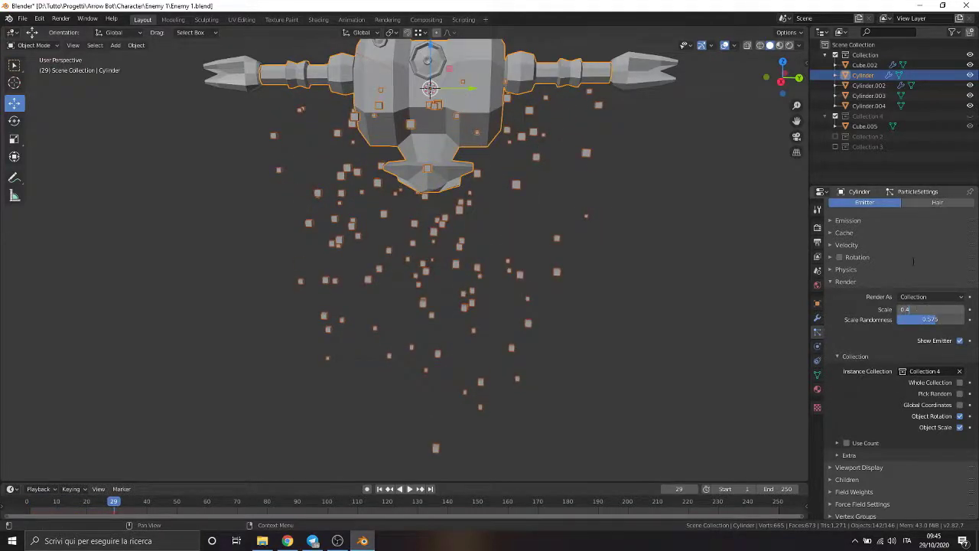
{"action": "key", "text": "Return"}
{"action": "key", "text": "space"}
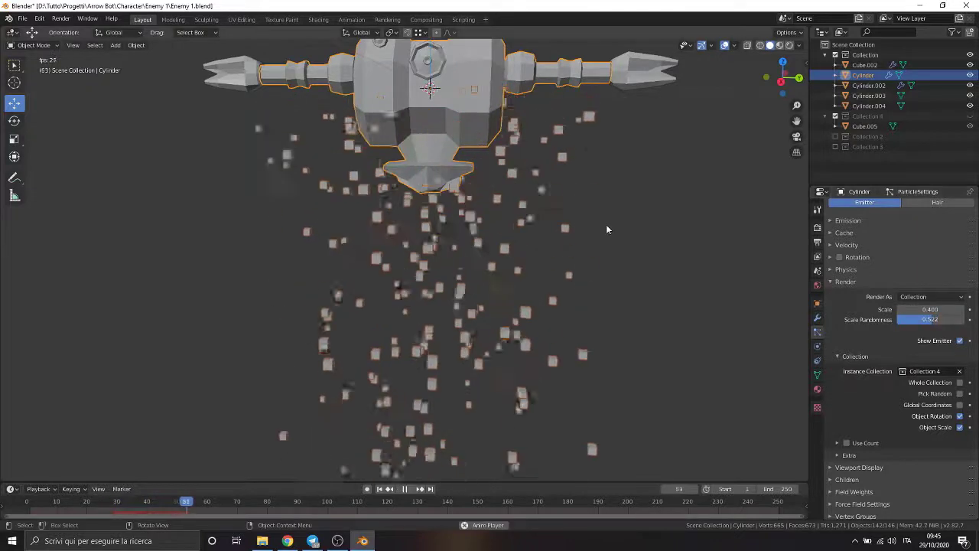
{"action": "key", "text": "Escape"}
{"action": "scroll", "coordinate": [895, 273], "scroll_direction": "up", "scroll_amount": 1}
Open the Emission settings and change the particle Seed to 37, previewing playback
{"action": "scroll", "coordinate": [857, 321], "scroll_direction": "up", "scroll_amount": 2}
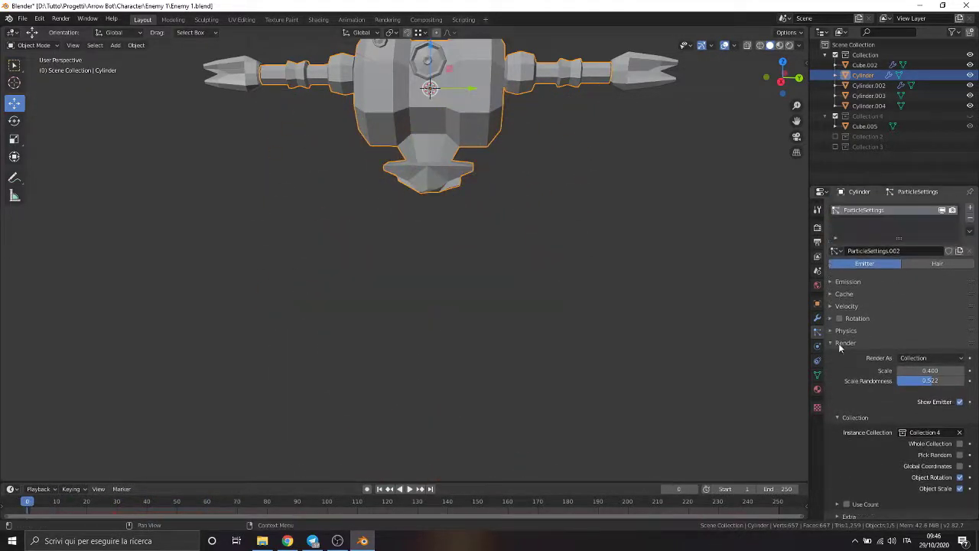
{"action": "left_click", "coordinate": [843, 342]}
{"action": "left_click", "coordinate": [847, 282]}
{"action": "key", "text": "space"}
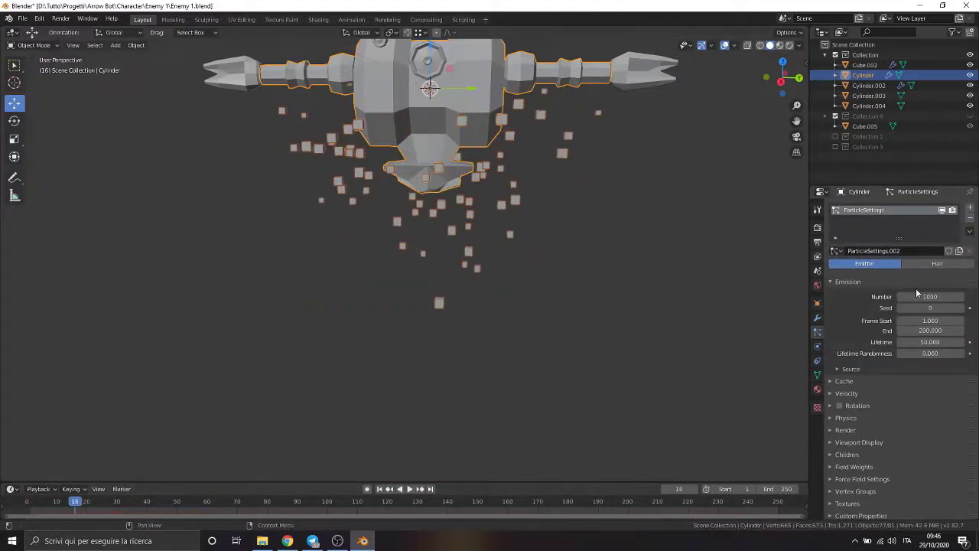
{"action": "key", "text": "Escape"}
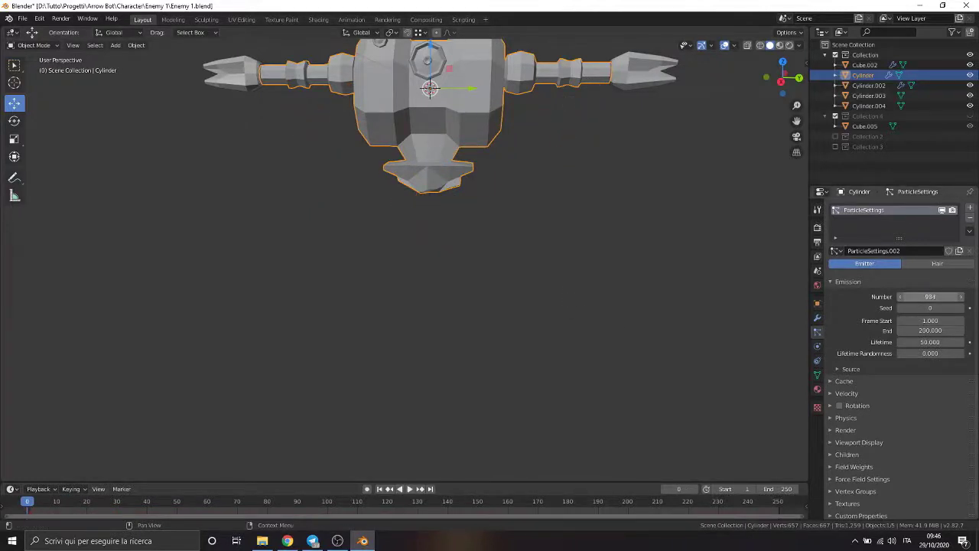
{"action": "key", "text": "space"}
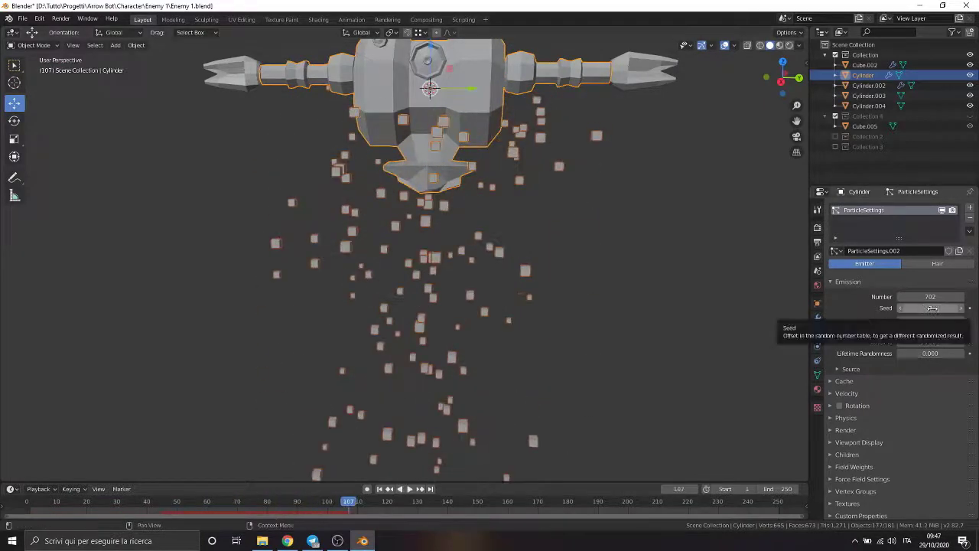
{"action": "left_click_drag", "start_coordinate": [932, 308], "coordinate": [529, 305]}
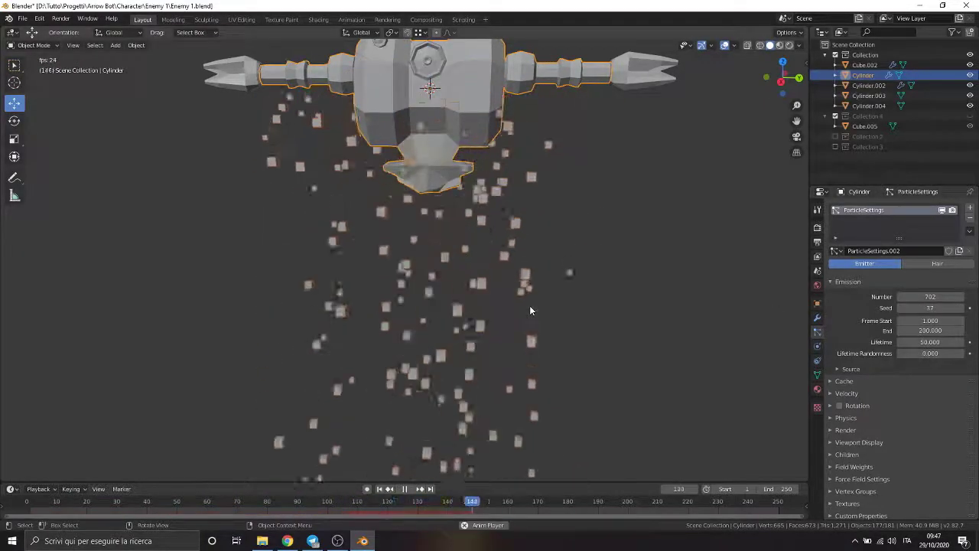
{"action": "key", "text": "space"}
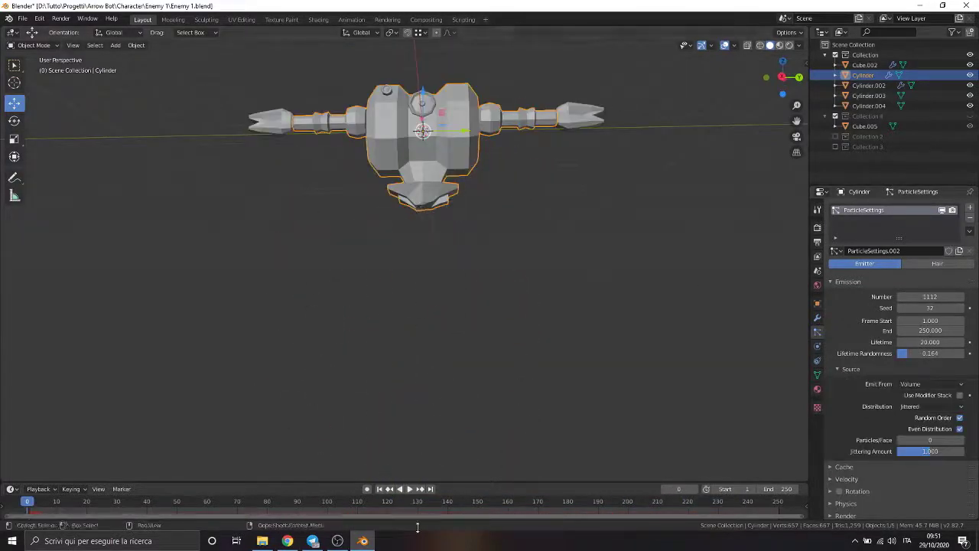
Save the file and delete the particle system from the robot body
{"action": "key", "text": "ctrl+s"}
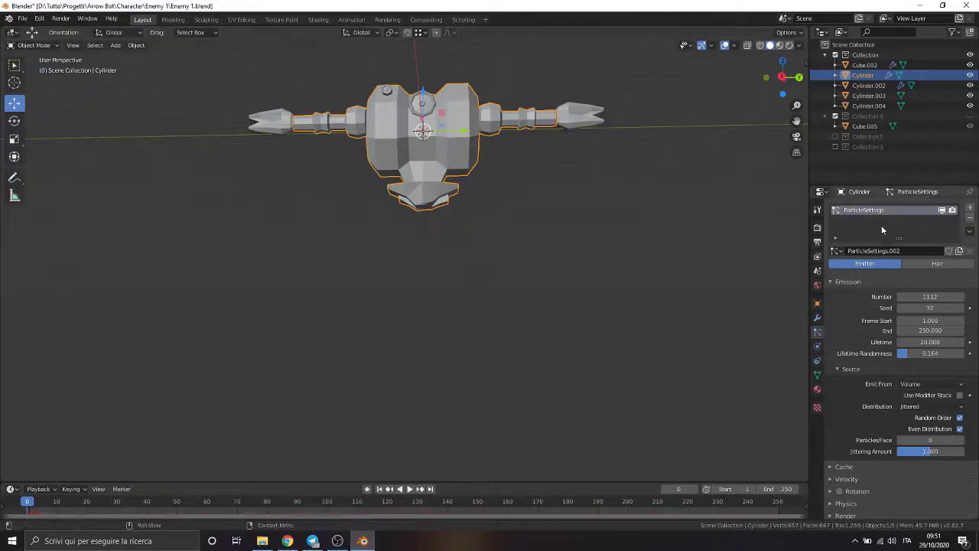
{"action": "left_click", "coordinate": [971, 217]}
{"action": "mouse_move", "coordinate": [475, 199]}
{"action": "middle_mouse_down"}
{"action": "mouse_move", "coordinate": [471, 163]}
{"action": "mouse_move", "coordinate": [469, 191]}
{"action": "middle_mouse_up"}
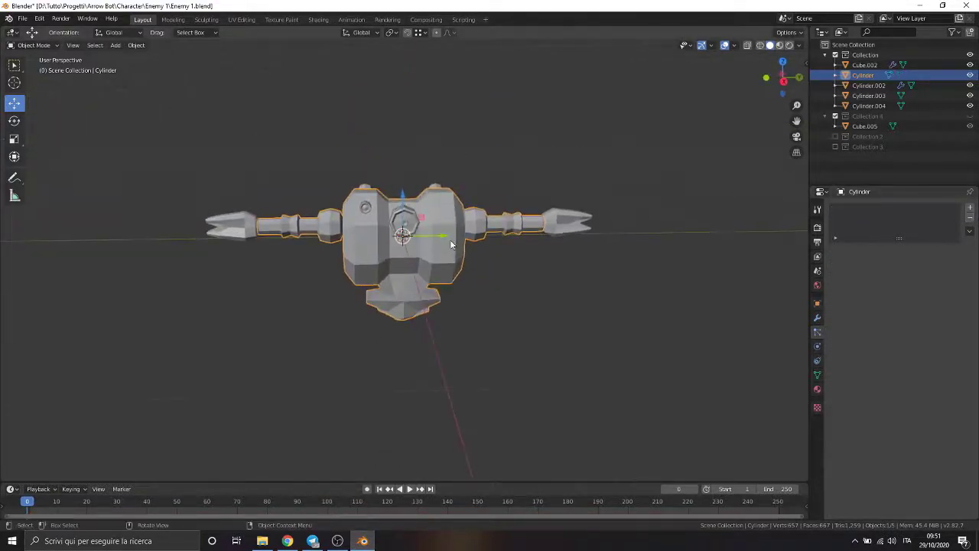
Add a new Plane to the scene
{"action": "scroll", "coordinate": [468, 192], "scroll_direction": "up", "scroll_amount": 4}
{"action": "scroll", "coordinate": [468, 191], "scroll_direction": "up", "scroll_amount": 2}
{"action": "left_click", "coordinate": [34, 46]}
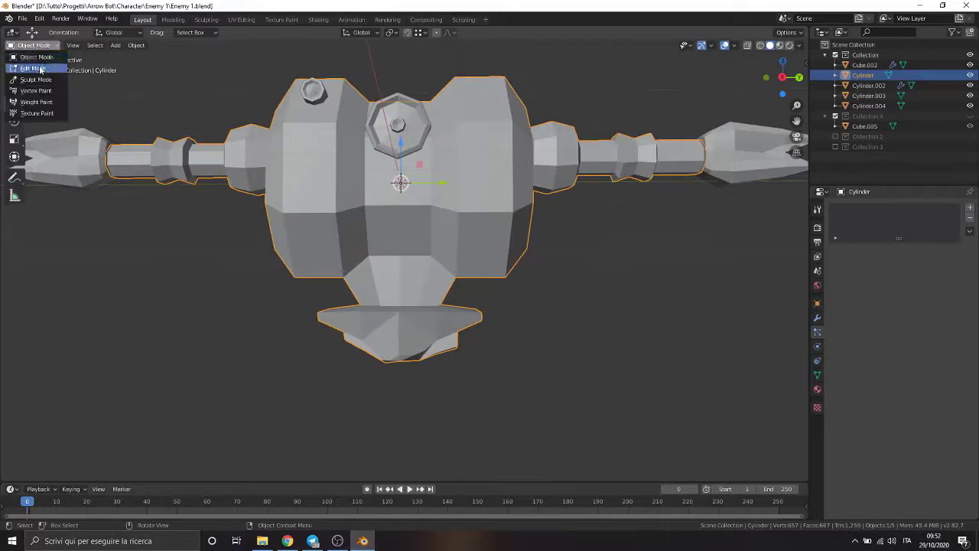
{"action": "mouse_move", "coordinate": [95, 45]}
{"action": "left_click", "coordinate": [116, 45]}
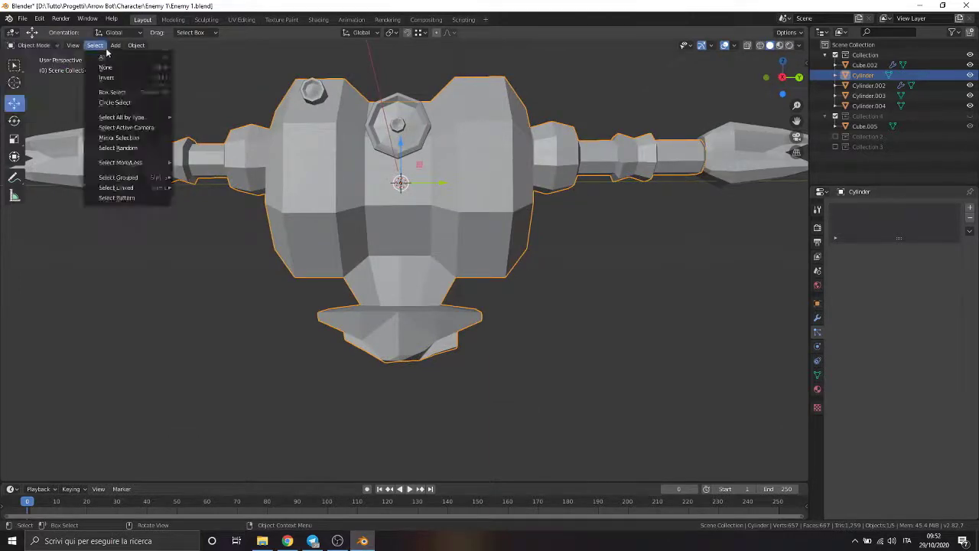
{"action": "left_click", "coordinate": [221, 59]}
{"action": "middle_click_drag", "start_coordinate": [229, 89], "coordinate": [515, 403]}
In Edit Mode, view the plane from Top Orthographic with X-ray enabled
{"action": "left_click", "coordinate": [34, 45]}
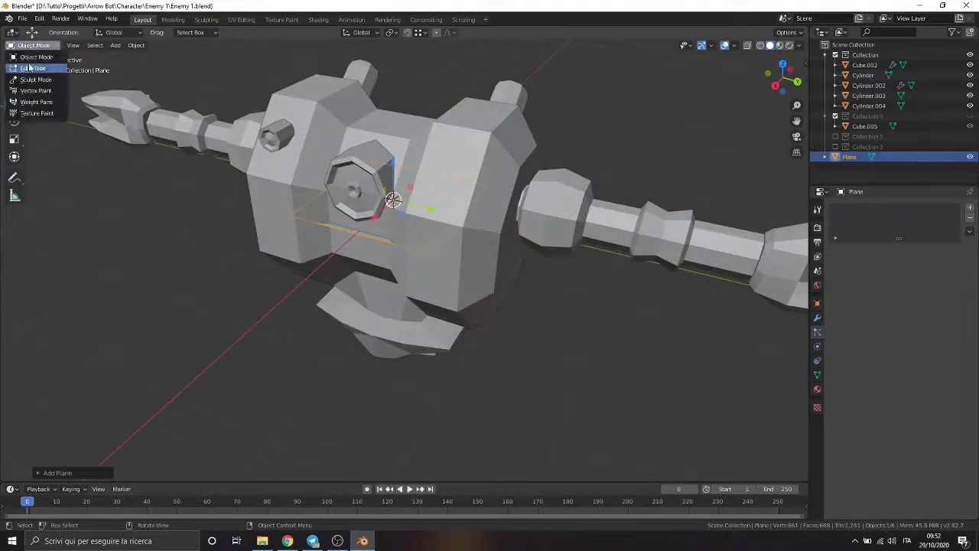
{"action": "left_click", "coordinate": [38, 59]}
{"action": "key", "text": "s"}
{"action": "left_click", "coordinate": [442, 188]}
{"action": "left_click", "coordinate": [783, 63]}
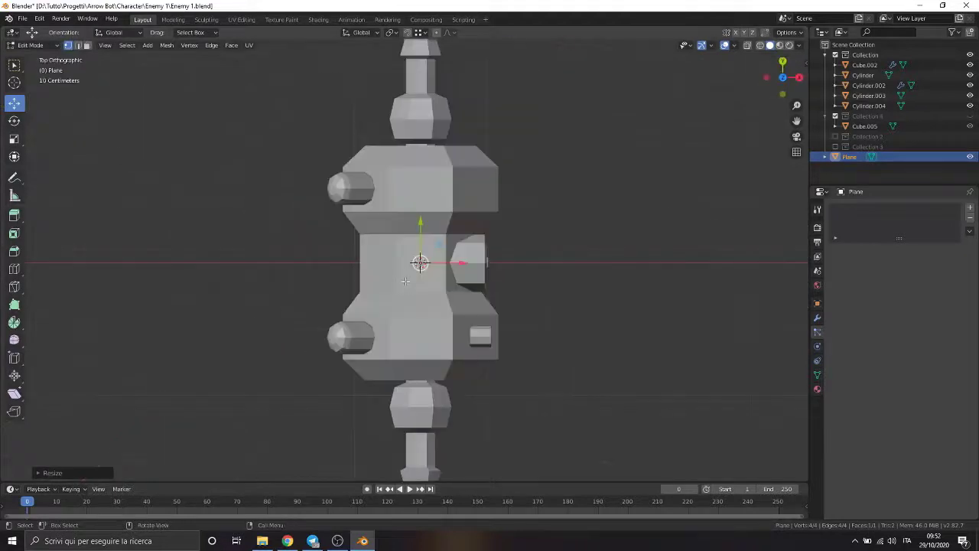
{"action": "key", "text": "alt+z"}
Scale the plane into a narrow rectangle matching the robot body's centre width
{"action": "left_click", "coordinate": [90, 46]}
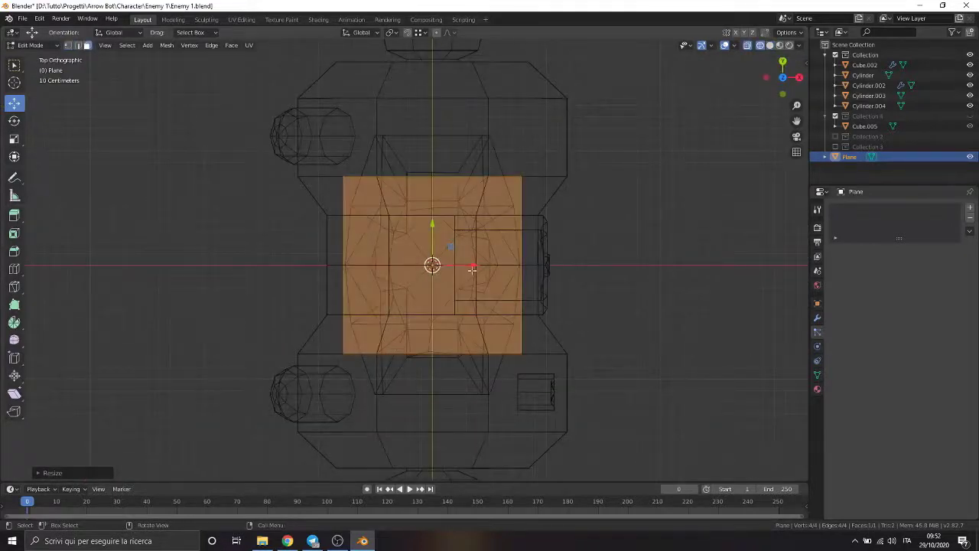
{"action": "left_click", "coordinate": [14, 139]}
{"action": "left_click_drag", "start_coordinate": [471, 267], "coordinate": [453, 266]}
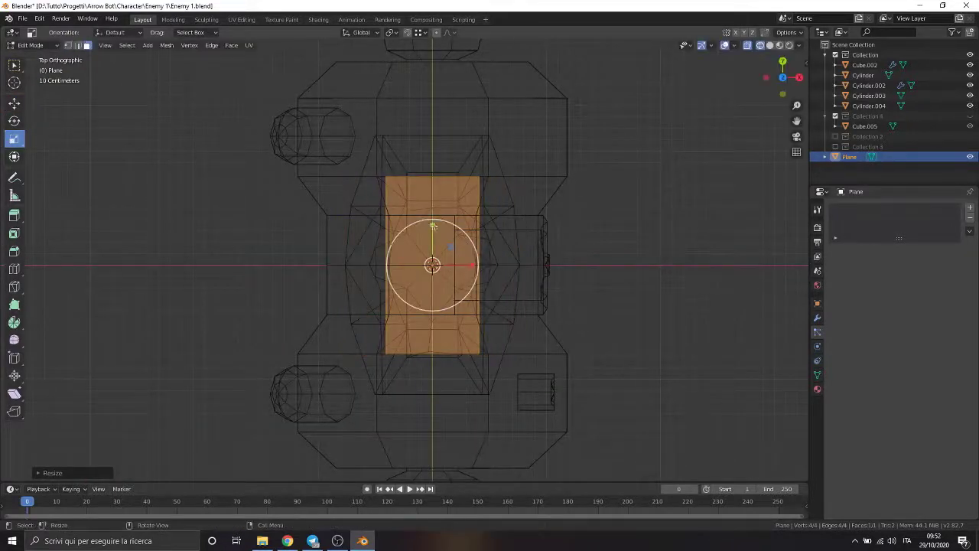
{"action": "left_click_drag", "start_coordinate": [433, 221], "coordinate": [433, 205]}
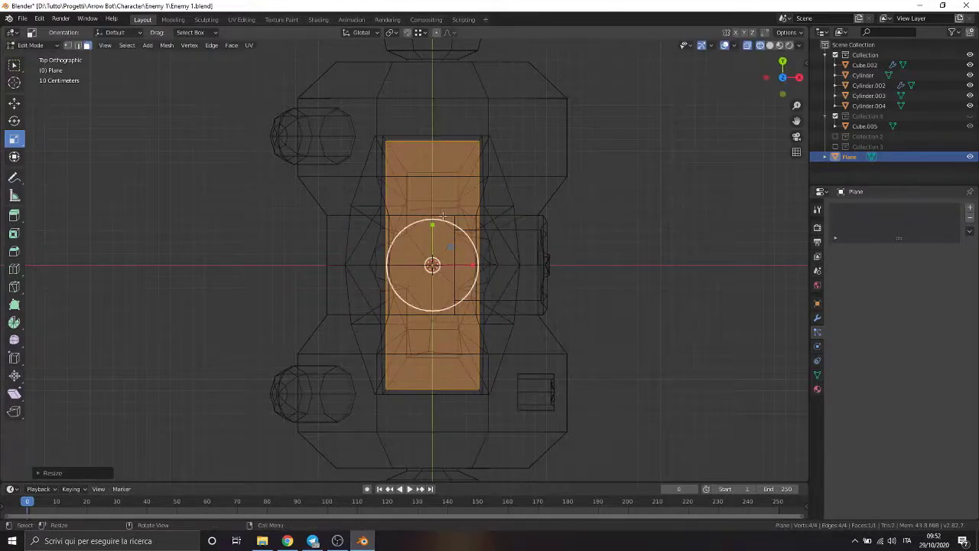
{"action": "left_click_drag", "start_coordinate": [433, 223], "coordinate": [432, 229]}
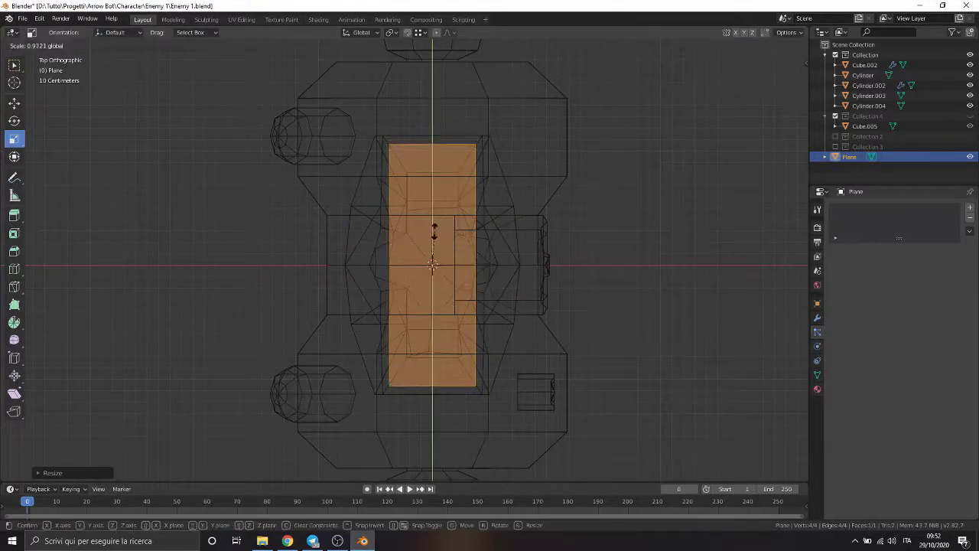
{"action": "key", "text": "Tab"}
{"action": "middle_click_drag", "start_coordinate": [433, 229], "coordinate": [788, 89]}
In a side view, lower the flattened plane along Z beneath the robot's base
{"action": "left_click", "coordinate": [781, 88]}
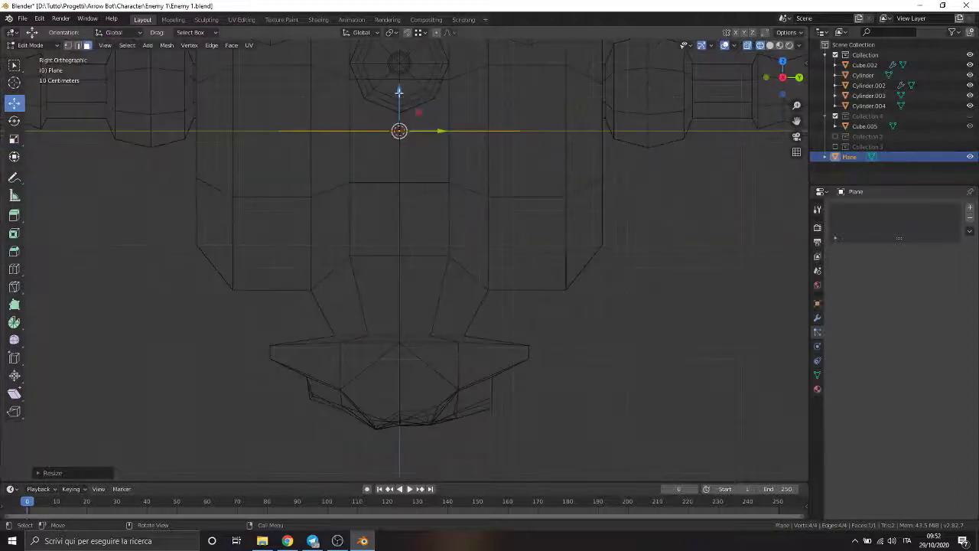
{"action": "left_click_drag", "start_coordinate": [400, 94], "coordinate": [395, 329]}
{"action": "scroll", "coordinate": [417, 191], "scroll_direction": "up", "scroll_amount": 3}
{"action": "left_click_drag", "start_coordinate": [417, 191], "coordinate": [417, 235]}
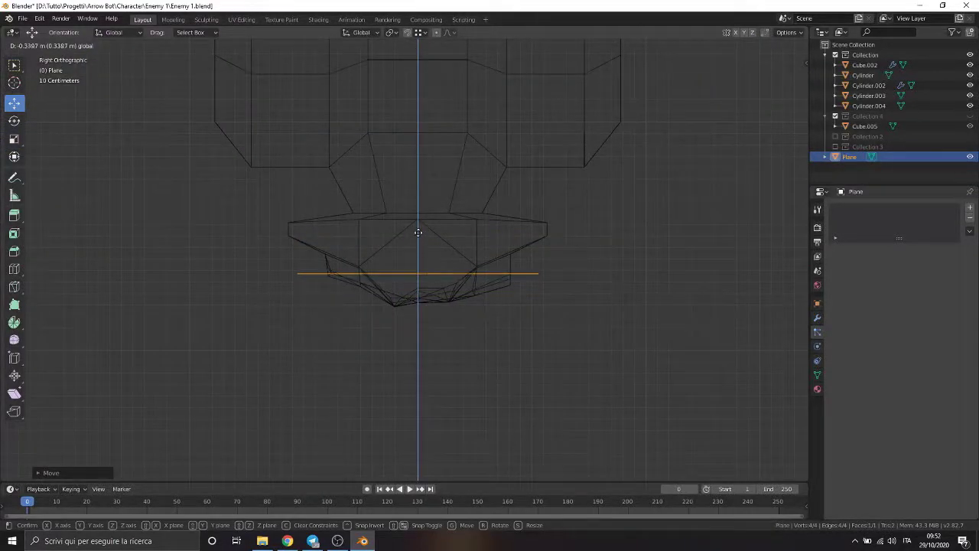
{"action": "left_click", "coordinate": [417, 232]}
Narrow the plane along the X axis
{"action": "left_click", "coordinate": [14, 140]}
{"action": "scroll", "coordinate": [424, 280], "scroll_direction": "up", "scroll_amount": 2}
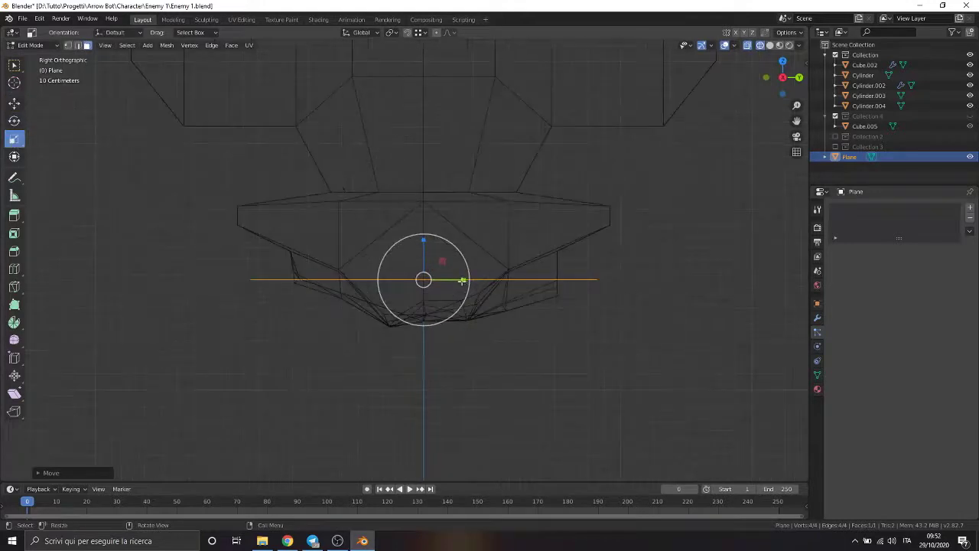
{"action": "left_click_drag", "start_coordinate": [440, 280], "coordinate": [485, 283]}
{"action": "middle_click_drag", "start_coordinate": [485, 283], "coordinate": [516, 300]}
{"action": "key", "text": "s"}
{"action": "key", "text": "x"}
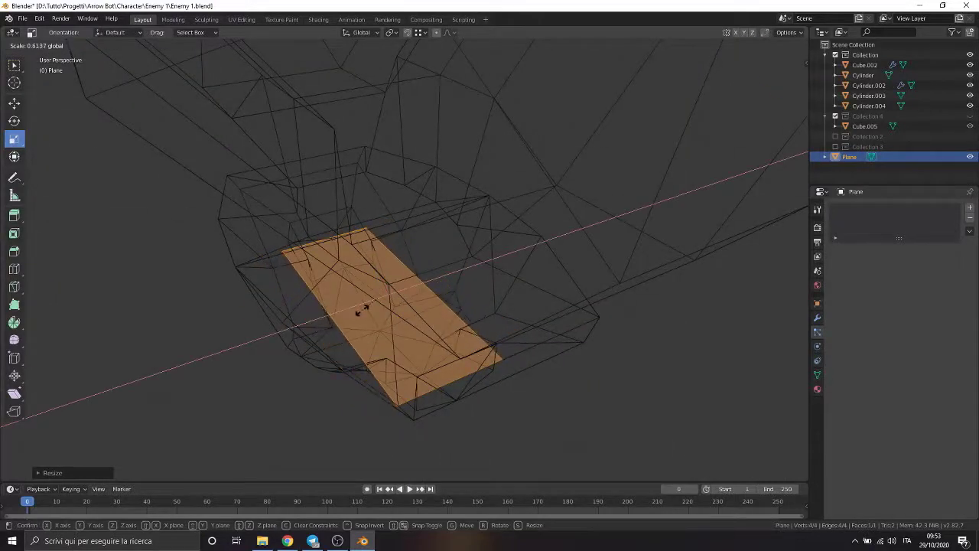
{"action": "left_click", "coordinate": [360, 309]}
Switch to solid shading and narrow the plane further along X
{"action": "middle_click_drag", "start_coordinate": [361, 309], "coordinate": [427, 289]}
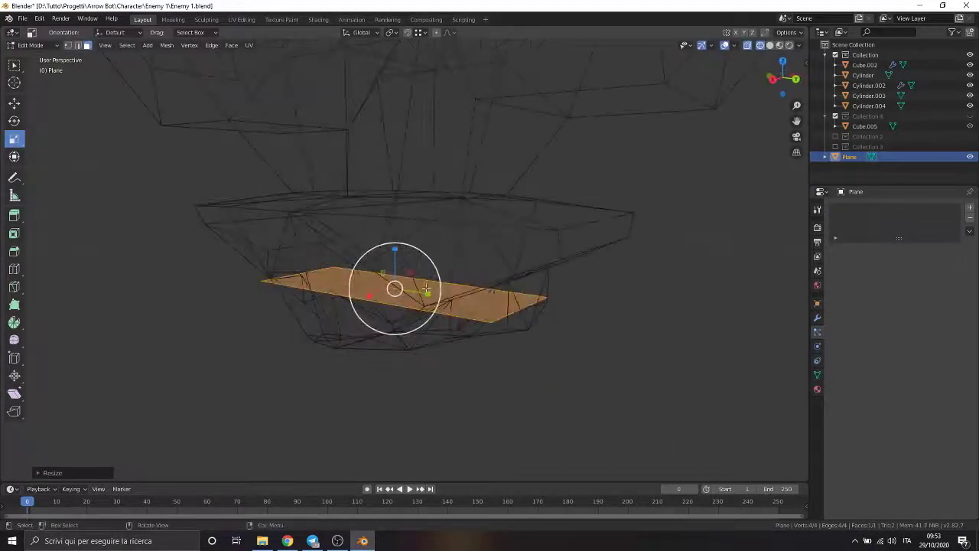
{"action": "key", "text": "z"}
{"action": "left_click", "coordinate": [566, 285]}
{"action": "mouse_move", "coordinate": [566, 284]}
{"action": "middle_mouse_down"}
{"action": "mouse_move", "coordinate": [725, 310]}
{"action": "mouse_move", "coordinate": [474, 284]}
{"action": "mouse_move", "coordinate": [487, 313]}
{"action": "middle_mouse_up"}
{"action": "key", "text": "s"}
{"action": "key", "text": "x"}
{"action": "left_click", "coordinate": [474, 284]}
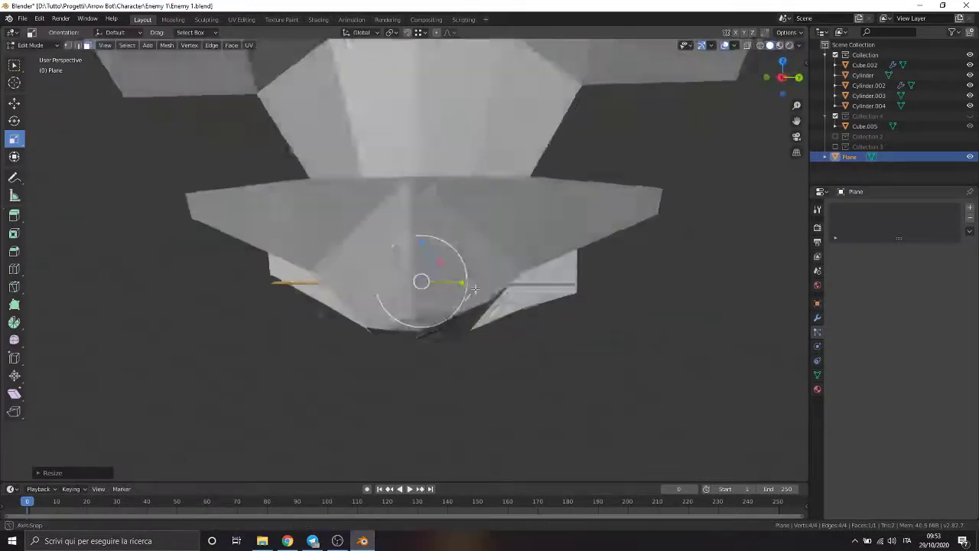
Move the plane up along Z so it sits inside the bottom cone
{"action": "left_click", "coordinate": [14, 103]}
{"action": "key", "text": "g"}
{"action": "key", "text": "z"}
{"action": "left_click", "coordinate": [421, 153]}
{"action": "middle_click_drag", "start_coordinate": [421, 153], "coordinate": [417, 39]}
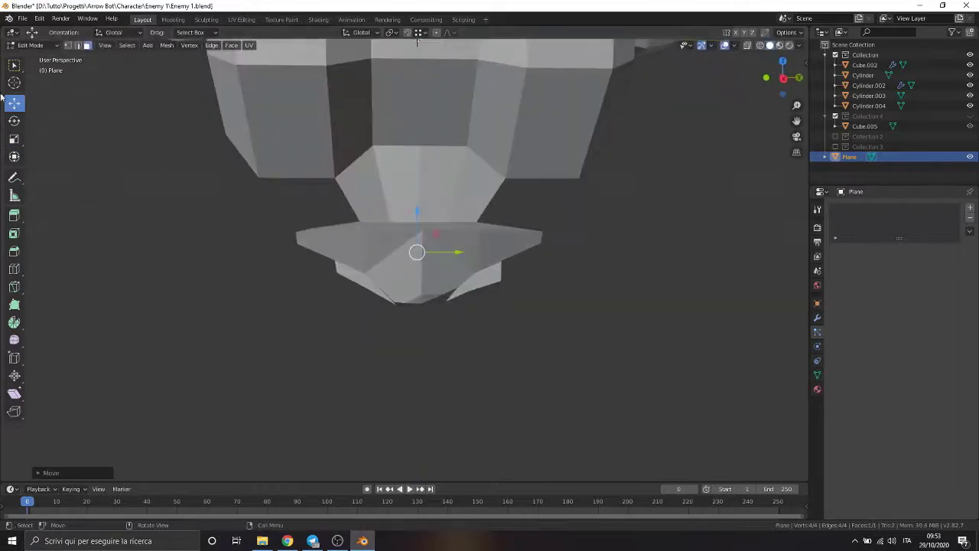
Back in Object Mode, add a new particle system (ParticleSettings.003, 1000 particles) to the plane
{"action": "left_click", "coordinate": [31, 45]}
{"action": "left_click", "coordinate": [38, 60]}
{"action": "left_click", "coordinate": [970, 208]}
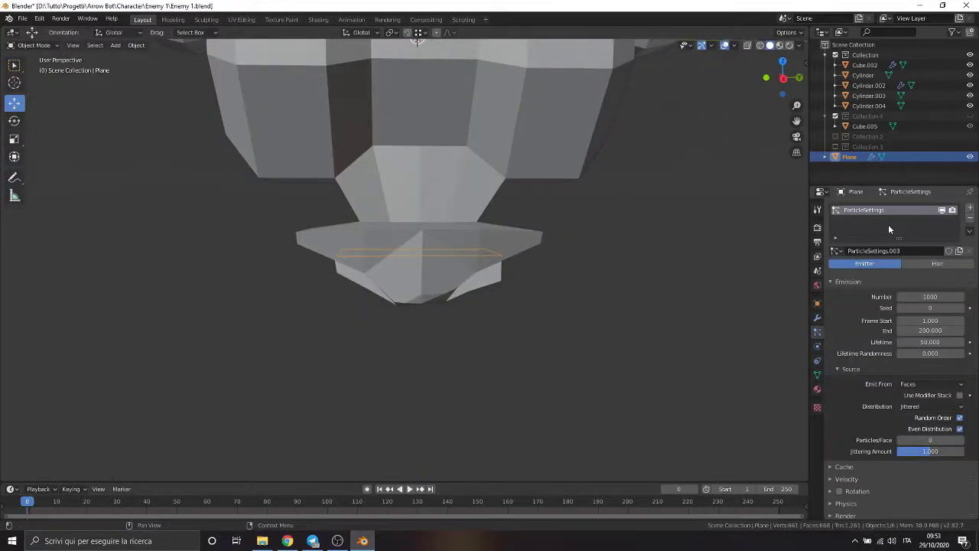
In the particle Render panel, set Render As to Collection
{"action": "scroll", "coordinate": [849, 404], "scroll_direction": "down", "scroll_amount": 3}
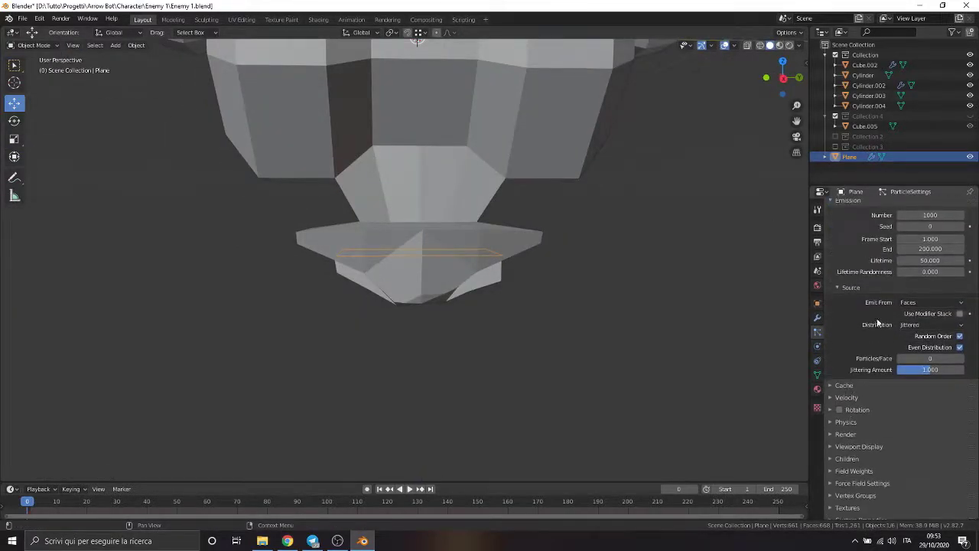
{"action": "left_click", "coordinate": [830, 434]}
{"action": "left_click", "coordinate": [920, 448]}
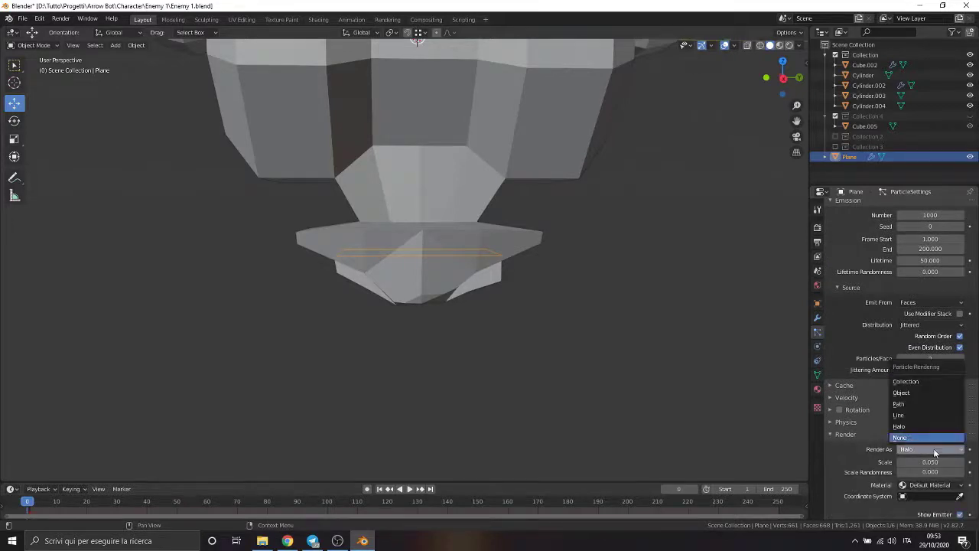
{"action": "left_click", "coordinate": [933, 449]}
{"action": "scroll", "coordinate": [931, 448], "scroll_direction": "down", "scroll_amount": 2}
{"action": "scroll", "coordinate": [931, 452], "scroll_direction": "down", "scroll_amount": 2}
{"action": "left_click", "coordinate": [930, 367]}
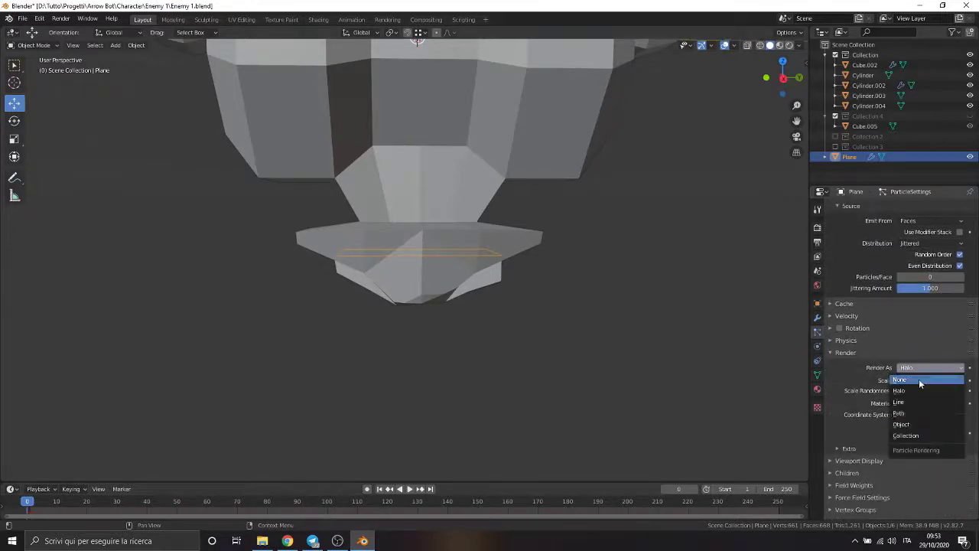
{"action": "left_click", "coordinate": [916, 435]}
Choose Collection 4 as the particle Instance Collection
{"action": "left_click", "coordinate": [931, 442]}
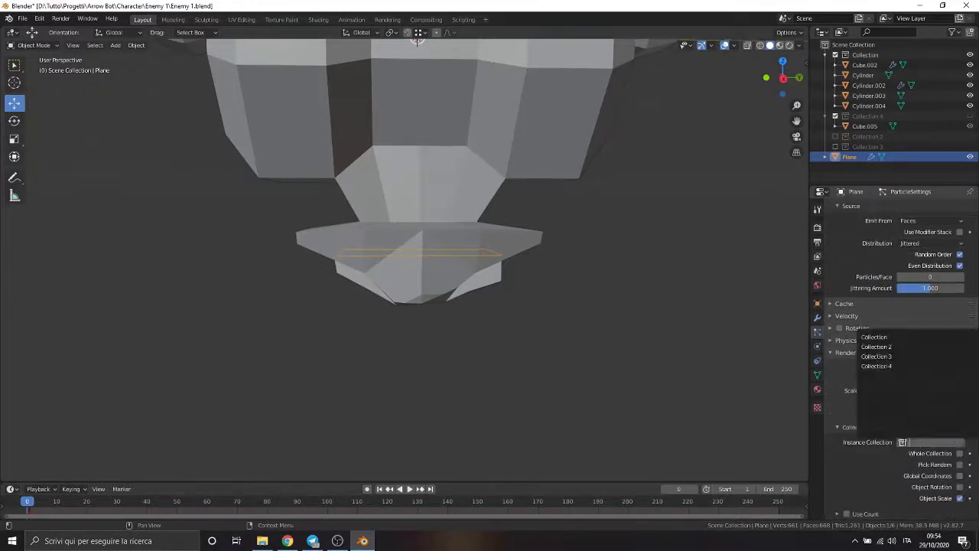
{"action": "left_click", "coordinate": [879, 367]}
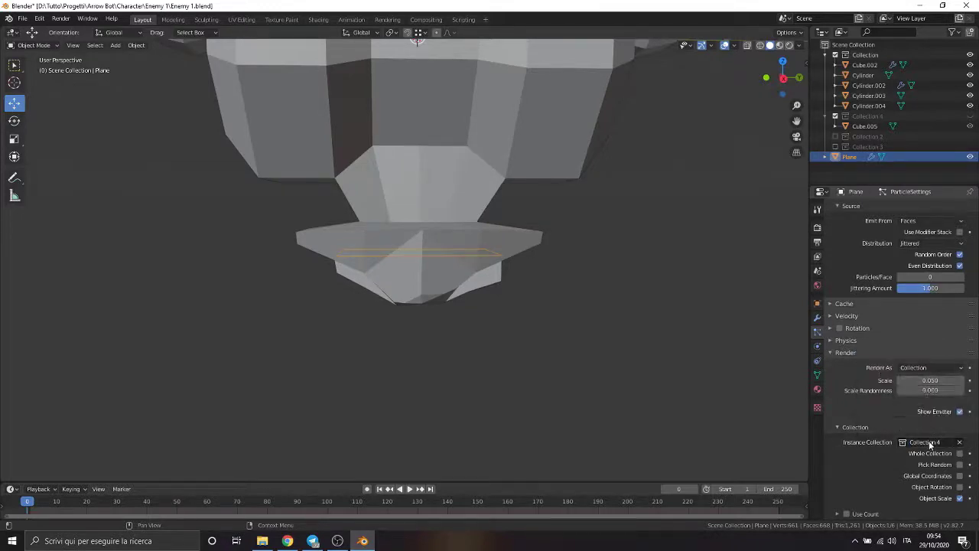
{"action": "scroll", "coordinate": [929, 441], "scroll_direction": "up", "scroll_amount": 1}
{"action": "scroll", "coordinate": [929, 440], "scroll_direction": "up", "scroll_amount": 2}
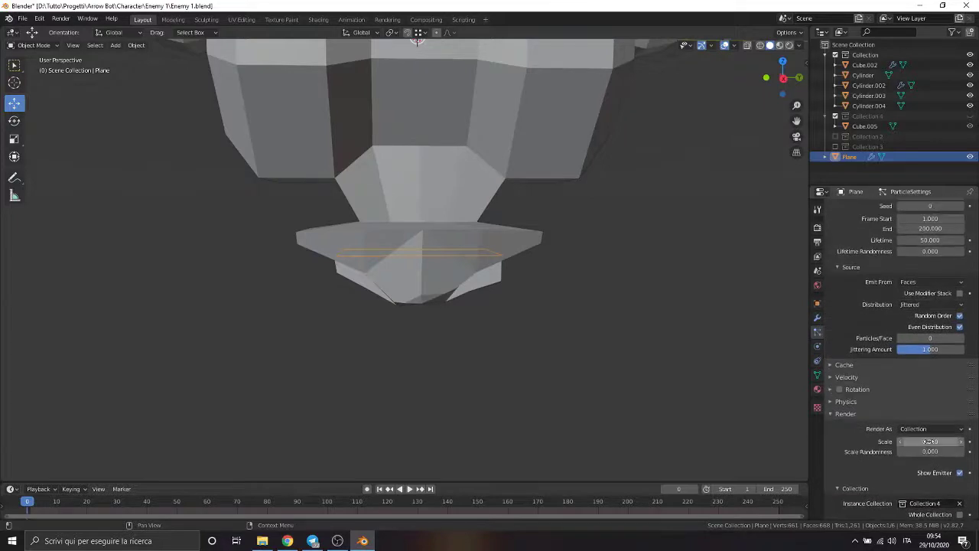
{"action": "scroll", "coordinate": [516, 323], "scroll_direction": "down", "scroll_amount": 5}
{"action": "scroll", "coordinate": [476, 268], "scroll_direction": "up", "scroll_amount": 3}
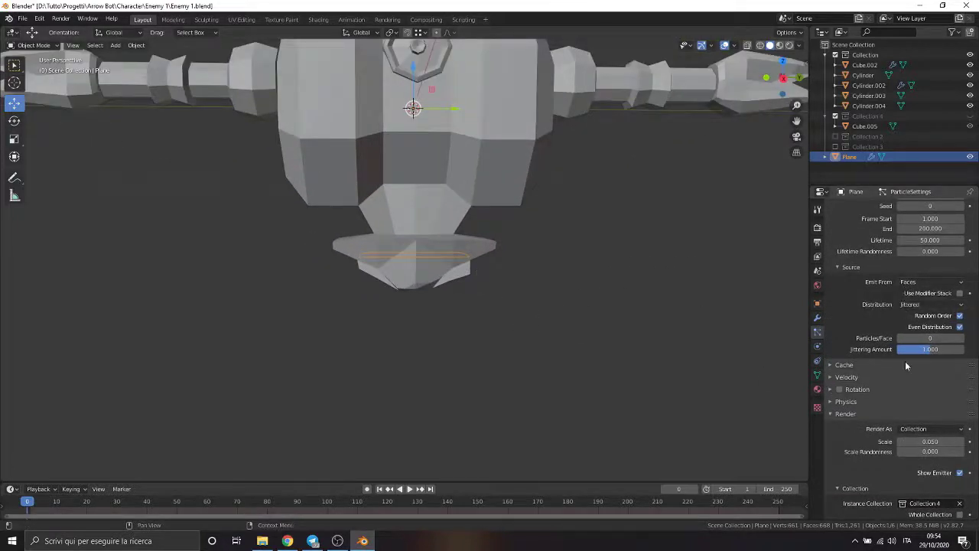
{"action": "scroll", "coordinate": [434, 271], "scroll_direction": "down", "scroll_amount": 4}
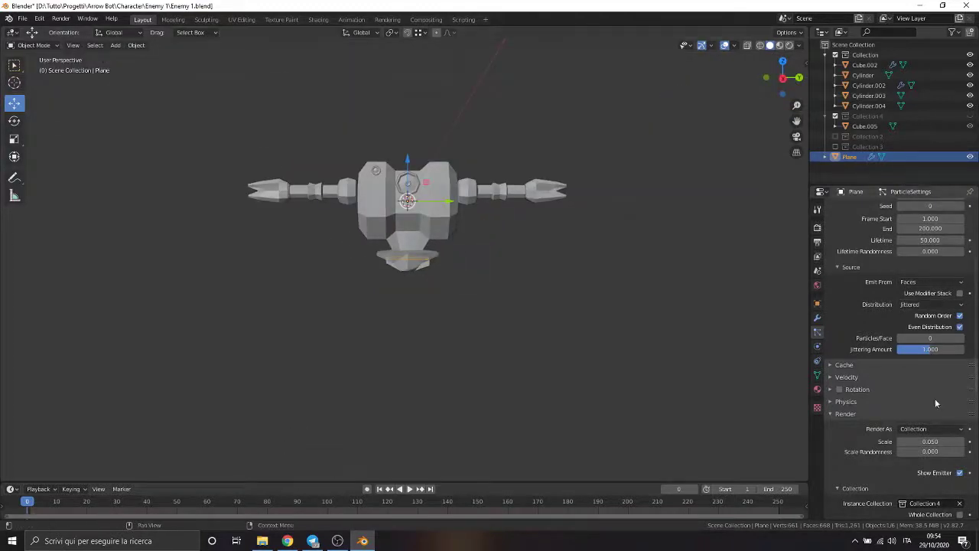
{"action": "left_click", "coordinate": [832, 414]}
{"action": "left_click", "coordinate": [832, 428]}
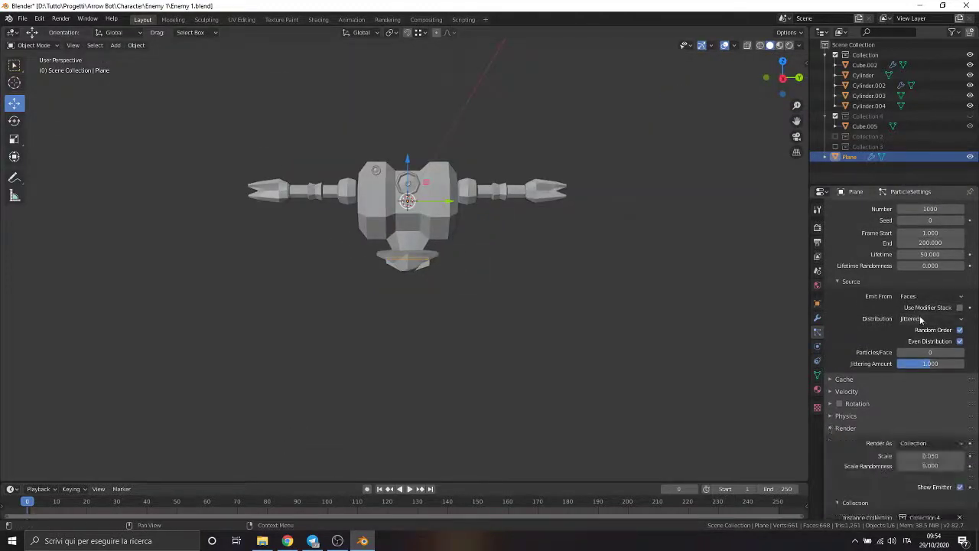
Play the animation and set particle scale to 0.300 with 0.600 randomness
{"action": "key", "text": "space"}
{"action": "scroll", "coordinate": [404, 288], "scroll_direction": "up", "scroll_amount": 5}
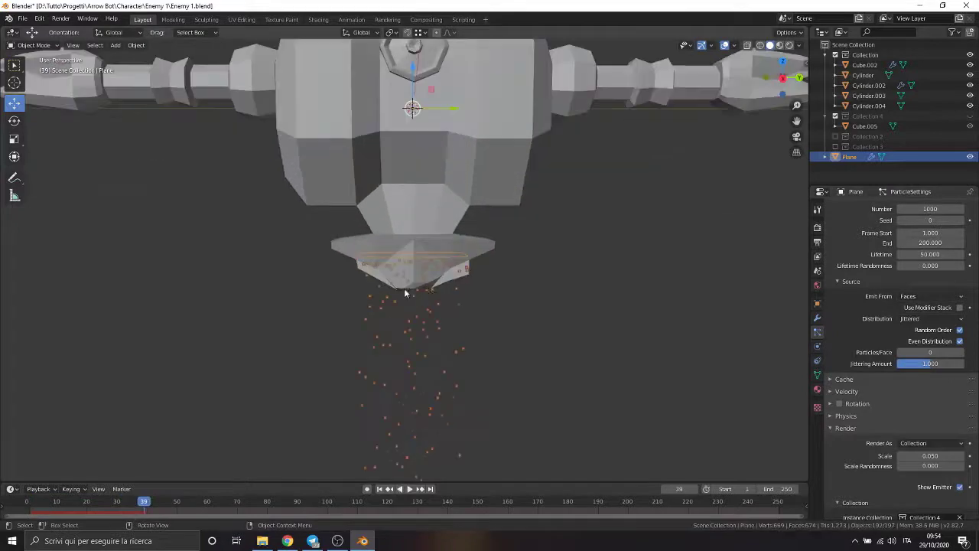
{"action": "scroll", "coordinate": [895, 345], "scroll_direction": "down", "scroll_amount": 3}
{"action": "scroll", "coordinate": [895, 345], "scroll_direction": "down", "scroll_amount": 1}
{"action": "left_click_drag", "start_coordinate": [929, 394], "coordinate": [944, 395]}
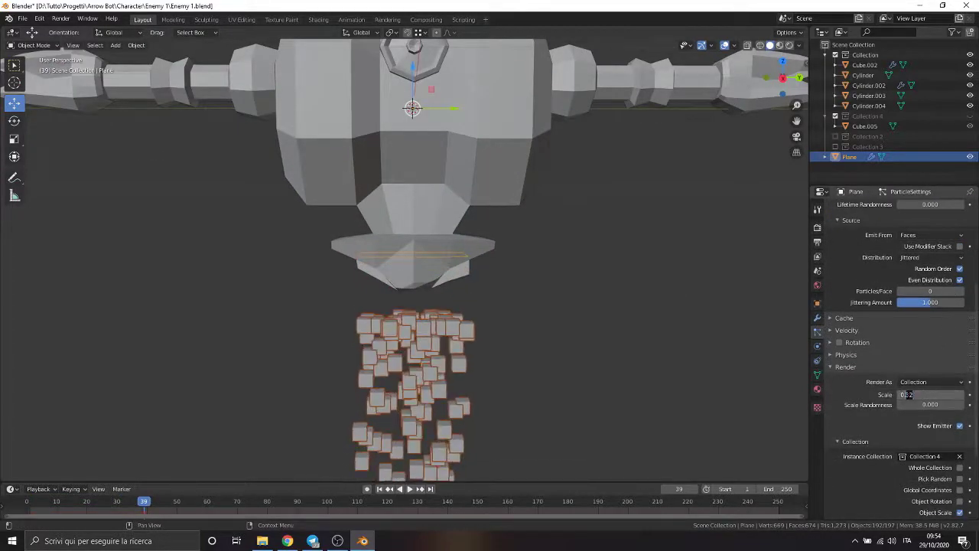
{"action": "key", "text": "Return"}
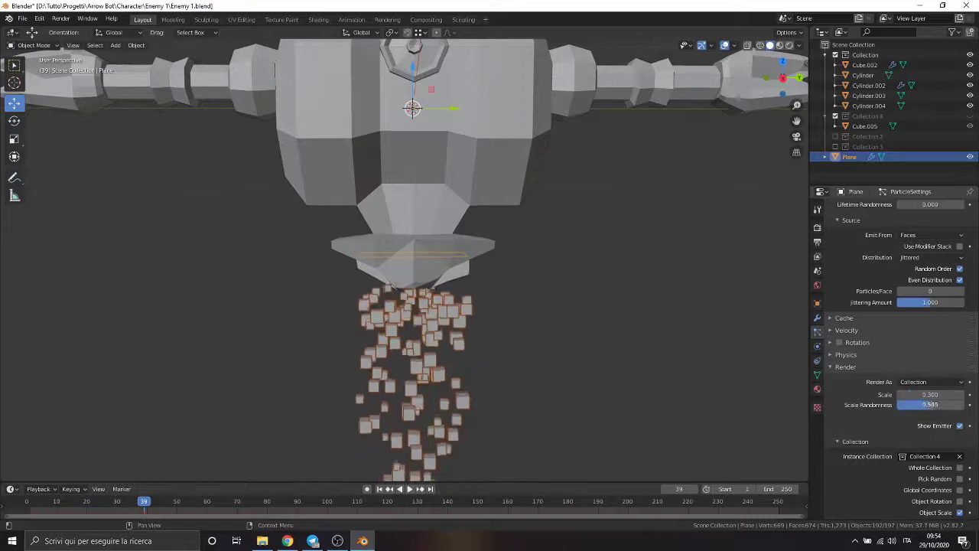
{"action": "left_click_drag", "start_coordinate": [931, 404], "coordinate": [970, 413]}
{"action": "type", "text": "0.6"}
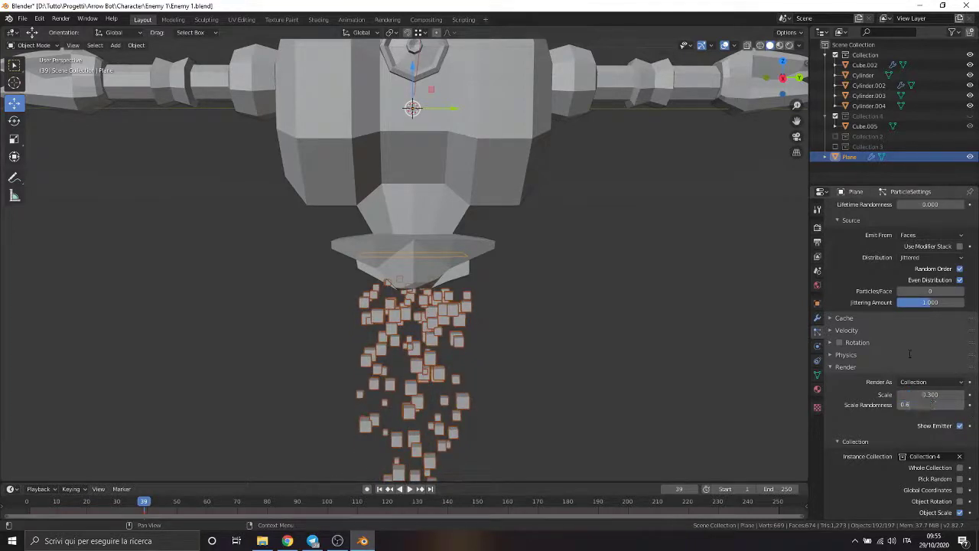
{"action": "key", "text": "Return"}
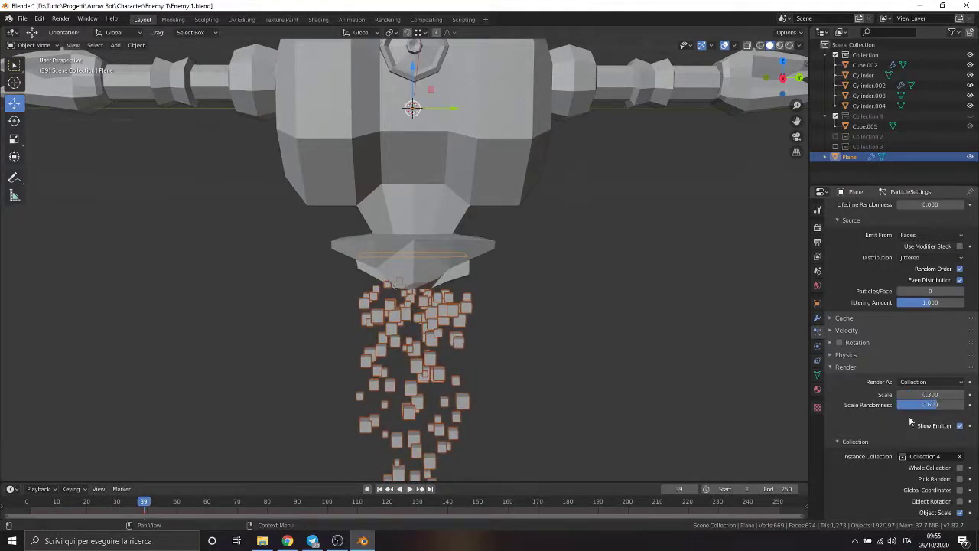
Emit 500 particles to frame 250, lifetime 20, lifetime randomness 0.200
{"action": "scroll", "coordinate": [941, 429], "scroll_direction": "up", "scroll_amount": 2}
{"action": "scroll", "coordinate": [931, 371], "scroll_direction": "up", "scroll_amount": 3}
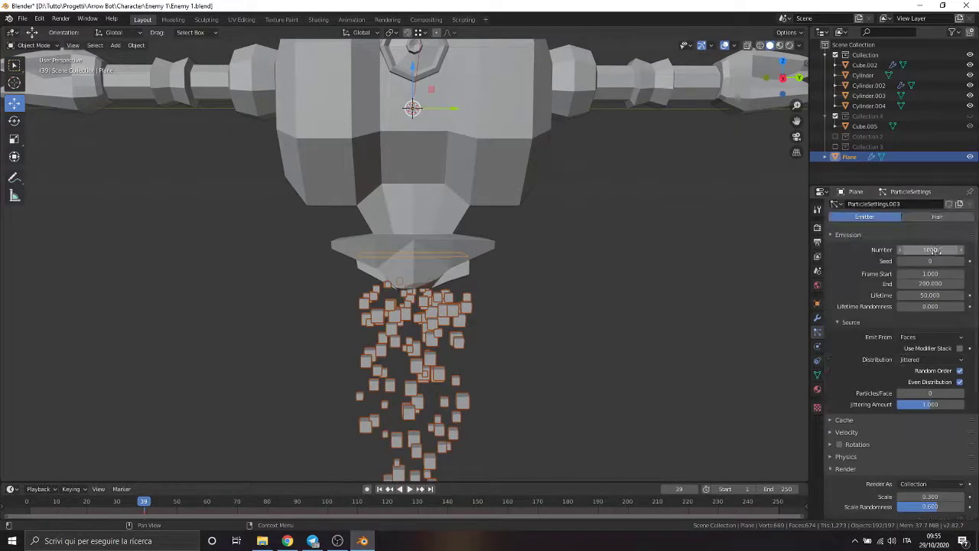
{"action": "key", "text": "shift+Left"}
{"action": "double_click", "coordinate": [930, 250]}
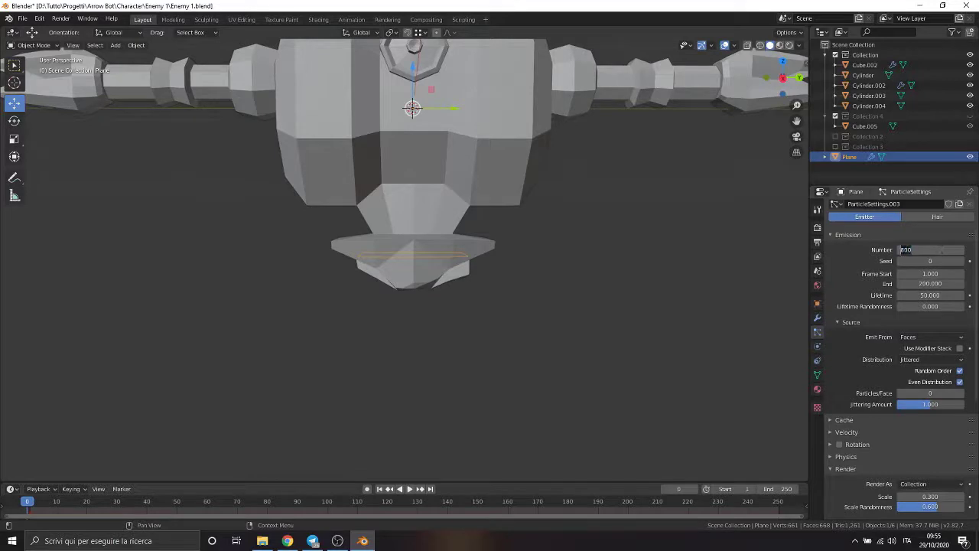
{"action": "type", "text": "500"}
{"action": "key", "text": "Return"}
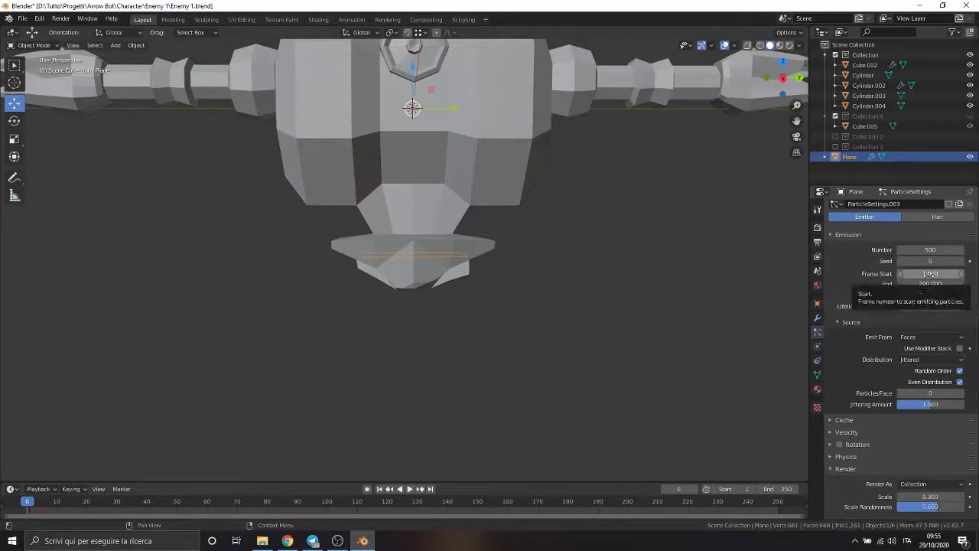
{"action": "double_click", "coordinate": [930, 284]}
{"action": "type", "text": "250.000"}
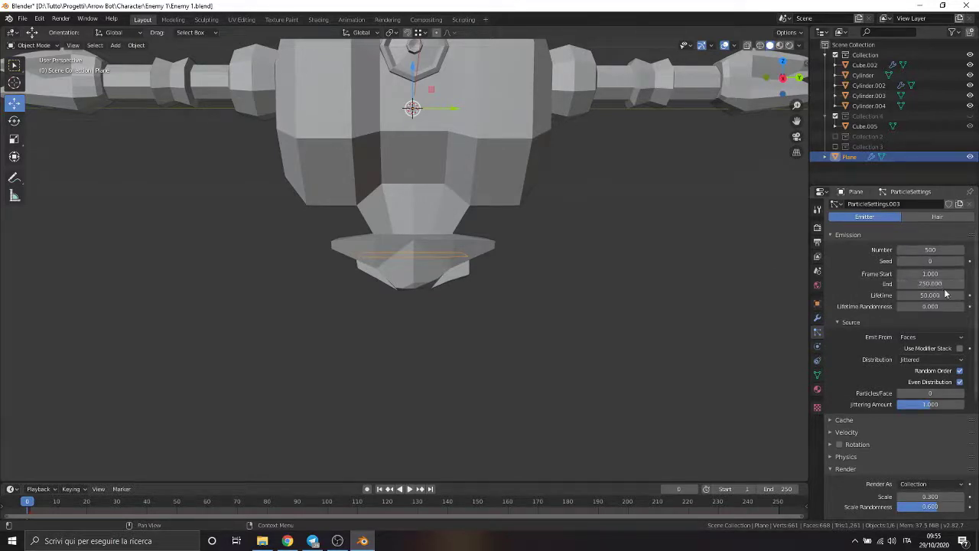
{"action": "double_click", "coordinate": [945, 295]}
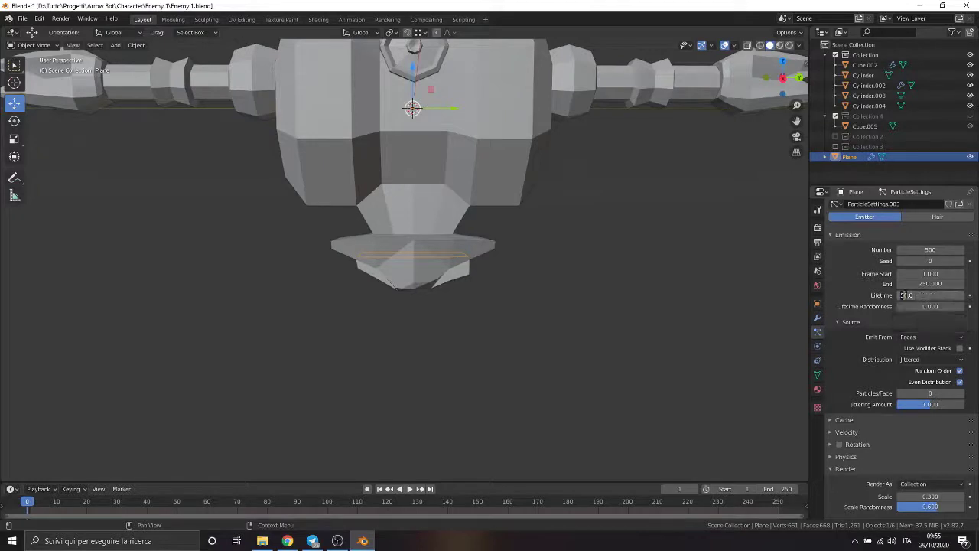
{"action": "type", "text": "20"}
{"action": "key", "text": "Return"}
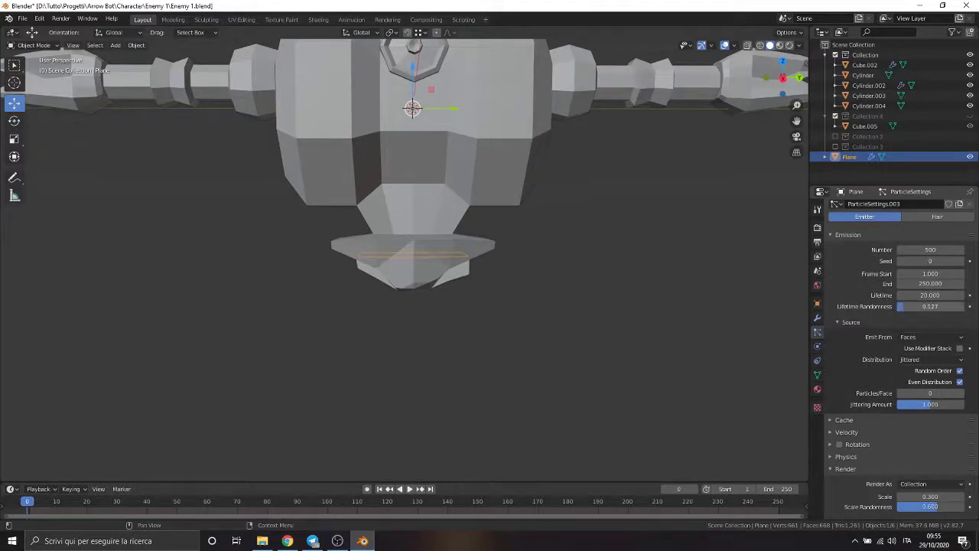
{"action": "key", "text": "Return"}
Play and stop the animation to preview the falling cubes
{"action": "key", "text": "space"}
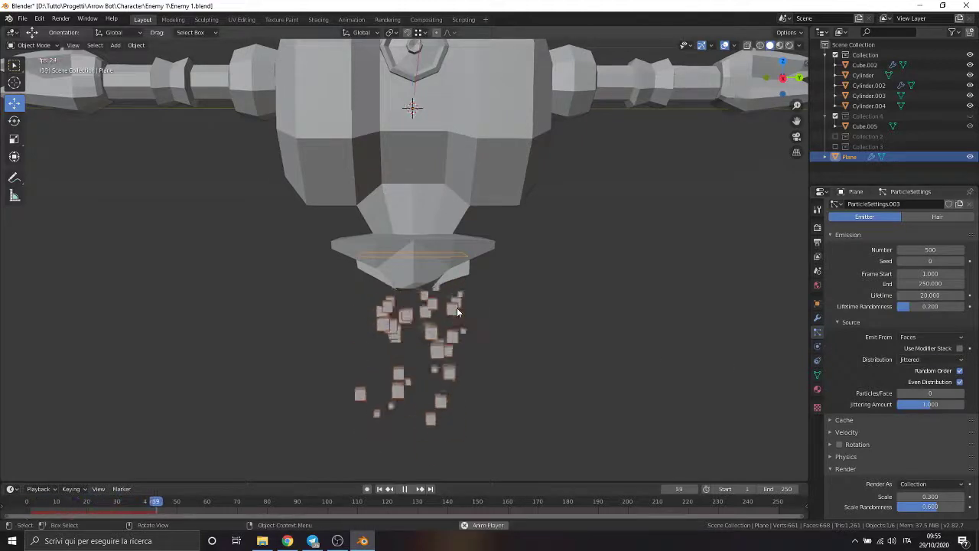
{"action": "key", "text": "space"}
{"action": "scroll", "coordinate": [467, 327], "scroll_direction": "down", "scroll_amount": 3}
{"action": "scroll", "coordinate": [467, 328], "scroll_direction": "up", "scroll_amount": 1}
In Edit Mode at the first frame, raise the emitter plane slightly
{"action": "left_click", "coordinate": [30, 45]}
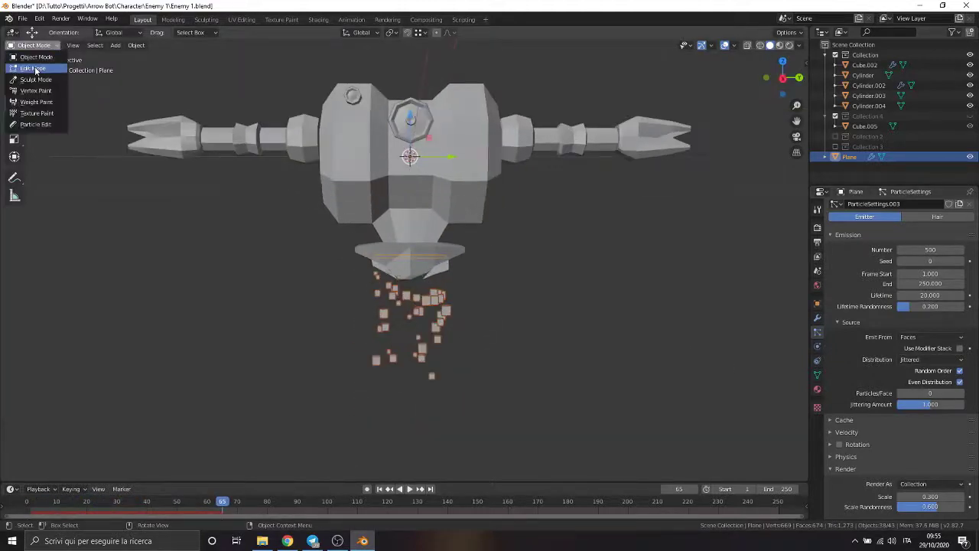
{"action": "left_click", "coordinate": [31, 61]}
{"action": "left_click", "coordinate": [27, 501]}
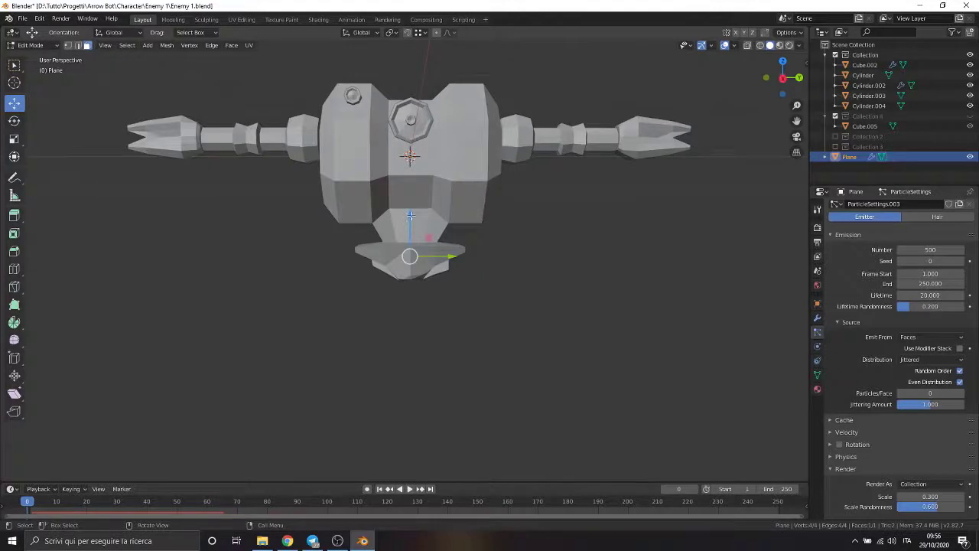
{"action": "left_click_drag", "start_coordinate": [410, 217], "coordinate": [410, 205]}
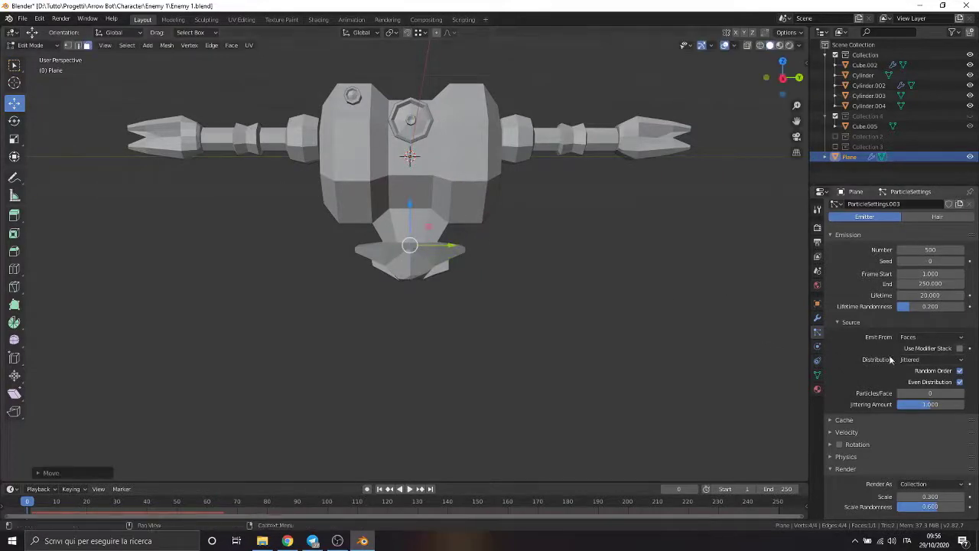
Set the particle count to 600 and the lifetime to 30
{"action": "left_click", "coordinate": [932, 250]}
{"action": "key", "text": "Return"}
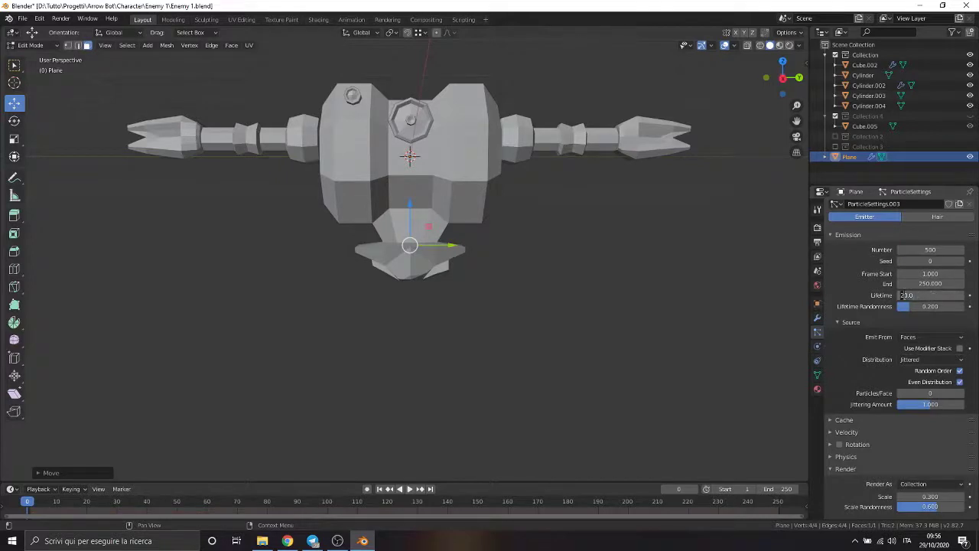
{"action": "type", "text": "30.000"}
{"action": "left_click", "coordinate": [930, 249]}
{"action": "type", "text": "600"}
{"action": "middle_click_drag", "start_coordinate": [596, 298], "coordinate": [586, 293]}
{"action": "scroll", "coordinate": [543, 293], "scroll_direction": "down", "scroll_amount": 3}
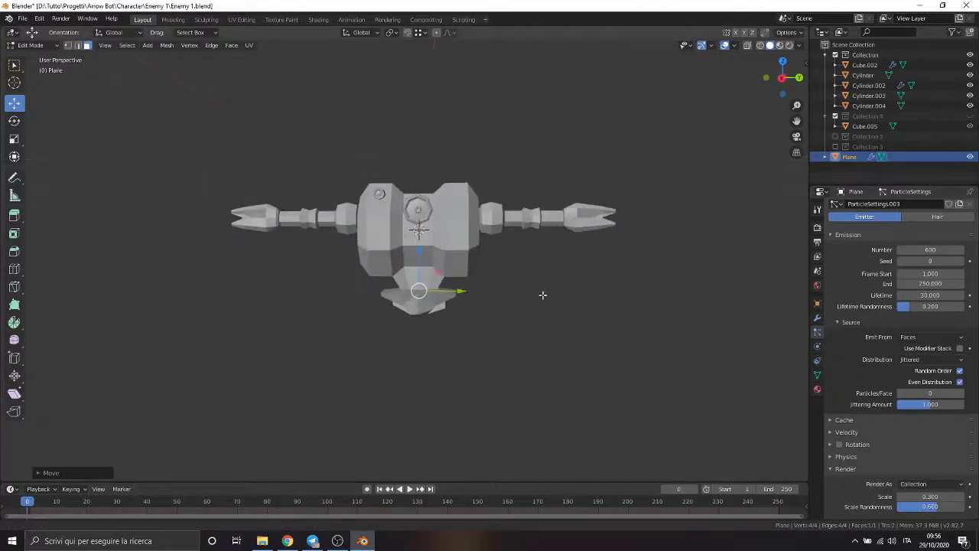
Preview the particle playback and reset to frame 0
{"action": "key", "text": "space"}
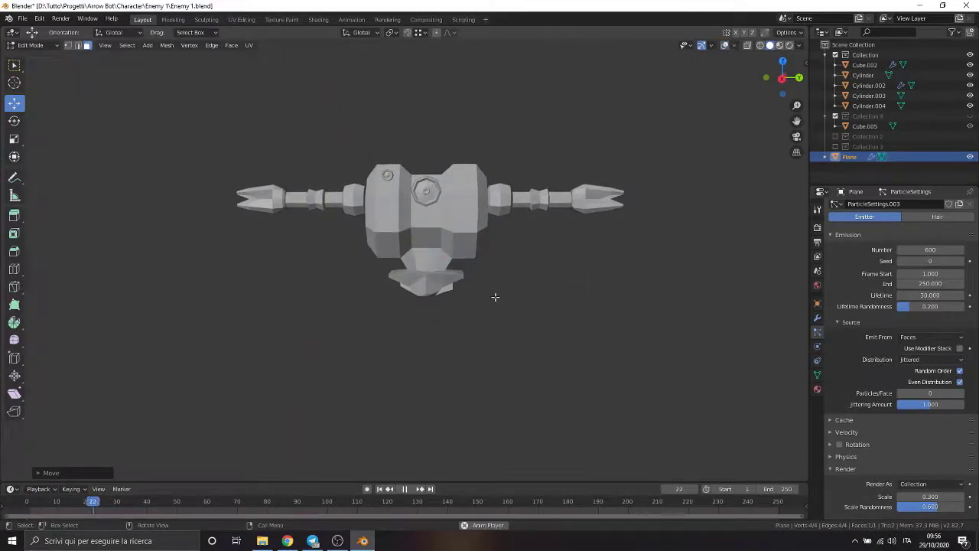
{"action": "key", "text": "space"}
{"action": "key", "text": "shift+alt+z"}
{"action": "key", "text": "shift+Left"}
{"action": "key", "text": "space"}
{"action": "key", "text": "Escape"}
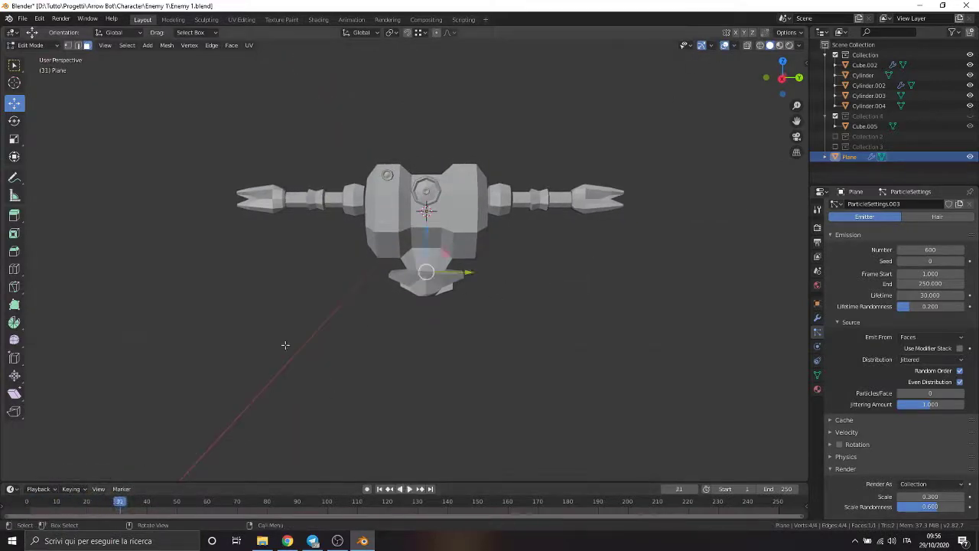
In Object Mode, play the denser particle stream and view the robot from below
{"action": "left_click", "coordinate": [34, 44]}
{"action": "left_click", "coordinate": [30, 57]}
{"action": "key", "text": "space"}
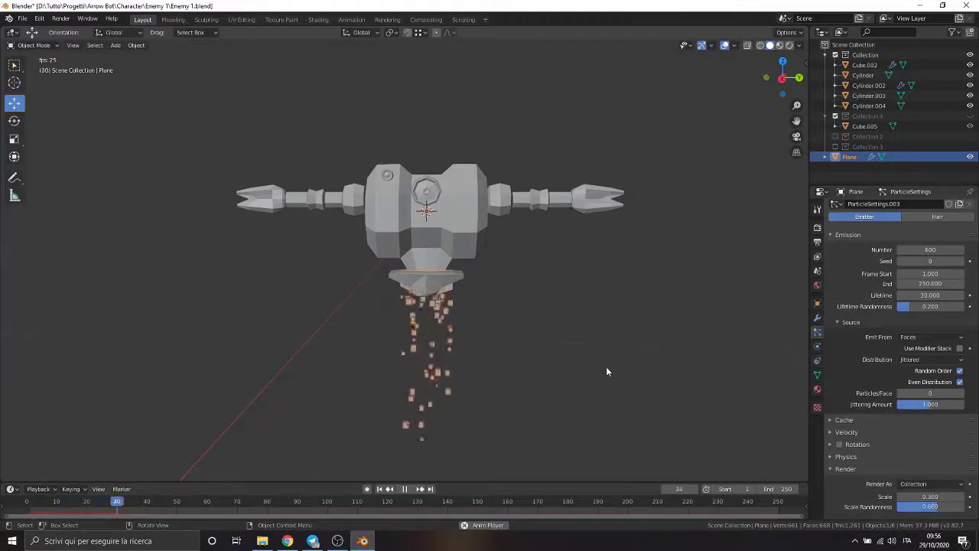
{"action": "mouse_move", "coordinate": [567, 329]}
{"action": "middle_mouse_down"}
{"action": "mouse_move", "coordinate": [599, 332]}
{"action": "mouse_move", "coordinate": [576, 334]}
{"action": "mouse_move", "coordinate": [596, 344]}
{"action": "mouse_move", "coordinate": [602, 329]}
{"action": "mouse_move", "coordinate": [581, 331]}
{"action": "mouse_move", "coordinate": [520, 300]}
{"action": "middle_mouse_up"}
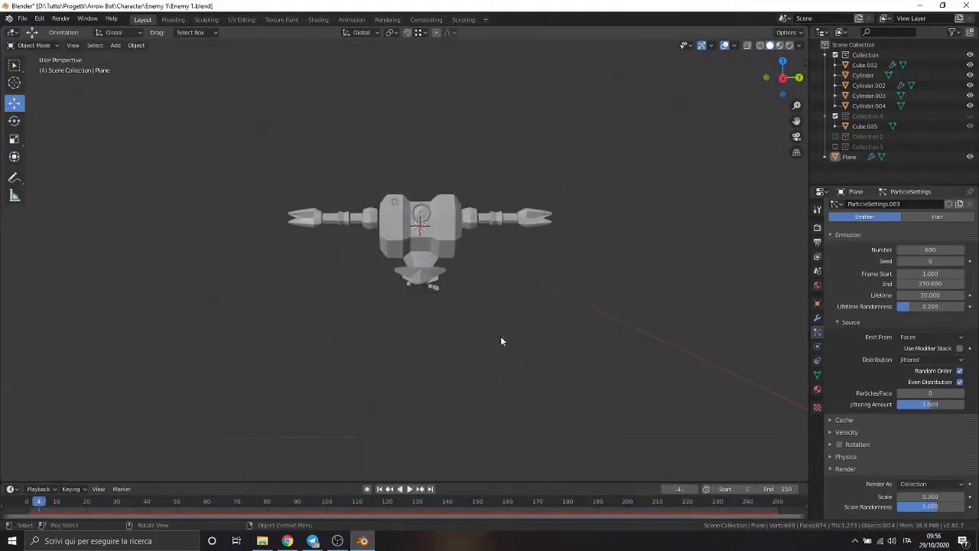
{"action": "key", "text": "Escape"}
{"action": "middle_click_drag", "start_coordinate": [182, 379], "coordinate": [344, 269]}
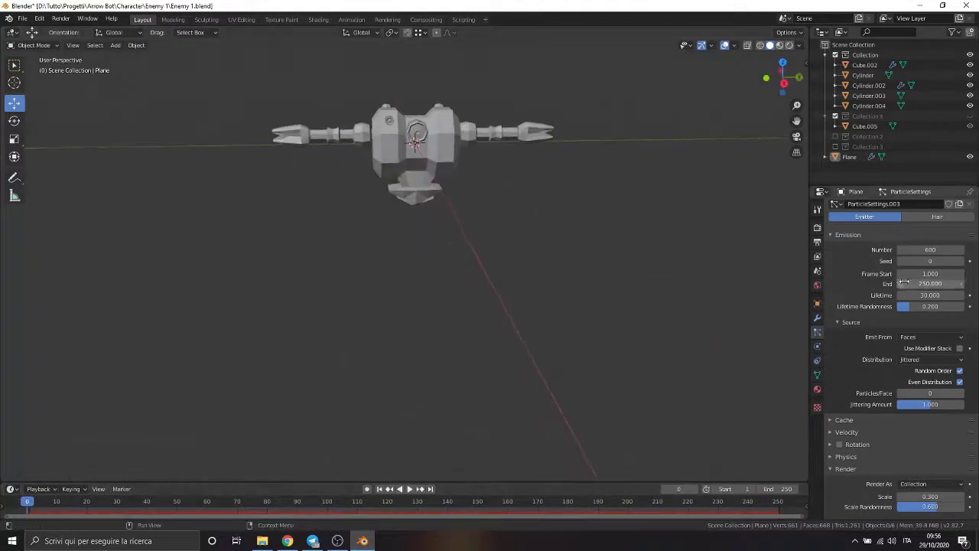
Set the particle seed to 166 and play to check the new scatter
{"action": "double_click", "coordinate": [929, 294]}
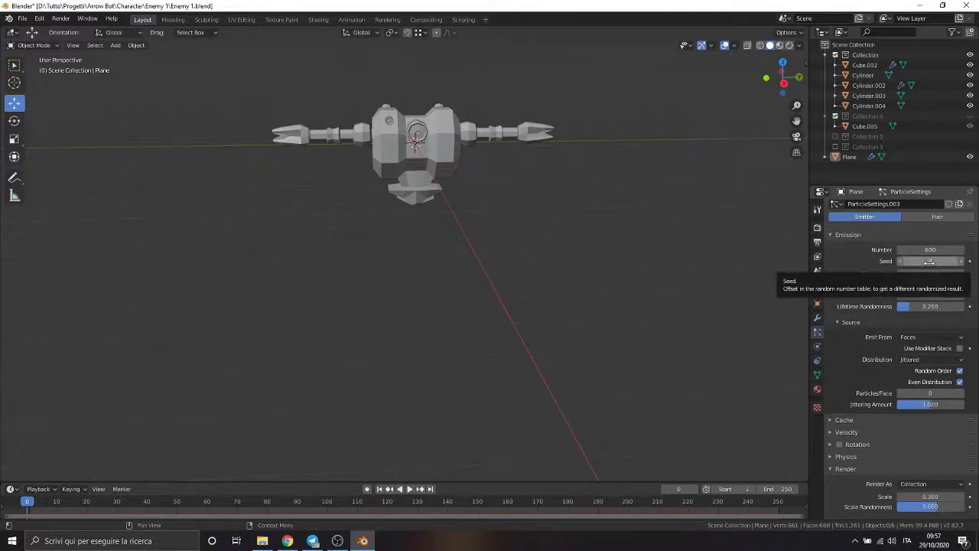
{"action": "left_click", "coordinate": [930, 262]}
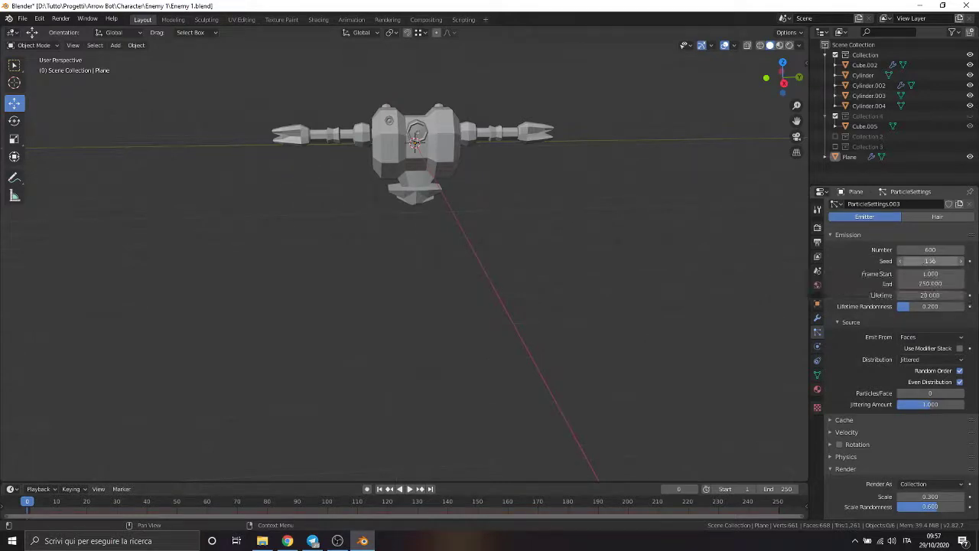
{"action": "left_click_drag", "start_coordinate": [929, 261], "coordinate": [952, 260]}
{"action": "key", "text": "space"}
Scrub to around frame 148, hide viewport overlays, and stop playback
{"action": "middle_click_drag", "start_coordinate": [537, 244], "coordinate": [531, 242]}
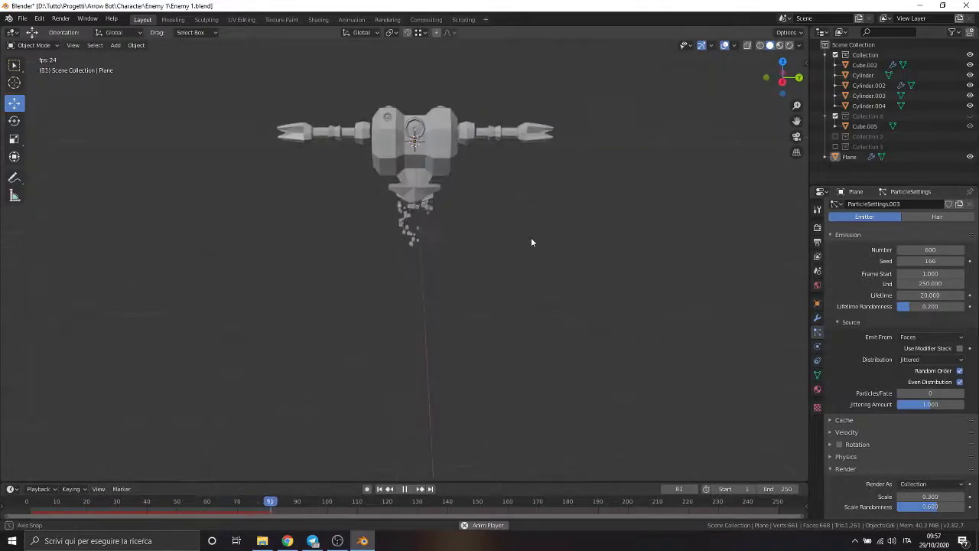
{"action": "left_click_drag", "start_coordinate": [482, 503], "coordinate": [463, 501]}
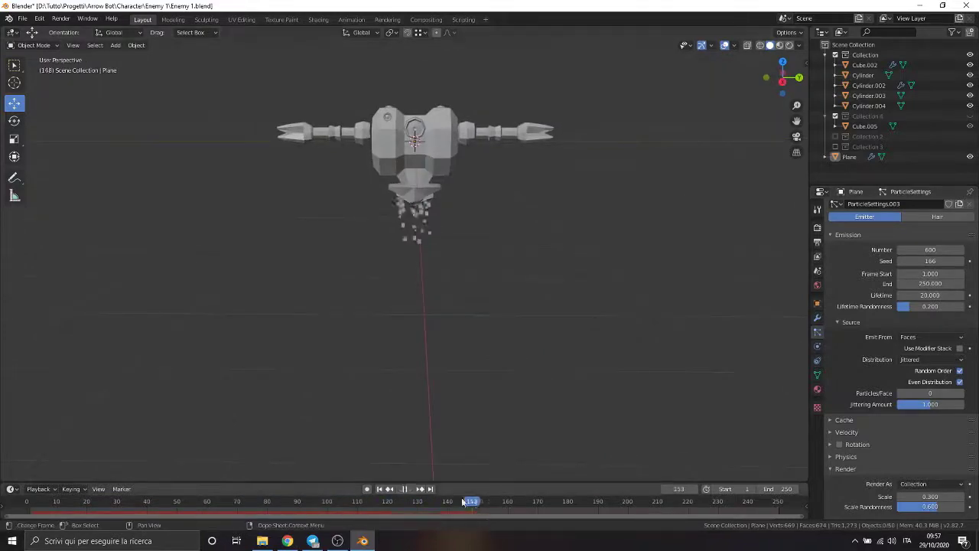
{"action": "left_click", "coordinate": [725, 45]}
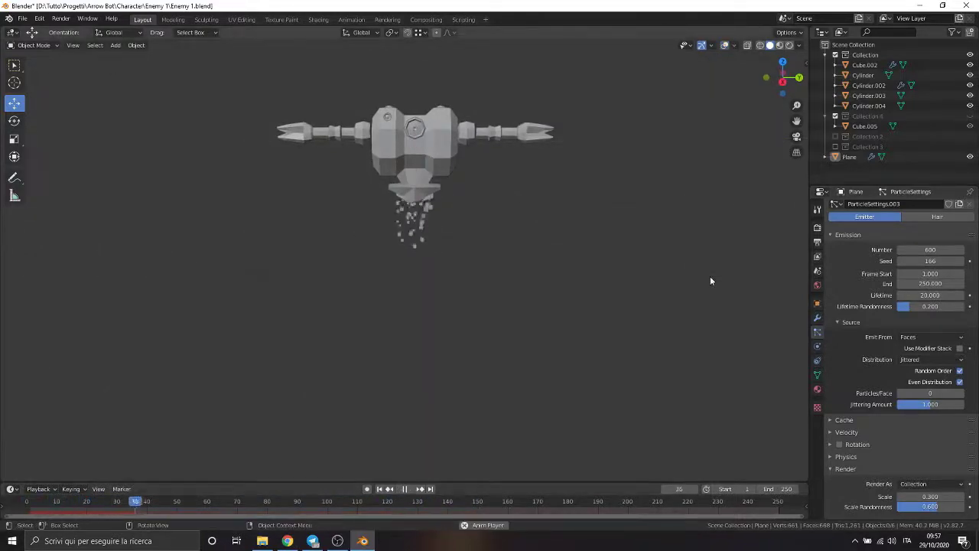
{"action": "middle_click_drag", "start_coordinate": [711, 281], "coordinate": [521, 266]}
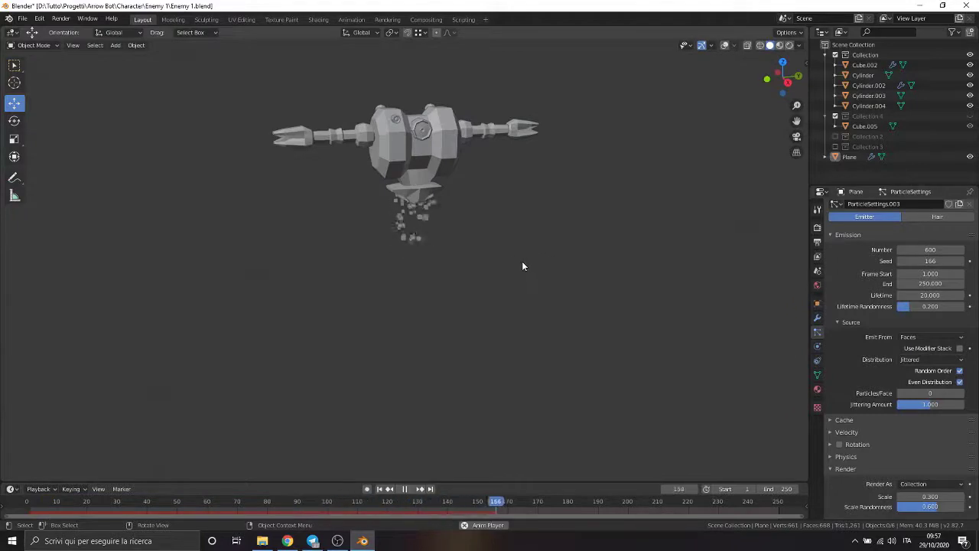
{"action": "left_click", "coordinate": [640, 507]}
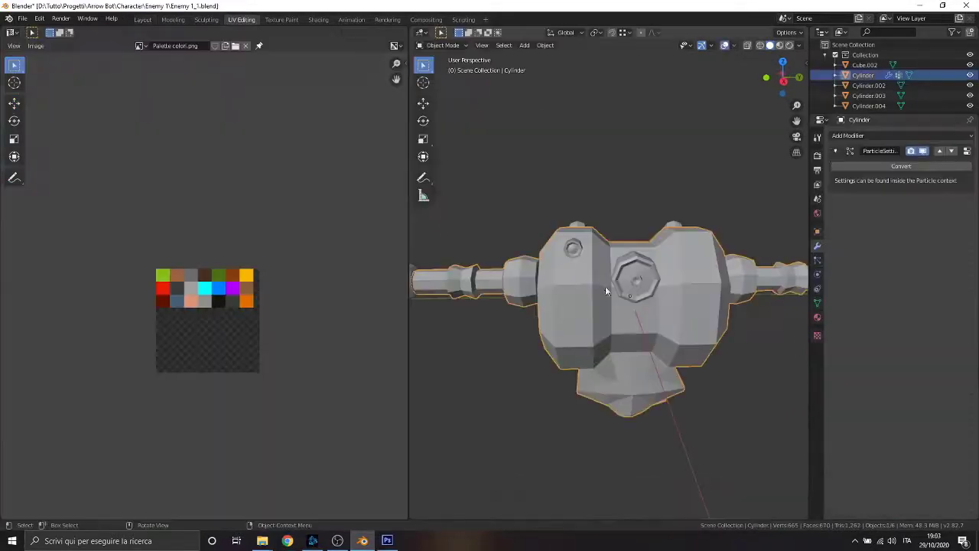
Select the nut, bolt, claw and small parts, then join them into the Cylinder body
{"action": "left_click", "coordinate": [576, 252], "text": "shift"}
{"action": "left_click", "coordinate": [582, 261]}
{"action": "left_click", "coordinate": [645, 282]}
{"action": "left_click", "coordinate": [575, 250], "text": "shift"}
{"action": "left_click", "coordinate": [578, 225], "text": "shift"}
{"action": "middle_click_drag", "start_coordinate": [577, 225], "coordinate": [475, 306]}
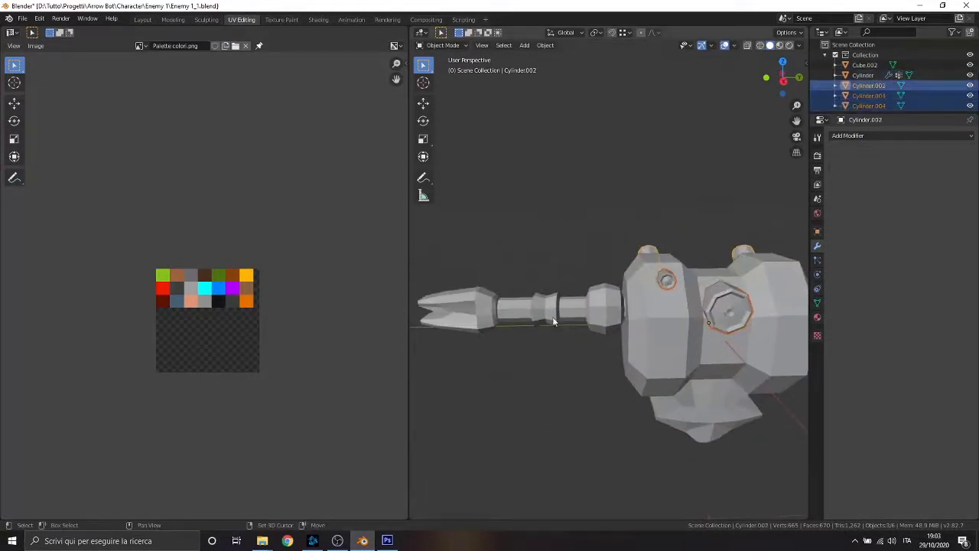
{"action": "left_click", "coordinate": [472, 307], "text": "shift"}
{"action": "left_click", "coordinate": [648, 348], "text": "shift"}
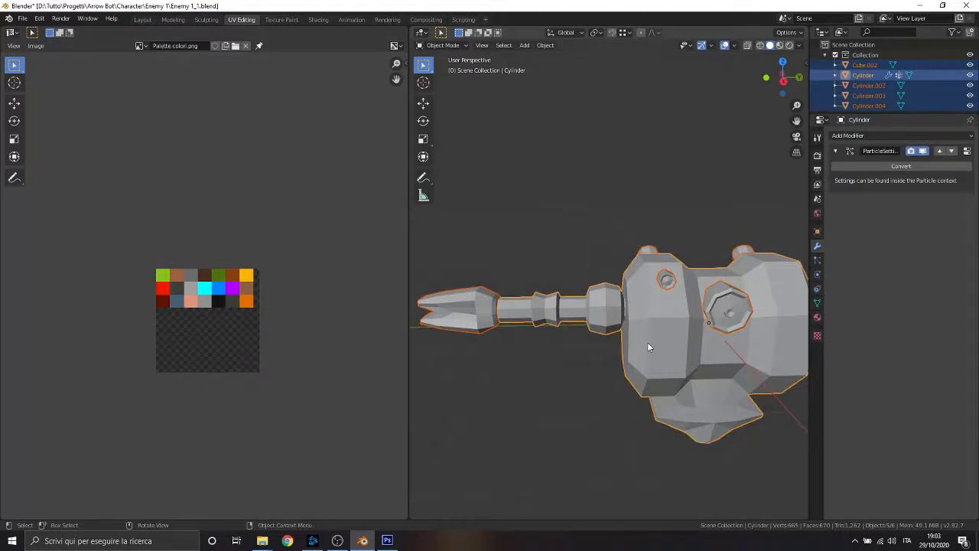
{"action": "right_click", "coordinate": [647, 341]}
{"action": "left_click", "coordinate": [628, 334]}
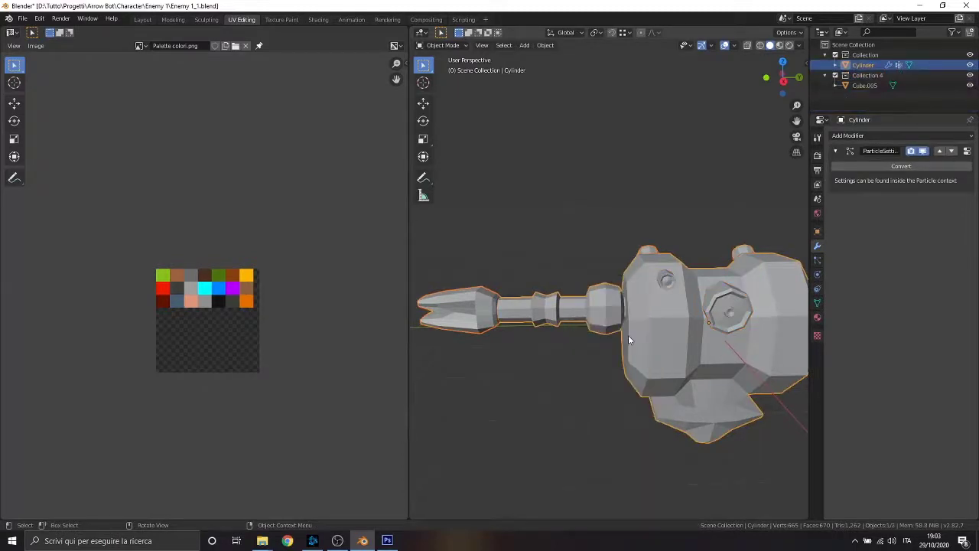
Put the joined Cylinder into Edit Mode to show its UV islands over the palette
{"action": "left_click", "coordinate": [442, 45]}
{"action": "left_click", "coordinate": [440, 68]}
{"action": "scroll", "coordinate": [202, 308], "scroll_direction": "down", "scroll_amount": 2}
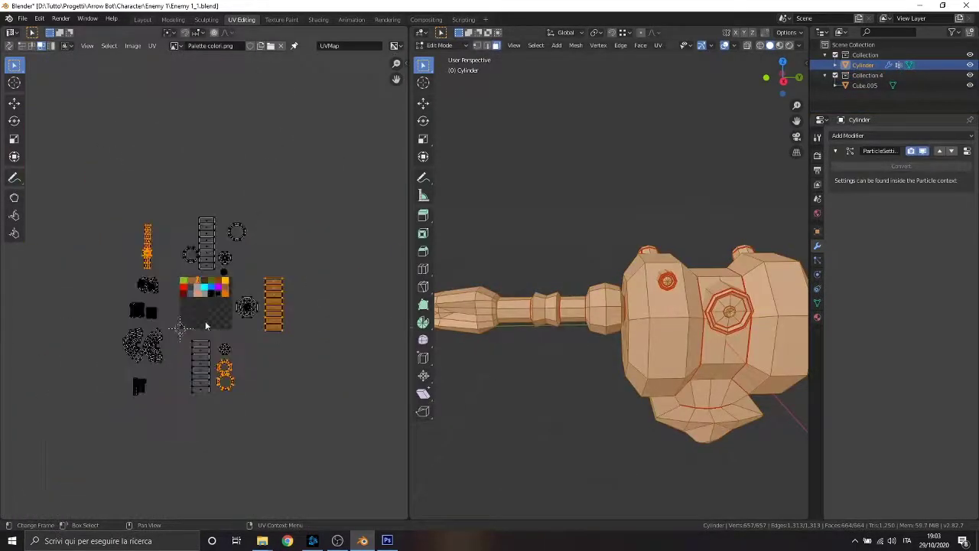
{"action": "scroll", "coordinate": [203, 321], "scroll_direction": "up", "scroll_amount": 5}
{"action": "scroll", "coordinate": [205, 332], "scroll_direction": "up", "scroll_amount": 3}
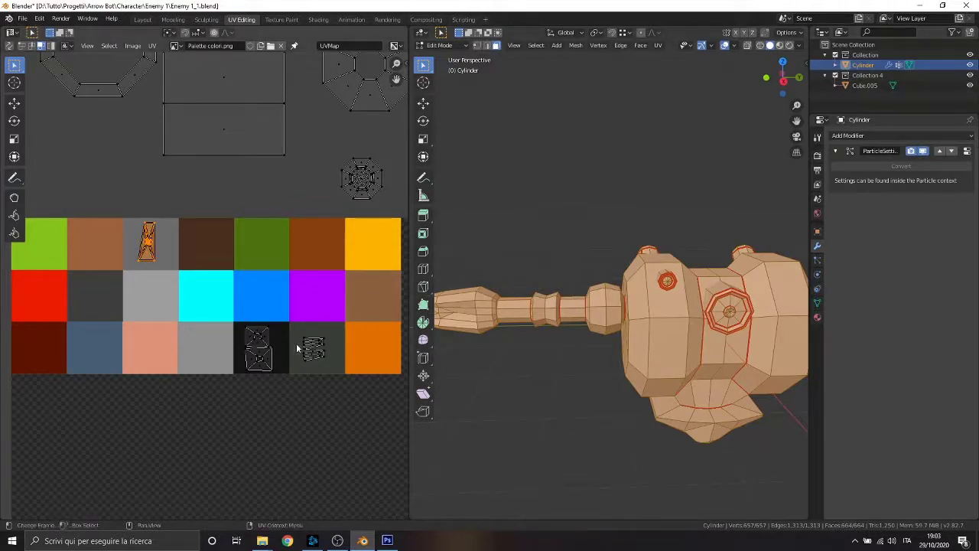
Frame the palette and UV islands, toggling the robot into Object Mode and back to Edit Mode
{"action": "scroll", "coordinate": [296, 343], "scroll_direction": "down", "scroll_amount": 7}
{"action": "scroll", "coordinate": [245, 306], "scroll_direction": "up", "scroll_amount": 3}
{"action": "middle_click_drag", "start_coordinate": [249, 246], "coordinate": [191, 227]}
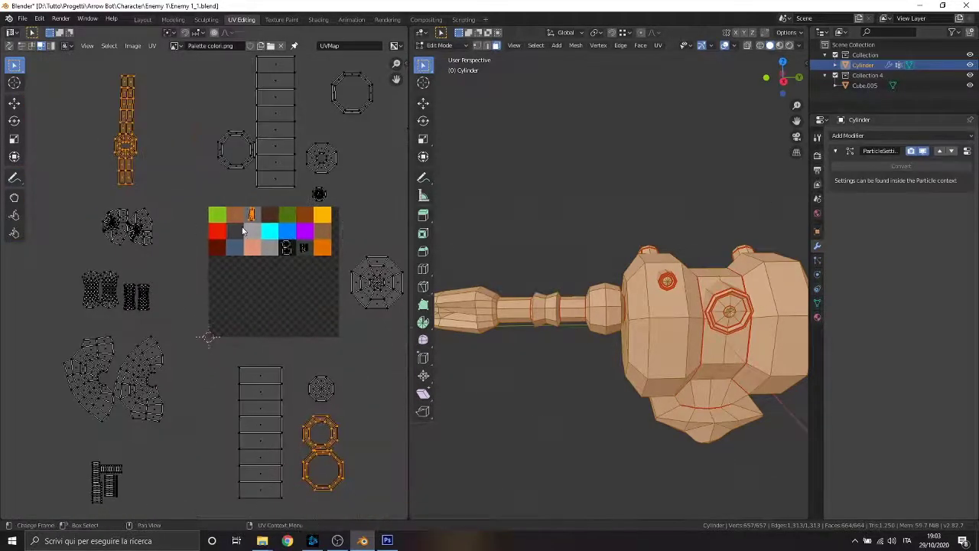
{"action": "scroll", "coordinate": [720, 337], "scroll_direction": "up", "scroll_amount": 2}
{"action": "left_click", "coordinate": [438, 45]}
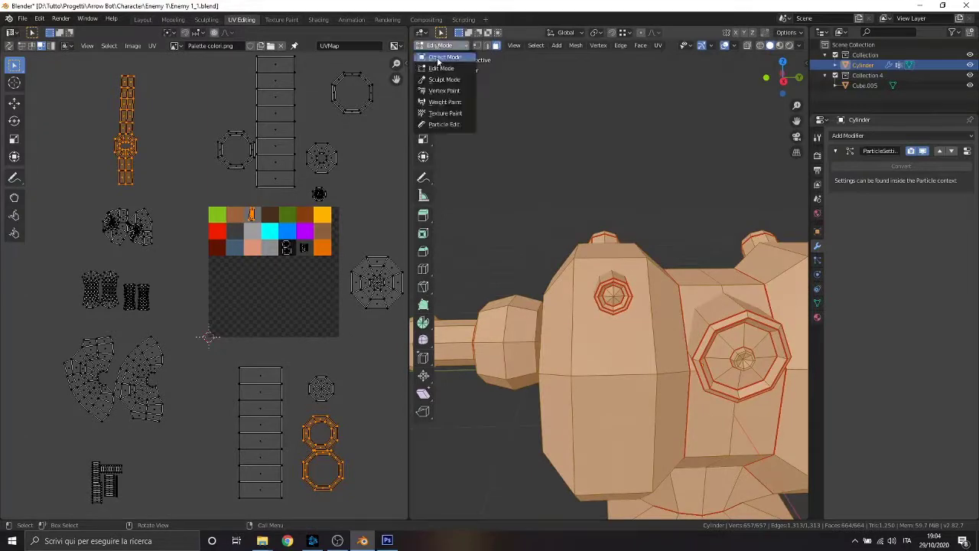
{"action": "left_click", "coordinate": [450, 61]}
{"action": "middle_click_drag", "start_coordinate": [658, 329], "coordinate": [692, 303]}
{"action": "left_click", "coordinate": [439, 45]}
{"action": "left_click", "coordinate": [450, 73]}
{"action": "mouse_move", "coordinate": [650, 336]}
{"action": "middle_mouse_down"}
{"action": "mouse_move", "coordinate": [671, 350]}
{"action": "mouse_move", "coordinate": [718, 264]}
{"action": "middle_mouse_up"}
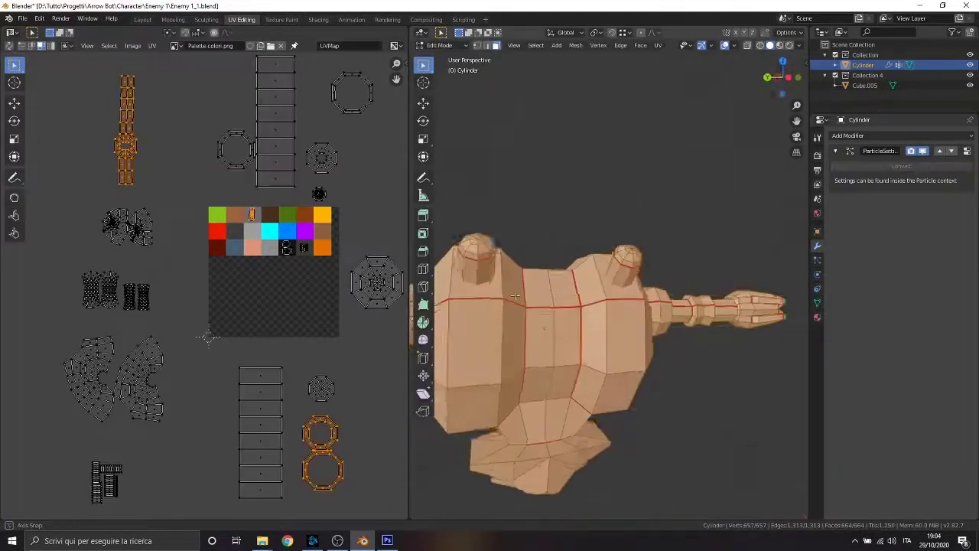
Zoom and pan the UV editor to centre the palette and islands
{"action": "scroll", "coordinate": [718, 264], "scroll_direction": "down", "scroll_amount": 2}
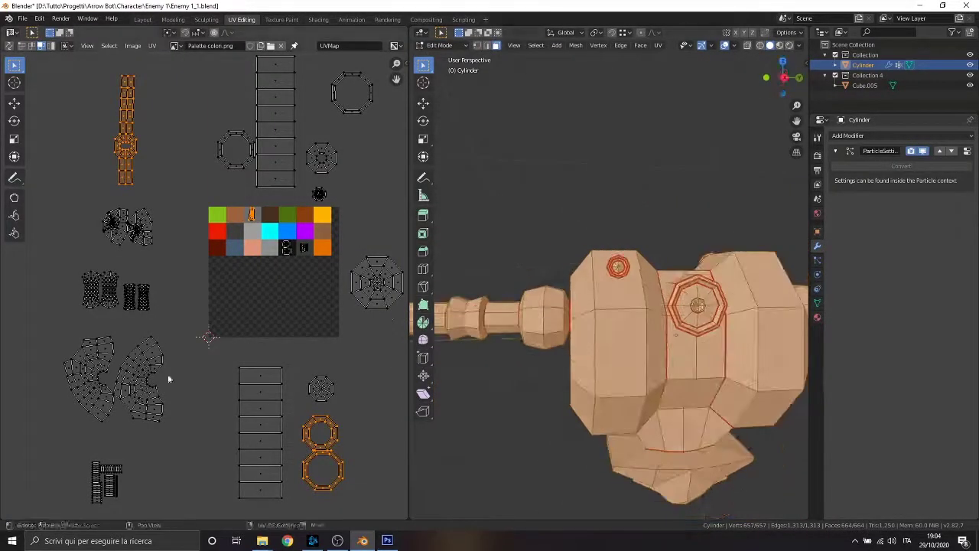
{"action": "scroll", "coordinate": [167, 373], "scroll_direction": "up", "scroll_amount": 3}
{"action": "scroll", "coordinate": [754, 313], "scroll_direction": "down", "scroll_amount": 4}
{"action": "scroll", "coordinate": [288, 220], "scroll_direction": "down", "scroll_amount": 3}
{"action": "scroll", "coordinate": [288, 220], "scroll_direction": "down", "scroll_amount": 1}
{"action": "middle_click_drag", "start_coordinate": [288, 220], "coordinate": [203, 262]}
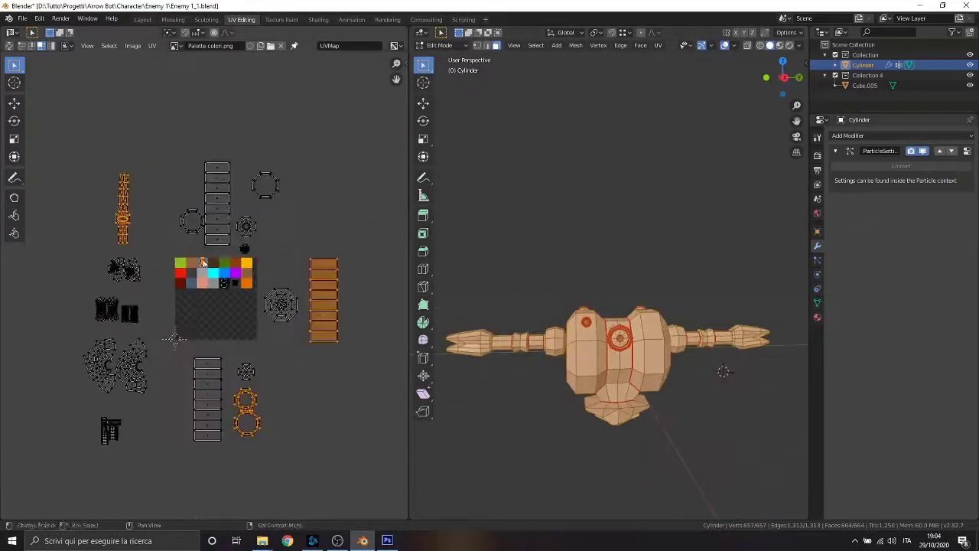
In Shading, feed Palette colori.png through an Image Texture node into Base Color, then return to UV Editing
{"action": "left_click", "coordinate": [318, 19]}
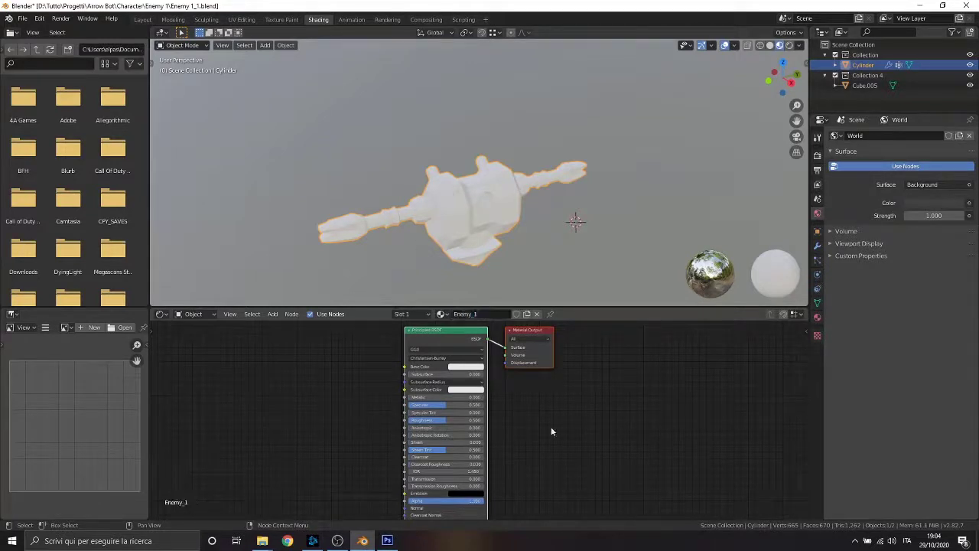
{"action": "left_click", "coordinate": [273, 313]}
{"action": "left_click", "coordinate": [294, 326]}
{"action": "left_click", "coordinate": [300, 343]}
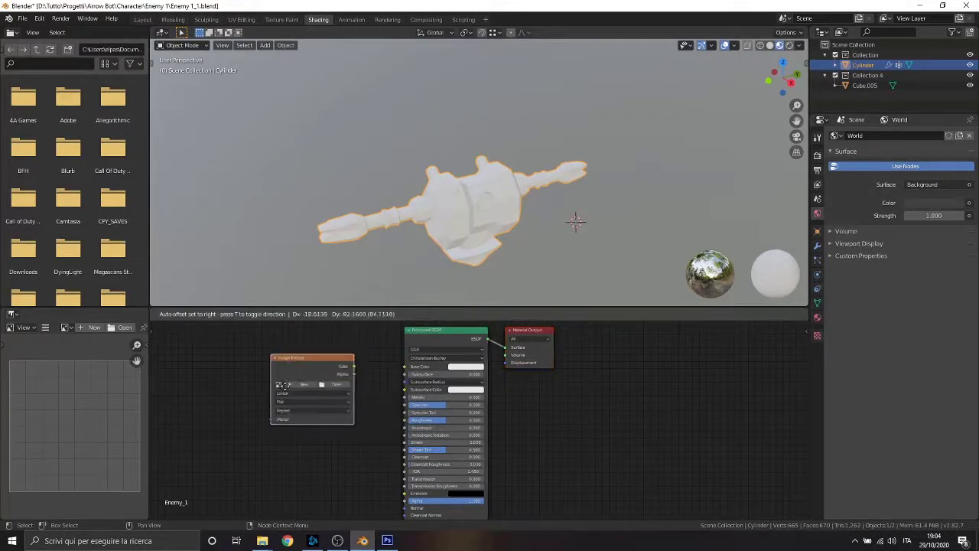
{"action": "left_click_drag", "start_coordinate": [409, 373], "coordinate": [406, 368]}
{"action": "left_click", "coordinate": [285, 398]}
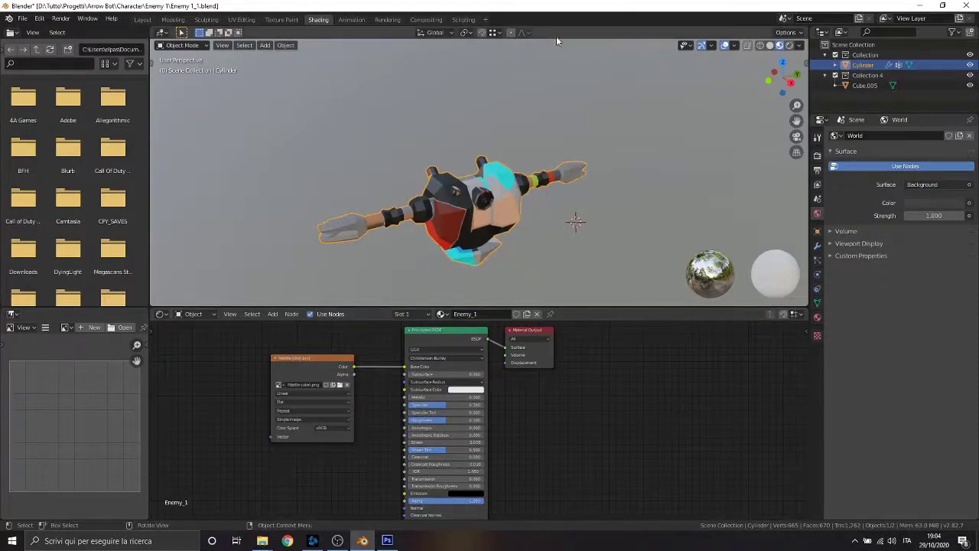
{"action": "left_click", "coordinate": [241, 19]}
{"action": "middle_click_drag", "start_coordinate": [687, 287], "coordinate": [660, 276]}
{"action": "middle_click_drag", "start_coordinate": [636, 235], "coordinate": [627, 260]}
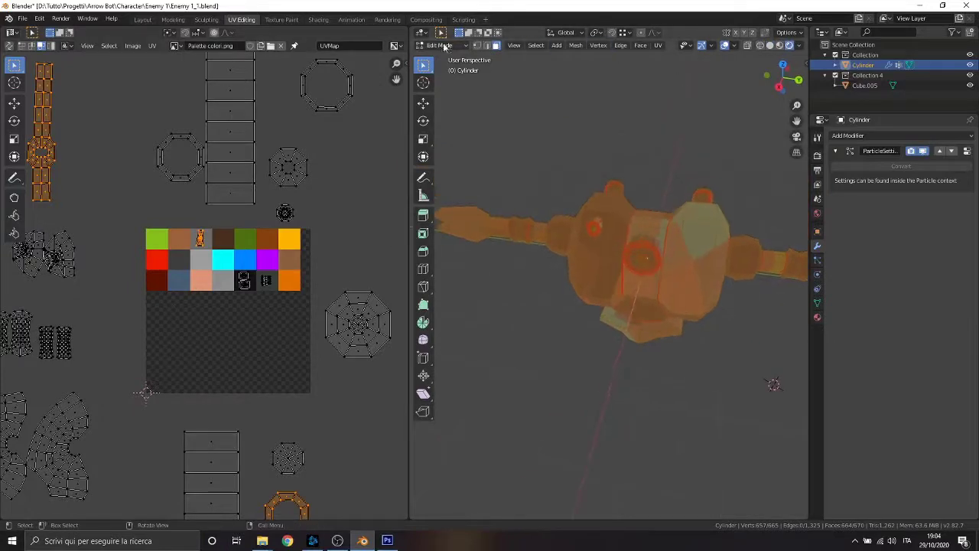
Set viewport shading to Material Preview via Object Mode, then return the robot to Edit Mode
{"action": "left_click", "coordinate": [443, 45]}
{"action": "left_click", "coordinate": [449, 60]}
{"action": "left_click", "coordinate": [780, 45]}
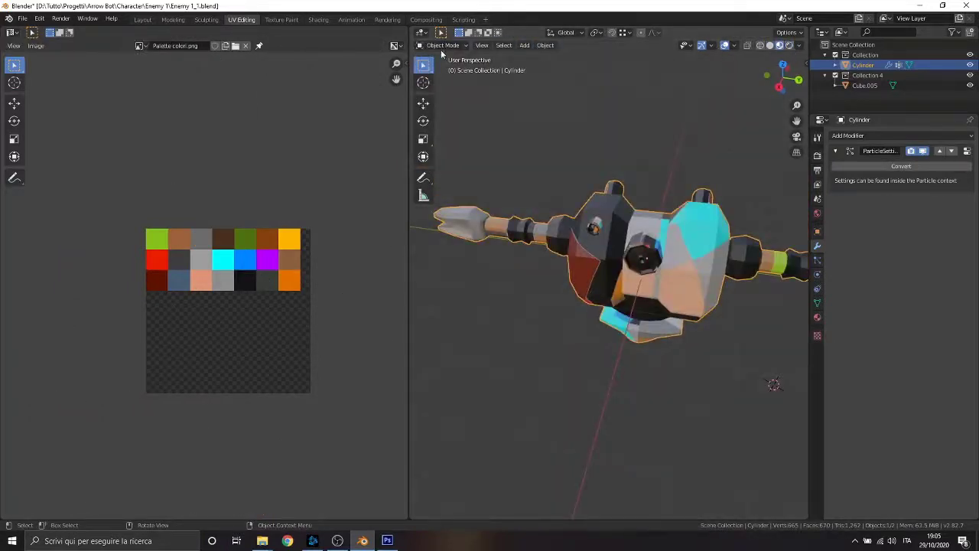
{"action": "left_click", "coordinate": [443, 46]}
{"action": "left_click", "coordinate": [449, 75]}
{"action": "middle_click_drag", "start_coordinate": [612, 268], "coordinate": [581, 252]}
{"action": "scroll", "coordinate": [147, 166], "scroll_direction": "down", "scroll_amount": 2}
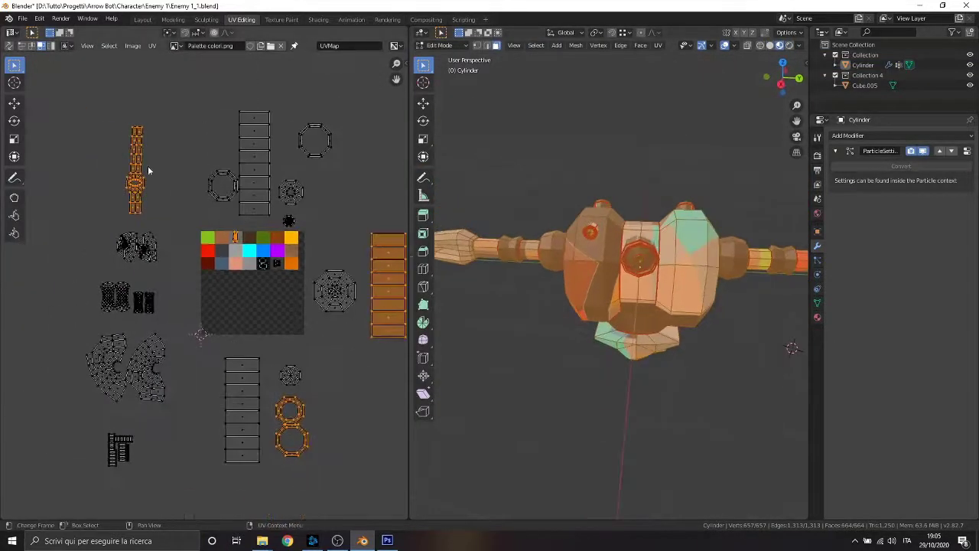
{"action": "scroll", "coordinate": [148, 166], "scroll_direction": "up", "scroll_amount": 1}
{"action": "scroll", "coordinate": [230, 306], "scroll_direction": "up", "scroll_amount": 2}
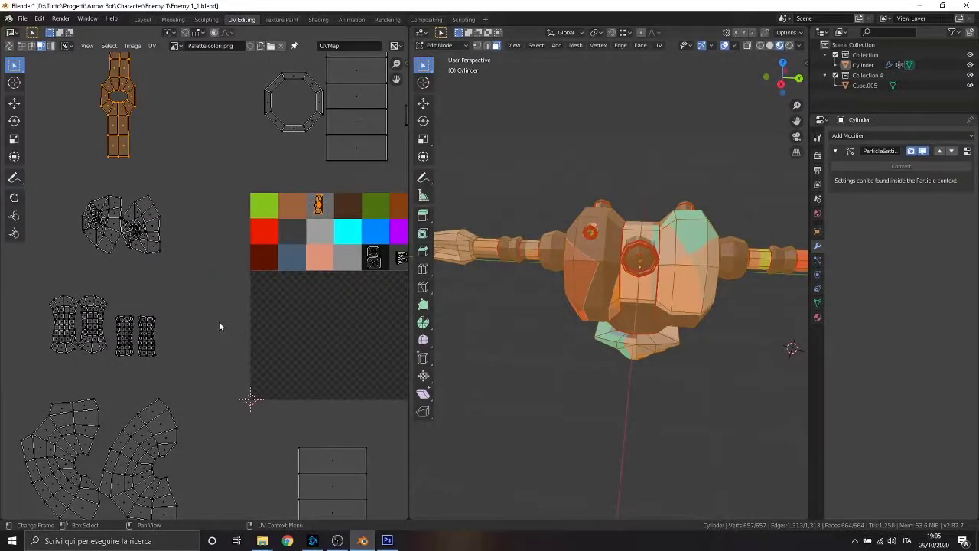
Scale down the two curved UV islands and place them on the dark-grey swatch
{"action": "middle_click_drag", "start_coordinate": [219, 327], "coordinate": [220, 208]}
{"action": "left_click_drag", "start_coordinate": [20, 273], "coordinate": [202, 429]}
{"action": "key", "text": "s"}
{"action": "left_click", "coordinate": [144, 391]}
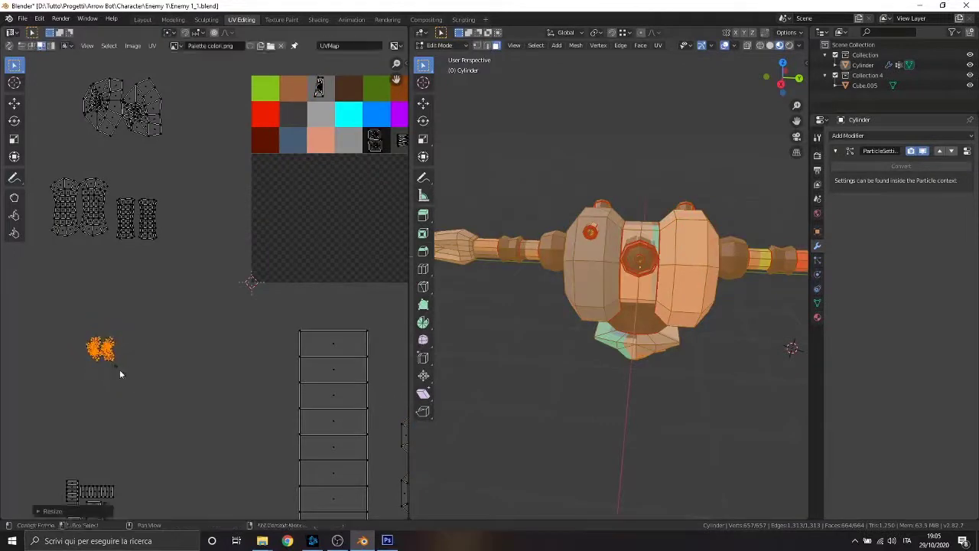
{"action": "key", "text": "g"}
{"action": "left_click", "coordinate": [248, 305]}
{"action": "scroll", "coordinate": [375, 165], "scroll_direction": "up", "scroll_amount": 8}
{"action": "middle_click_drag", "start_coordinate": [252, 413], "coordinate": [239, 369]}
{"action": "key", "text": "s"}
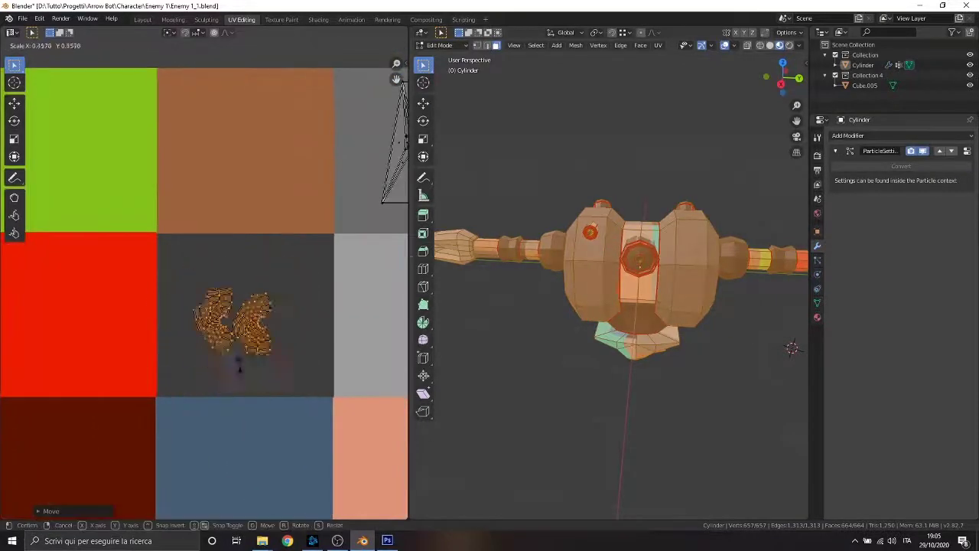
{"action": "key", "text": "g"}
{"action": "left_click", "coordinate": [185, 277]}
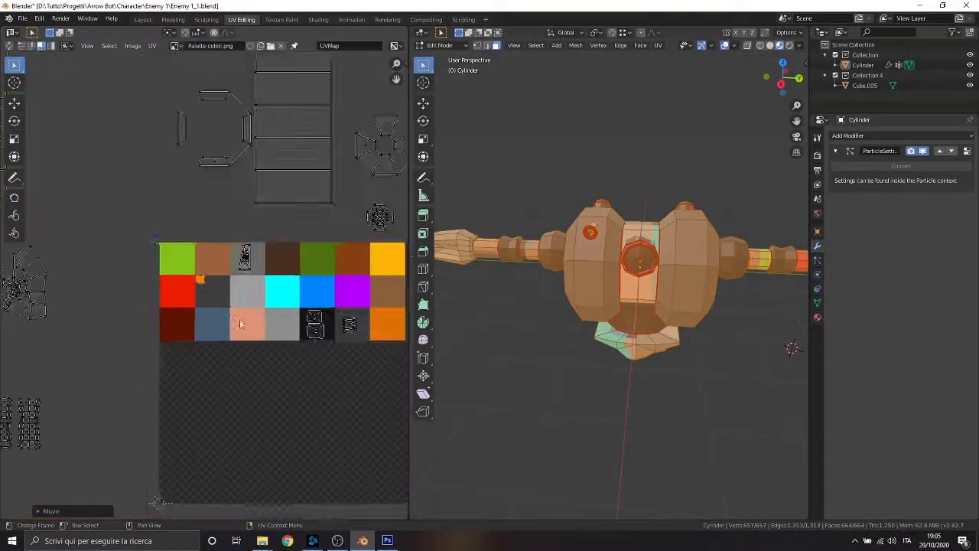
{"action": "scroll", "coordinate": [217, 275], "scroll_direction": "down", "scroll_amount": 5}
Shrink the lower UV islands and move them onto the dark-grey swatch
{"action": "left_click_drag", "start_coordinate": [68, 217], "coordinate": [286, 381]}
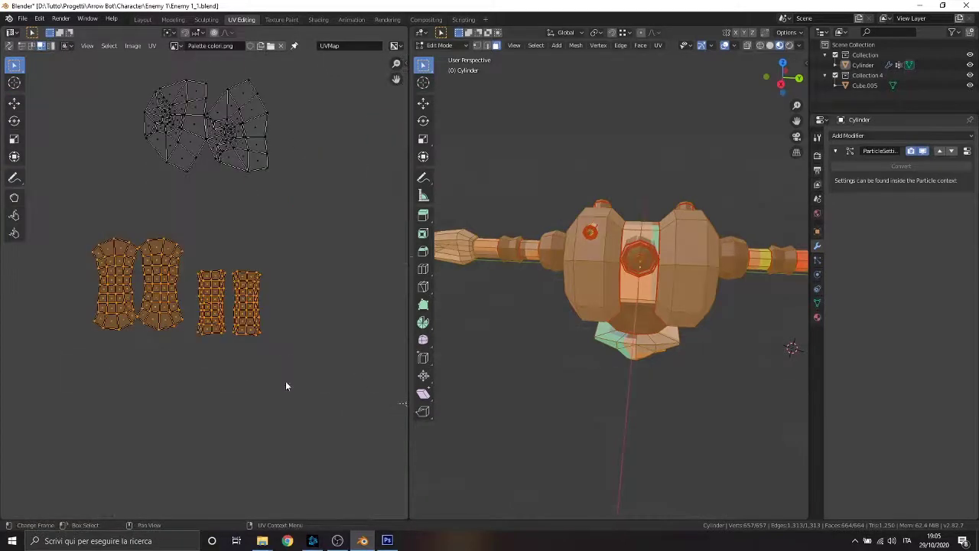
{"action": "key", "text": "s"}
{"action": "left_click", "coordinate": [180, 363]}
{"action": "scroll", "coordinate": [179, 362], "scroll_direction": "down", "scroll_amount": 2}
{"action": "key", "text": "g"}
{"action": "left_click", "coordinate": [397, 255]}
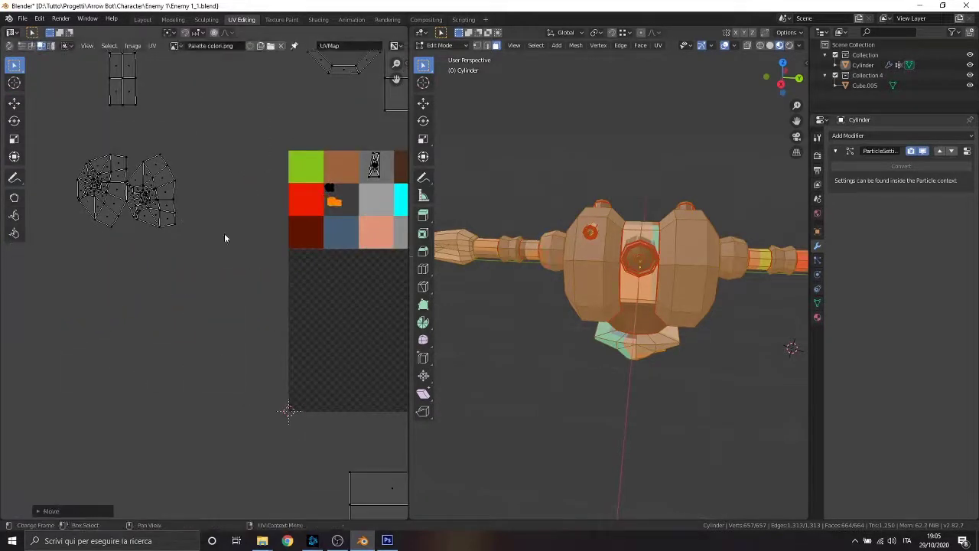
{"action": "scroll", "coordinate": [224, 232], "scroll_direction": "up", "scroll_amount": 3}
{"action": "scroll", "coordinate": [267, 283], "scroll_direction": "up", "scroll_amount": 2}
{"action": "key", "text": "g"}
{"action": "left_click", "coordinate": [242, 323]}
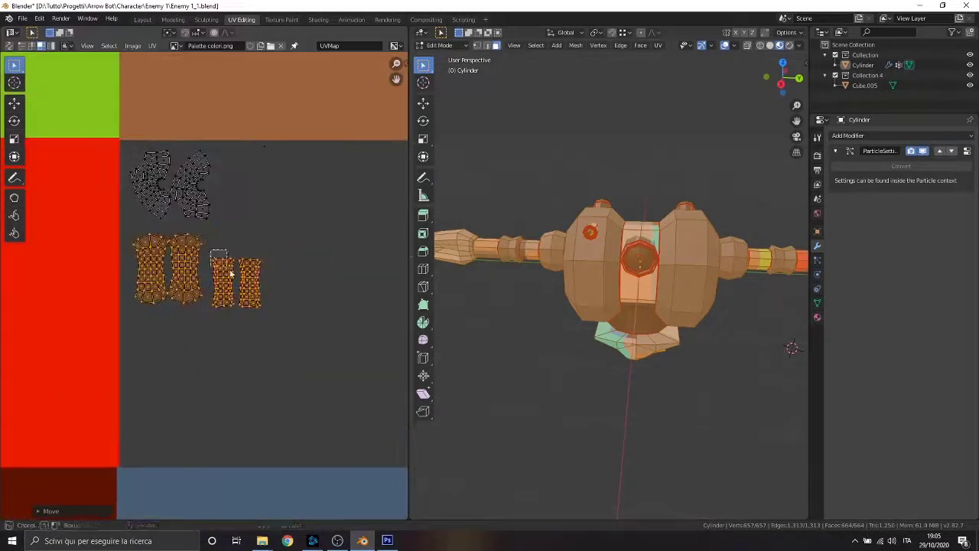
{"action": "left_click", "coordinate": [218, 264]}
{"action": "key", "text": "g"}
{"action": "left_click", "coordinate": [202, 383]}
{"action": "scroll", "coordinate": [202, 402], "scroll_direction": "down", "scroll_amount": 5}
{"action": "mouse_move", "coordinate": [201, 405]}
{"action": "middle_mouse_down"}
{"action": "mouse_move", "coordinate": [255, 363]}
{"action": "mouse_move", "coordinate": [242, 323]}
{"action": "middle_mouse_up"}
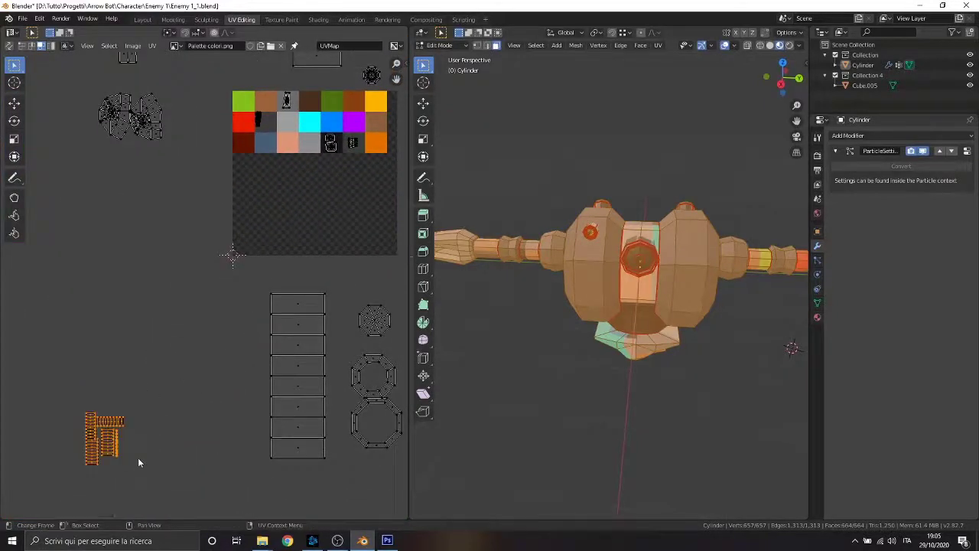
Shrink the bracket-shaped UV island and drop it on the grey swatch
{"action": "key", "text": "g"}
{"action": "left_click", "coordinate": [238, 276]}
{"action": "scroll", "coordinate": [255, 322], "scroll_direction": "up", "scroll_amount": 3}
{"action": "key", "text": "s"}
{"action": "left_click", "coordinate": [226, 306]}
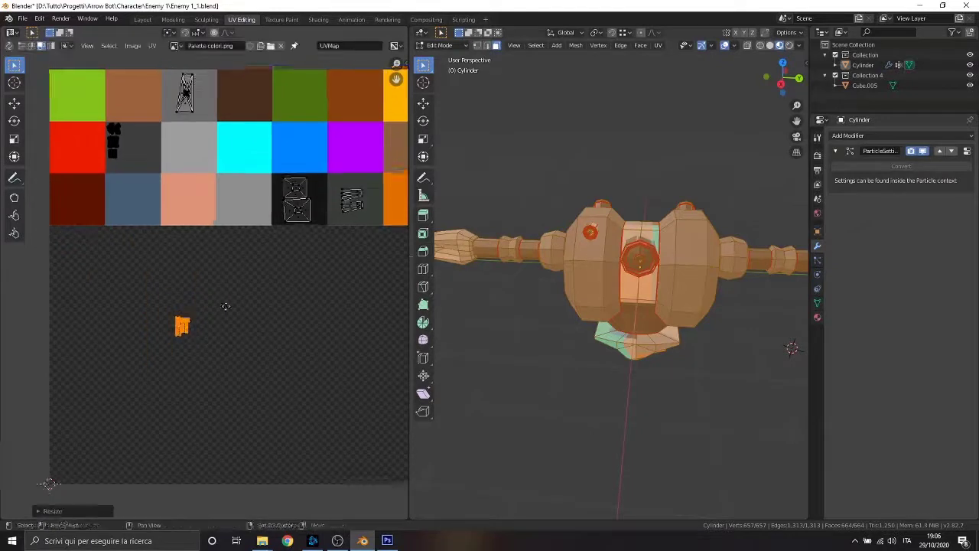
{"action": "middle_click_drag", "start_coordinate": [226, 306], "coordinate": [219, 409]}
{"action": "key", "text": "g"}
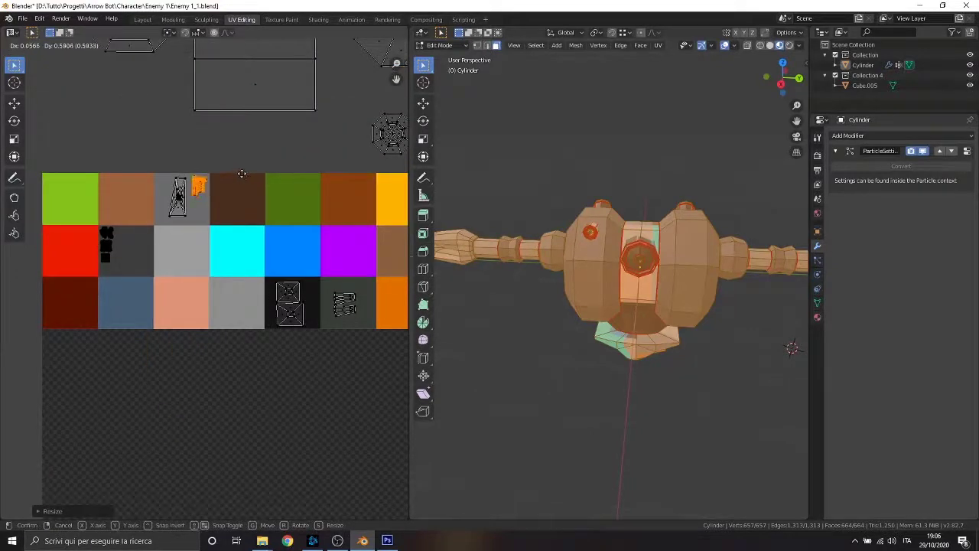
{"action": "left_click", "coordinate": [241, 173]}
Shrink the orange island and move it toward the lower grey swatch
{"action": "scroll", "coordinate": [278, 421], "scroll_direction": "up", "scroll_amount": 4}
{"action": "key", "text": "s"}
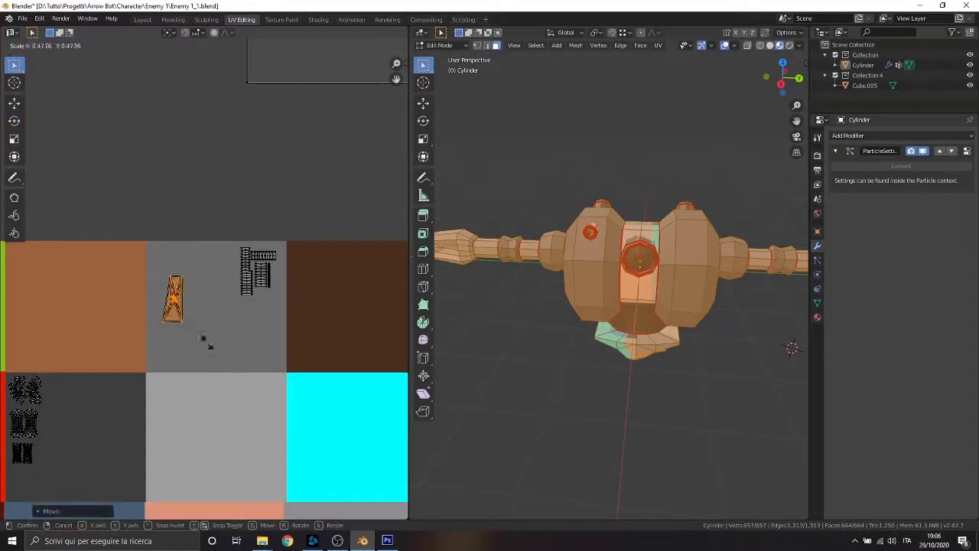
{"action": "scroll", "coordinate": [185, 306], "scroll_direction": "down", "scroll_amount": 5}
{"action": "scroll", "coordinate": [153, 209], "scroll_direction": "up", "scroll_amount": 1}
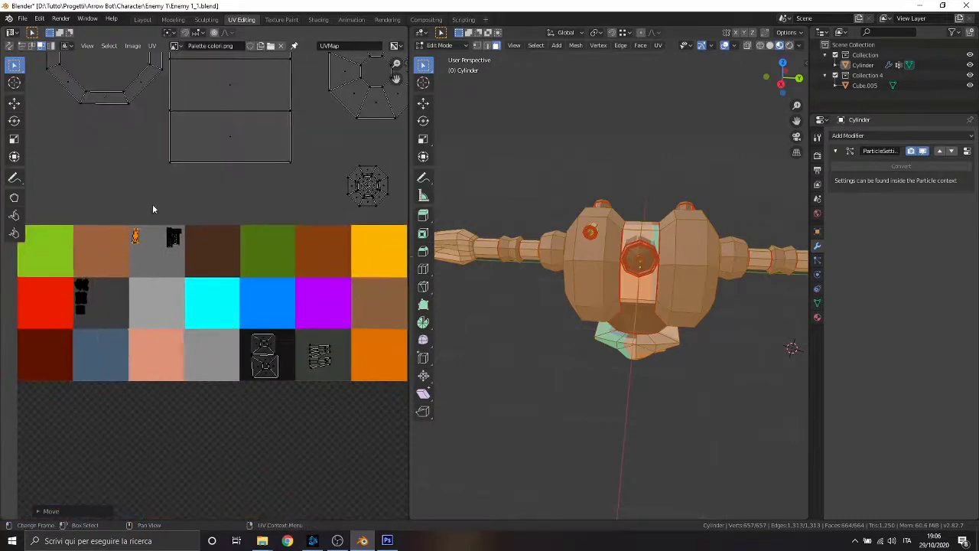
{"action": "key", "text": "g"}
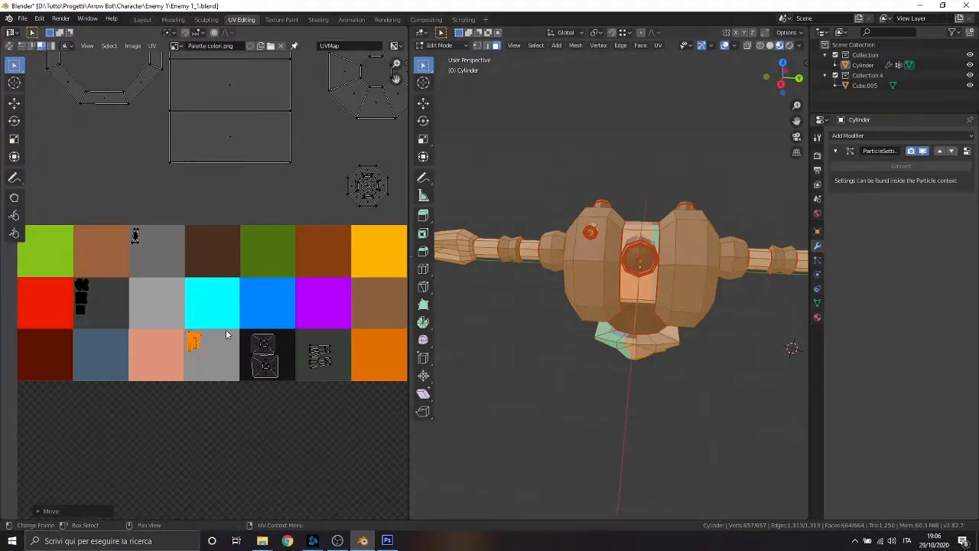
{"action": "scroll", "coordinate": [295, 357], "scroll_direction": "down", "scroll_amount": 3}
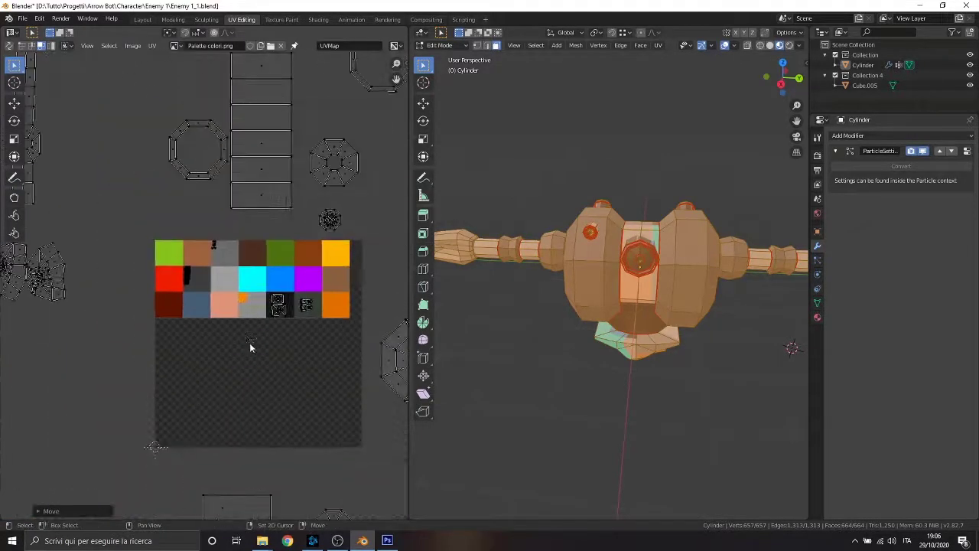
{"action": "scroll", "coordinate": [193, 312], "scroll_direction": "down", "scroll_amount": 1}
{"action": "scroll", "coordinate": [109, 335], "scroll_direction": "down", "scroll_amount": 1}
Resize the island again, settle it on the lower grey swatch, and check the model's new colours
{"action": "key", "text": "s"}
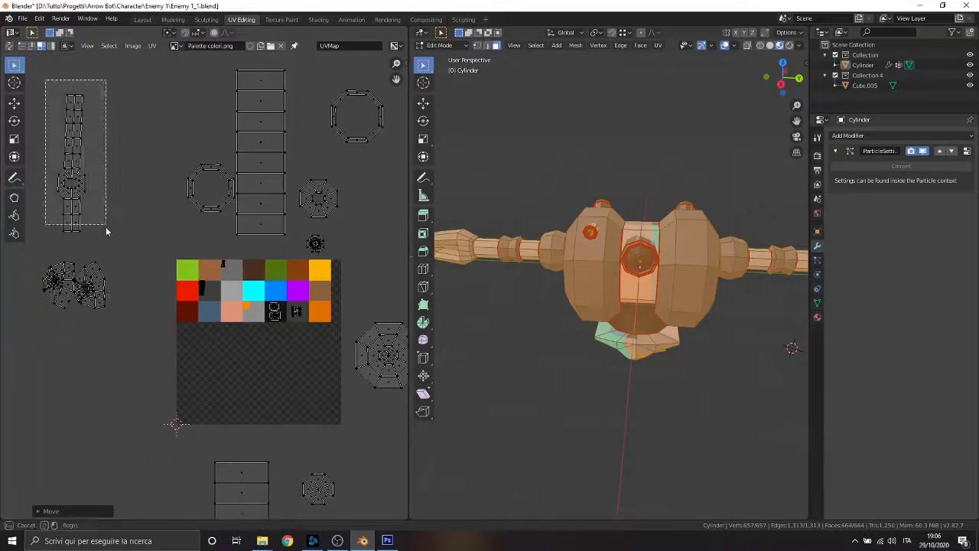
{"action": "left_click", "coordinate": [116, 188]}
{"action": "key", "text": "g"}
{"action": "scroll", "coordinate": [282, 239], "scroll_direction": "up", "scroll_amount": 4}
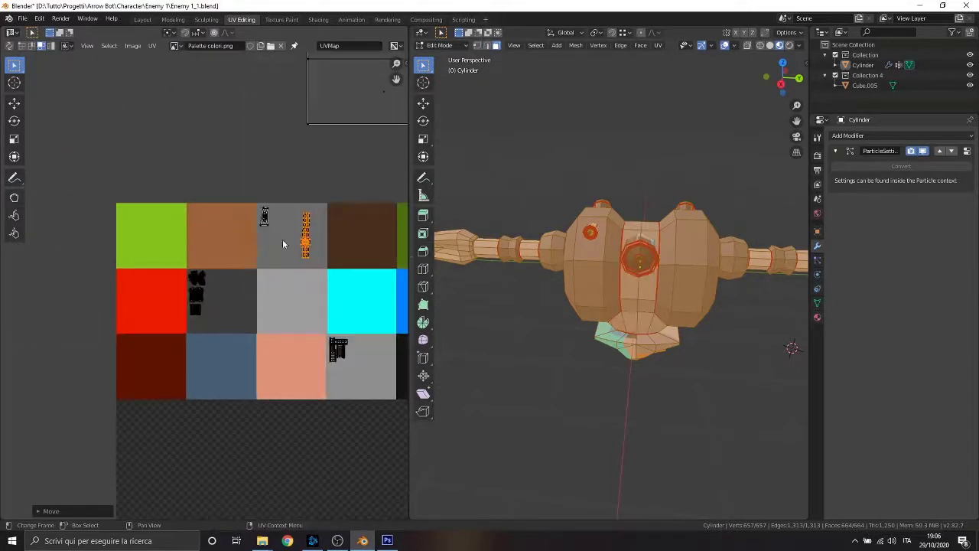
{"action": "scroll", "coordinate": [306, 321], "scroll_direction": "up", "scroll_amount": 1}
{"action": "left_click", "coordinate": [361, 419]}
{"action": "middle_click_drag", "start_coordinate": [734, 322], "coordinate": [754, 333]}
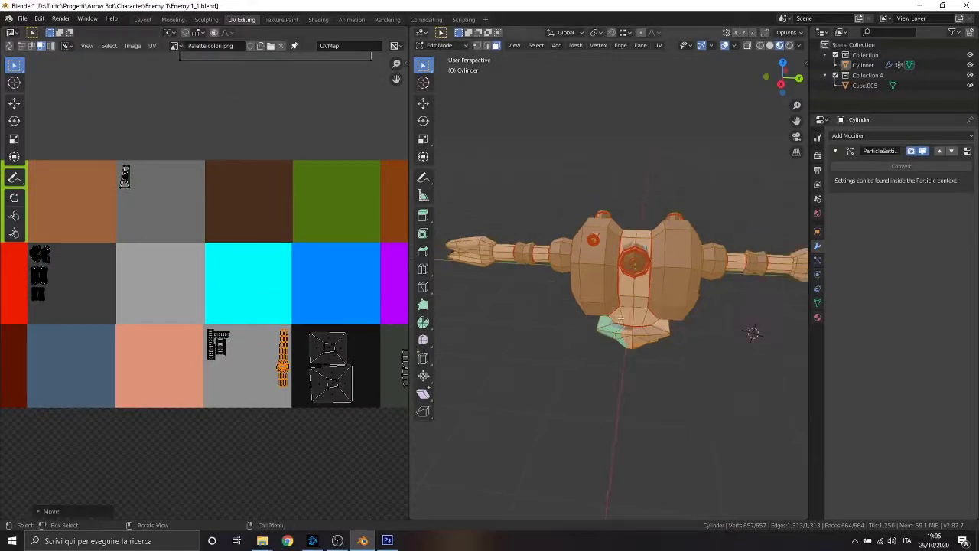
{"action": "mouse_move", "coordinate": [474, 352]}
{"action": "middle_mouse_down"}
{"action": "mouse_move", "coordinate": [671, 291]}
{"action": "mouse_move", "coordinate": [575, 308]}
{"action": "middle_mouse_up"}
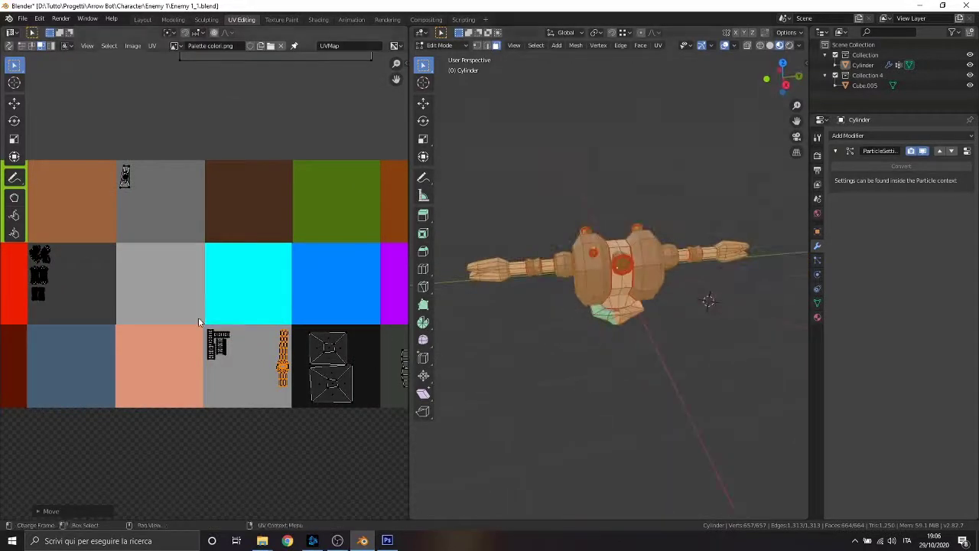
{"action": "scroll", "coordinate": [198, 322], "scroll_direction": "down", "scroll_amount": 6}
Shrink the left cylinder UV island and place it in the dark cell
{"action": "mouse_move", "coordinate": [196, 321]}
{"action": "middle_mouse_down"}
{"action": "mouse_move", "coordinate": [214, 238]}
{"action": "mouse_move", "coordinate": [287, 328]}
{"action": "middle_mouse_up"}
{"action": "key", "text": "l"}
{"action": "key", "text": "s"}
{"action": "left_click", "coordinate": [165, 268]}
{"action": "middle_click_drag", "start_coordinate": [196, 289], "coordinate": [148, 304]}
{"action": "key", "text": "g"}
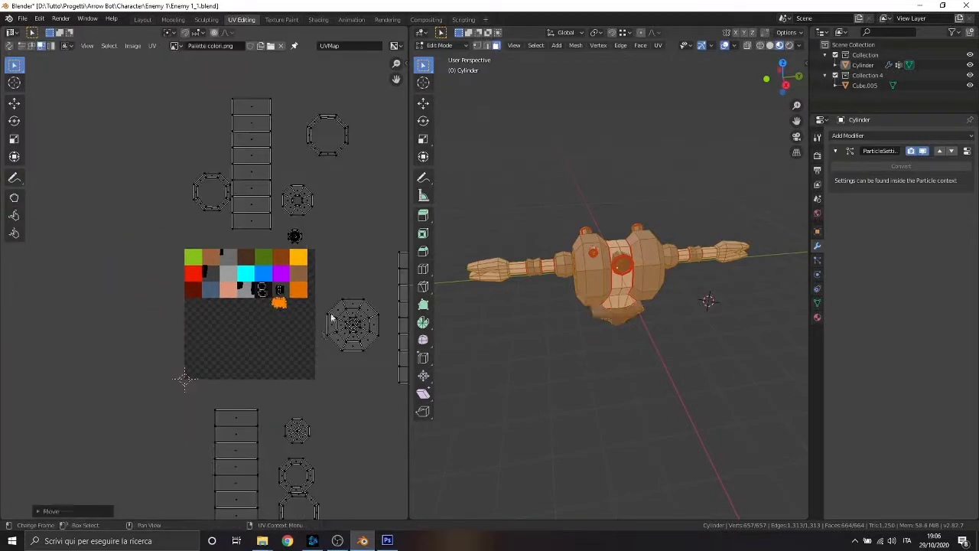
{"action": "scroll", "coordinate": [332, 324], "scroll_direction": "up", "scroll_amount": 7}
{"action": "left_click", "coordinate": [249, 291]}
Scale both lower UV islands and move them into the dark swatch
{"action": "key", "text": "s"}
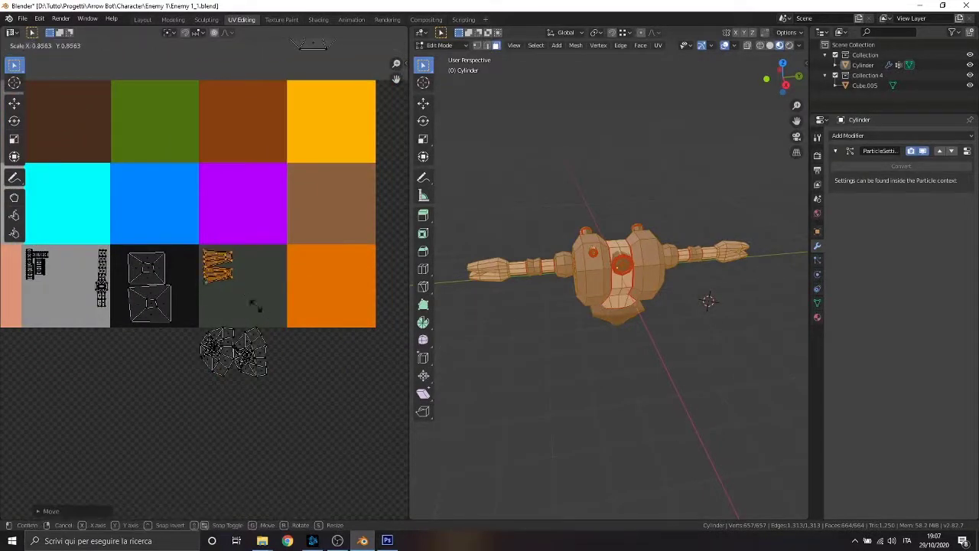
{"action": "left_click_drag", "start_coordinate": [185, 326], "coordinate": [294, 421]}
{"action": "key", "text": "s"}
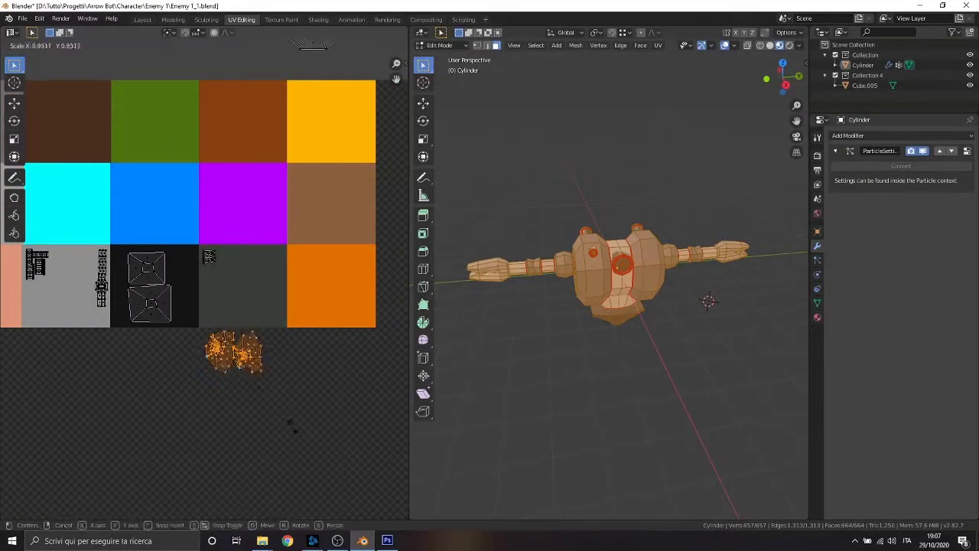
{"action": "key", "text": "g"}
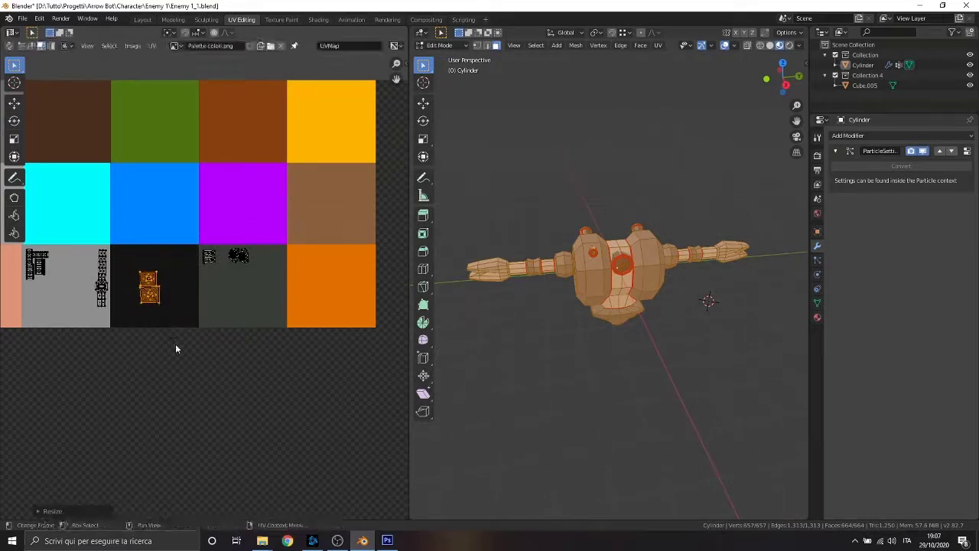
{"action": "left_click", "coordinate": [153, 325]}
Switch to Object Mode and orbit the robot to preview its grey-and-black palette colours
{"action": "scroll", "coordinate": [153, 325], "scroll_direction": "down", "scroll_amount": 5}
{"action": "scroll", "coordinate": [601, 258], "scroll_direction": "up", "scroll_amount": 2}
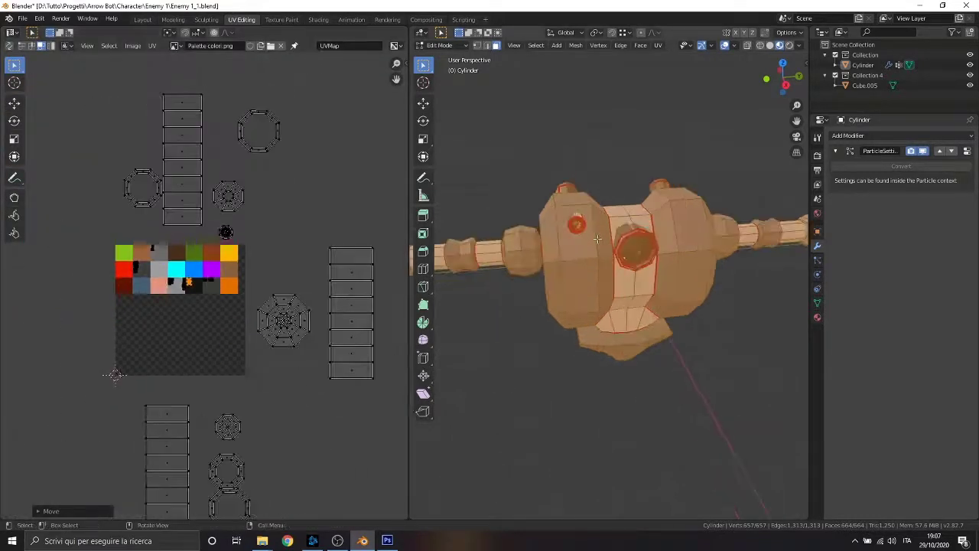
{"action": "scroll", "coordinate": [601, 259], "scroll_direction": "up", "scroll_amount": 1}
{"action": "scroll", "coordinate": [209, 289], "scroll_direction": "up", "scroll_amount": 1}
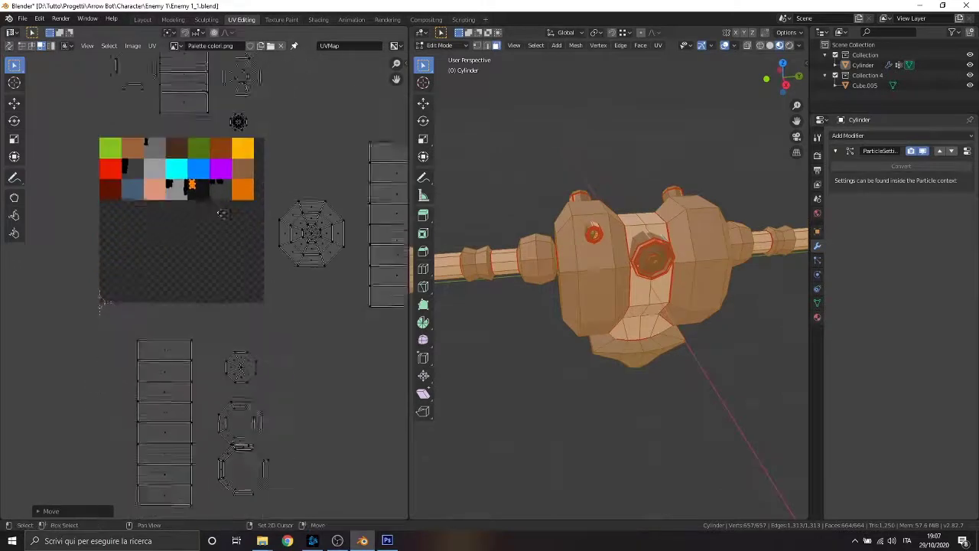
{"action": "middle_click_drag", "start_coordinate": [209, 289], "coordinate": [221, 179]}
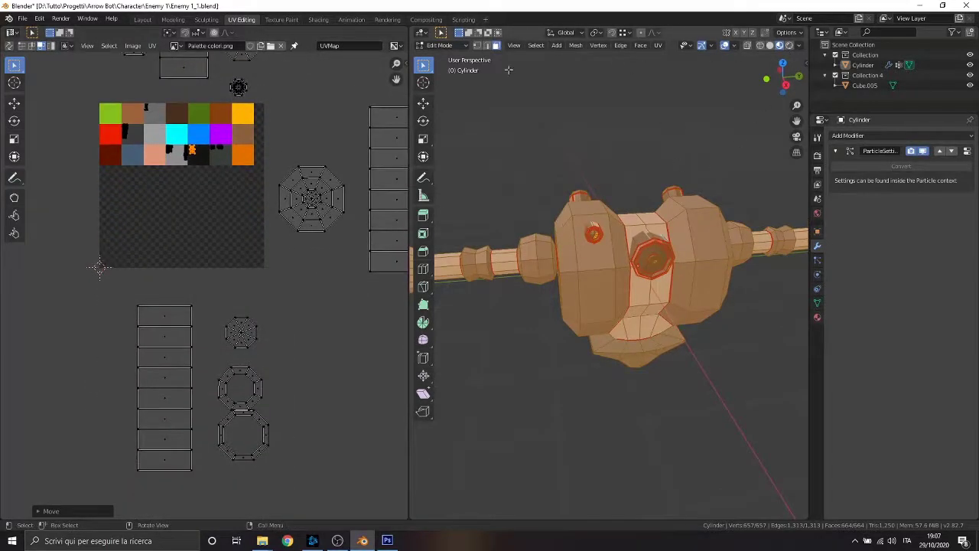
{"action": "key", "text": "Tab"}
{"action": "mouse_move", "coordinate": [508, 70]}
{"action": "middle_mouse_down"}
{"action": "mouse_move", "coordinate": [572, 266]}
{"action": "mouse_move", "coordinate": [605, 251]}
{"action": "mouse_move", "coordinate": [586, 279]}
{"action": "mouse_move", "coordinate": [605, 310]}
{"action": "mouse_move", "coordinate": [584, 335]}
{"action": "mouse_move", "coordinate": [531, 303]}
{"action": "middle_mouse_up"}
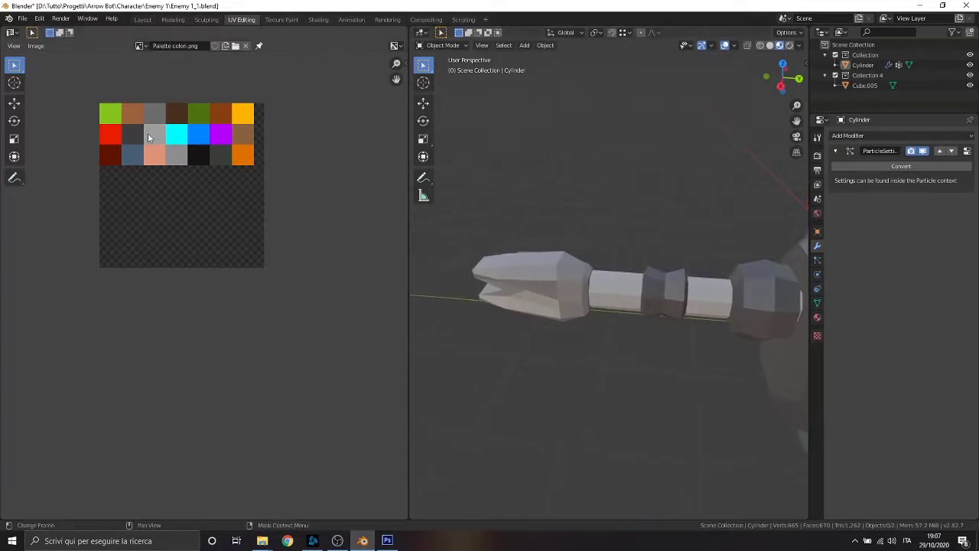
{"action": "key", "text": "Tab"}
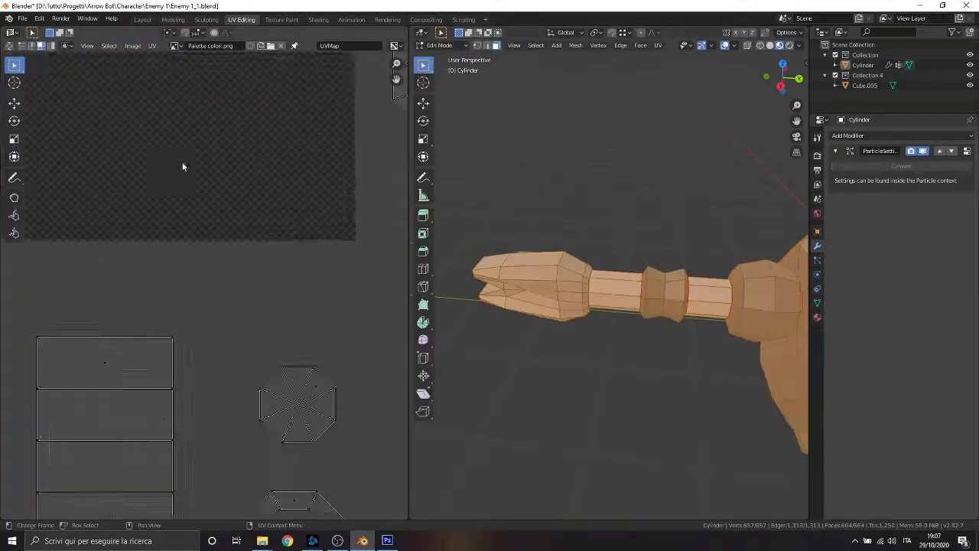
{"action": "scroll", "coordinate": [183, 166], "scroll_direction": "up", "scroll_amount": 3}
{"action": "scroll", "coordinate": [164, 192], "scroll_direction": "up", "scroll_amount": 3}
{"action": "key", "text": "g"}
{"action": "left_click", "coordinate": [198, 300]}
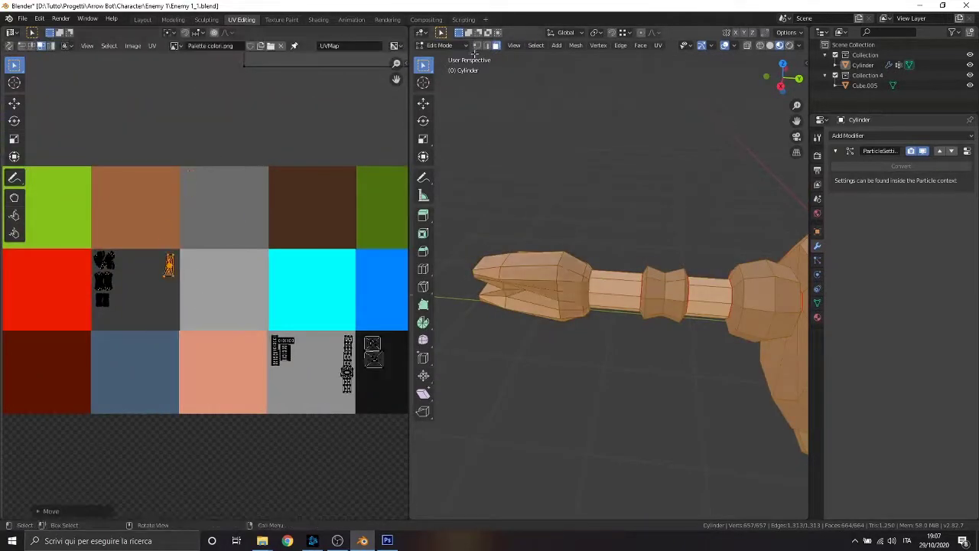
{"action": "key", "text": "Tab"}
{"action": "middle_click_drag", "start_coordinate": [607, 207], "coordinate": [581, 291]}
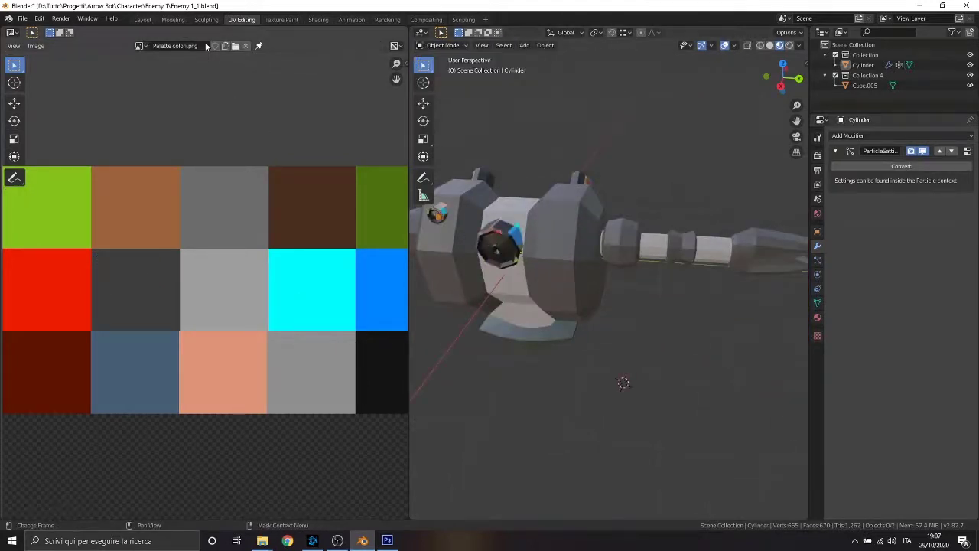
{"action": "key", "text": "Tab"}
{"action": "middle_click_drag", "start_coordinate": [276, 338], "coordinate": [219, 240]}
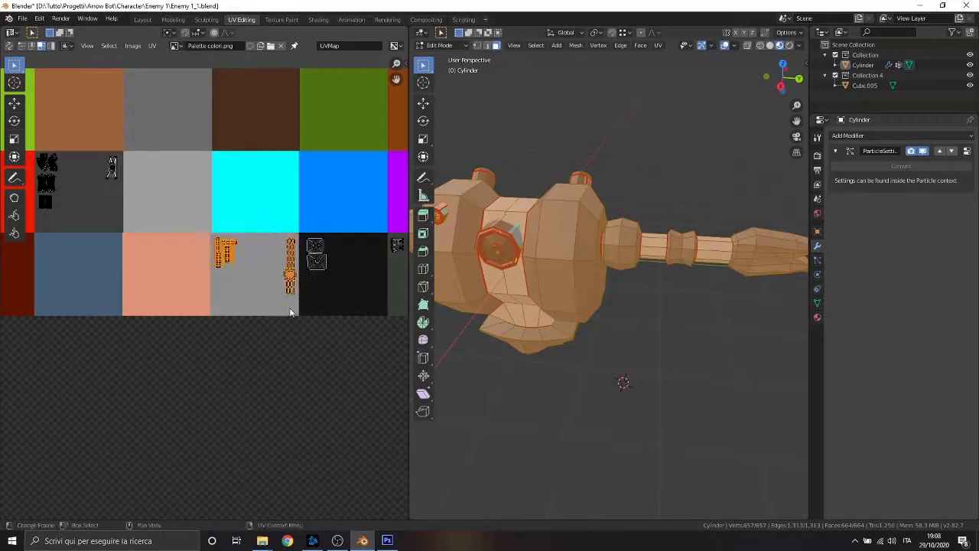
{"action": "key", "text": "Tab"}
{"action": "mouse_move", "coordinate": [510, 135]}
{"action": "middle_mouse_down"}
{"action": "mouse_move", "coordinate": [519, 281]}
{"action": "mouse_move", "coordinate": [717, 260]}
{"action": "middle_mouse_up"}
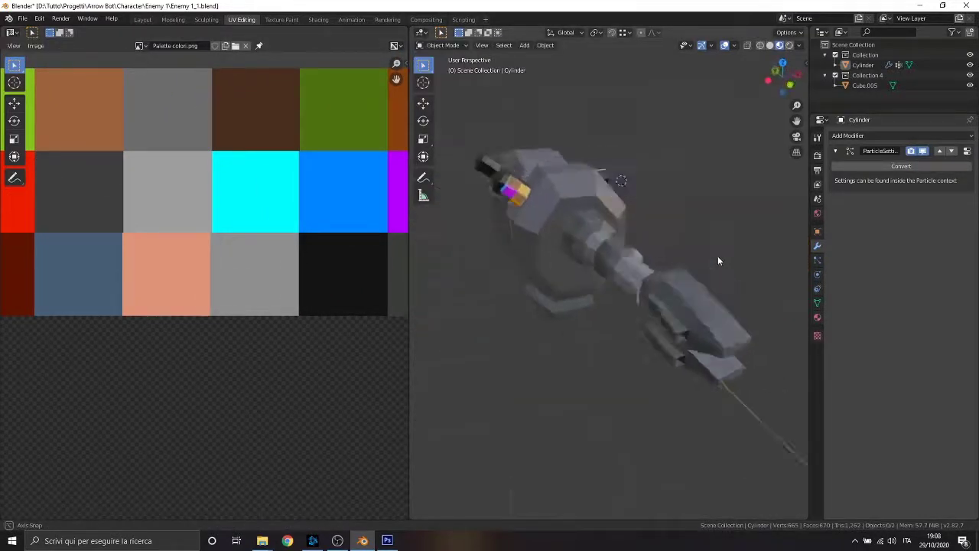
{"action": "middle_click_drag", "start_coordinate": [718, 261], "coordinate": [647, 218]}
{"action": "scroll", "coordinate": [514, 242], "scroll_direction": "up", "scroll_amount": 3}
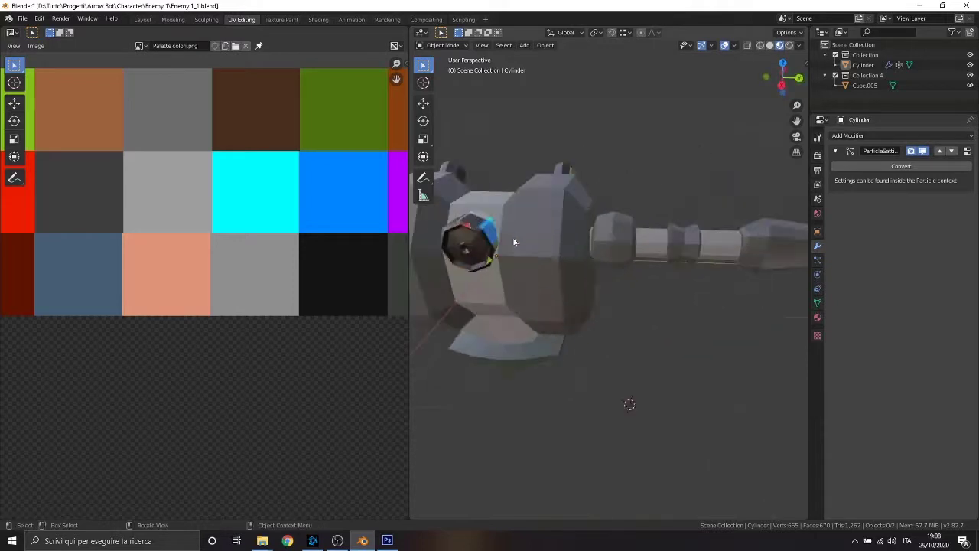
{"action": "middle_click_drag", "start_coordinate": [514, 241], "coordinate": [601, 317]}
{"action": "scroll", "coordinate": [381, 189], "scroll_direction": "down", "scroll_amount": 3}
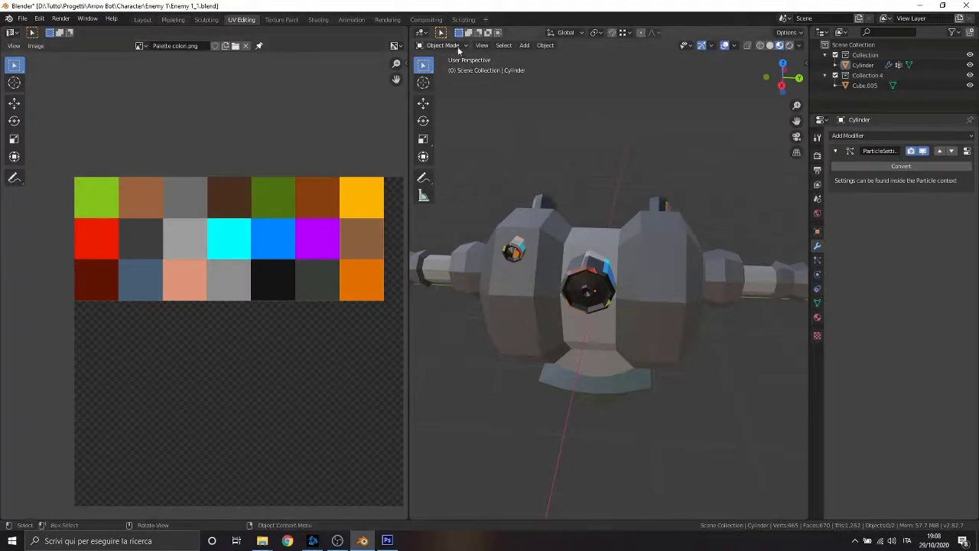
{"action": "key", "text": "Tab"}
Box-select the UV strip, shrink it and place it beside the palette
{"action": "key", "text": "alt+a"}
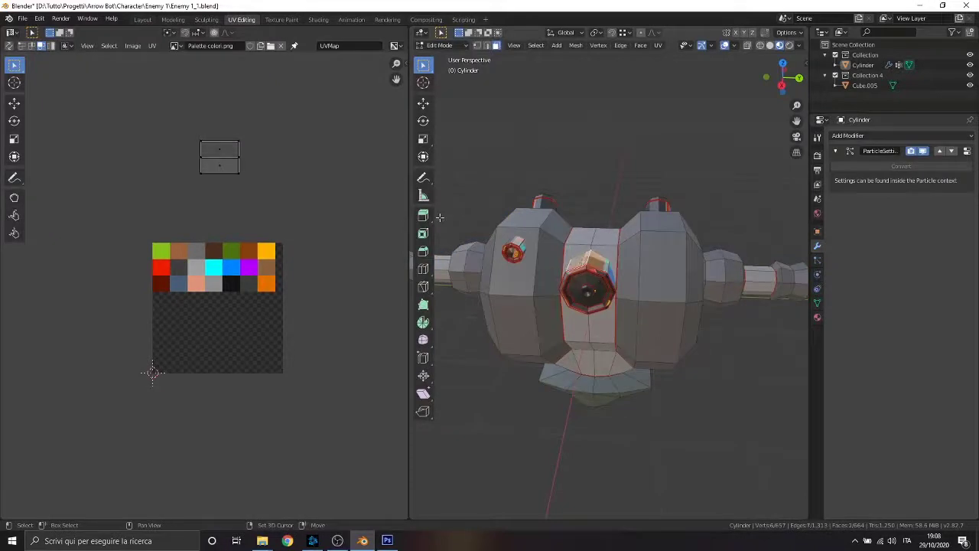
{"action": "key", "text": "a"}
{"action": "key", "text": "b"}
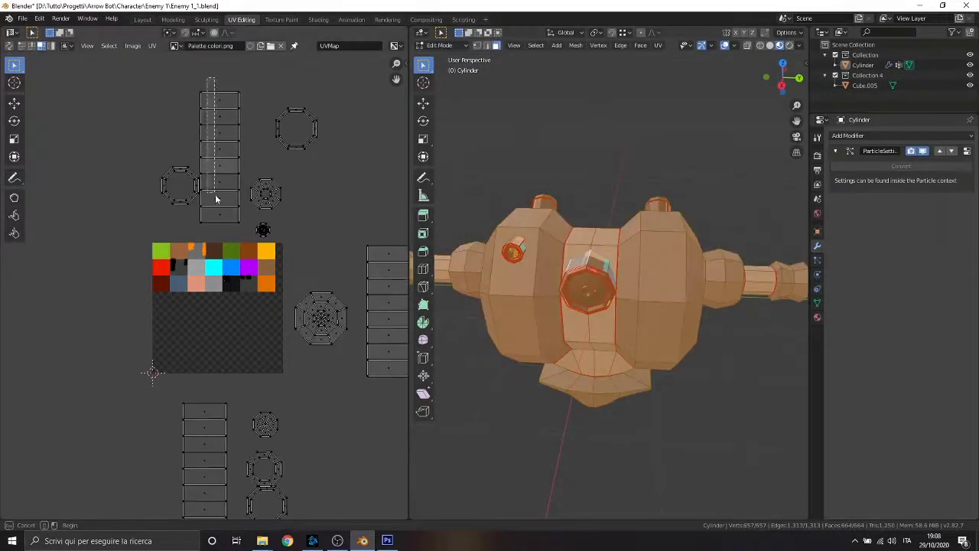
{"action": "key", "text": "s"}
{"action": "left_click", "coordinate": [228, 181]}
{"action": "key", "text": "g"}
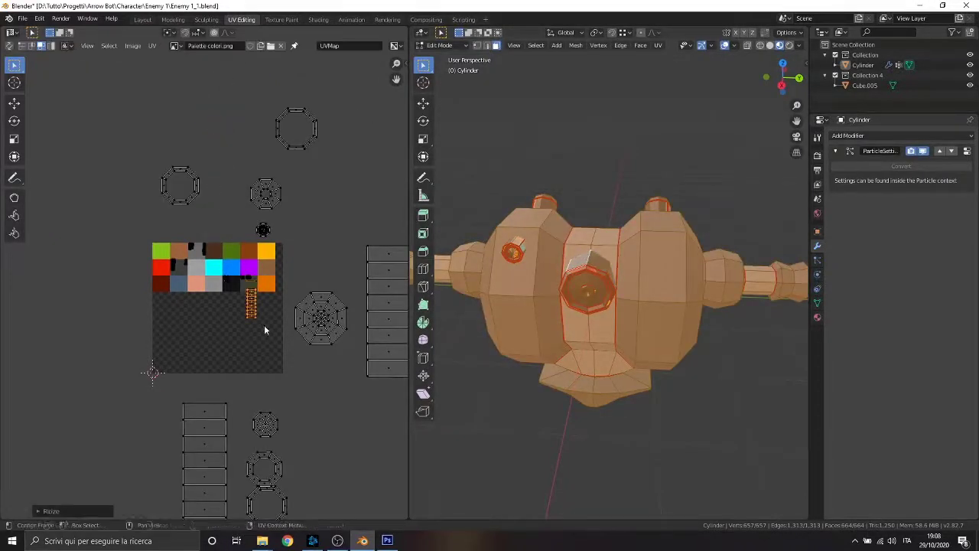
{"action": "left_click", "coordinate": [264, 324]}
Scale the strip down further and set it beside the orange swatch
{"action": "scroll", "coordinate": [263, 422], "scroll_direction": "up", "scroll_amount": 5}
{"action": "key", "text": "s"}
{"action": "left_click", "coordinate": [350, 373]}
{"action": "scroll", "coordinate": [350, 373], "scroll_direction": "up", "scroll_amount": 3}
{"action": "key", "text": "g"}
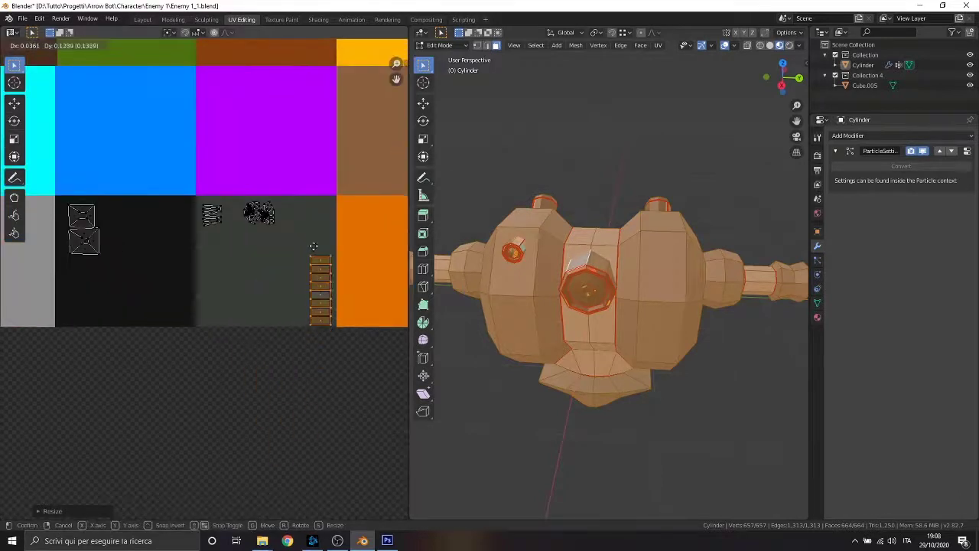
{"action": "left_click", "coordinate": [314, 253]}
Preview the robot's colours in Object Mode, orbiting around it, then return to Edit Mode
{"action": "scroll", "coordinate": [324, 286], "scroll_direction": "down", "scroll_amount": 6}
{"action": "scroll", "coordinate": [218, 381], "scroll_direction": "down", "scroll_amount": 3}
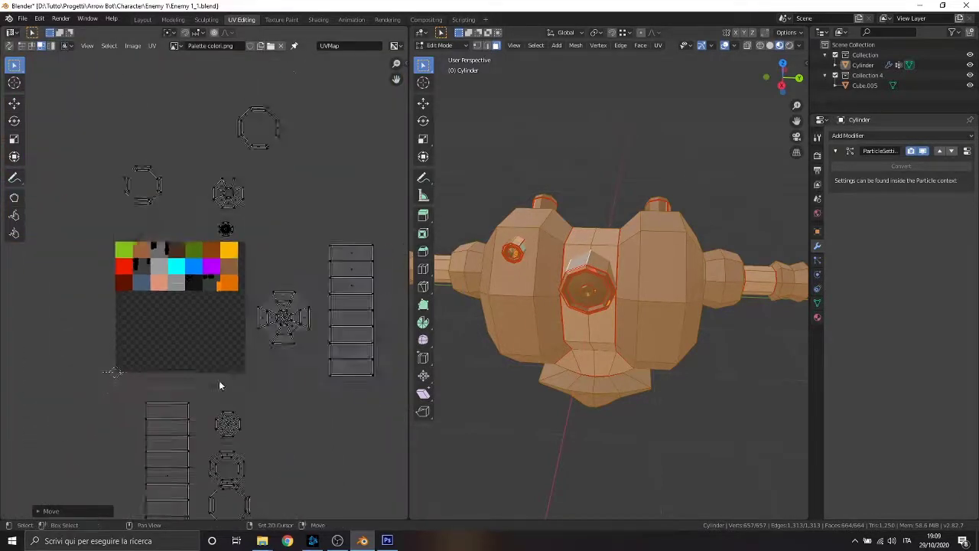
{"action": "scroll", "coordinate": [272, 306], "scroll_direction": "down", "scroll_amount": 2}
{"action": "left_click", "coordinate": [440, 45]}
{"action": "left_click", "coordinate": [448, 56]}
{"action": "mouse_move", "coordinate": [535, 229]}
{"action": "middle_mouse_down"}
{"action": "mouse_move", "coordinate": [646, 245]}
{"action": "mouse_move", "coordinate": [608, 240]}
{"action": "middle_mouse_up"}
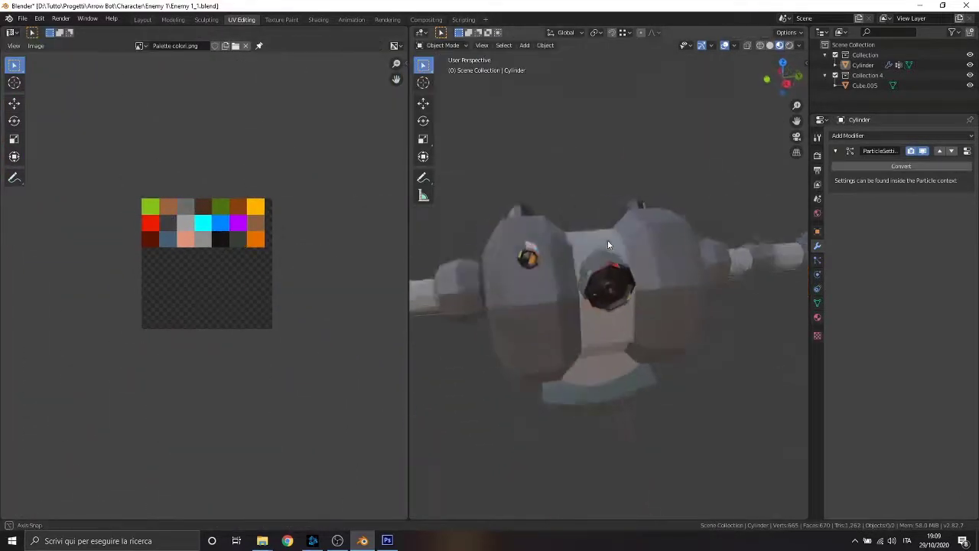
{"action": "left_click", "coordinate": [444, 45]}
{"action": "left_click", "coordinate": [449, 69]}
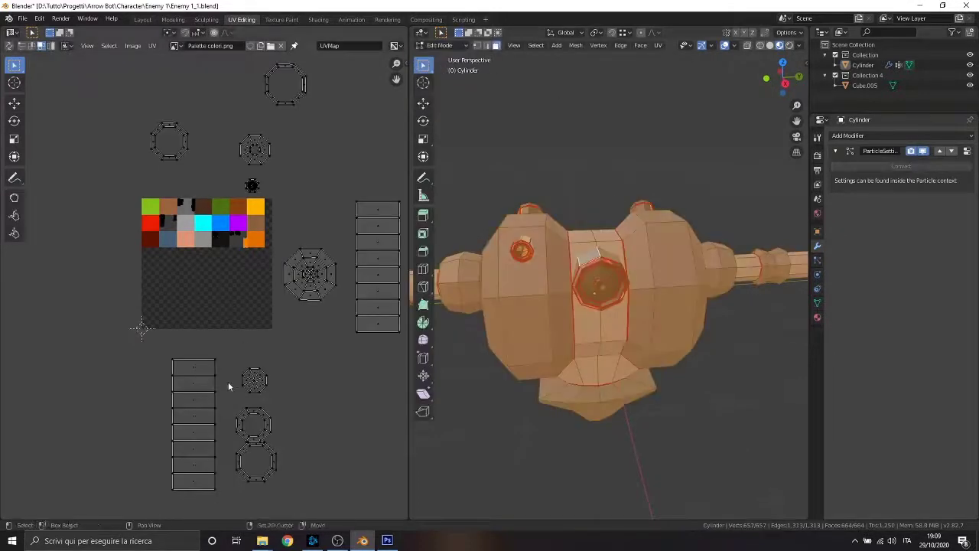
Box-select a ladder UV island and shrink it
{"action": "left_click_drag", "start_coordinate": [210, 276], "coordinate": [261, 446]}
{"action": "key", "text": "s"}
{"action": "left_click", "coordinate": [290, 220]}
{"action": "scroll", "coordinate": [295, 204], "scroll_direction": "up", "scroll_amount": 5}
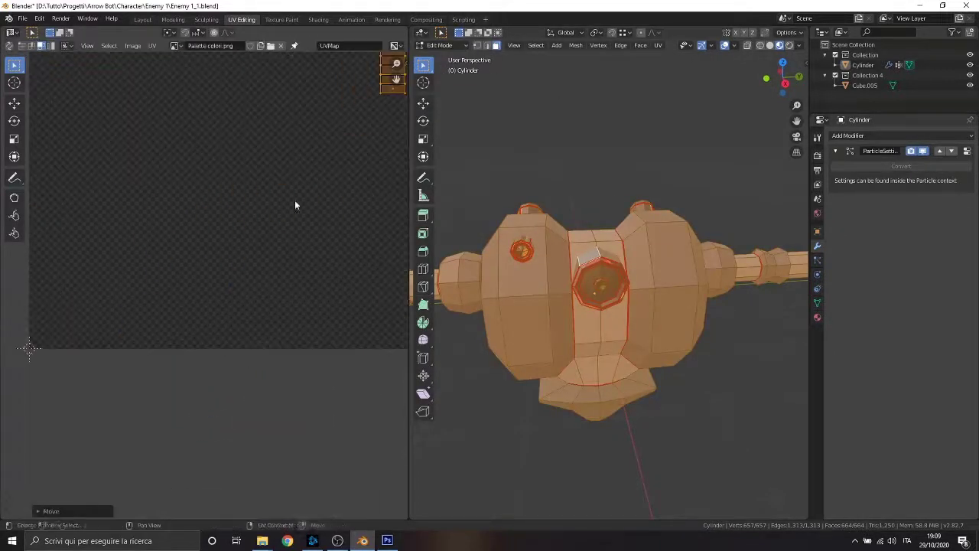
{"action": "key", "text": "s"}
{"action": "scroll", "coordinate": [287, 307], "scroll_direction": "down", "scroll_amount": 4}
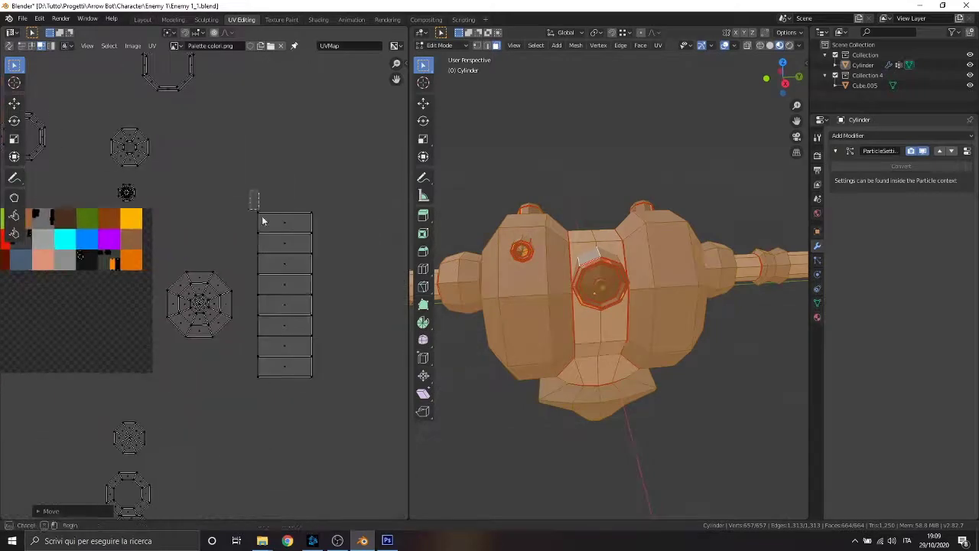
Scale the ladder island onto the palette, panning the UV view to the swatches
{"action": "key", "text": "s"}
{"action": "scroll", "coordinate": [290, 302], "scroll_direction": "up", "scroll_amount": 3}
{"action": "scroll", "coordinate": [190, 459], "scroll_direction": "up", "scroll_amount": 4}
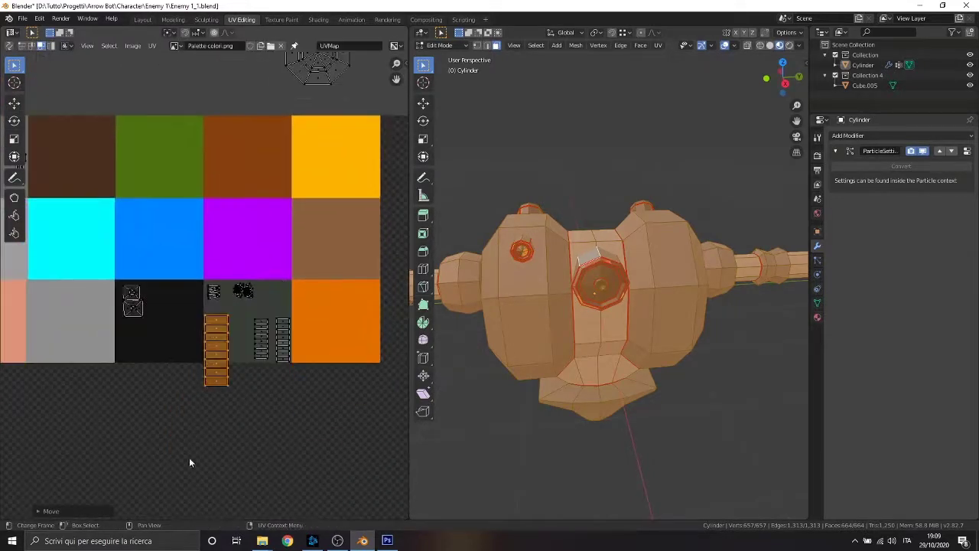
{"action": "scroll", "coordinate": [252, 367], "scroll_direction": "down", "scroll_amount": 8}
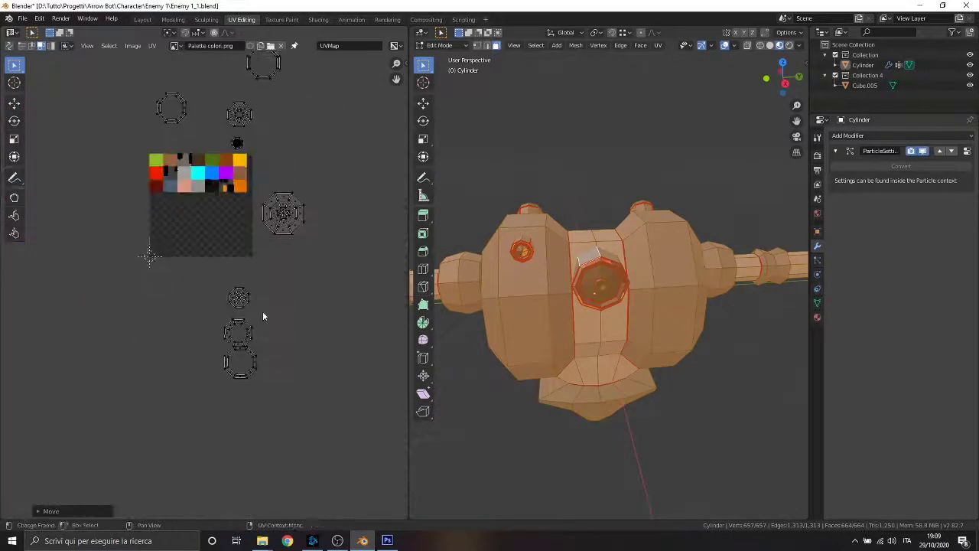
{"action": "scroll", "coordinate": [264, 306], "scroll_direction": "up", "scroll_amount": 2}
{"action": "middle_click_drag", "start_coordinate": [361, 289], "coordinate": [340, 504]}
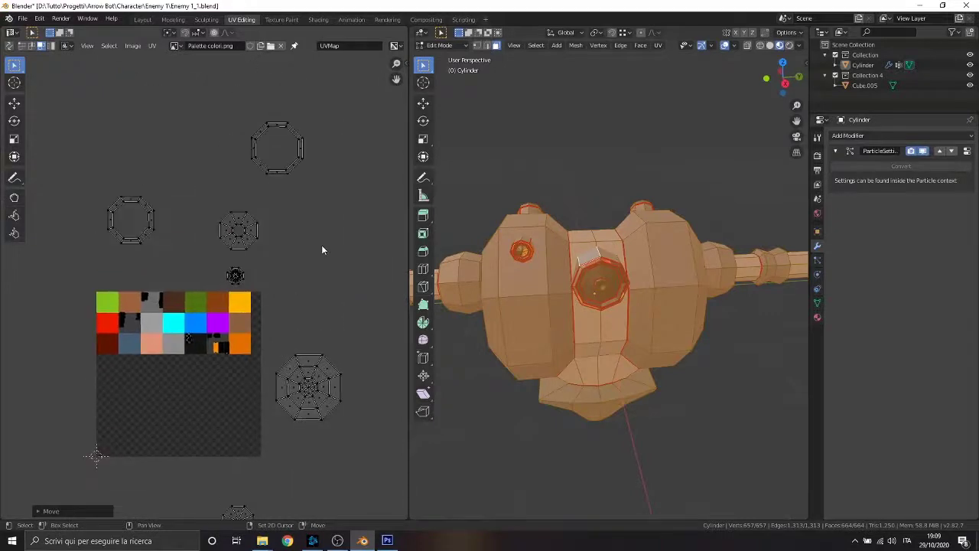
Check the robot's colours in Object Mode from another angle, then resume Edit Mode
{"action": "key", "text": "Tab"}
{"action": "mouse_move", "coordinate": [545, 239]}
{"action": "middle_mouse_down"}
{"action": "mouse_move", "coordinate": [672, 260]}
{"action": "mouse_move", "coordinate": [595, 261]}
{"action": "mouse_move", "coordinate": [470, 124]}
{"action": "middle_mouse_up"}
{"action": "left_click", "coordinate": [444, 45]}
{"action": "left_click", "coordinate": [441, 68]}
Select all UVs and scale the large octagon island onto the top-left lime-green swatch
{"action": "scroll", "coordinate": [342, 405], "scroll_direction": "up", "scroll_amount": 3}
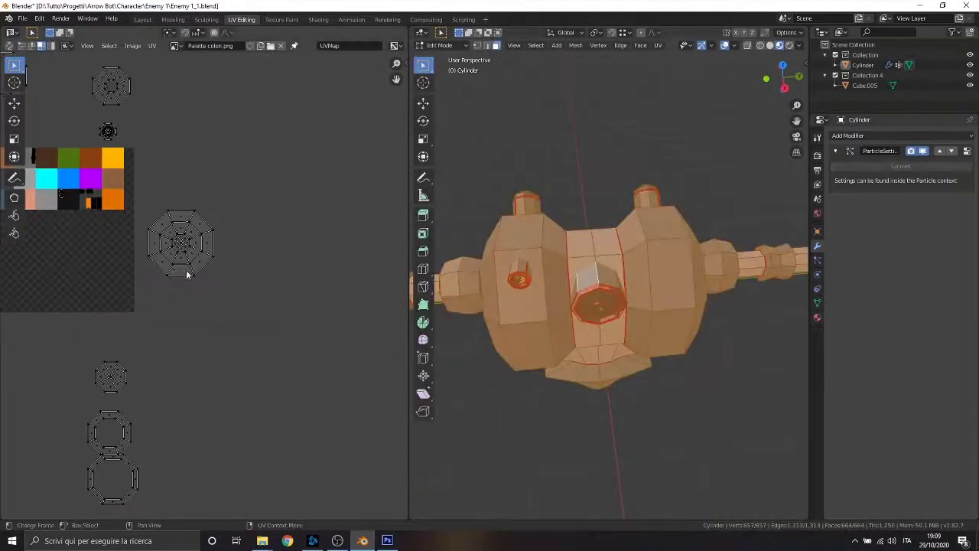
{"action": "scroll", "coordinate": [363, 317], "scroll_direction": "up", "scroll_amount": 3}
{"action": "scroll", "coordinate": [363, 321], "scroll_direction": "down", "scroll_amount": 3}
{"action": "key", "text": "a"}
{"action": "key", "text": "s"}
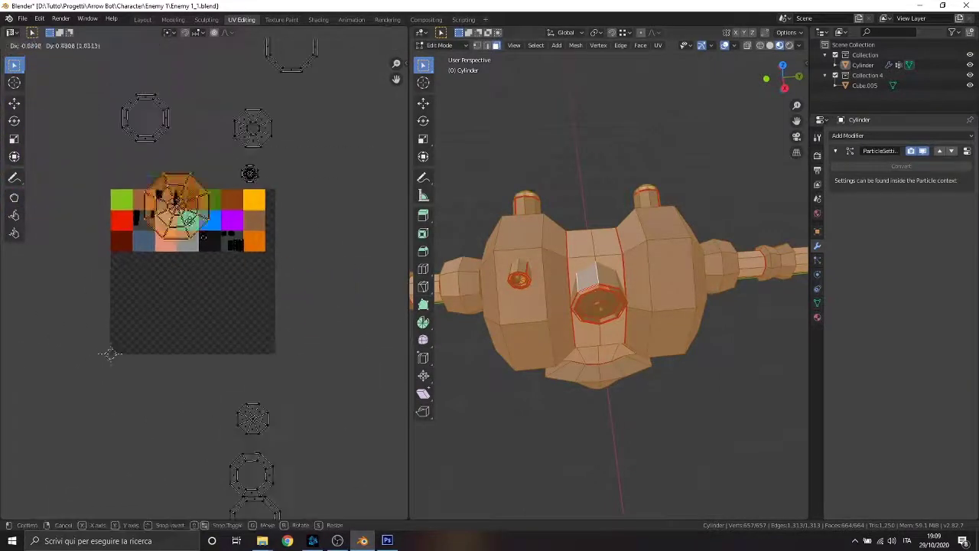
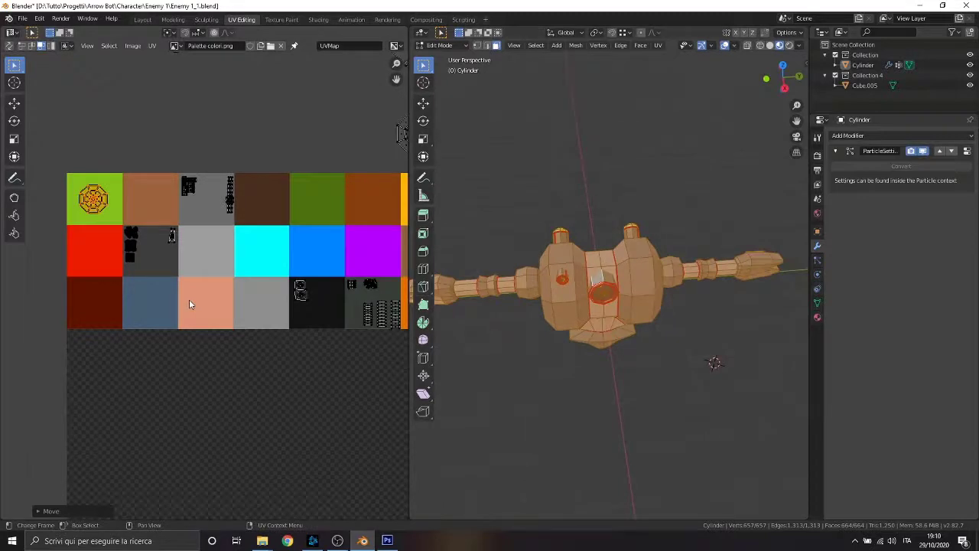
Select the socket's inner disc faces and display all UV islands below the palette
{"action": "scroll", "coordinate": [189, 305], "scroll_direction": "down", "scroll_amount": 3}
{"action": "scroll", "coordinate": [252, 365], "scroll_direction": "down", "scroll_amount": 2}
{"action": "middle_click_drag", "start_coordinate": [308, 364], "coordinate": [269, 324]}
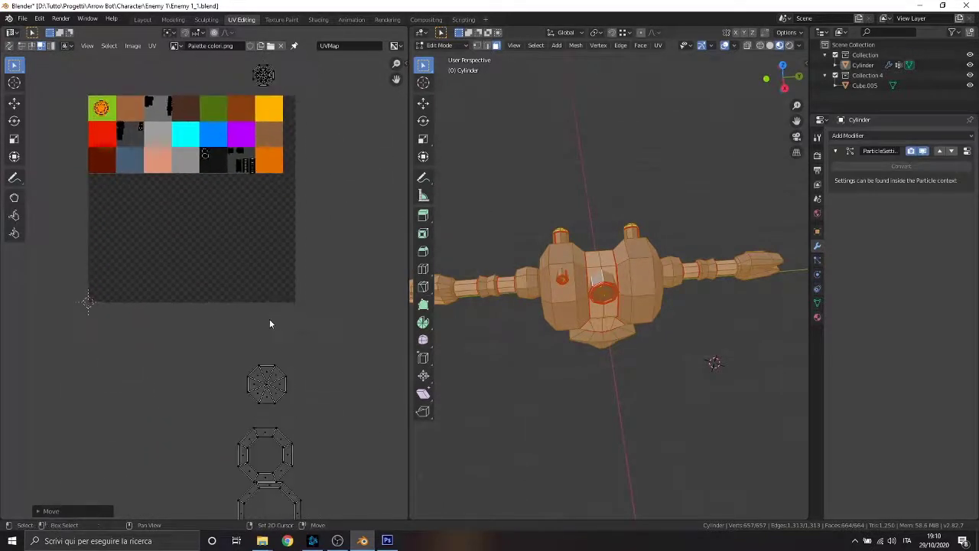
{"action": "scroll", "coordinate": [269, 324], "scroll_direction": "down", "scroll_amount": 1}
{"action": "scroll", "coordinate": [623, 299], "scroll_direction": "up", "scroll_amount": 5}
{"action": "left_click", "coordinate": [623, 298]}
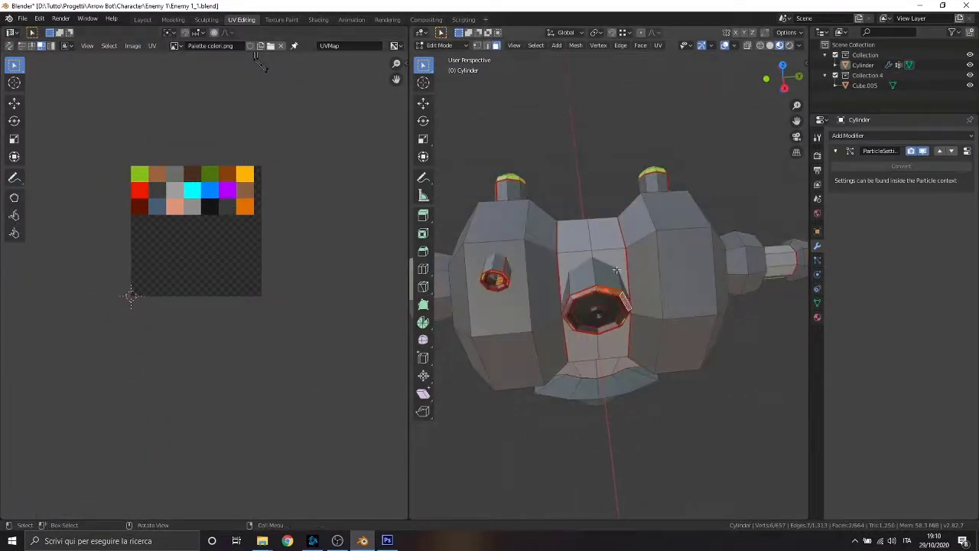
{"action": "key", "text": "a"}
{"action": "scroll", "coordinate": [290, 264], "scroll_direction": "down", "scroll_amount": 2}
{"action": "scroll", "coordinate": [243, 313], "scroll_direction": "up", "scroll_amount": 3}
{"action": "scroll", "coordinate": [260, 230], "scroll_direction": "up", "scroll_amount": 2}
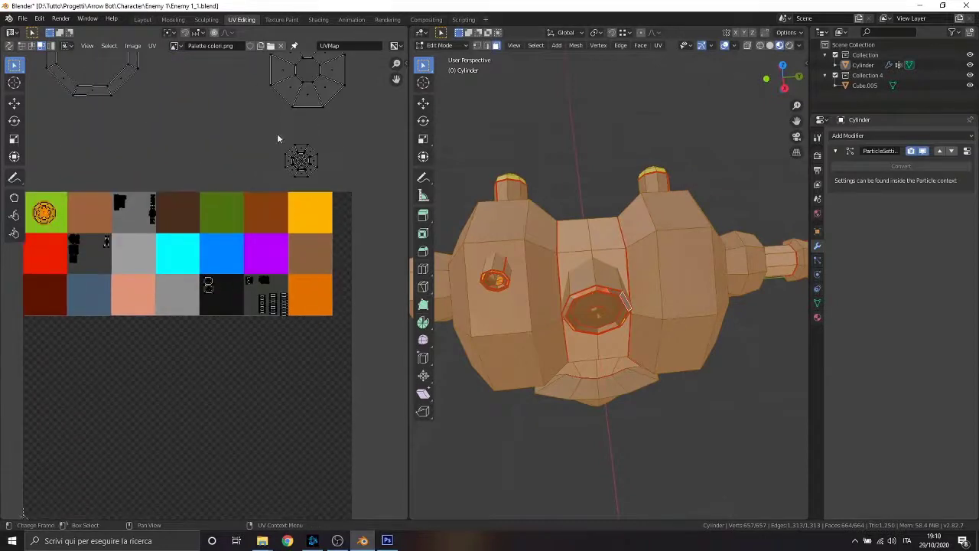
Move the disc's UV island into the dark-red palette cell and shrink it
{"action": "key", "text": "g"}
{"action": "left_click", "coordinate": [189, 263]}
{"action": "scroll", "coordinate": [188, 262], "scroll_direction": "down", "scroll_amount": 1}
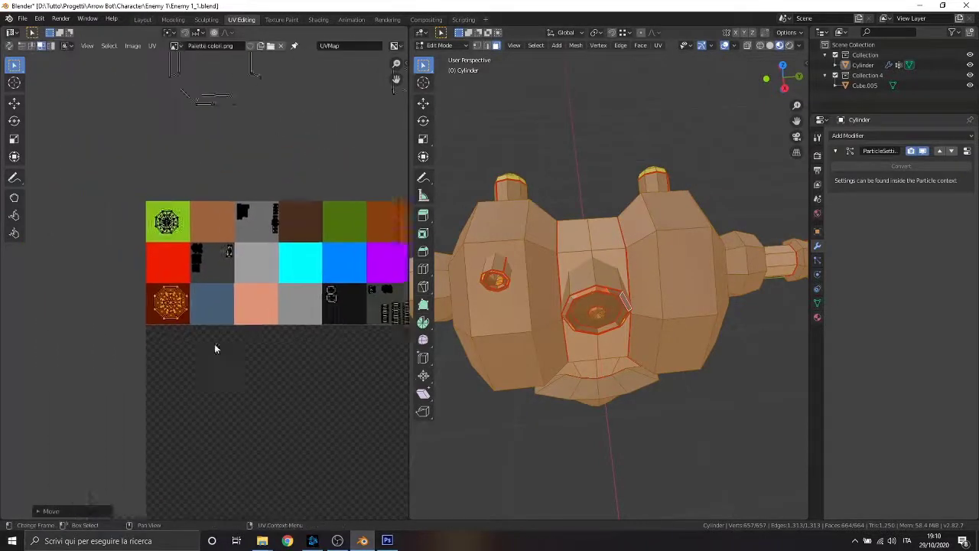
{"action": "scroll", "coordinate": [188, 262], "scroll_direction": "up", "scroll_amount": 4}
{"action": "key", "text": "s"}
{"action": "left_click", "coordinate": [146, 354]}
{"action": "scroll", "coordinate": [300, 344], "scroll_direction": "down", "scroll_amount": 3}
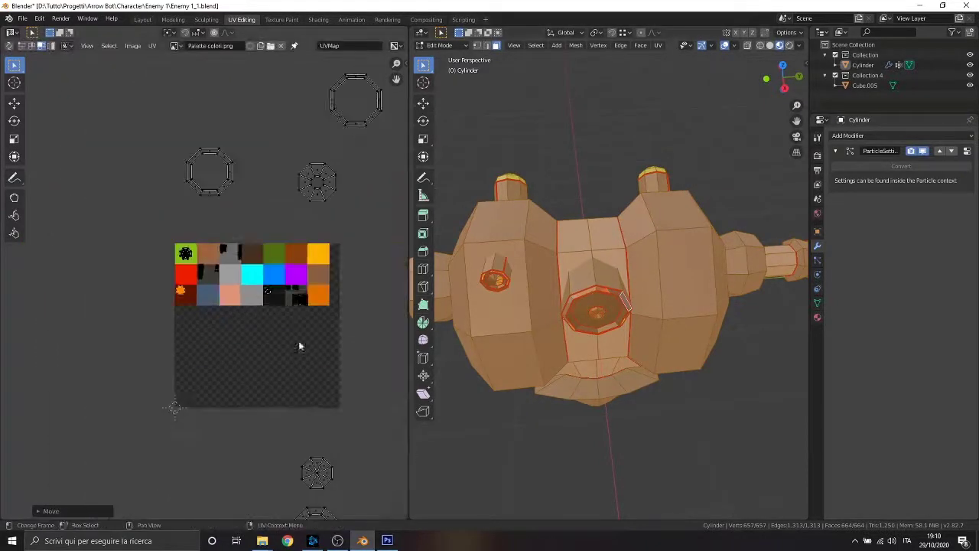
{"action": "scroll", "coordinate": [319, 357], "scroll_direction": "up", "scroll_amount": 5}
Reposition the disc island onto the orange cell and shrink it further
{"action": "key", "text": "g"}
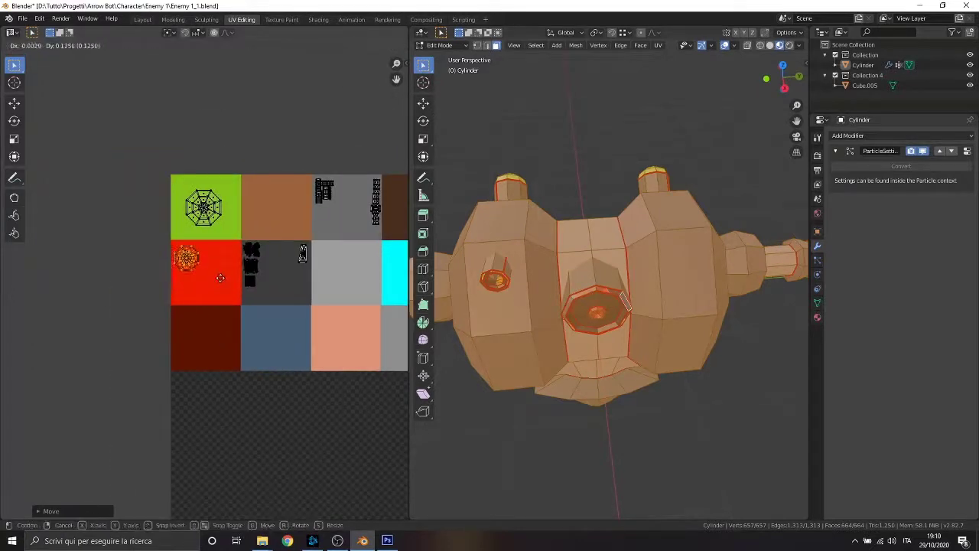
{"action": "left_click", "coordinate": [187, 322]}
{"action": "scroll", "coordinate": [152, 289], "scroll_direction": "down", "scroll_amount": 3}
{"action": "key", "text": "g"}
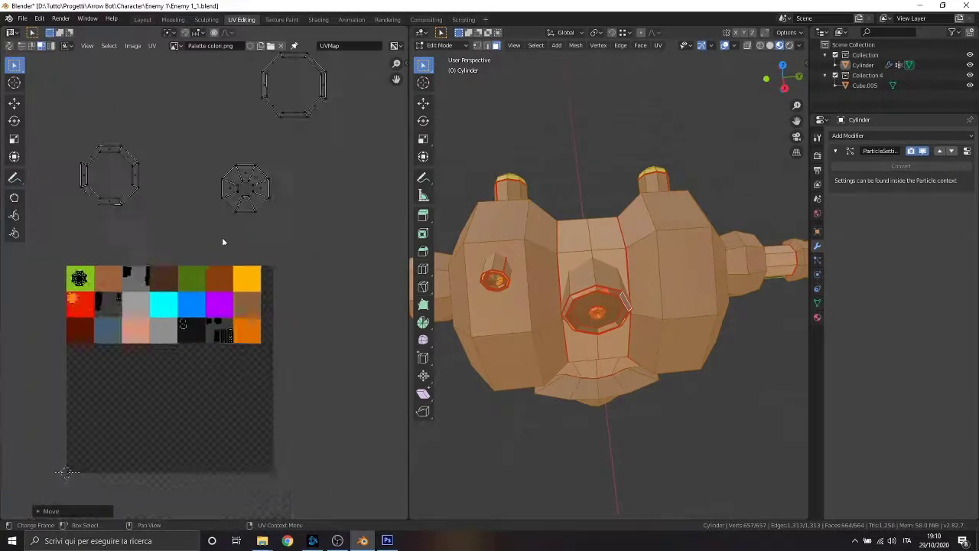
{"action": "scroll", "coordinate": [229, 239], "scroll_direction": "down", "scroll_amount": 2}
{"action": "scroll", "coordinate": [241, 242], "scroll_direction": "up", "scroll_amount": 2}
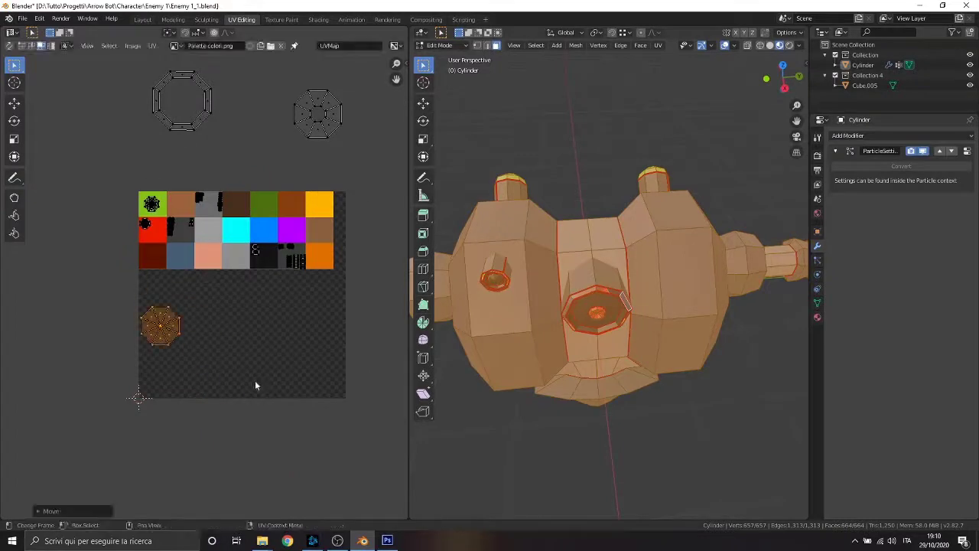
{"action": "key", "text": "s"}
{"action": "scroll", "coordinate": [184, 331], "scroll_direction": "up", "scroll_amount": 3}
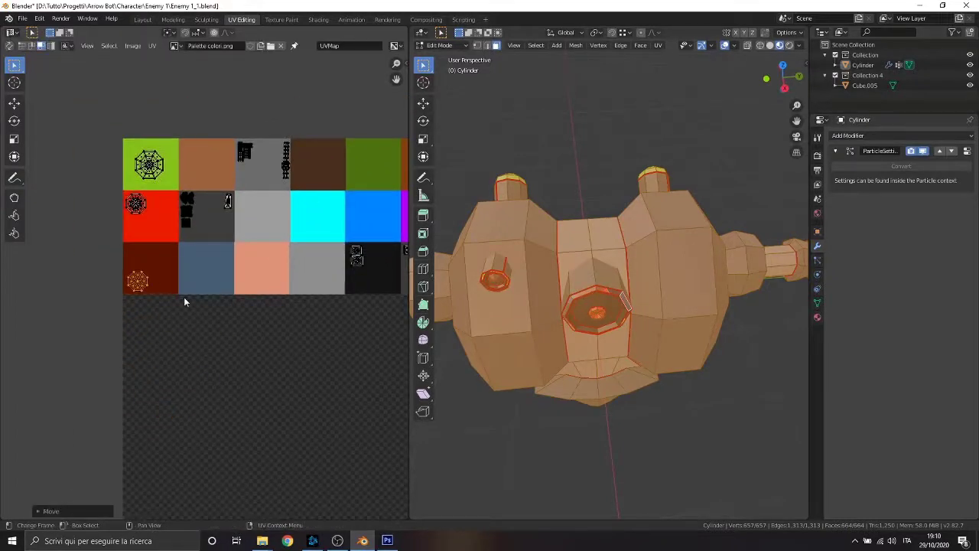
Nudge the orange island into place, then box-select the socket's octagon UV islands
{"action": "scroll", "coordinate": [150, 212], "scroll_direction": "down", "scroll_amount": 2}
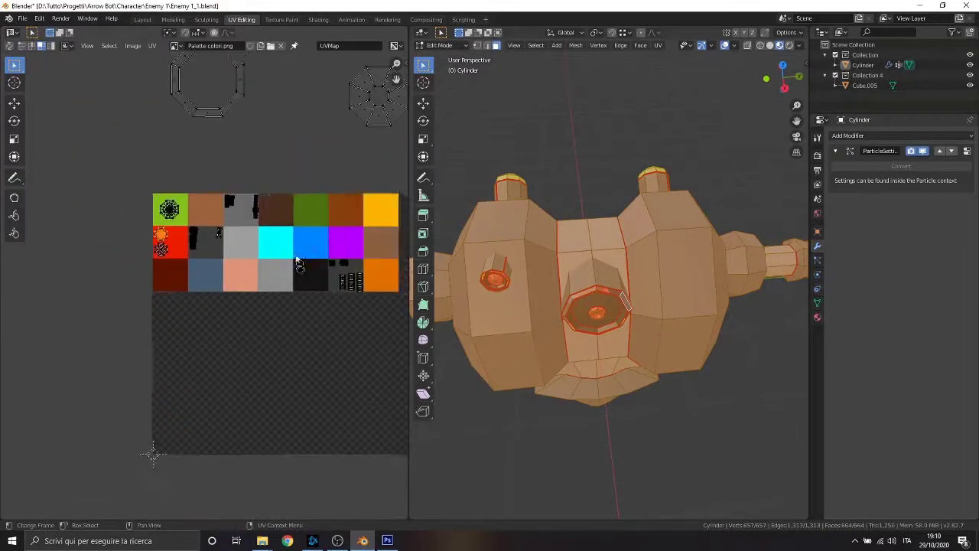
{"action": "scroll", "coordinate": [264, 283], "scroll_direction": "down", "scroll_amount": 2}
{"action": "middle_click_drag", "start_coordinate": [264, 283], "coordinate": [286, 280]}
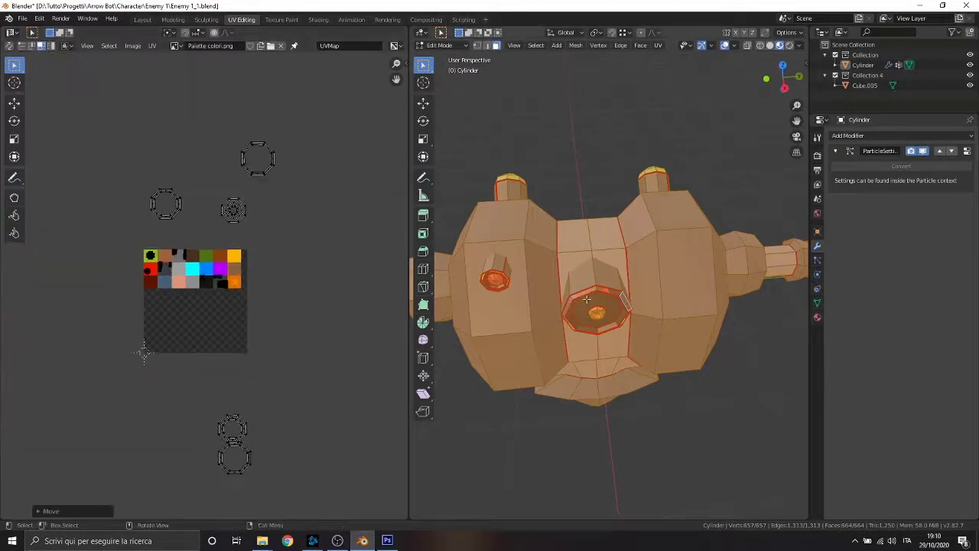
{"action": "scroll", "coordinate": [224, 283], "scroll_direction": "up", "scroll_amount": 5}
{"action": "scroll", "coordinate": [243, 343], "scroll_direction": "down", "scroll_amount": 3}
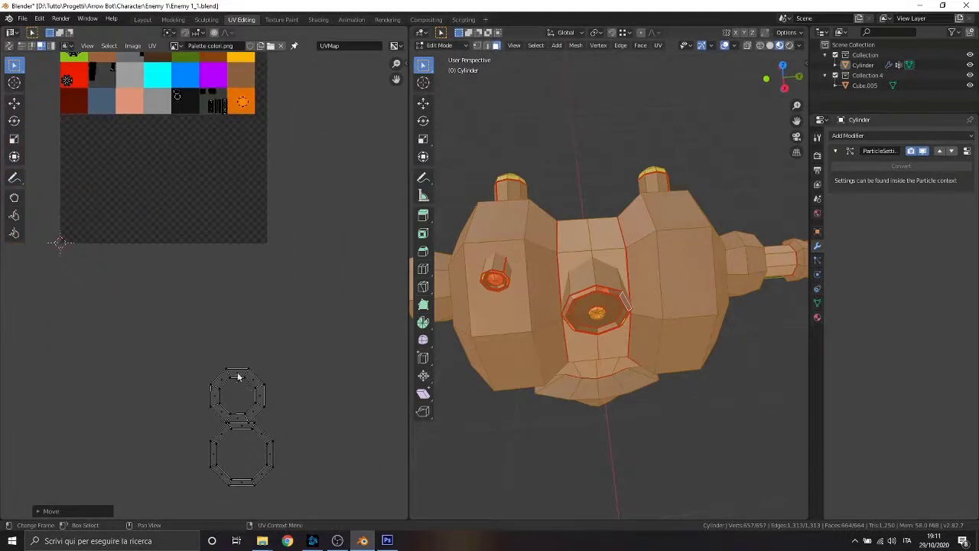
{"action": "scroll", "coordinate": [230, 382], "scroll_direction": "up", "scroll_amount": 1}
{"action": "left_click_drag", "start_coordinate": [186, 356], "coordinate": [312, 452]}
{"action": "scroll", "coordinate": [604, 277], "scroll_direction": "up", "scroll_amount": 3}
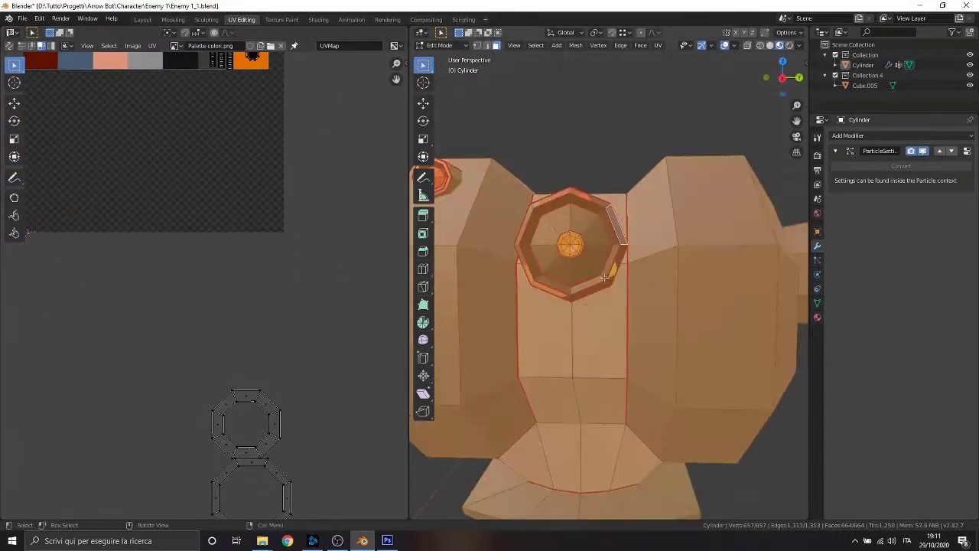
Select a socket rim face and show the whole mesh's UV islands
{"action": "left_click", "coordinate": [555, 205]}
{"action": "middle_click_drag", "start_coordinate": [556, 205], "coordinate": [536, 252]}
{"action": "scroll", "coordinate": [209, 383], "scroll_direction": "down", "scroll_amount": 4}
{"action": "middle_click_drag", "start_coordinate": [126, 267], "coordinate": [171, 388]}
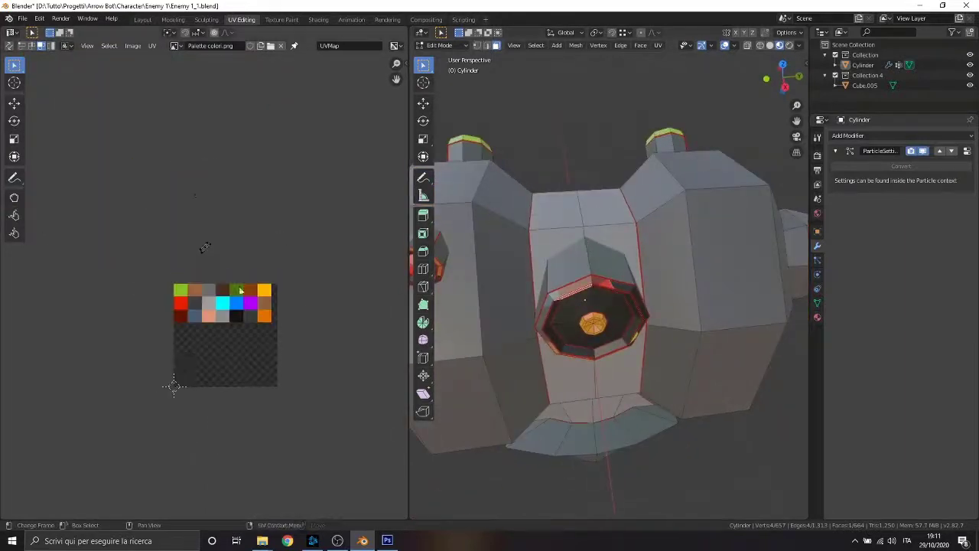
{"action": "scroll", "coordinate": [207, 280], "scroll_direction": "up", "scroll_amount": 4}
{"action": "key", "text": "a"}
{"action": "key", "text": "a"}
{"action": "scroll", "coordinate": [219, 223], "scroll_direction": "up", "scroll_amount": 2}
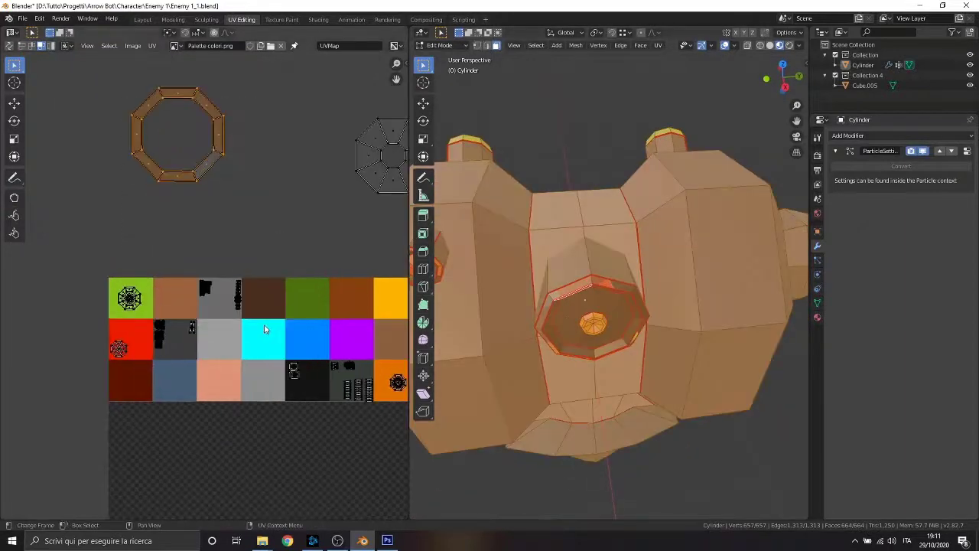
Shrink the octagon ring island and place it on the dark-grey cell
{"action": "key", "text": "s"}
{"action": "left_click", "coordinate": [186, 170]}
{"action": "key", "text": "g"}
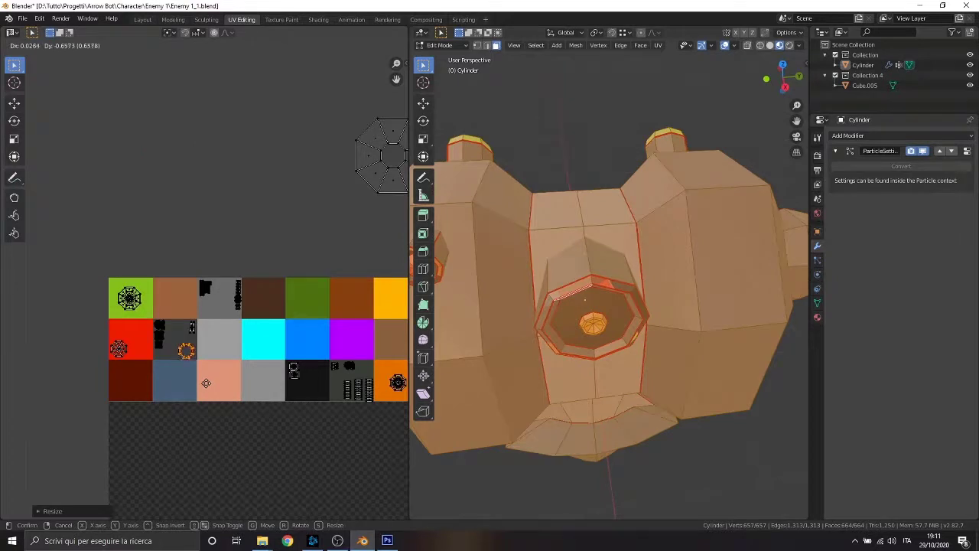
{"action": "left_click", "coordinate": [205, 383]}
{"action": "scroll", "coordinate": [205, 382], "scroll_direction": "down", "scroll_amount": 2}
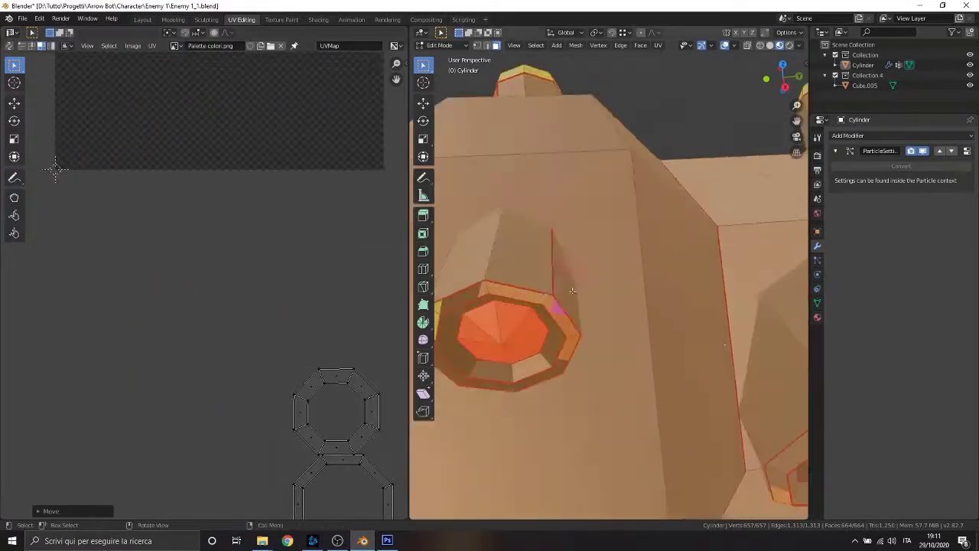
{"action": "scroll", "coordinate": [259, 398], "scroll_direction": "down", "scroll_amount": 3}
{"action": "scroll", "coordinate": [296, 381], "scroll_direction": "up", "scroll_amount": 2}
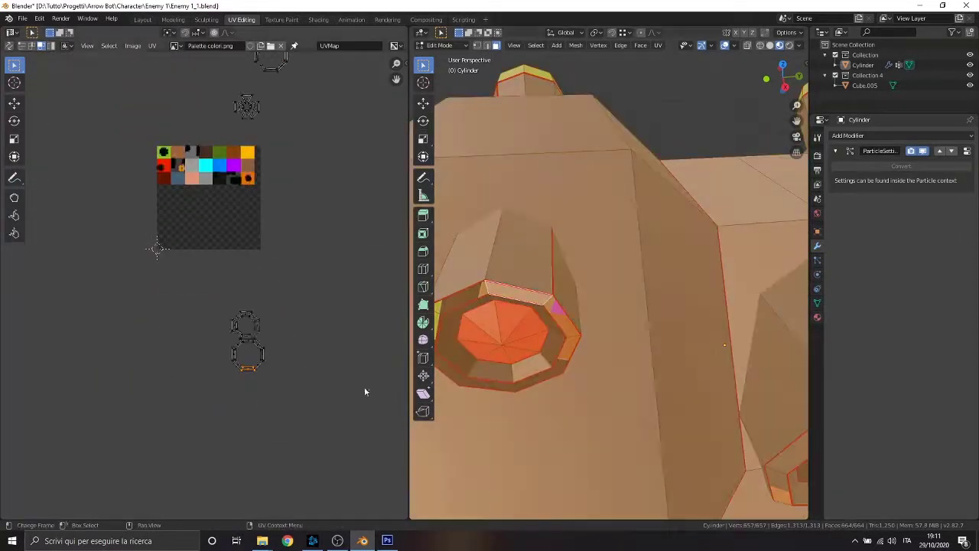
Box-select the socket ring's UV islands, move them and scale them down
{"action": "left_click_drag", "start_coordinate": [255, 323], "coordinate": [356, 408]}
{"action": "scroll", "coordinate": [356, 408], "scroll_direction": "down", "scroll_amount": 2}
{"action": "key", "text": "g"}
{"action": "left_click", "coordinate": [214, 283]}
{"action": "scroll", "coordinate": [227, 410], "scroll_direction": "up", "scroll_amount": 4}
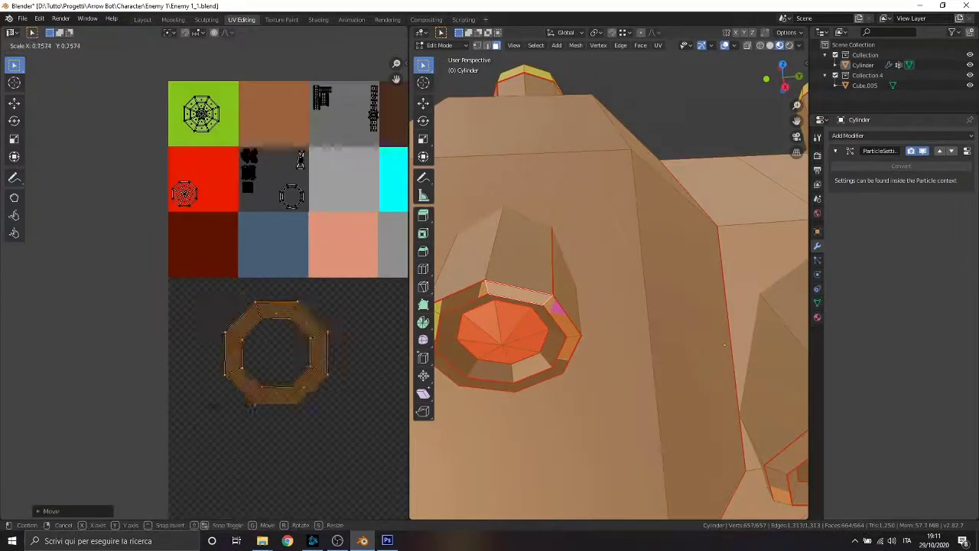
{"action": "key", "text": "s"}
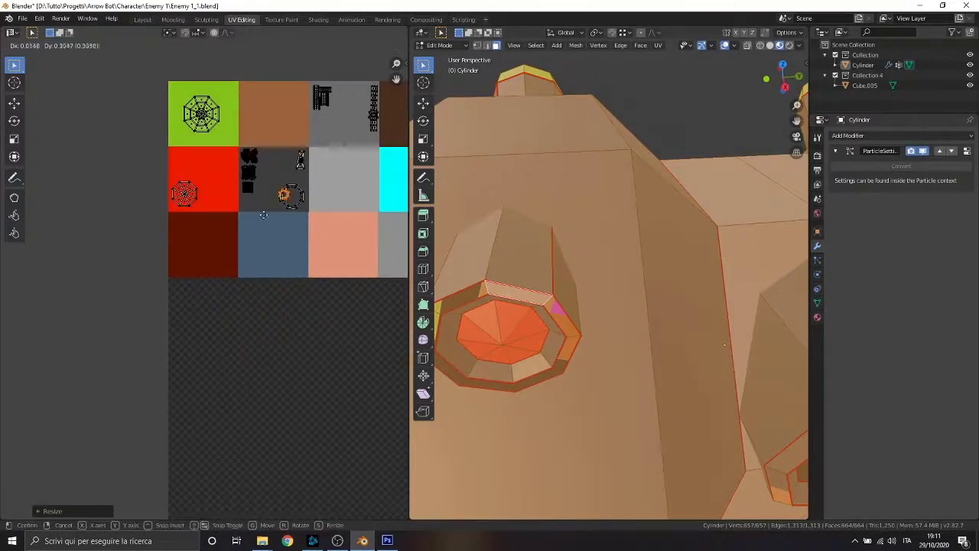
{"action": "left_click", "coordinate": [222, 392]}
Settle the scaled ring island on the black cell and check the socket from below
{"action": "middle_click_drag", "start_coordinate": [612, 230], "coordinate": [612, 344]}
{"action": "scroll", "coordinate": [299, 418], "scroll_direction": "down", "scroll_amount": 3}
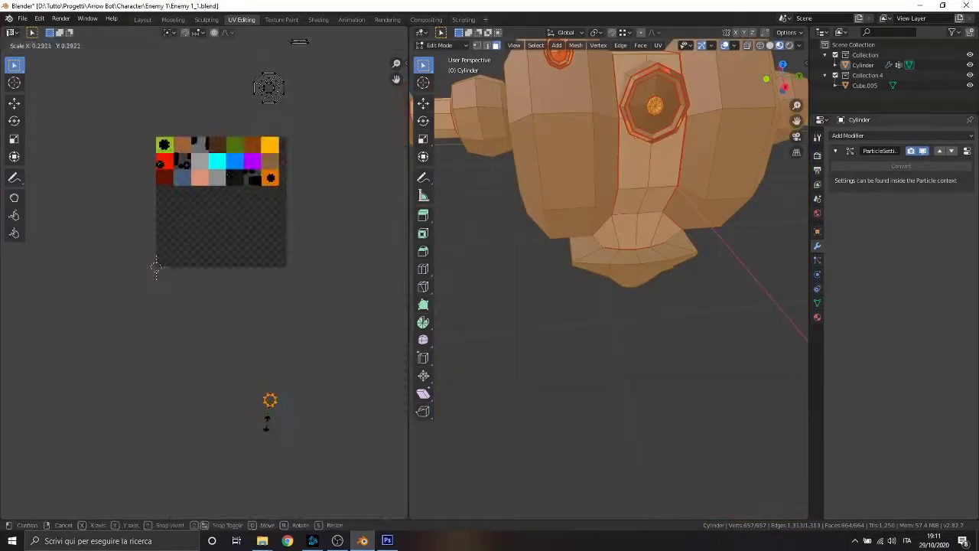
{"action": "left_click", "coordinate": [267, 420]}
{"action": "mouse_move", "coordinate": [304, 386]}
{"action": "middle_mouse_down"}
{"action": "mouse_move", "coordinate": [299, 423]}
{"action": "mouse_move", "coordinate": [253, 340]}
{"action": "middle_mouse_up"}
{"action": "scroll", "coordinate": [267, 241], "scroll_direction": "up", "scroll_amount": 3}
{"action": "scroll", "coordinate": [308, 442], "scroll_direction": "up", "scroll_amount": 2}
{"action": "scroll", "coordinate": [252, 340], "scroll_direction": "up", "scroll_amount": 3}
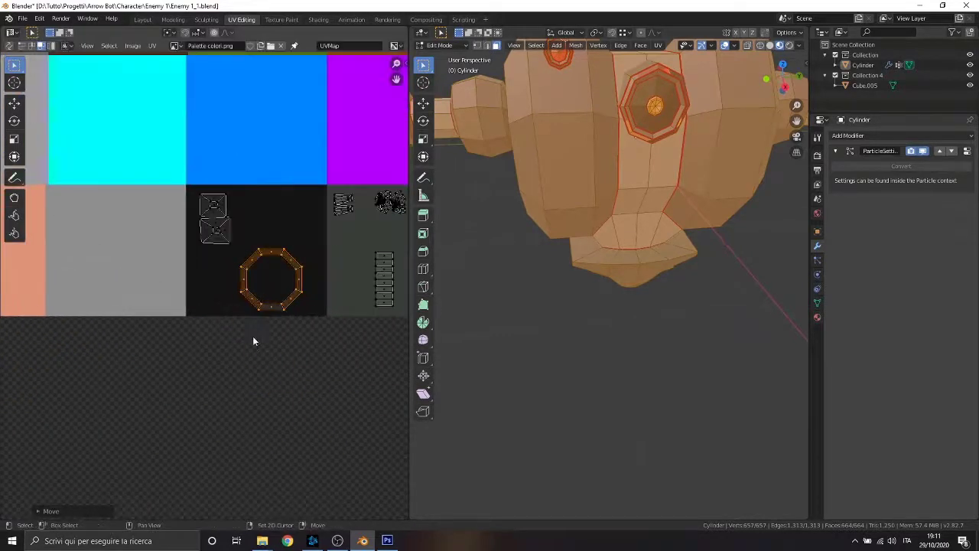
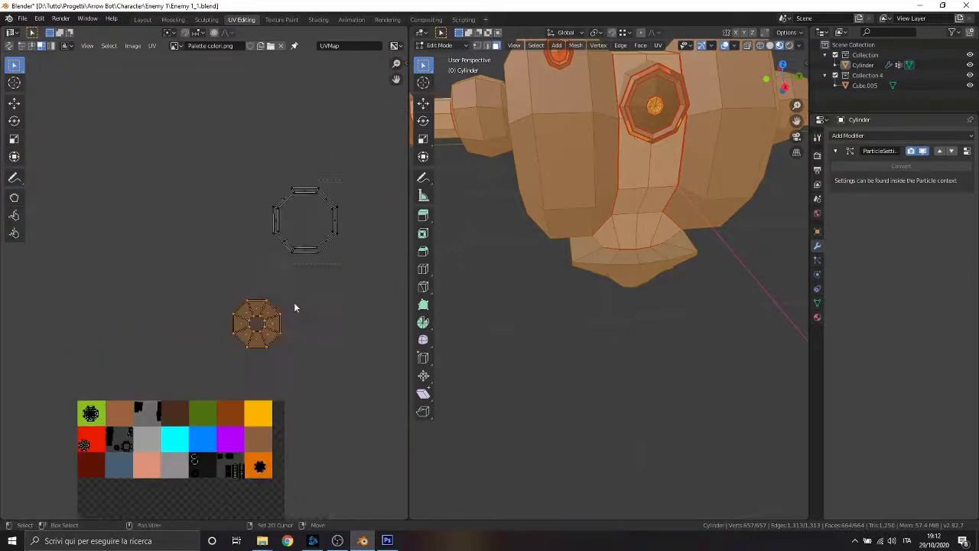
Shrink the octagonal eye UV rings and reposition them below the palette texture
{"action": "left_click", "coordinate": [305, 250]}
{"action": "middle_click_drag", "start_coordinate": [308, 368], "coordinate": [310, 339]}
{"action": "key", "text": "s"}
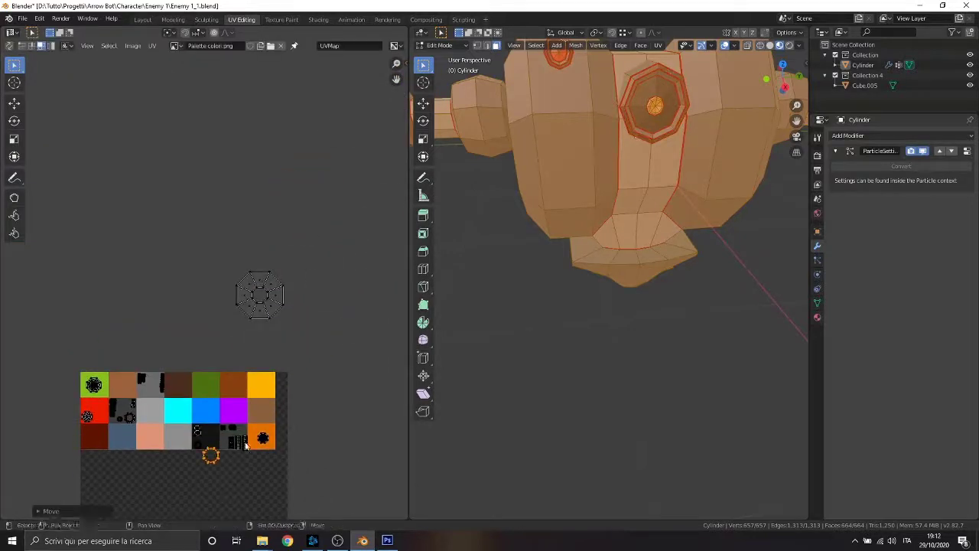
{"action": "scroll", "coordinate": [245, 445], "scroll_direction": "up", "scroll_amount": 5}
{"action": "left_click", "coordinate": [278, 412]}
{"action": "scroll", "coordinate": [179, 311], "scroll_direction": "up", "scroll_amount": 1}
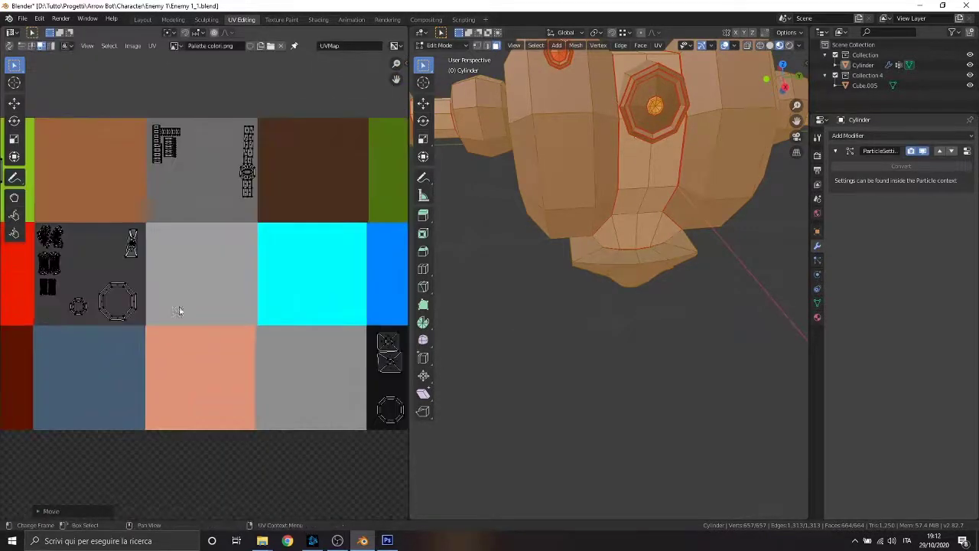
{"action": "scroll", "coordinate": [146, 337], "scroll_direction": "down", "scroll_amount": 2}
{"action": "key", "text": "g"}
{"action": "left_click", "coordinate": [344, 416]}
{"action": "scroll", "coordinate": [343, 415], "scroll_direction": "up", "scroll_amount": 3}
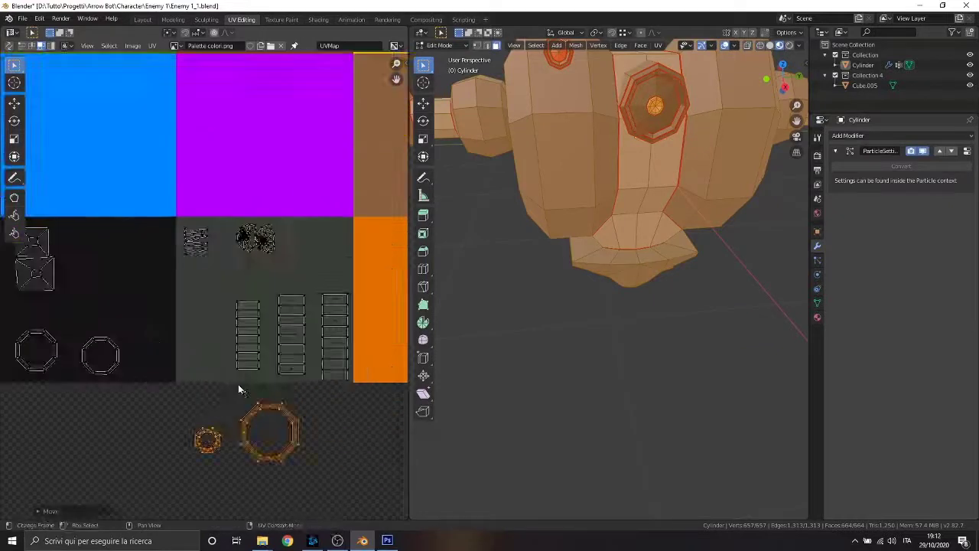
{"action": "key", "text": "s"}
{"action": "left_click", "coordinate": [252, 425]}
Move both octagon UV rings together onto the dark grey palette tile
{"action": "left_click_drag", "start_coordinate": [187, 405], "coordinate": [304, 468]}
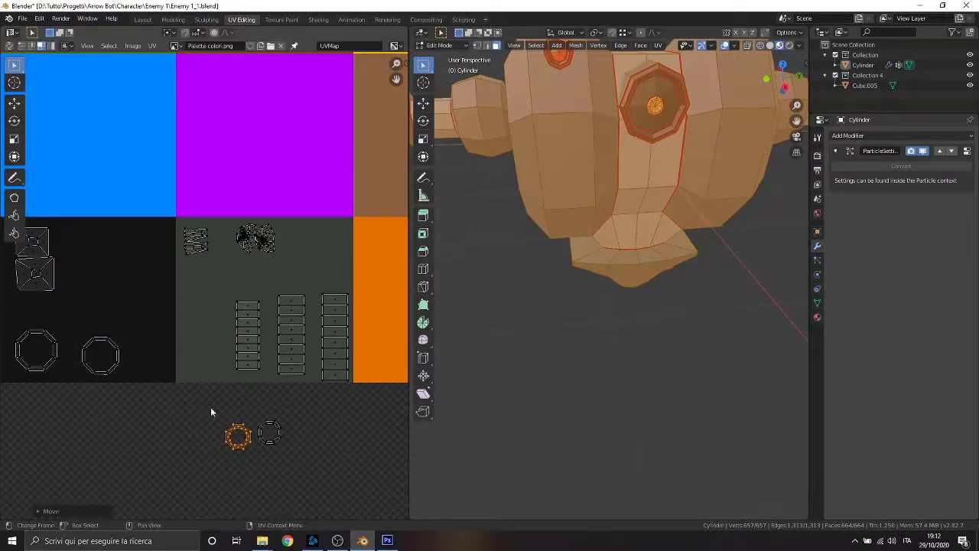
{"action": "left_click", "coordinate": [270, 433], "text": "shift"}
{"action": "key", "text": "g"}
{"action": "left_click", "coordinate": [356, 289]}
{"action": "scroll", "coordinate": [356, 288], "scroll_direction": "down", "scroll_amount": 5}
{"action": "middle_click_drag", "start_coordinate": [256, 170], "coordinate": [332, 294]}
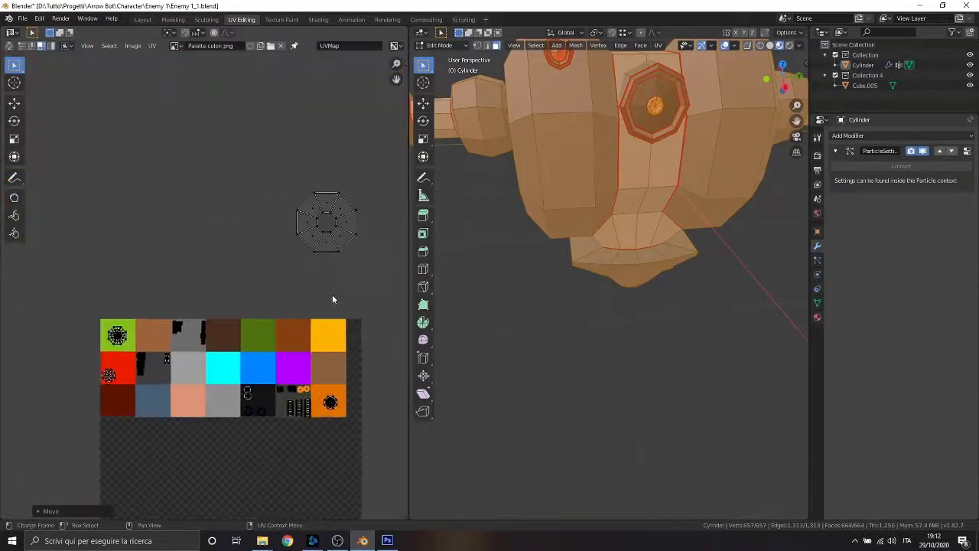
{"action": "left_click", "coordinate": [680, 273]}
{"action": "middle_click_drag", "start_coordinate": [680, 273], "coordinate": [582, 322]}
Switch to Object Mode and check the robot's eye colours in Rendered shading
{"action": "left_click", "coordinate": [440, 45]}
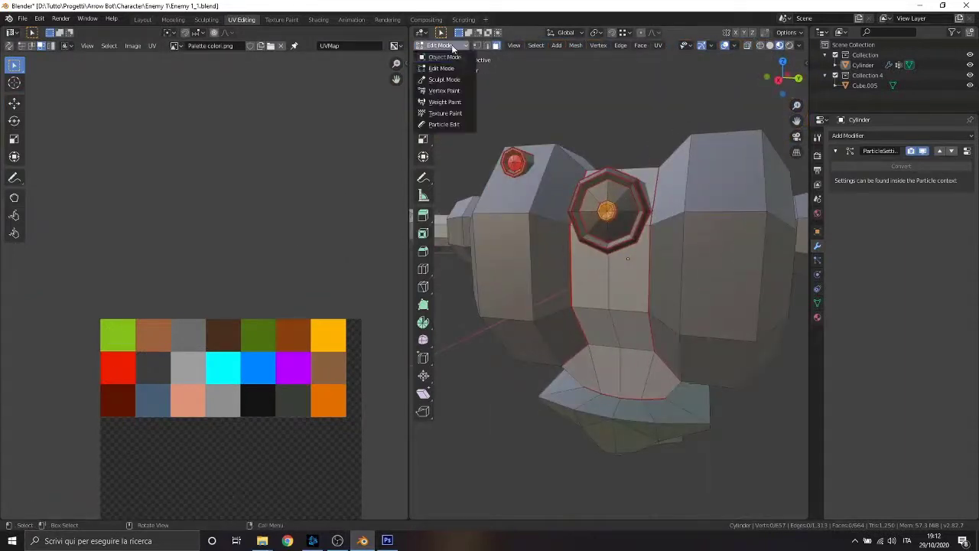
{"action": "left_click", "coordinate": [443, 58]}
{"action": "mouse_move", "coordinate": [489, 291]}
{"action": "middle_mouse_down"}
{"action": "mouse_move", "coordinate": [559, 324]}
{"action": "mouse_move", "coordinate": [597, 318]}
{"action": "middle_mouse_up"}
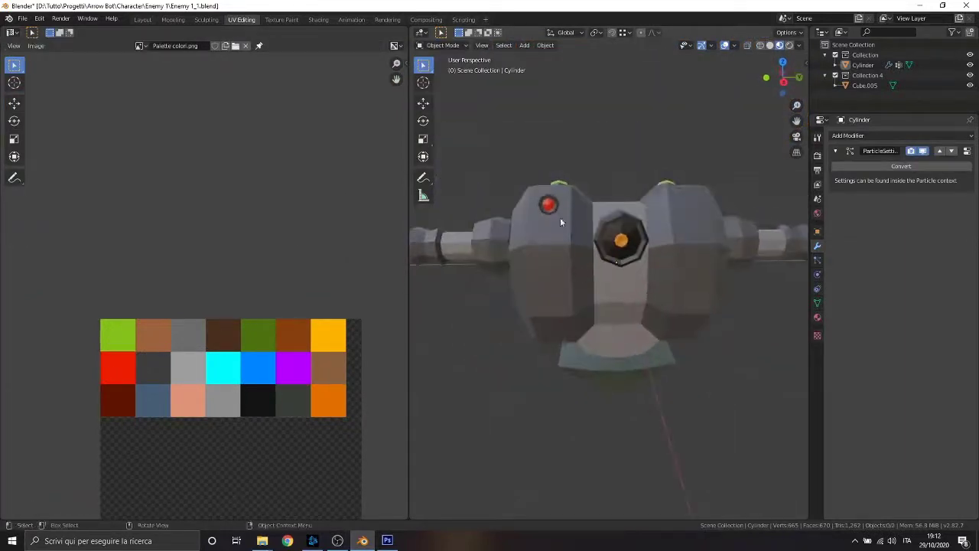
{"action": "scroll", "coordinate": [555, 190], "scroll_direction": "up", "scroll_amount": 3}
{"action": "scroll", "coordinate": [533, 278], "scroll_direction": "up", "scroll_amount": 3}
{"action": "mouse_move", "coordinate": [533, 278]}
{"action": "middle_mouse_down"}
{"action": "mouse_move", "coordinate": [588, 349]}
{"action": "mouse_move", "coordinate": [555, 338]}
{"action": "mouse_move", "coordinate": [564, 400]}
{"action": "mouse_move", "coordinate": [632, 409]}
{"action": "mouse_move", "coordinate": [591, 361]}
{"action": "mouse_move", "coordinate": [630, 355]}
{"action": "middle_mouse_up"}
{"action": "scroll", "coordinate": [587, 335], "scroll_direction": "down", "scroll_amount": 2}
{"action": "left_click", "coordinate": [789, 45]}
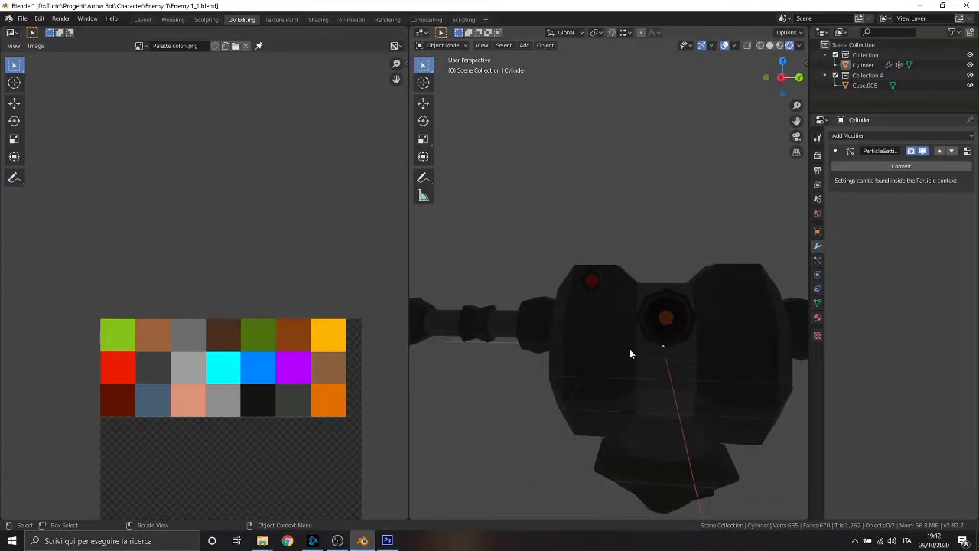
In Edit Mode, move and scale the small round eye UV island onto the dark red tile
{"action": "left_click", "coordinate": [443, 45]}
{"action": "left_click", "coordinate": [444, 62]}
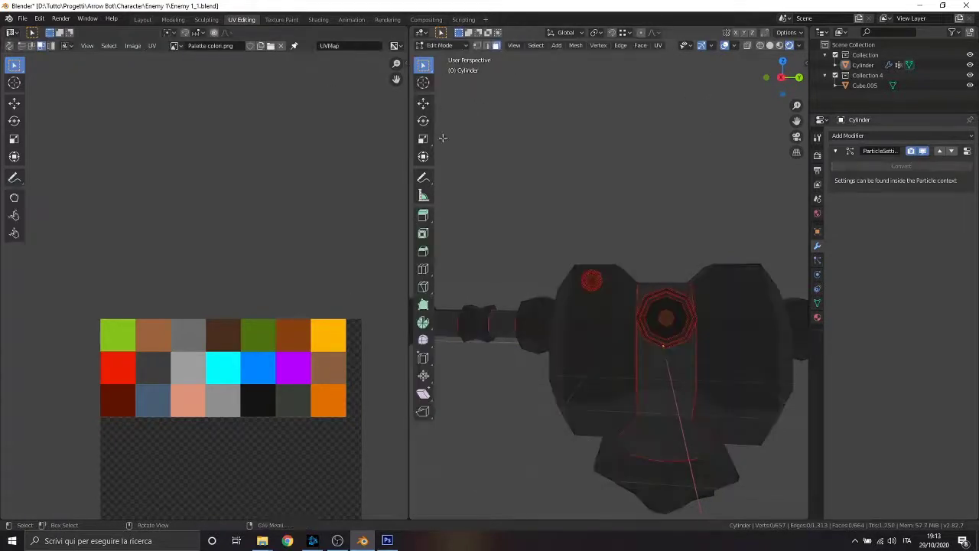
{"action": "scroll", "coordinate": [274, 271], "scroll_direction": "down", "scroll_amount": 2}
{"action": "key", "text": "a"}
{"action": "scroll", "coordinate": [214, 329], "scroll_direction": "up", "scroll_amount": 2}
{"action": "left_click", "coordinate": [314, 98]}
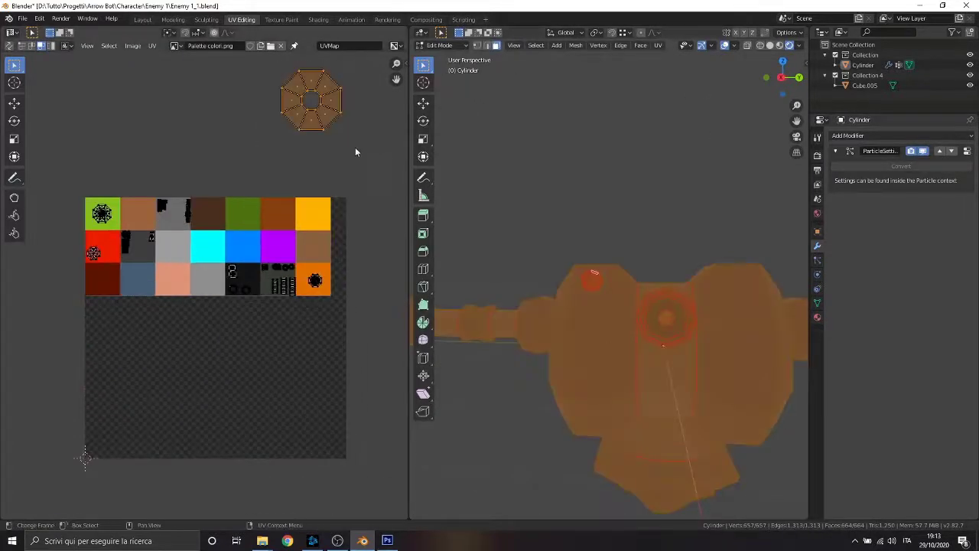
{"action": "key", "text": "g"}
{"action": "left_click", "coordinate": [153, 381]}
{"action": "key", "text": "s"}
{"action": "left_click", "coordinate": [115, 325]}
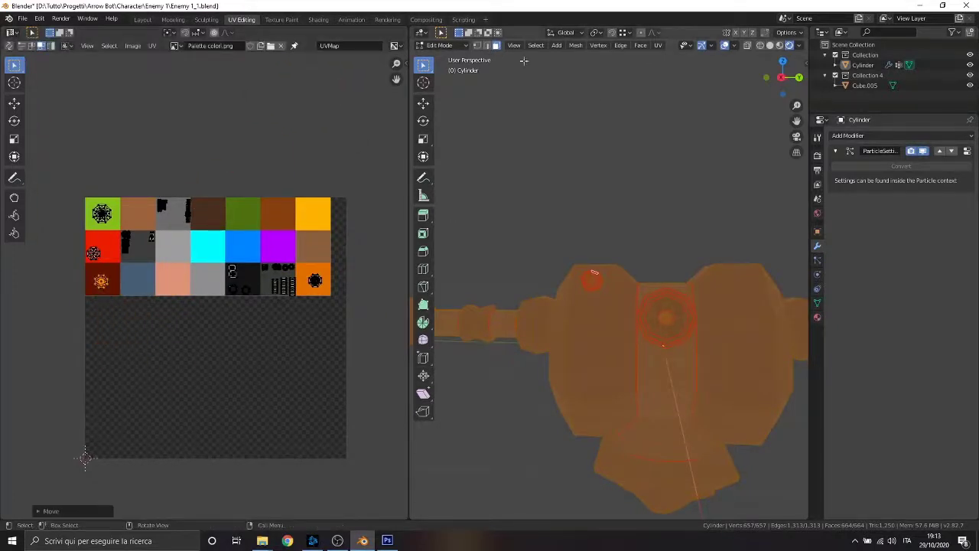
Return to Object Mode, orbit to a front view and select the Cube.005 debris object
{"action": "key", "text": "Tab"}
{"action": "mouse_move", "coordinate": [662, 202]}
{"action": "middle_mouse_down"}
{"action": "mouse_move", "coordinate": [686, 252]}
{"action": "mouse_move", "coordinate": [616, 277]}
{"action": "mouse_move", "coordinate": [594, 275]}
{"action": "middle_mouse_up"}
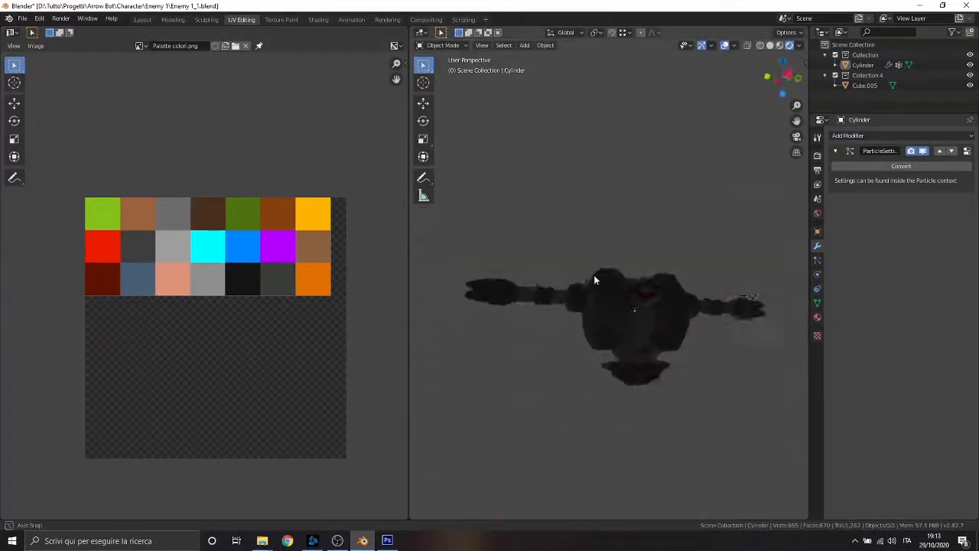
{"action": "scroll", "coordinate": [638, 316], "scroll_direction": "up", "scroll_amount": 3}
{"action": "scroll", "coordinate": [617, 351], "scroll_direction": "up", "scroll_amount": 2}
{"action": "scroll", "coordinate": [616, 350], "scroll_direction": "down", "scroll_amount": 4}
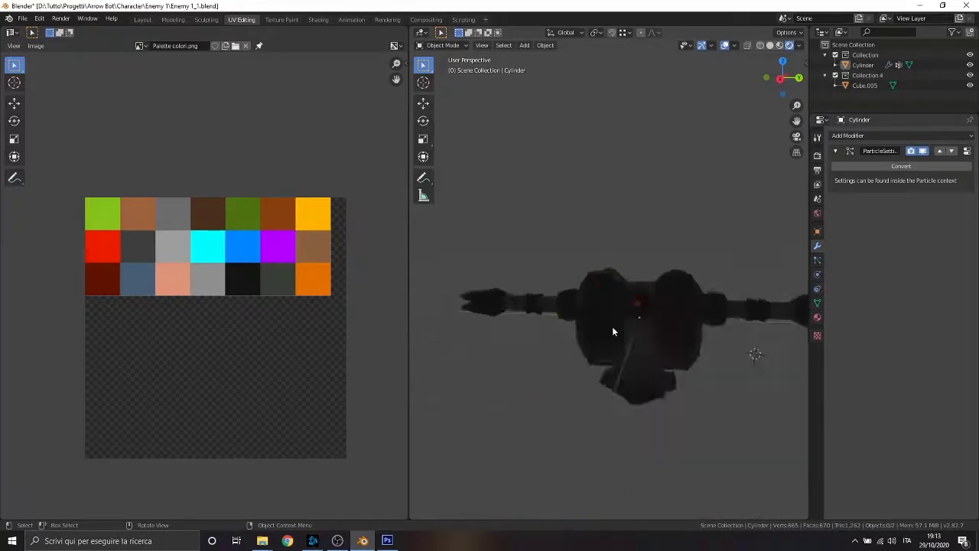
{"action": "mouse_move", "coordinate": [612, 332]}
{"action": "middle_mouse_down"}
{"action": "mouse_move", "coordinate": [709, 396]}
{"action": "mouse_move", "coordinate": [477, 323]}
{"action": "mouse_move", "coordinate": [593, 352]}
{"action": "middle_mouse_up"}
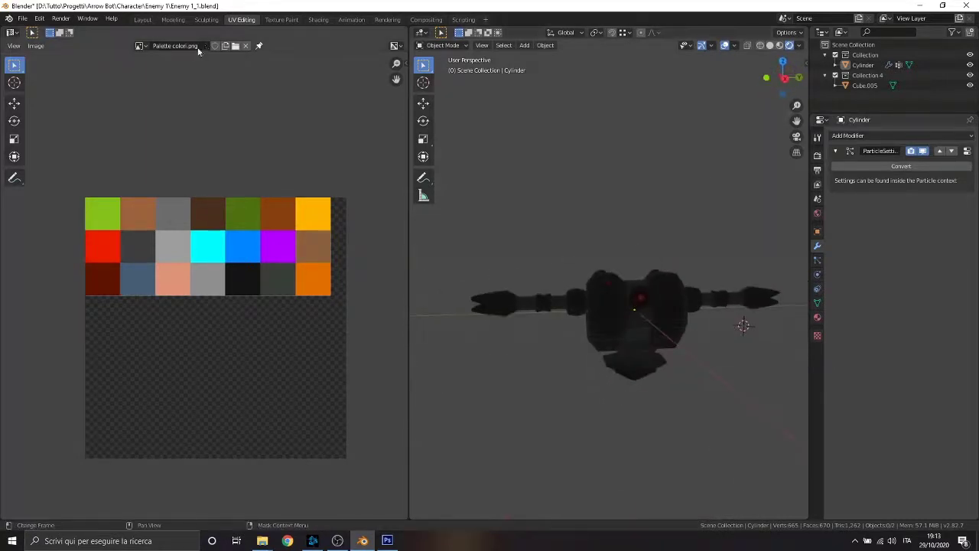
{"action": "left_click", "coordinate": [866, 85]}
Edit Cube.005, select all its UV faces and shrink the island
{"action": "left_click", "coordinate": [446, 45]}
{"action": "left_click", "coordinate": [443, 69]}
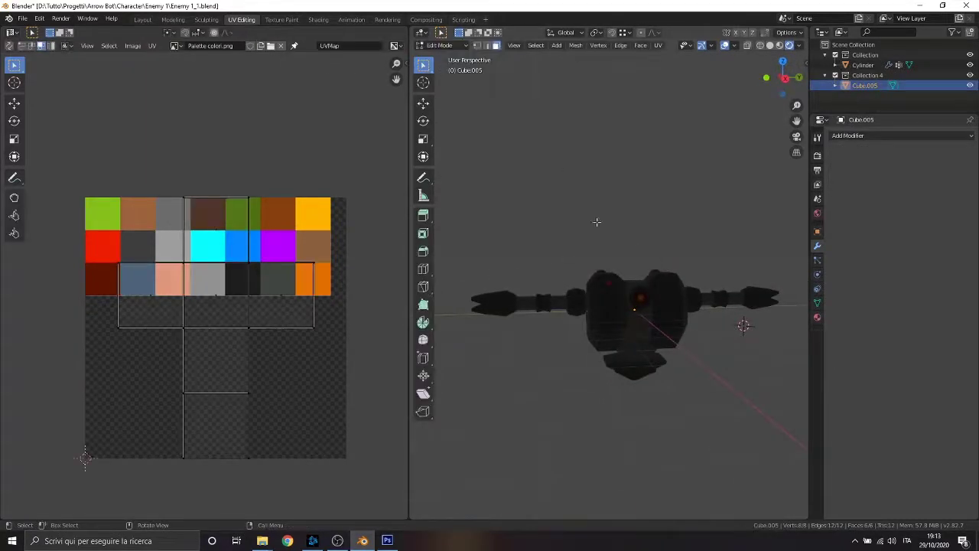
{"action": "right_click", "coordinate": [257, 349]}
{"action": "key", "text": "Escape"}
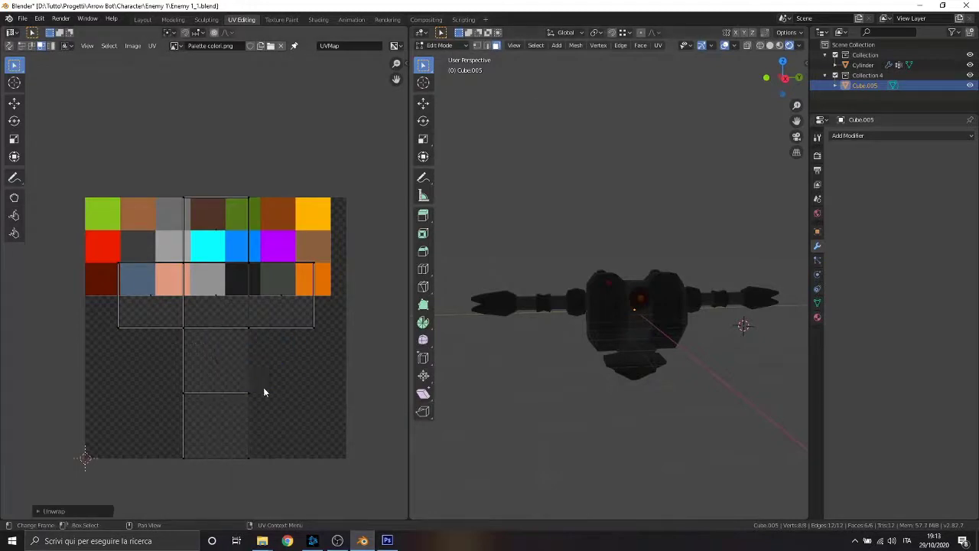
{"action": "key", "text": "a"}
{"action": "key", "text": "s"}
{"action": "left_click", "coordinate": [225, 343]}
Move and fit the cube's UV island inside the dark grey palette tile
{"action": "key", "text": "g"}
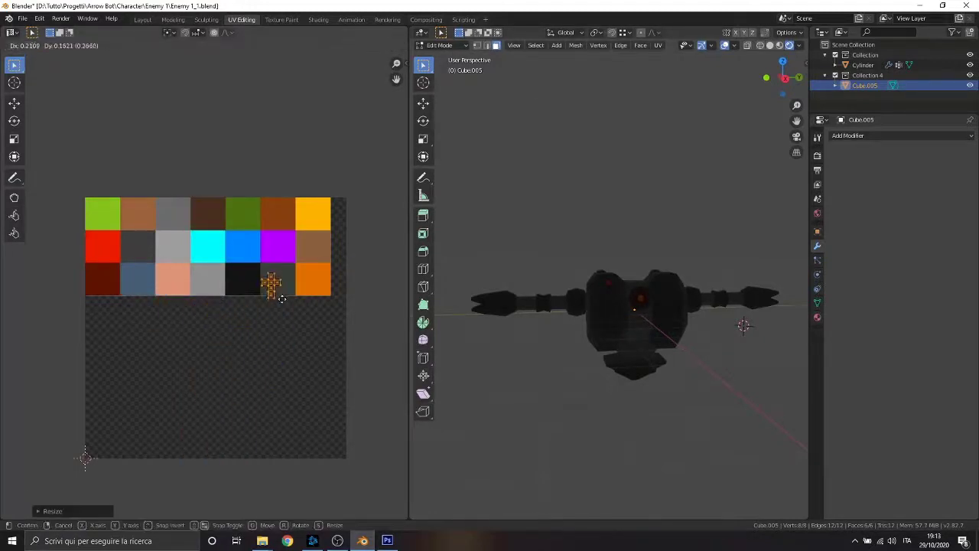
{"action": "left_click", "coordinate": [289, 292]}
{"action": "scroll", "coordinate": [319, 332], "scroll_direction": "up", "scroll_amount": 5}
{"action": "key", "text": "s"}
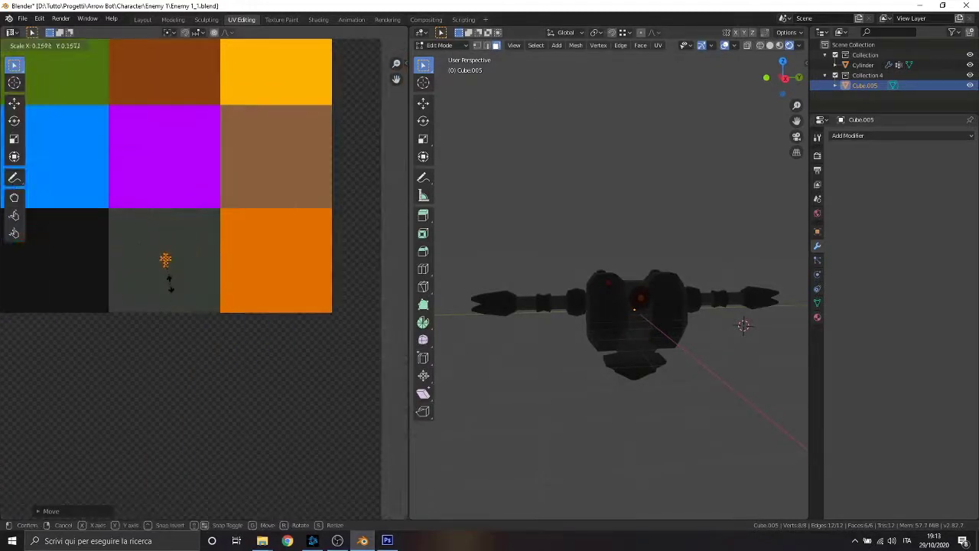
{"action": "left_click", "coordinate": [120, 323]}
{"action": "scroll", "coordinate": [167, 312], "scroll_direction": "down", "scroll_amount": 10}
Return to Object Mode in the Layout workspace
{"action": "left_click", "coordinate": [440, 45]}
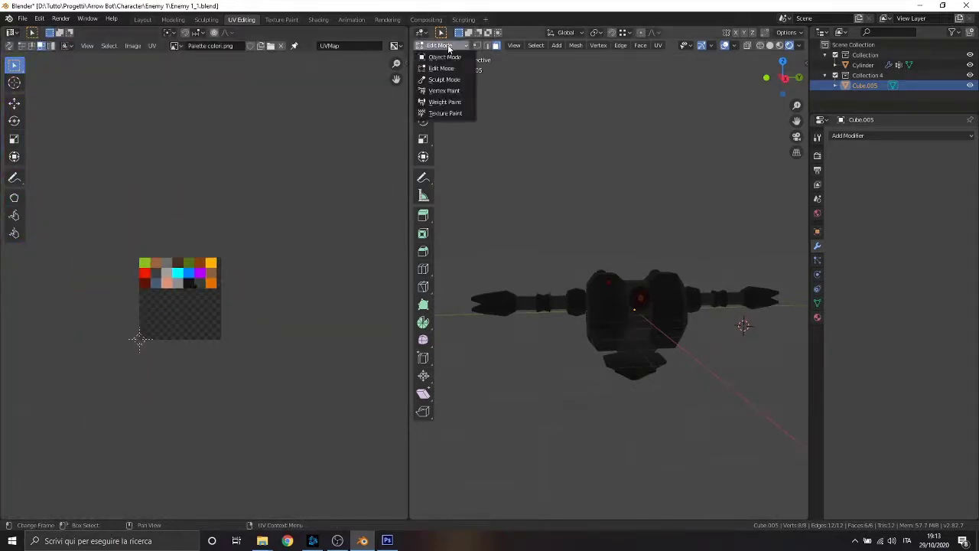
{"action": "left_click", "coordinate": [436, 55]}
{"action": "left_click", "coordinate": [142, 19]}
{"action": "scroll", "coordinate": [425, 256], "scroll_direction": "down", "scroll_amount": 5}
Play the debris animation to frame 37, then view Cube.005 in Rendered shading
{"action": "left_click", "coordinate": [115, 44]}
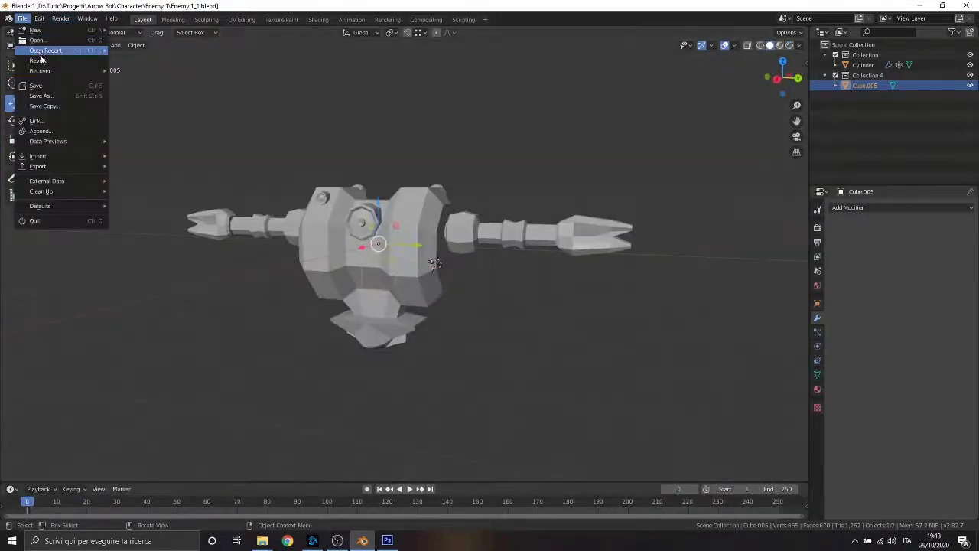
{"action": "middle_click_drag", "start_coordinate": [261, 199], "coordinate": [655, 317]}
{"action": "left_click", "coordinate": [739, 216]}
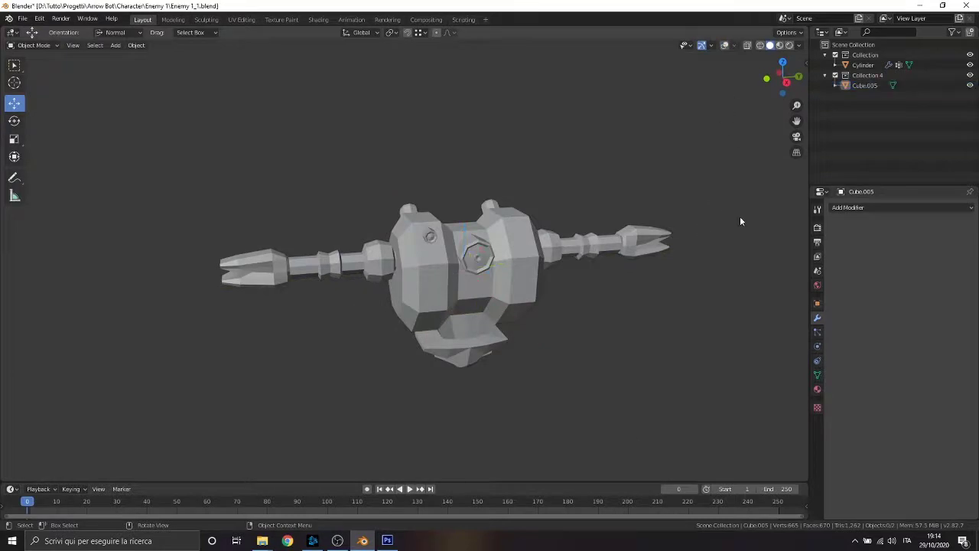
{"action": "left_click", "coordinate": [790, 46]}
{"action": "left_click", "coordinate": [780, 45]}
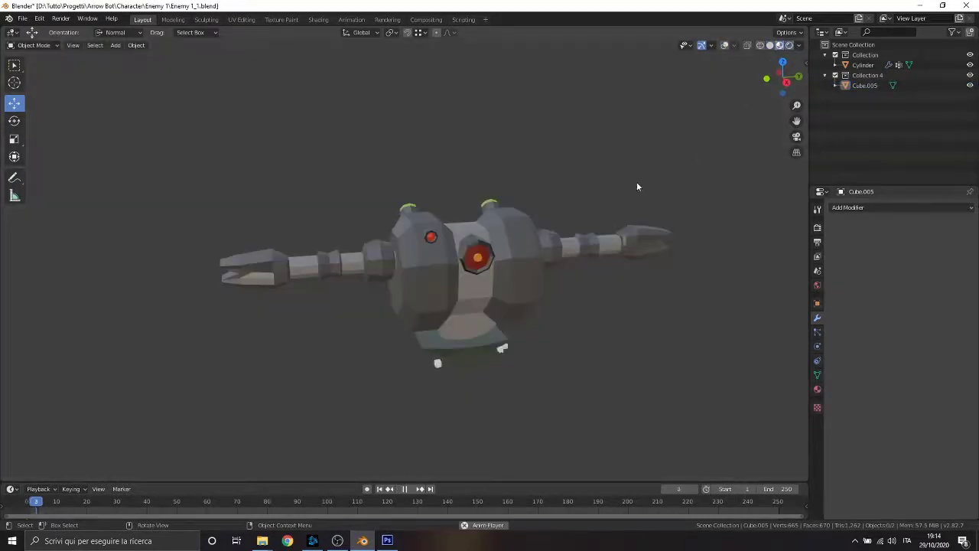
{"action": "key", "text": "space"}
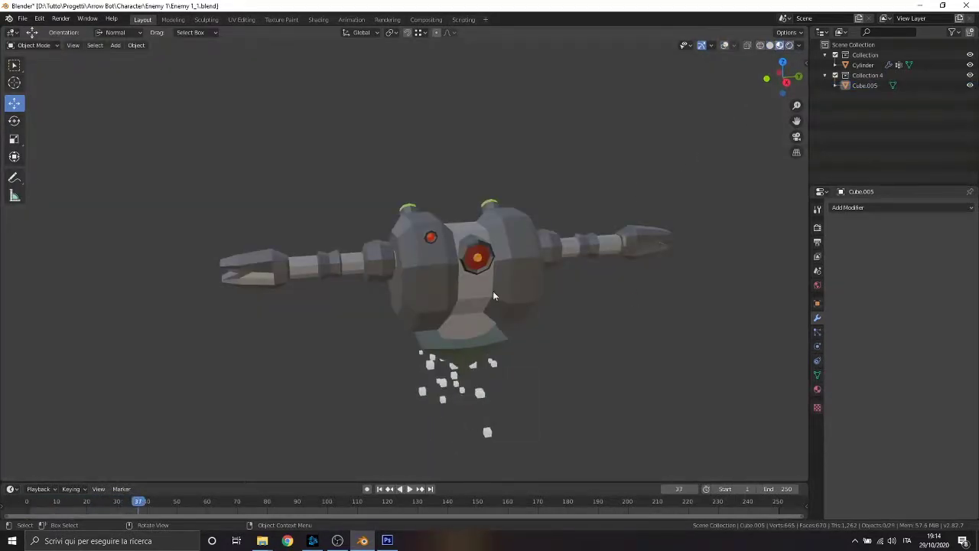
{"action": "middle_click_drag", "start_coordinate": [493, 291], "coordinate": [423, 173], "text": "shift"}
{"action": "left_click", "coordinate": [874, 86], "text": "shift"}
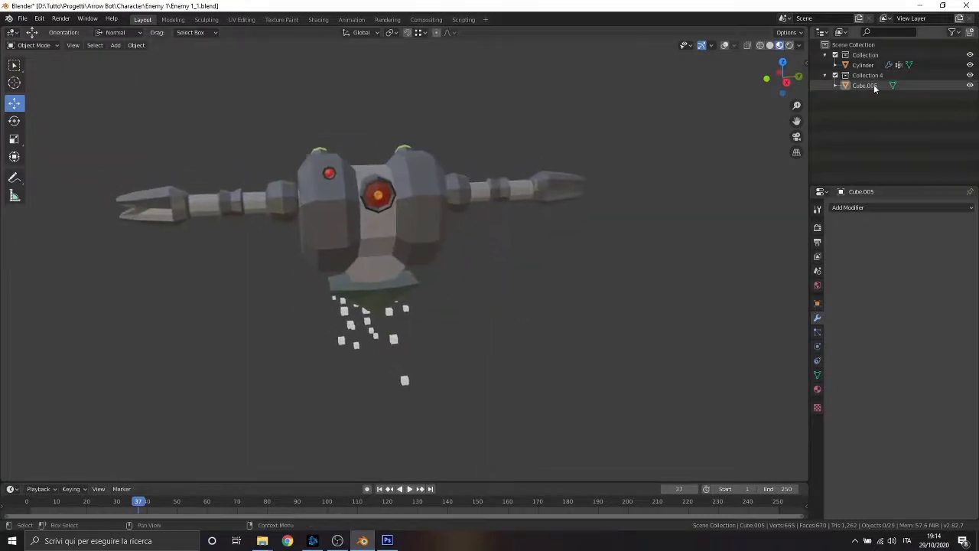
{"action": "left_click", "coordinate": [789, 45]}
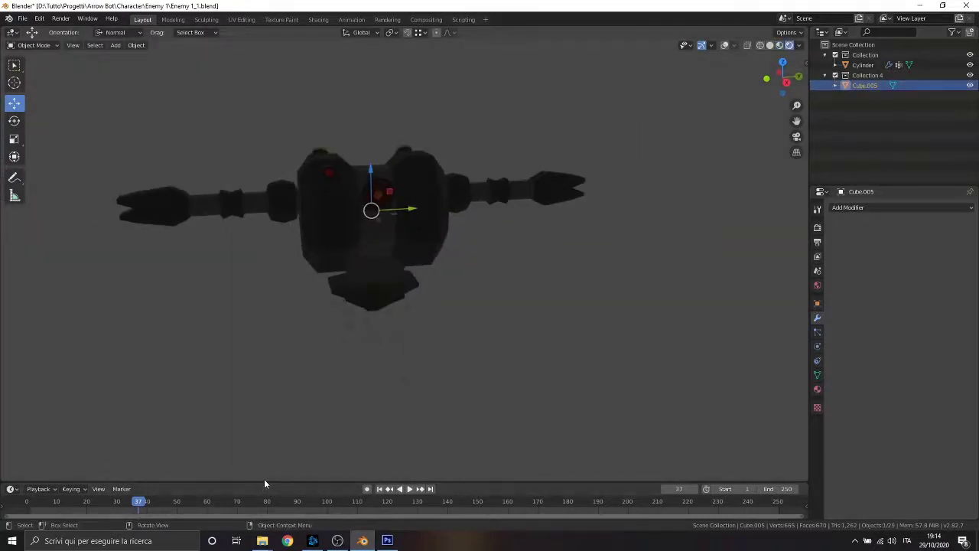
Review the Cylinder's particle Vertex Groups ('Group') and Texture slot, ending on its particle modifier
{"action": "left_click", "coordinate": [863, 65]}
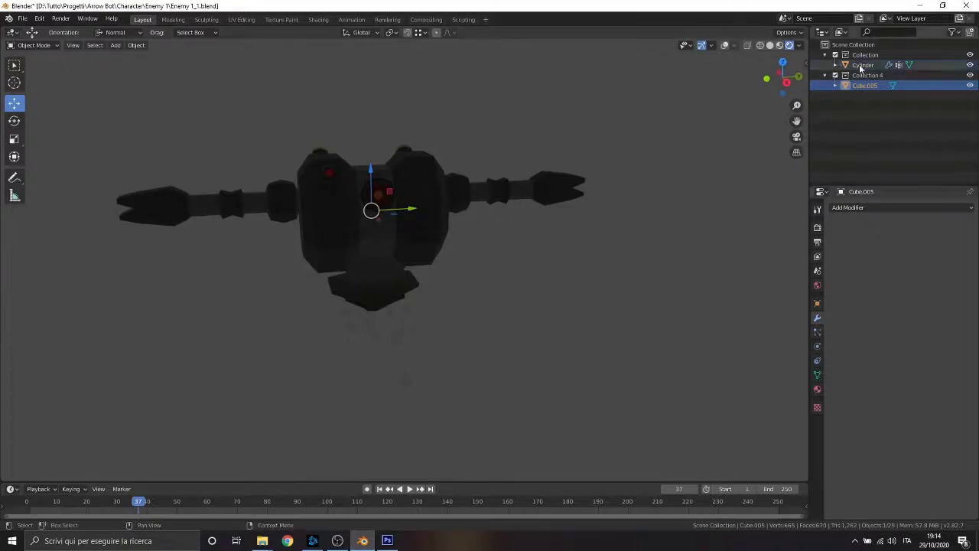
{"action": "left_click", "coordinate": [817, 331]}
{"action": "scroll", "coordinate": [869, 408], "scroll_direction": "down", "scroll_amount": 5}
{"action": "scroll", "coordinate": [870, 408], "scroll_direction": "down", "scroll_amount": 6}
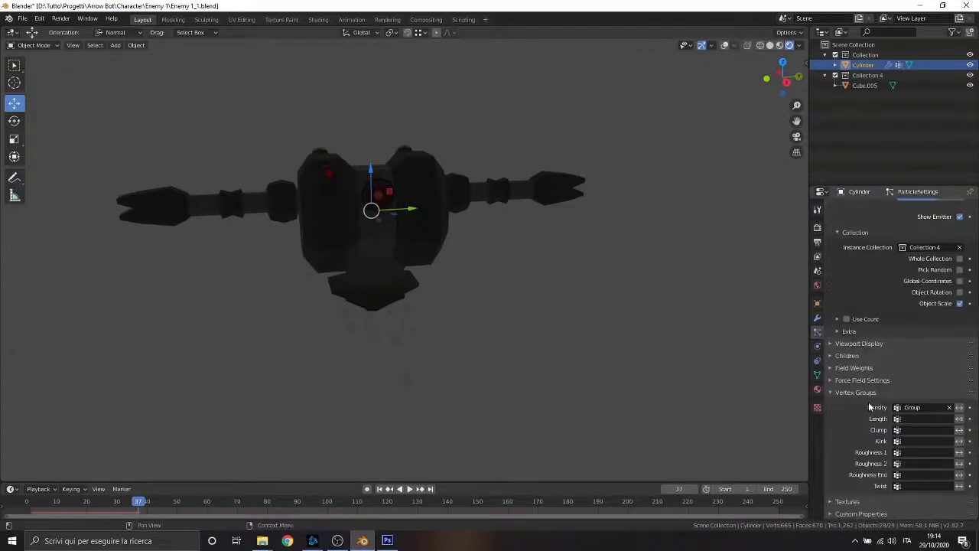
{"action": "left_click", "coordinate": [836, 501]}
{"action": "scroll", "coordinate": [885, 497], "scroll_direction": "down", "scroll_amount": 2}
{"action": "scroll", "coordinate": [942, 423], "scroll_direction": "down", "scroll_amount": 2}
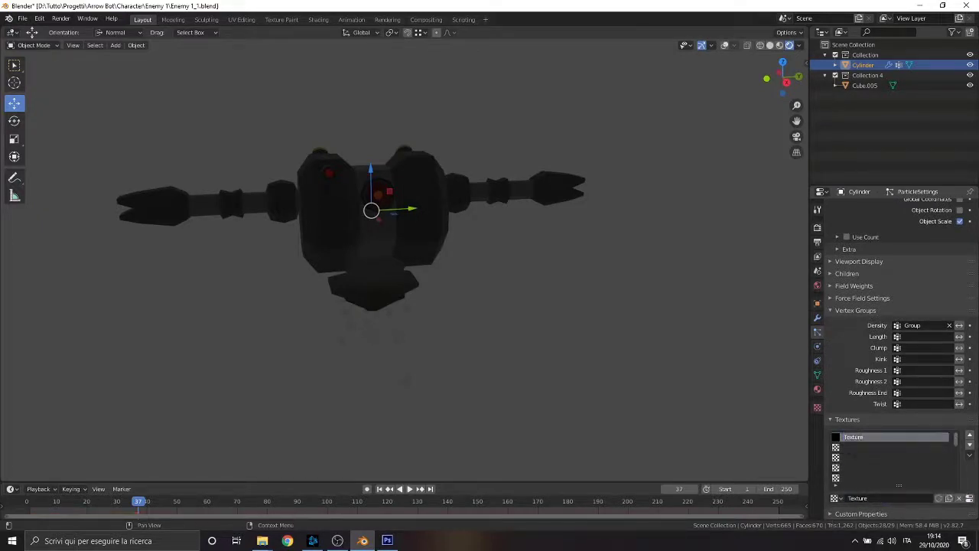
{"action": "left_click", "coordinate": [815, 408]}
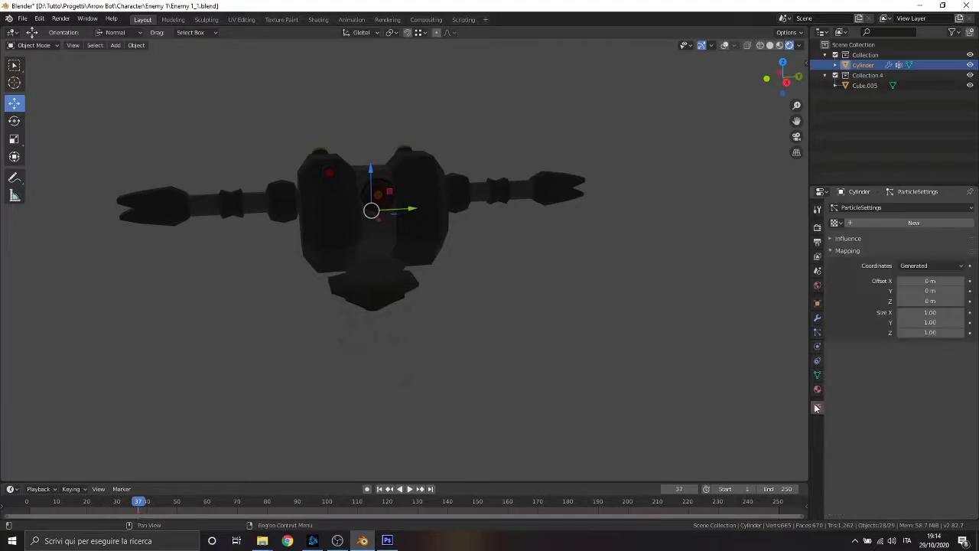
{"action": "left_click", "coordinate": [817, 390]}
{"action": "left_click", "coordinate": [817, 409]}
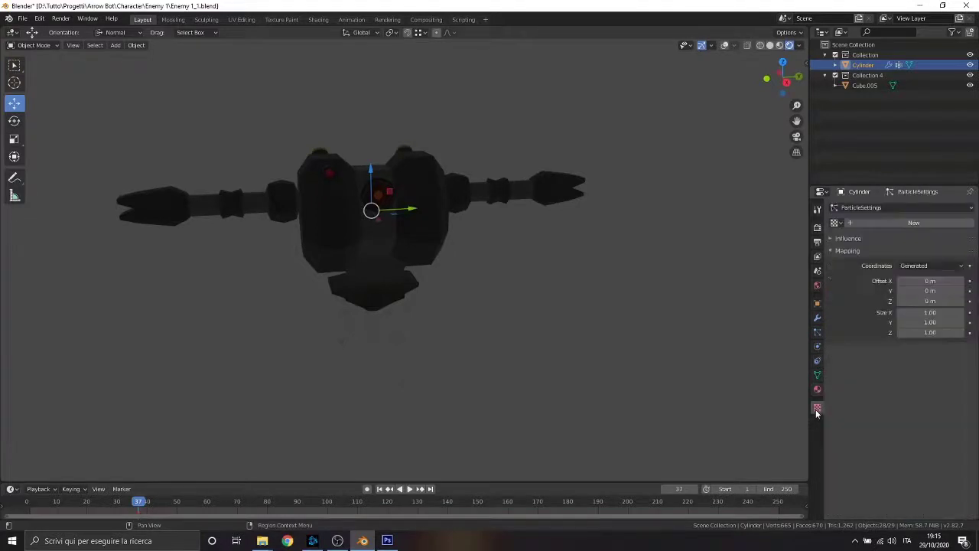
{"action": "left_click", "coordinate": [819, 318]}
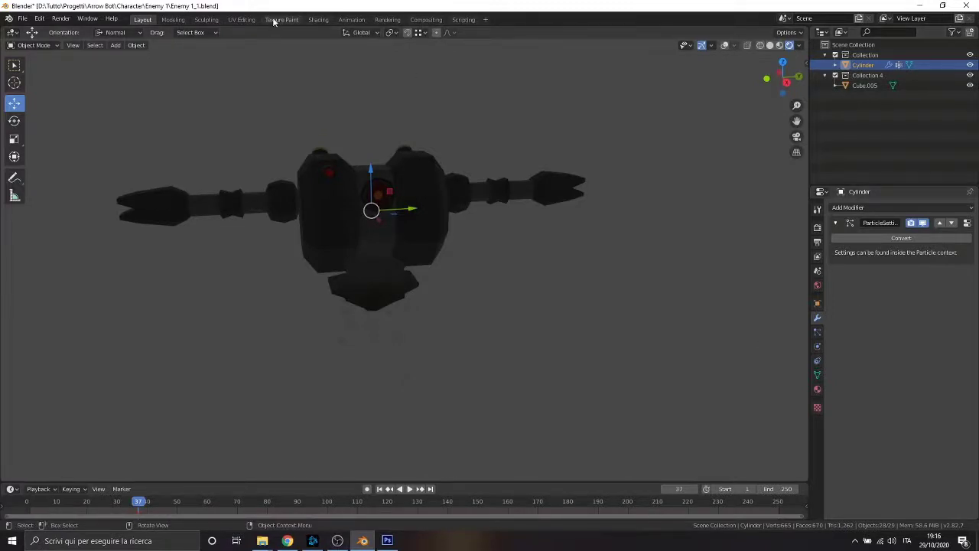
Connect a Palette color.png Image Texture to Cube.005's material Base Color
{"action": "left_click", "coordinate": [318, 20]}
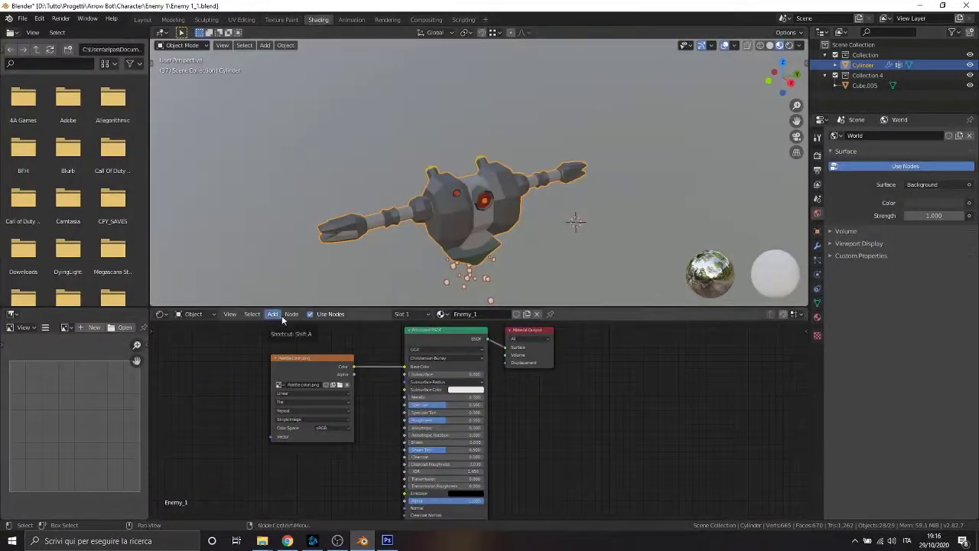
{"action": "left_click", "coordinate": [865, 85]}
{"action": "left_click", "coordinate": [469, 316]}
{"action": "type", "text": "Cube"}
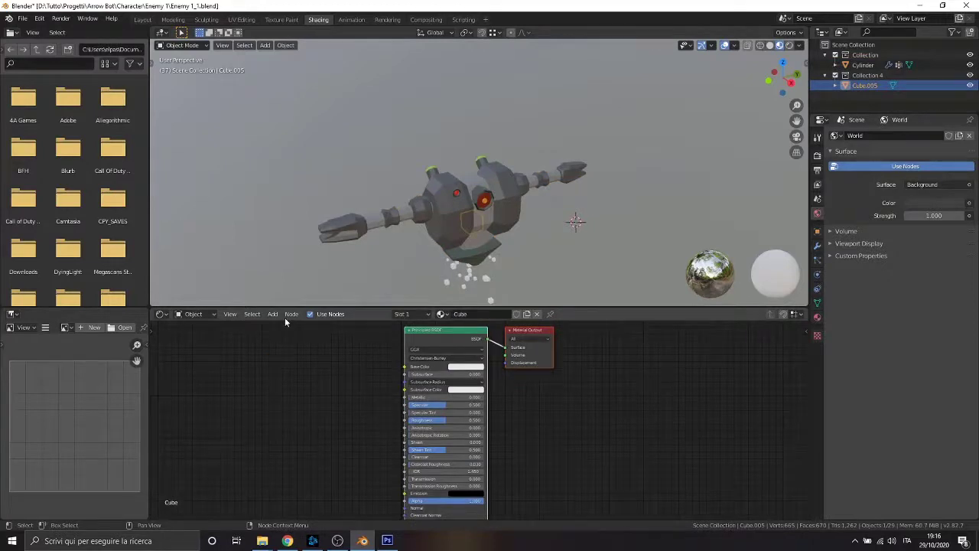
{"action": "left_click", "coordinate": [272, 314]}
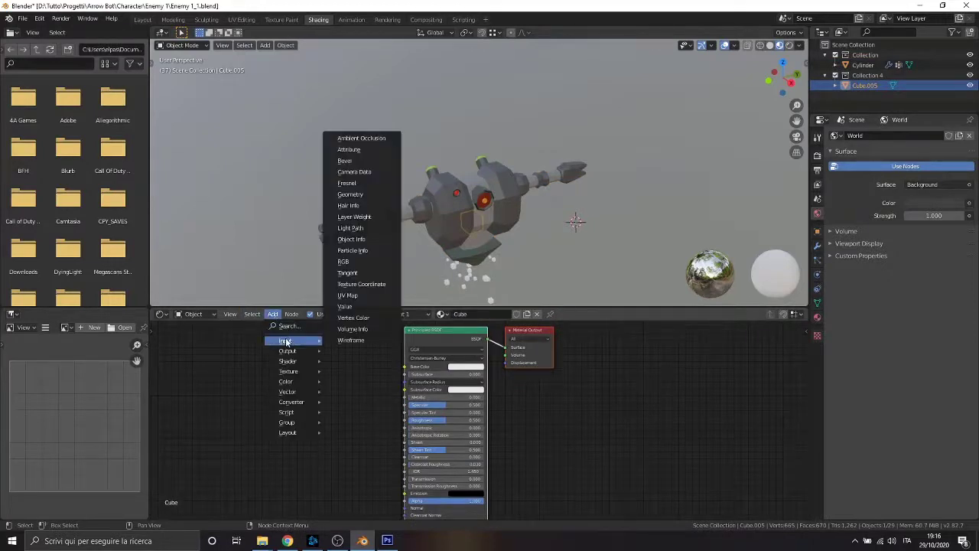
{"action": "left_click", "coordinate": [297, 339]}
{"action": "key", "text": "Return"}
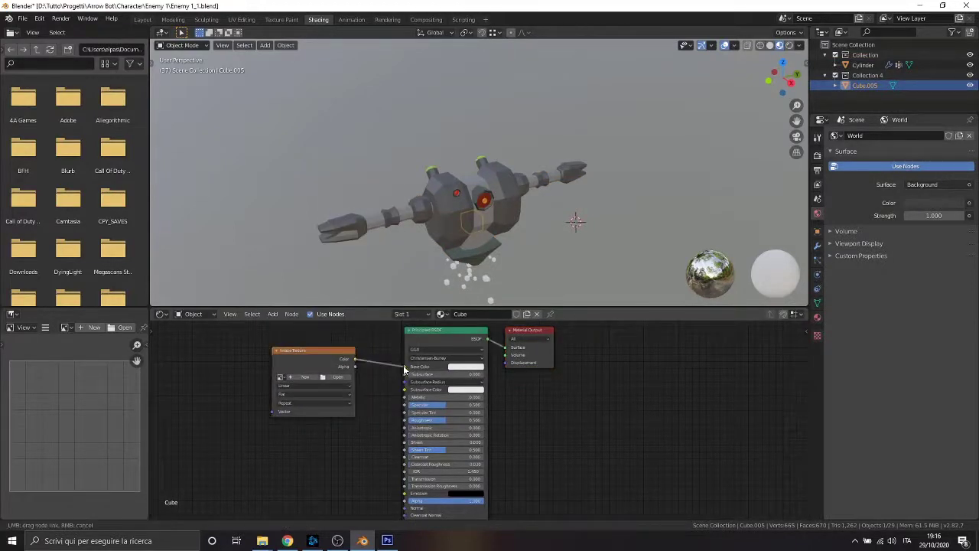
{"action": "left_click_drag", "start_coordinate": [405, 370], "coordinate": [405, 367]}
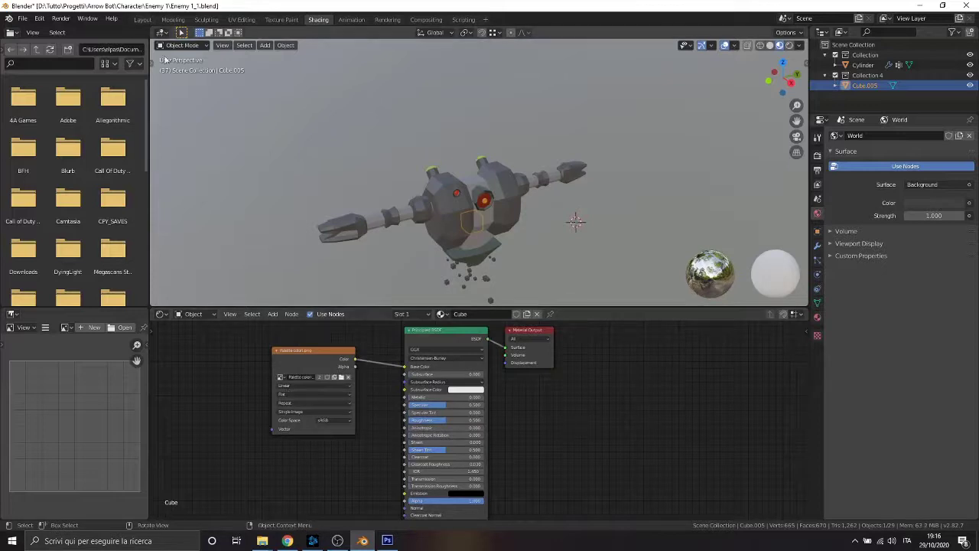
{"action": "left_click", "coordinate": [142, 19]}
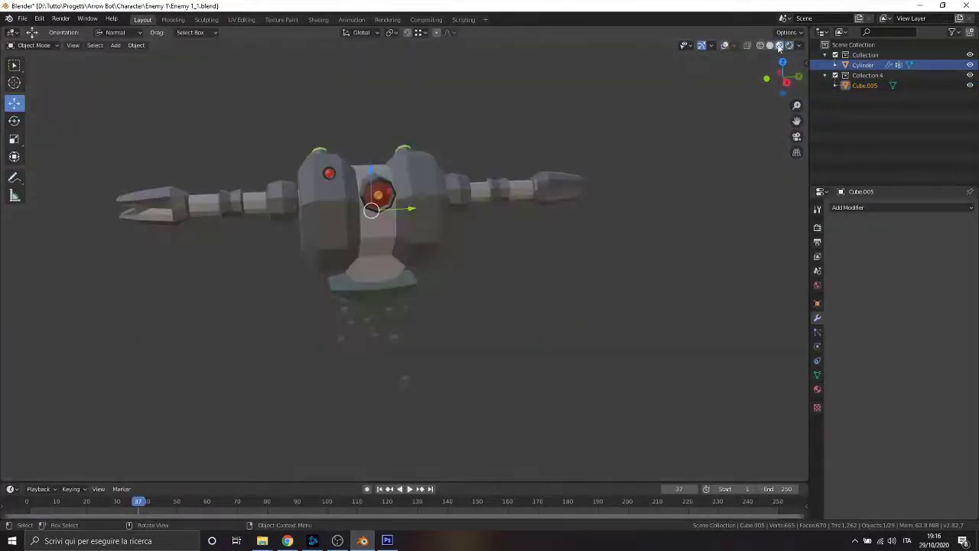
{"action": "key", "text": "space"}
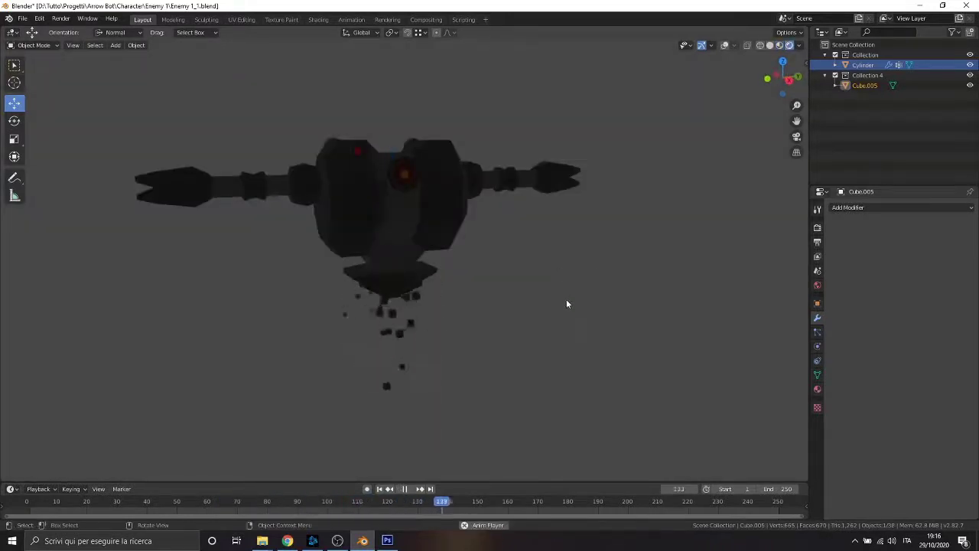
{"action": "mouse_move", "coordinate": [431, 269]}
{"action": "middle_mouse_down"}
{"action": "mouse_move", "coordinate": [424, 216]}
{"action": "mouse_move", "coordinate": [375, 218]}
{"action": "middle_mouse_up"}
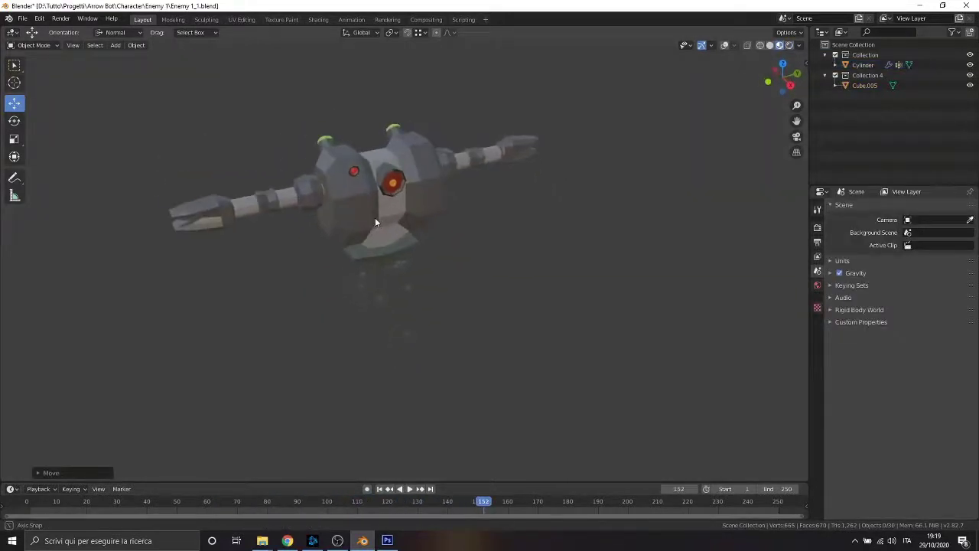
{"action": "mouse_move", "coordinate": [448, 251]}
{"action": "middle_mouse_down"}
{"action": "mouse_move", "coordinate": [475, 198]}
{"action": "mouse_move", "coordinate": [483, 216]}
{"action": "mouse_move", "coordinate": [542, 229]}
{"action": "mouse_move", "coordinate": [527, 228]}
{"action": "middle_mouse_up"}
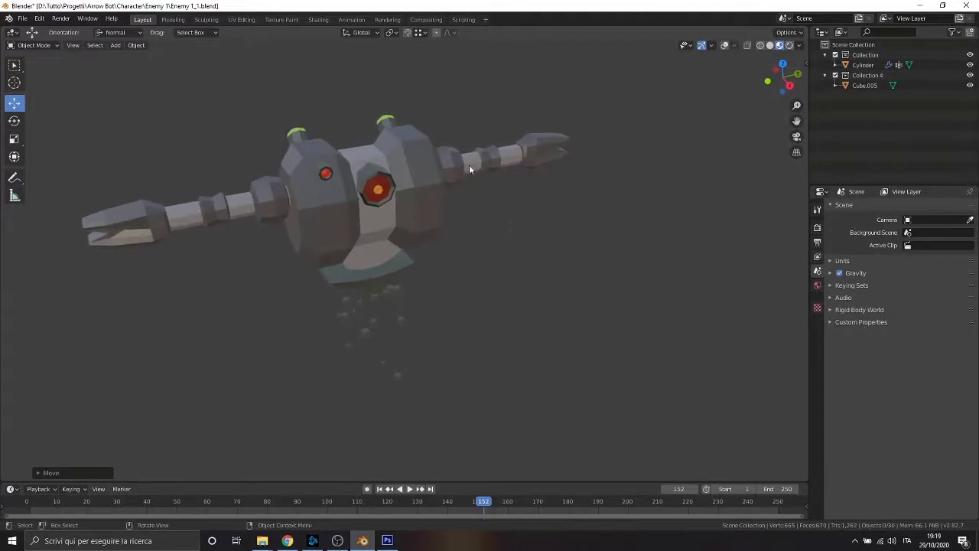
{"action": "key", "text": "space"}
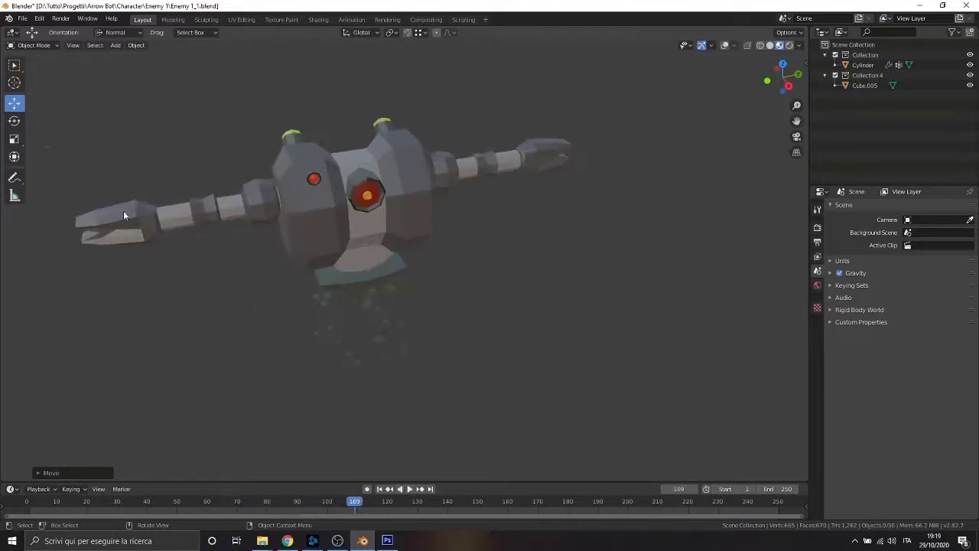
{"action": "middle_click_drag", "start_coordinate": [148, 231], "coordinate": [183, 219]}
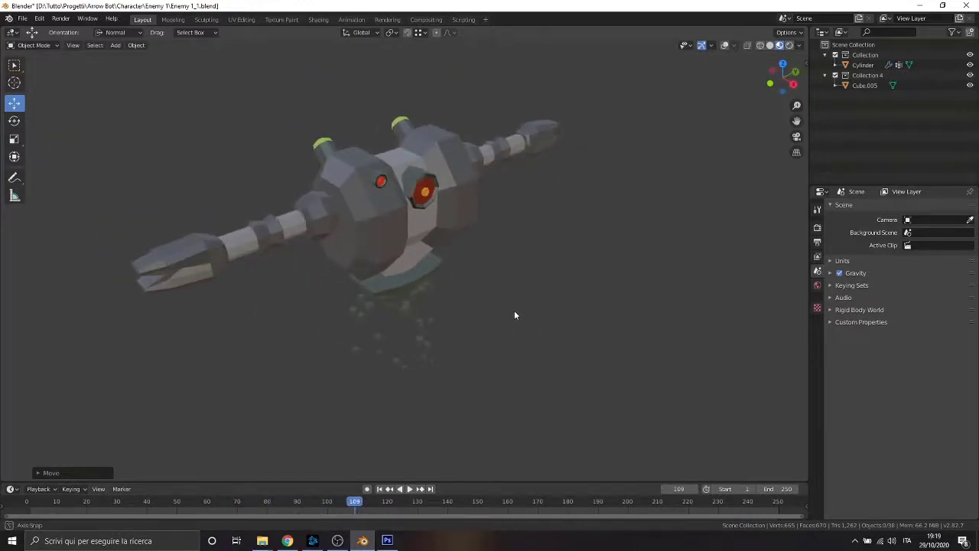
{"action": "mouse_move", "coordinate": [514, 310]}
{"action": "middle_mouse_down"}
{"action": "mouse_move", "coordinate": [487, 303]}
{"action": "mouse_move", "coordinate": [466, 273]}
{"action": "mouse_move", "coordinate": [447, 308]}
{"action": "middle_mouse_up"}
{"action": "key", "text": "space"}
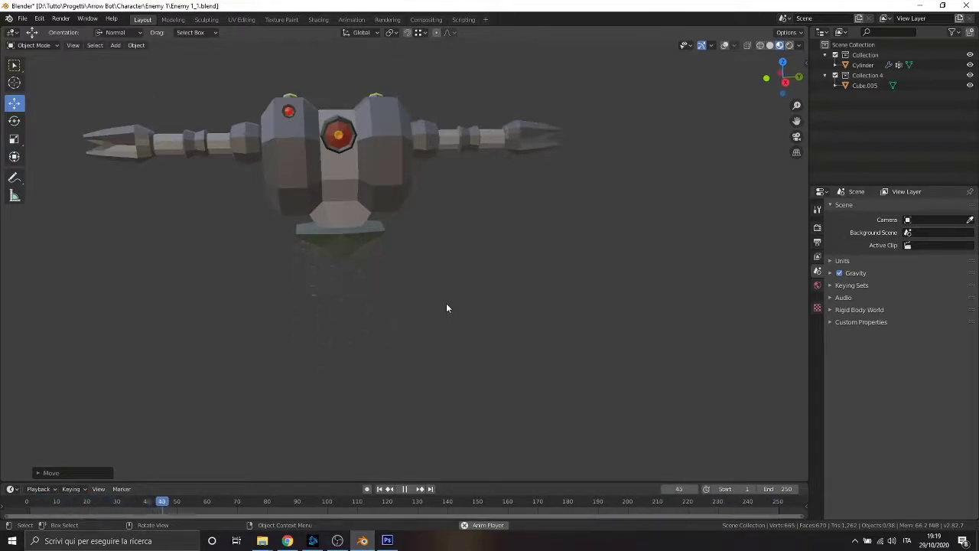
{"action": "middle_click_drag", "start_coordinate": [446, 303], "coordinate": [436, 272]}
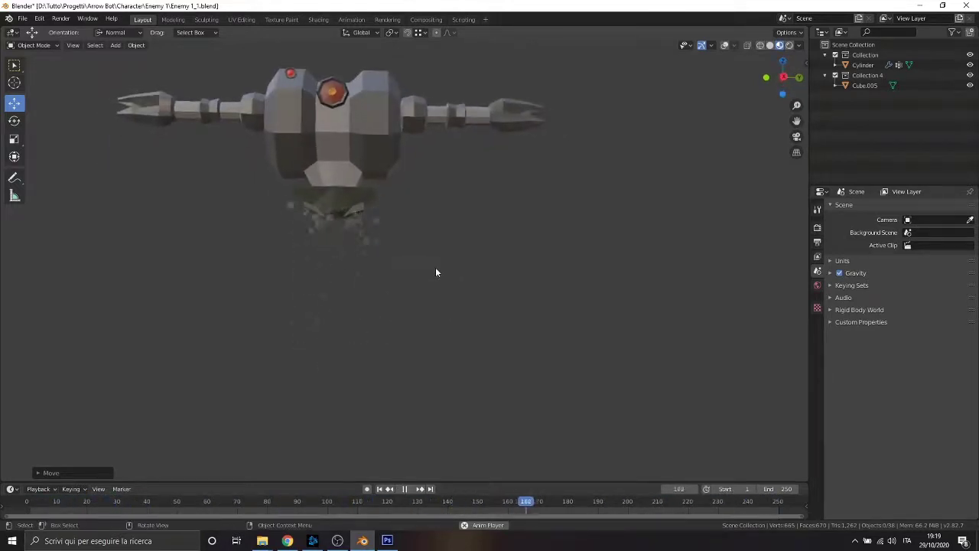
{"action": "key", "text": "space"}
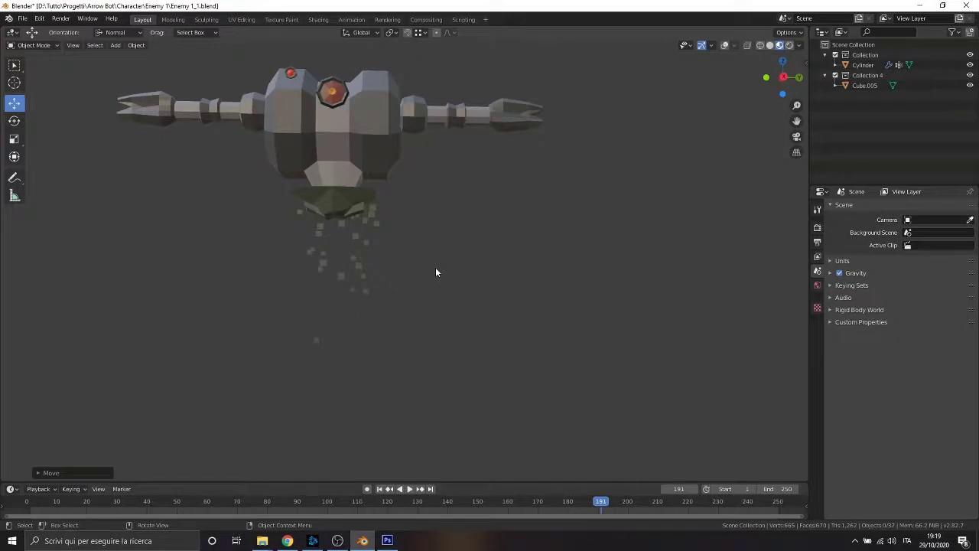
{"action": "middle_click_drag", "start_coordinate": [394, 202], "coordinate": [457, 282]}
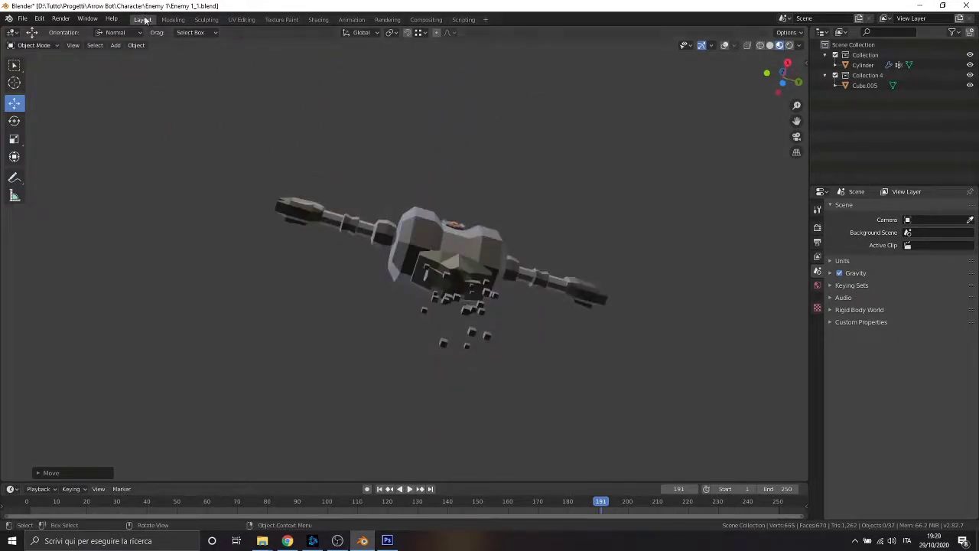
Switch the robot body to Weight Paint mode and replay the animation from frame 0
{"action": "key", "text": "a"}
{"action": "key", "text": "shift+alt+z"}
{"action": "left_click", "coordinate": [34, 45]}
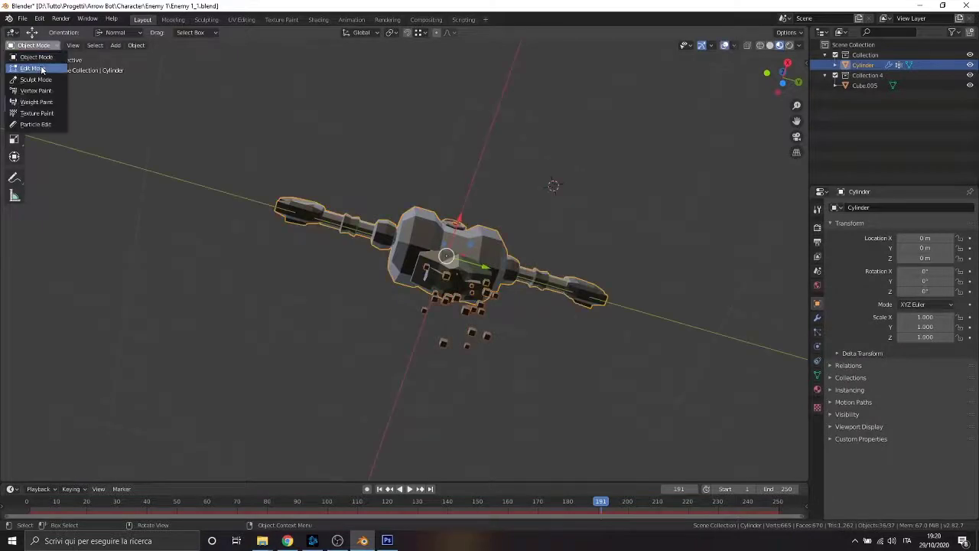
{"action": "left_click", "coordinate": [36, 101]}
{"action": "key", "text": "shift+Left"}
{"action": "key", "text": "space"}
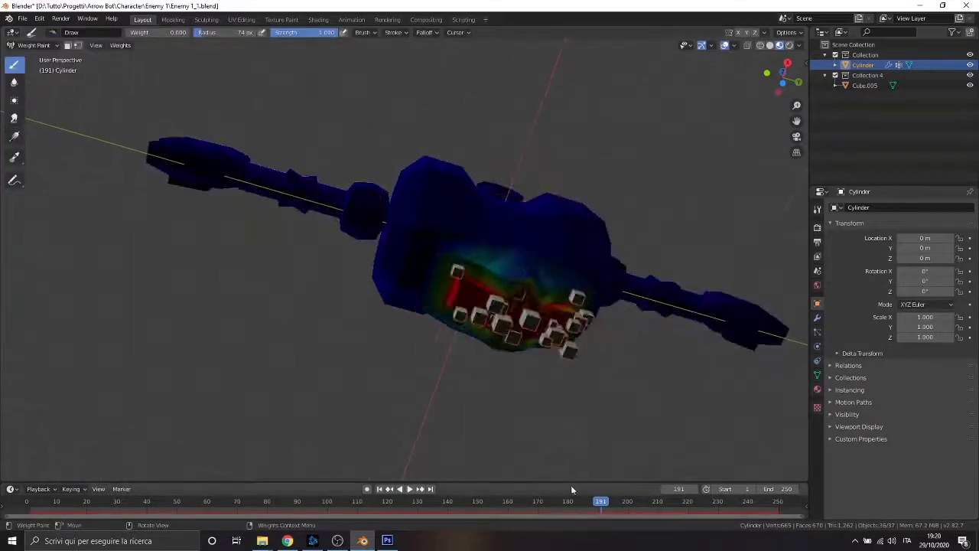
{"action": "key", "text": "Escape"}
{"action": "scroll", "coordinate": [459, 252], "scroll_direction": "up", "scroll_amount": 5}
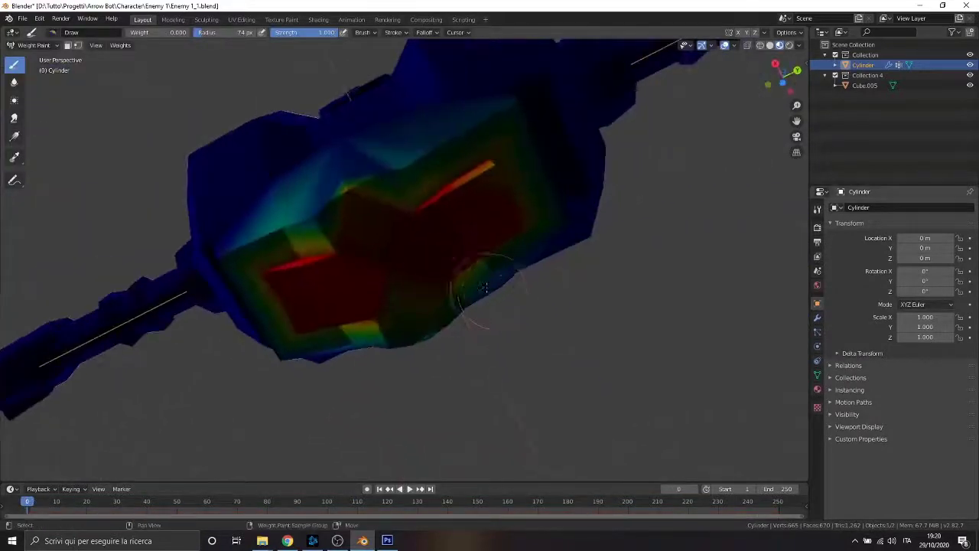
{"action": "mouse_move", "coordinate": [541, 280]}
{"action": "middle_mouse_down"}
{"action": "mouse_move", "coordinate": [557, 212]}
{"action": "mouse_move", "coordinate": [574, 223]}
{"action": "middle_mouse_up"}
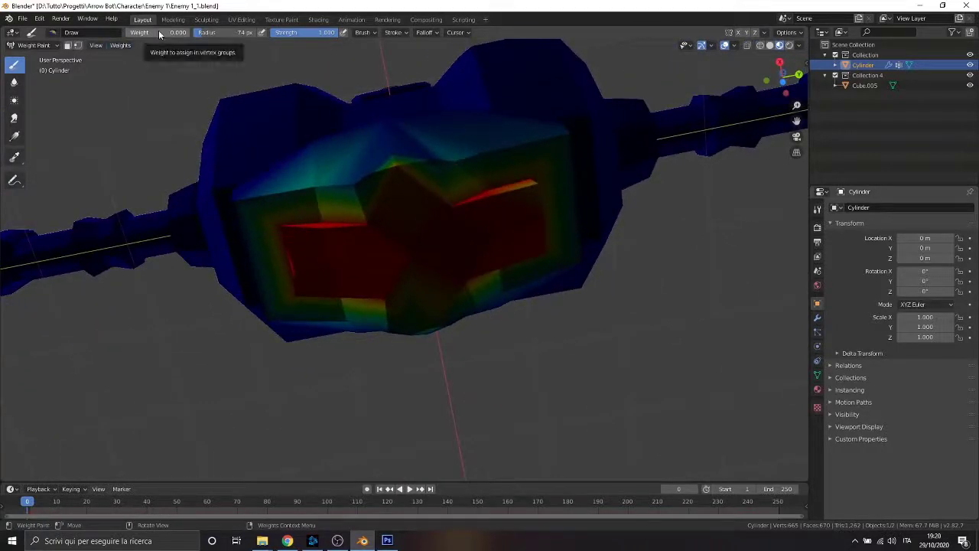
Paint the body at weight 0, leaving only the base underside weighted, then return to Object Mode
{"action": "left_click_drag", "start_coordinate": [173, 34], "coordinate": [134, 34]}
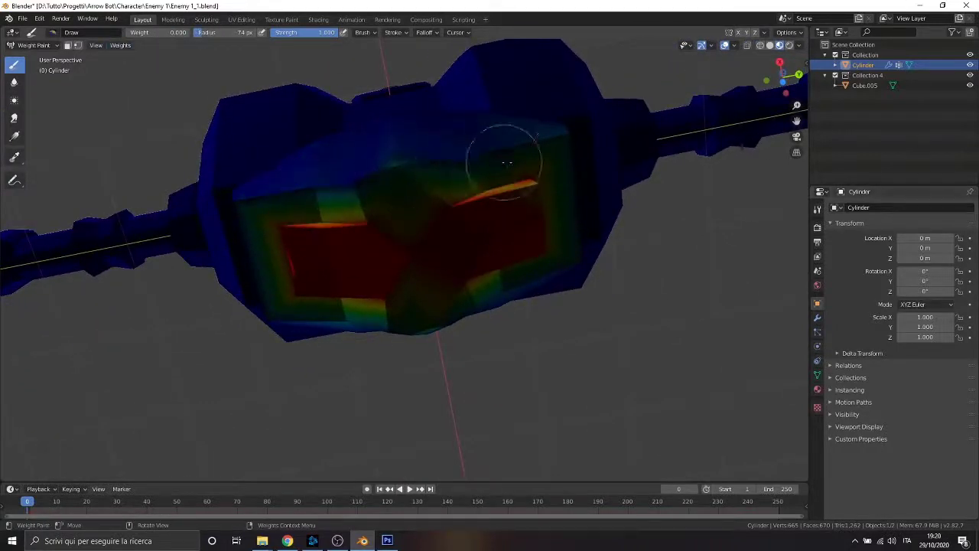
{"action": "mouse_move", "coordinate": [577, 253]}
{"action": "middle_mouse_down"}
{"action": "mouse_move", "coordinate": [321, 280]}
{"action": "mouse_move", "coordinate": [542, 212]}
{"action": "mouse_move", "coordinate": [263, 273]}
{"action": "mouse_move", "coordinate": [338, 224]}
{"action": "mouse_move", "coordinate": [485, 192]}
{"action": "mouse_move", "coordinate": [426, 120]}
{"action": "mouse_move", "coordinate": [277, 227]}
{"action": "middle_mouse_up"}
{"action": "mouse_move", "coordinate": [421, 344]}
{"action": "middle_mouse_down"}
{"action": "mouse_move", "coordinate": [393, 354]}
{"action": "mouse_move", "coordinate": [286, 234]}
{"action": "mouse_move", "coordinate": [243, 231]}
{"action": "mouse_move", "coordinate": [452, 263]}
{"action": "mouse_move", "coordinate": [436, 328]}
{"action": "mouse_move", "coordinate": [208, 32]}
{"action": "middle_mouse_up"}
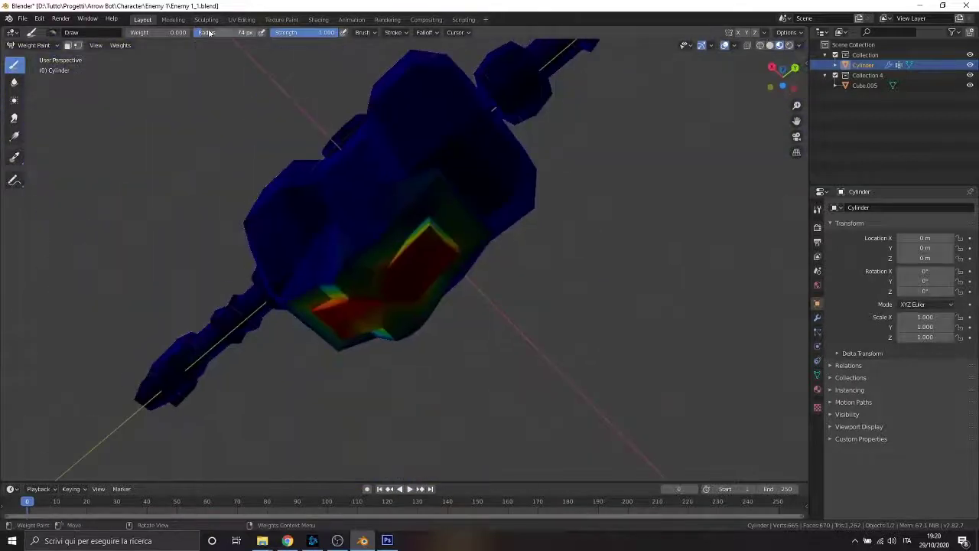
{"action": "scroll", "coordinate": [437, 219], "scroll_direction": "up", "scroll_amount": 3}
{"action": "mouse_move", "coordinate": [436, 185]}
{"action": "middle_mouse_down"}
{"action": "mouse_move", "coordinate": [451, 258]}
{"action": "mouse_move", "coordinate": [398, 192]}
{"action": "middle_mouse_up"}
{"action": "scroll", "coordinate": [349, 207], "scroll_direction": "up", "scroll_amount": 2}
{"action": "scroll", "coordinate": [404, 243], "scroll_direction": "down", "scroll_amount": 4}
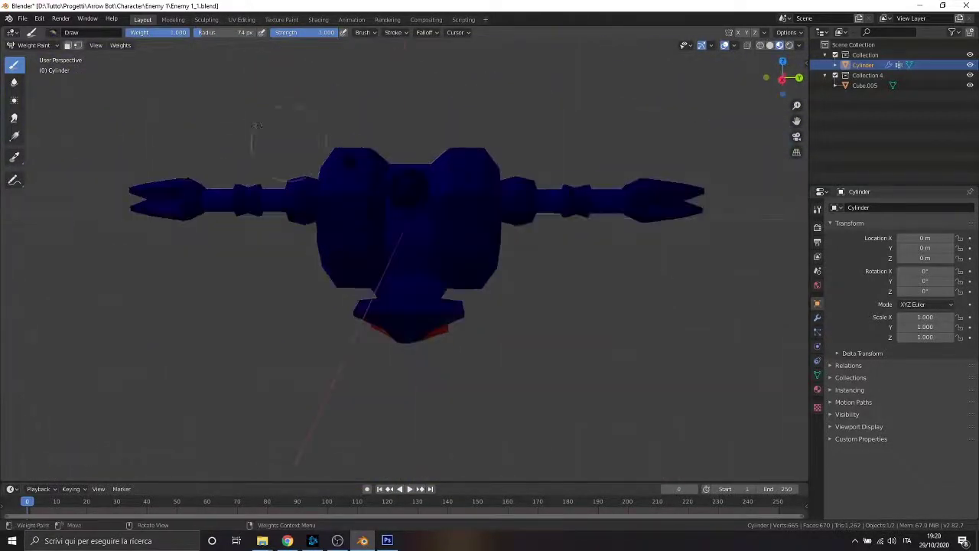
{"action": "left_click", "coordinate": [33, 45]}
{"action": "left_click", "coordinate": [35, 58]}
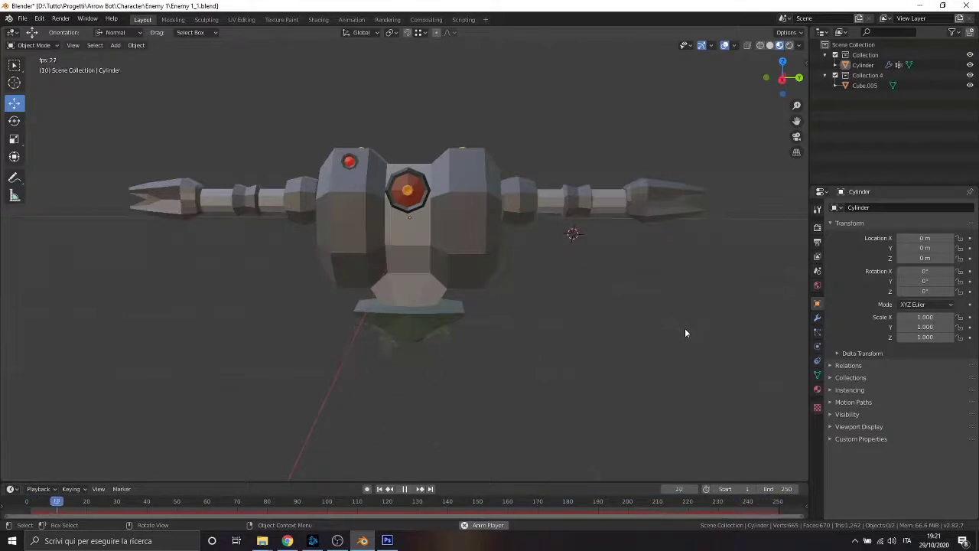
Stop playback and review the Cylinder's particle panels, collapsing Texture, Vertex Groups and Emission
{"action": "key", "text": "space"}
{"action": "mouse_move", "coordinate": [684, 328]}
{"action": "middle_mouse_down"}
{"action": "mouse_move", "coordinate": [582, 293]}
{"action": "mouse_move", "coordinate": [514, 346]}
{"action": "mouse_move", "coordinate": [359, 346]}
{"action": "mouse_move", "coordinate": [347, 302]}
{"action": "mouse_move", "coordinate": [454, 295]}
{"action": "mouse_move", "coordinate": [544, 317]}
{"action": "middle_mouse_up"}
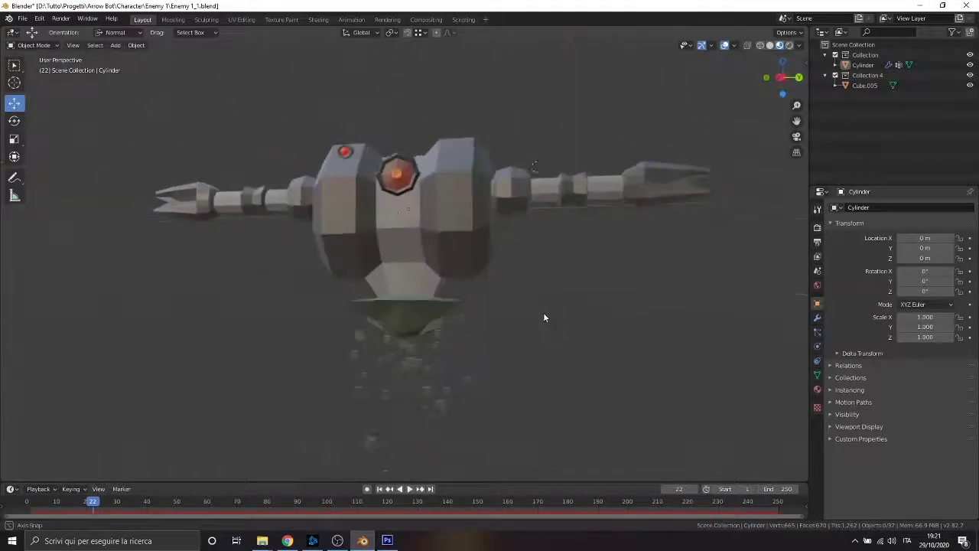
{"action": "left_click", "coordinate": [819, 334]}
{"action": "left_click", "coordinate": [833, 420]}
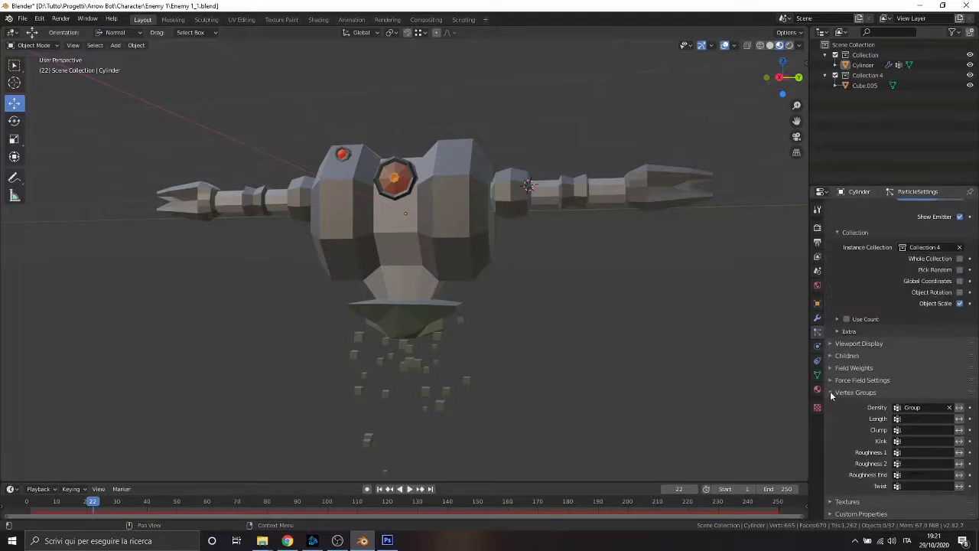
{"action": "left_click", "coordinate": [830, 390]}
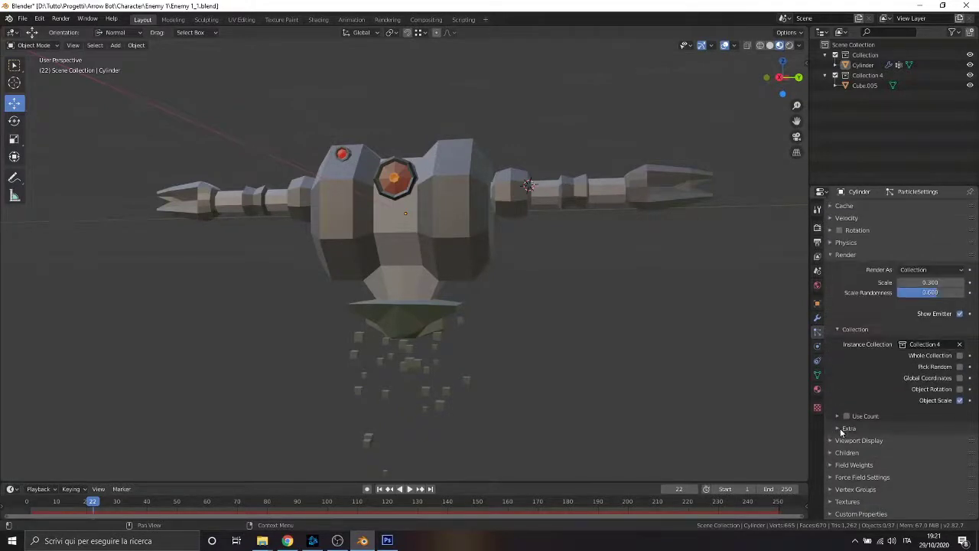
{"action": "scroll", "coordinate": [832, 339], "scroll_direction": "up", "scroll_amount": 3}
{"action": "scroll", "coordinate": [832, 339], "scroll_direction": "up", "scroll_amount": 3}
{"action": "scroll", "coordinate": [833, 339], "scroll_direction": "up", "scroll_amount": 2}
{"action": "scroll", "coordinate": [836, 303], "scroll_direction": "up", "scroll_amount": 2}
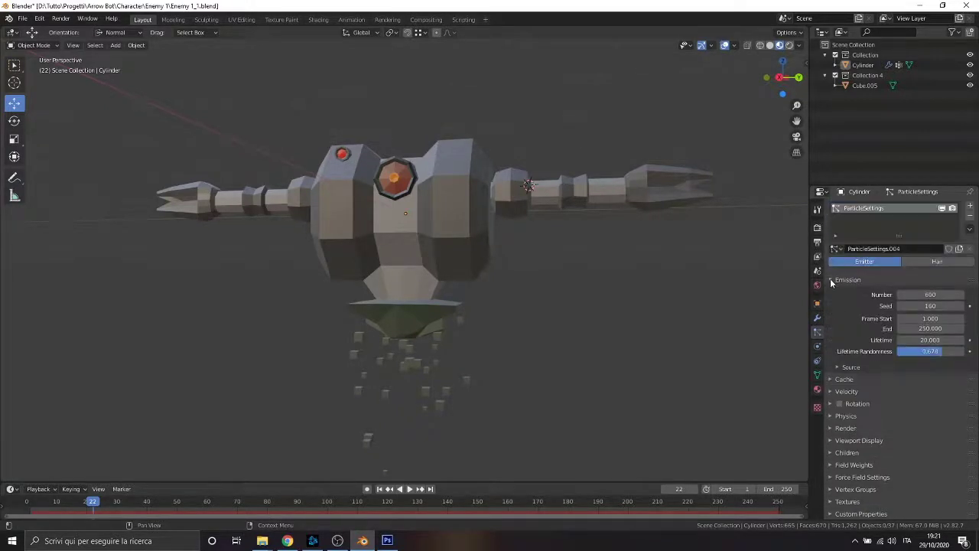
{"action": "left_click", "coordinate": [830, 280]}
{"action": "scroll", "coordinate": [385, 374], "scroll_direction": "down", "scroll_amount": 3}
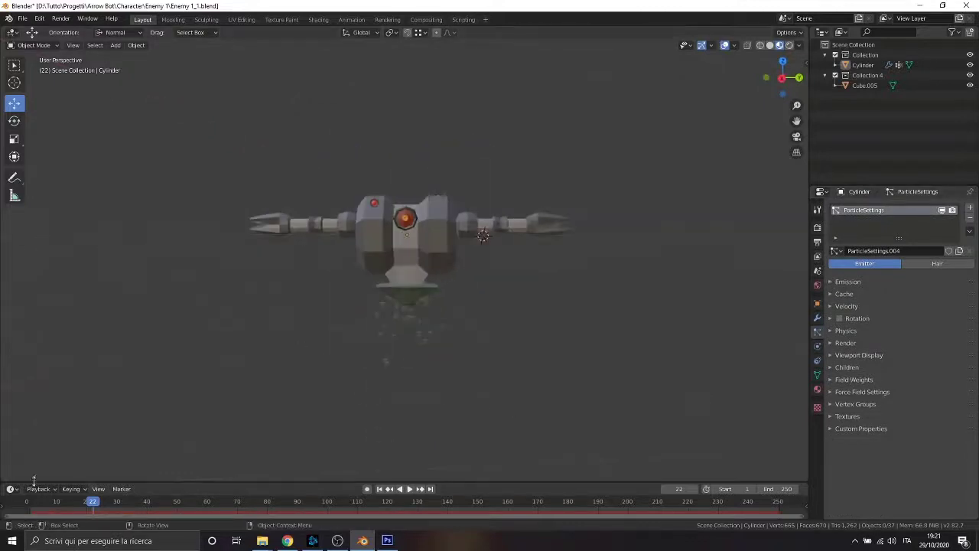
{"action": "key", "text": "Down"}
{"action": "scroll", "coordinate": [329, 351], "scroll_direction": "up", "scroll_amount": 2}
{"action": "mouse_move", "coordinate": [328, 351]}
{"action": "middle_mouse_down"}
{"action": "mouse_move", "coordinate": [415, 246]}
{"action": "mouse_move", "coordinate": [414, 264]}
{"action": "middle_mouse_up"}
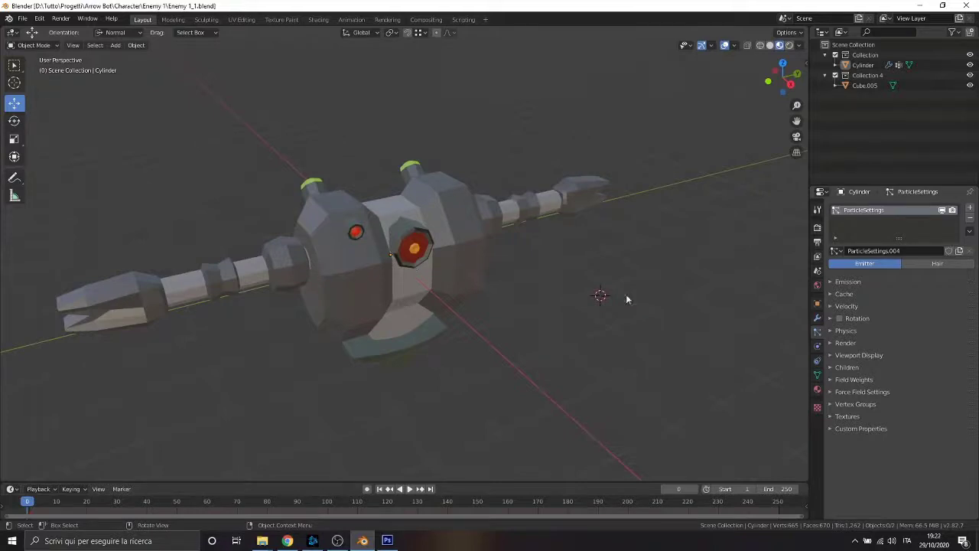
{"action": "mouse_move", "coordinate": [625, 297]}
{"action": "middle_mouse_down"}
{"action": "mouse_move", "coordinate": [522, 267]}
{"action": "mouse_move", "coordinate": [446, 225]}
{"action": "mouse_move", "coordinate": [525, 232]}
{"action": "mouse_move", "coordinate": [446, 268]}
{"action": "mouse_move", "coordinate": [394, 242]}
{"action": "middle_mouse_up"}
{"action": "key", "text": "space"}
{"action": "key", "text": "space"}
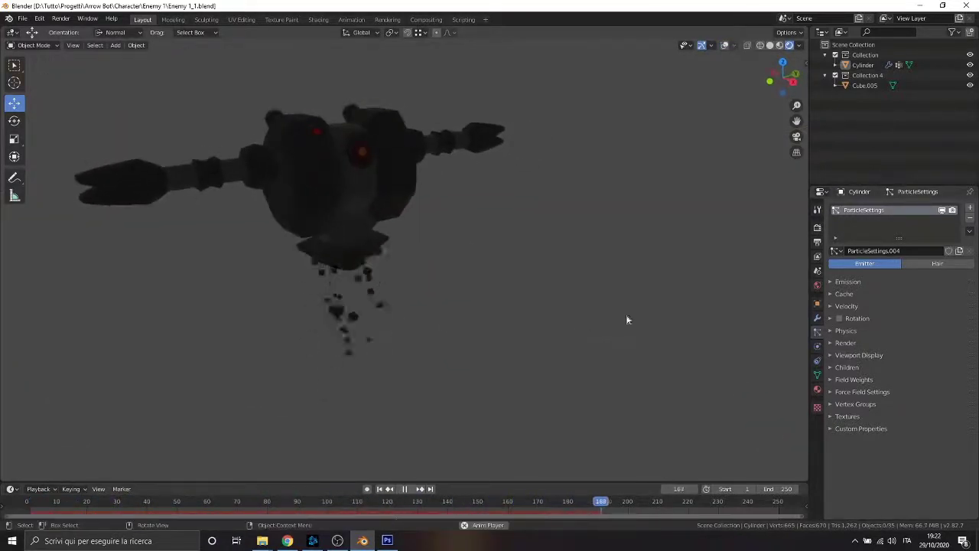
{"action": "middle_click_drag", "start_coordinate": [625, 315], "coordinate": [603, 296]}
{"action": "left_click_drag", "start_coordinate": [459, 501], "coordinate": [409, 499]}
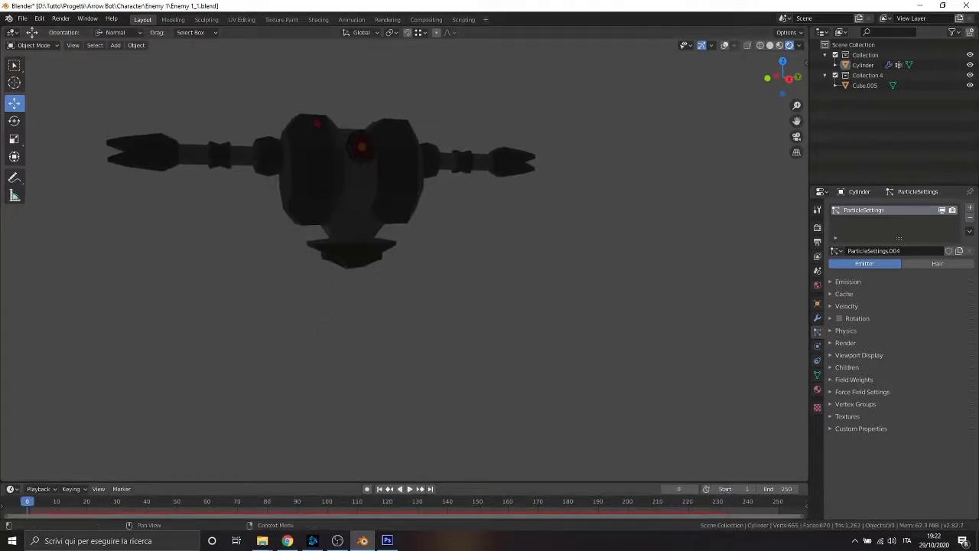
{"action": "left_click", "coordinate": [780, 45]}
{"action": "mouse_move", "coordinate": [517, 134]}
{"action": "middle_mouse_down"}
{"action": "mouse_move", "coordinate": [506, 189]}
{"action": "mouse_move", "coordinate": [477, 190]}
{"action": "middle_mouse_up"}
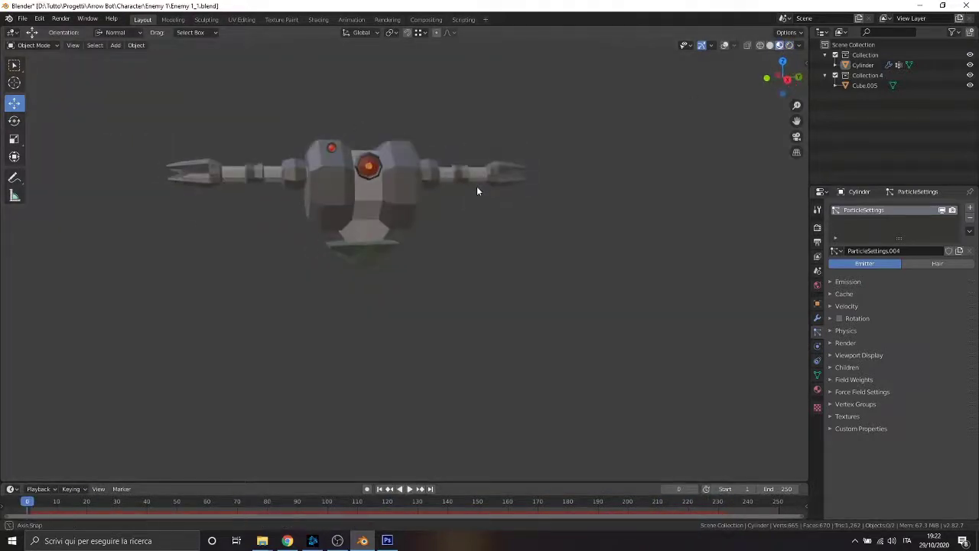